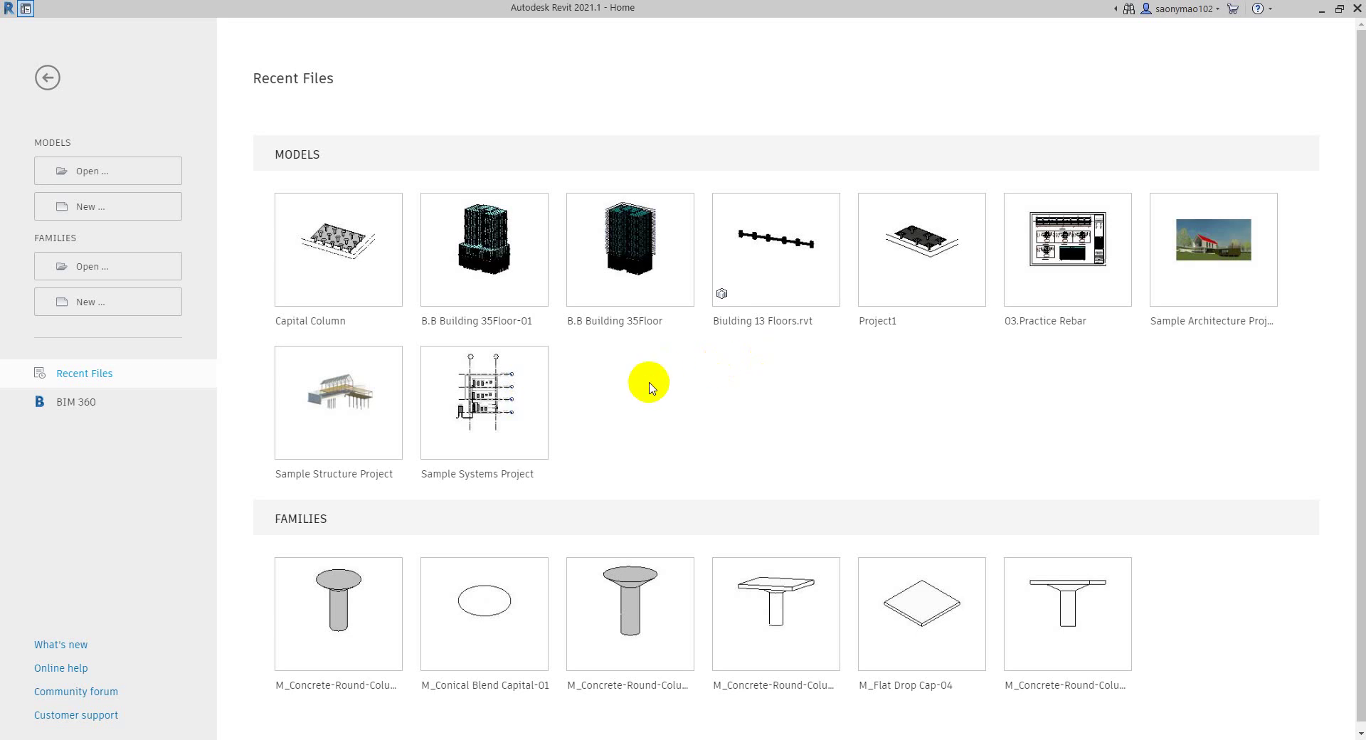
- Create a new family from the English Metric Structural Column.rft template
click(93, 304)
double_click(479, 137)
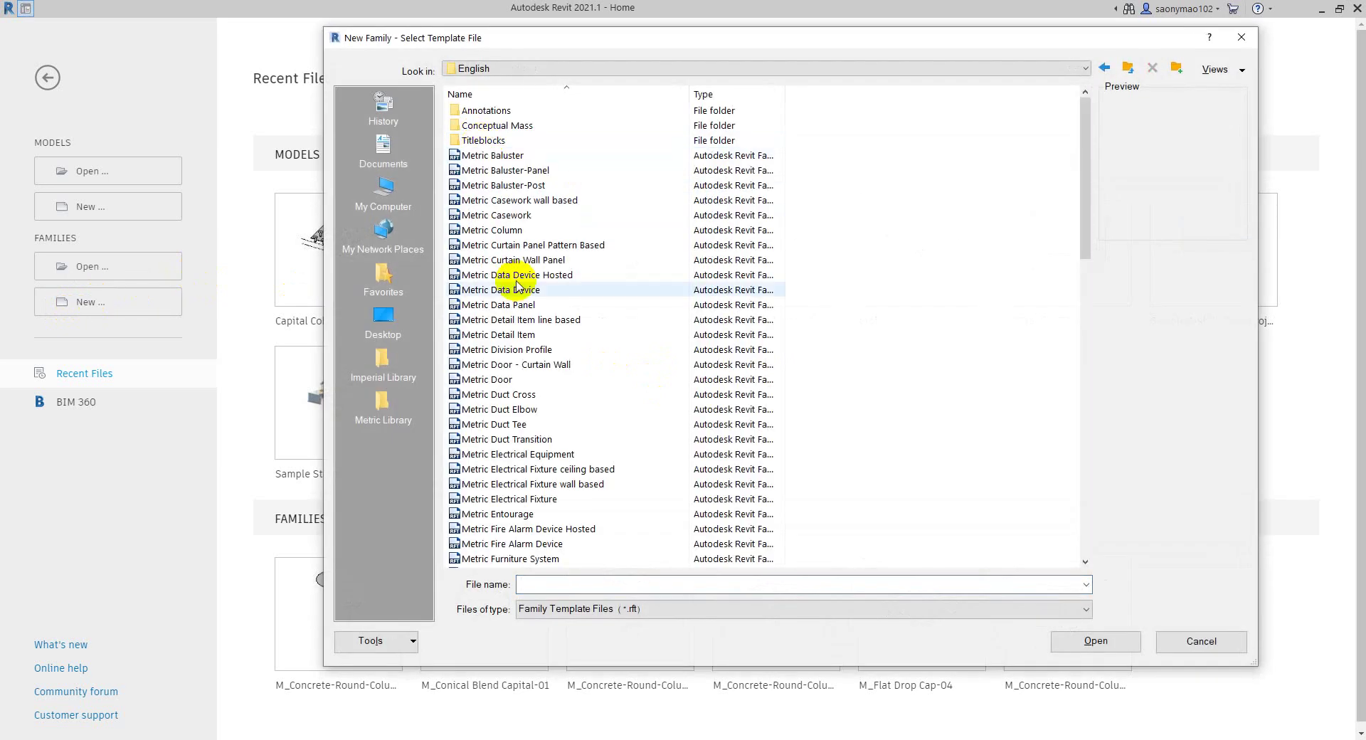
scroll(527, 334, down, 5)
scroll(529, 349, down, 5)
scroll(529, 349, down, 5)
scroll(529, 355, down, 5)
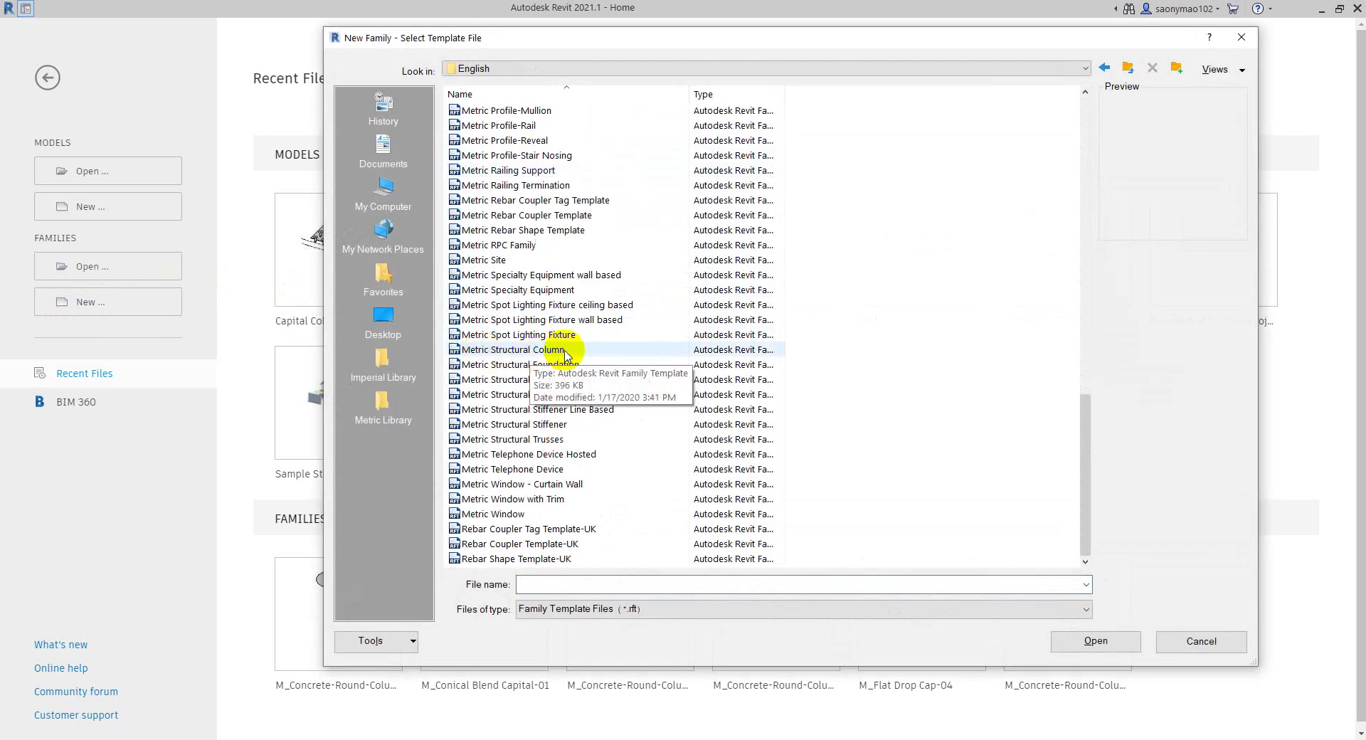
click(537, 352)
double_click(545, 352)
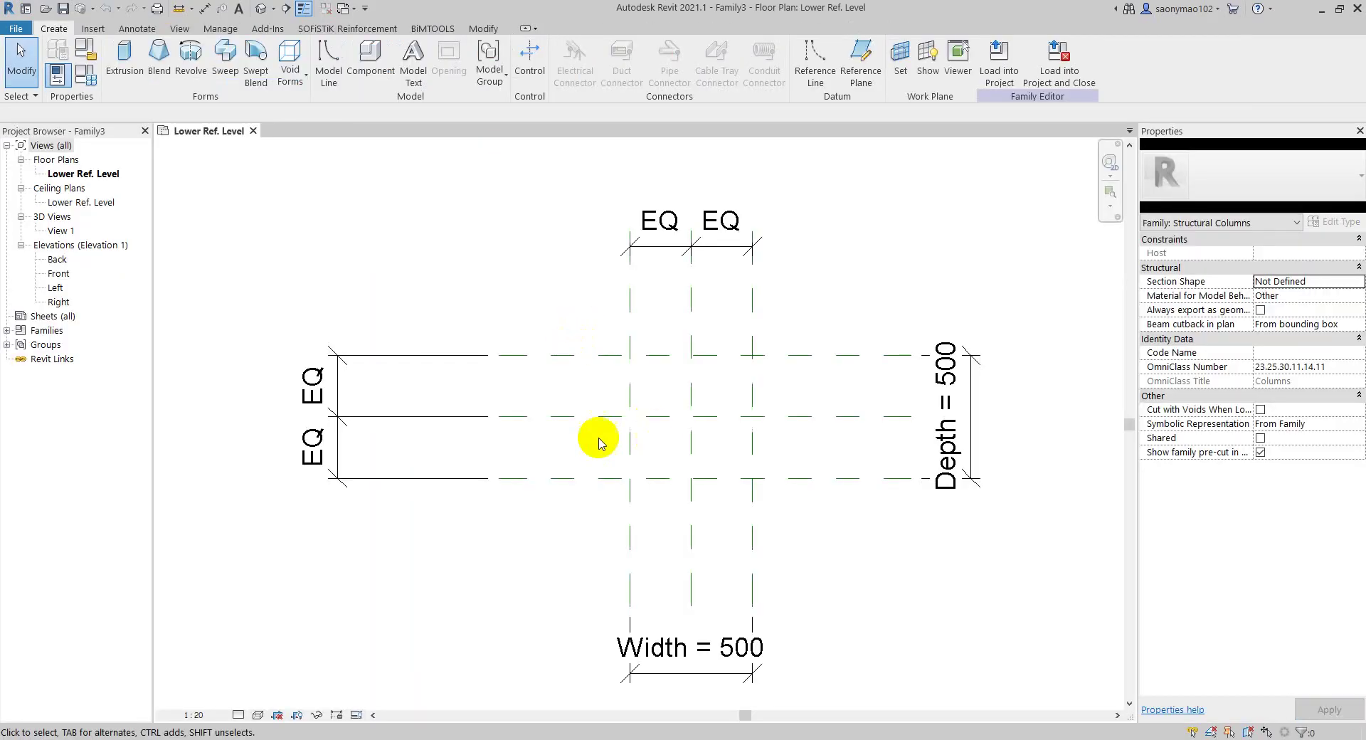
- Drag the left EQ dimension string right next to the reference planes and recentre the plan
click(514, 415)
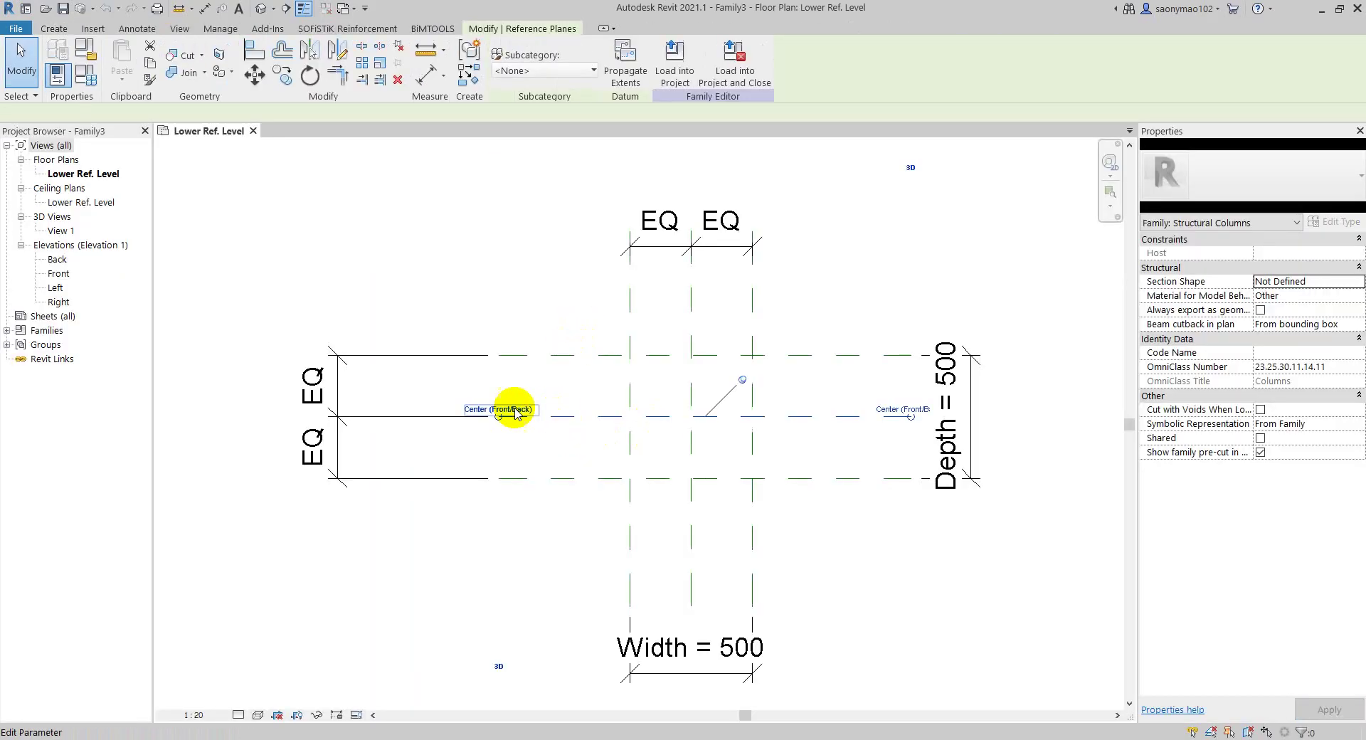
click(341, 388)
key(Escape)
click(348, 387)
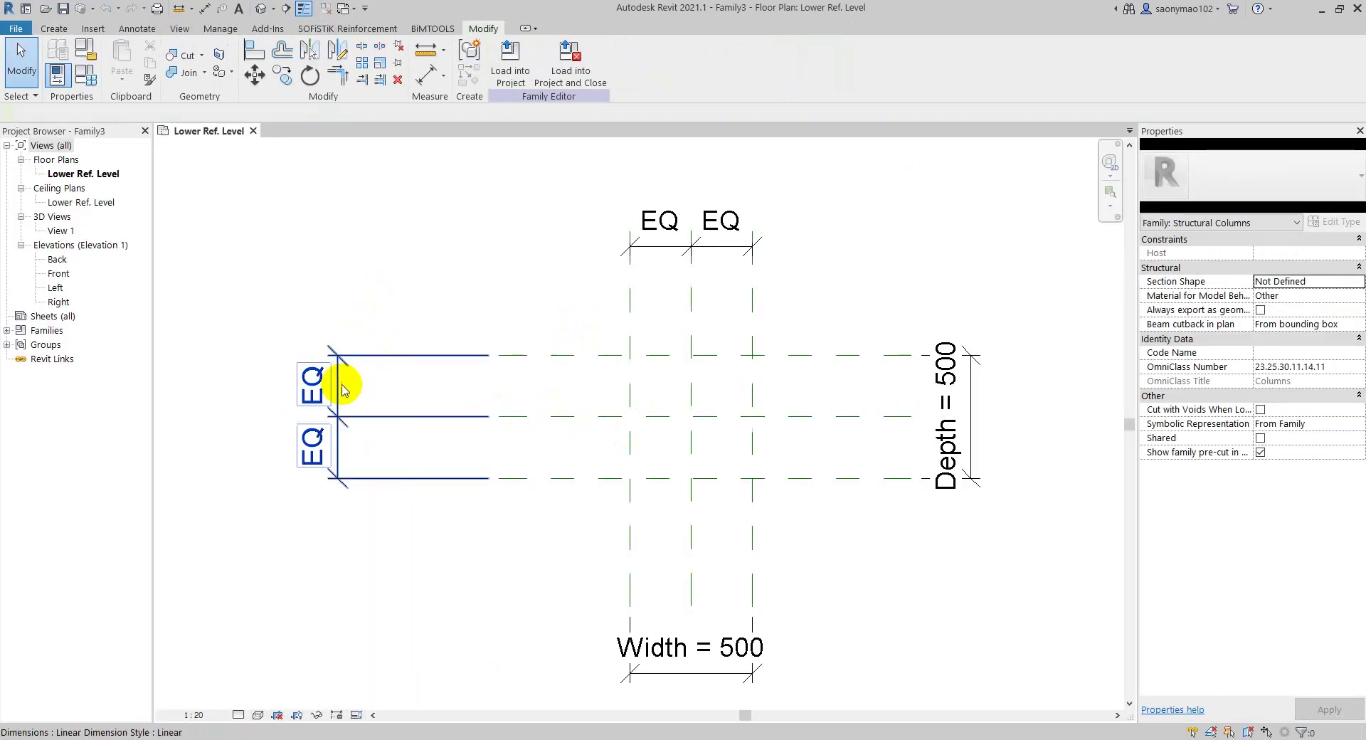
drag(340, 398, 457, 398)
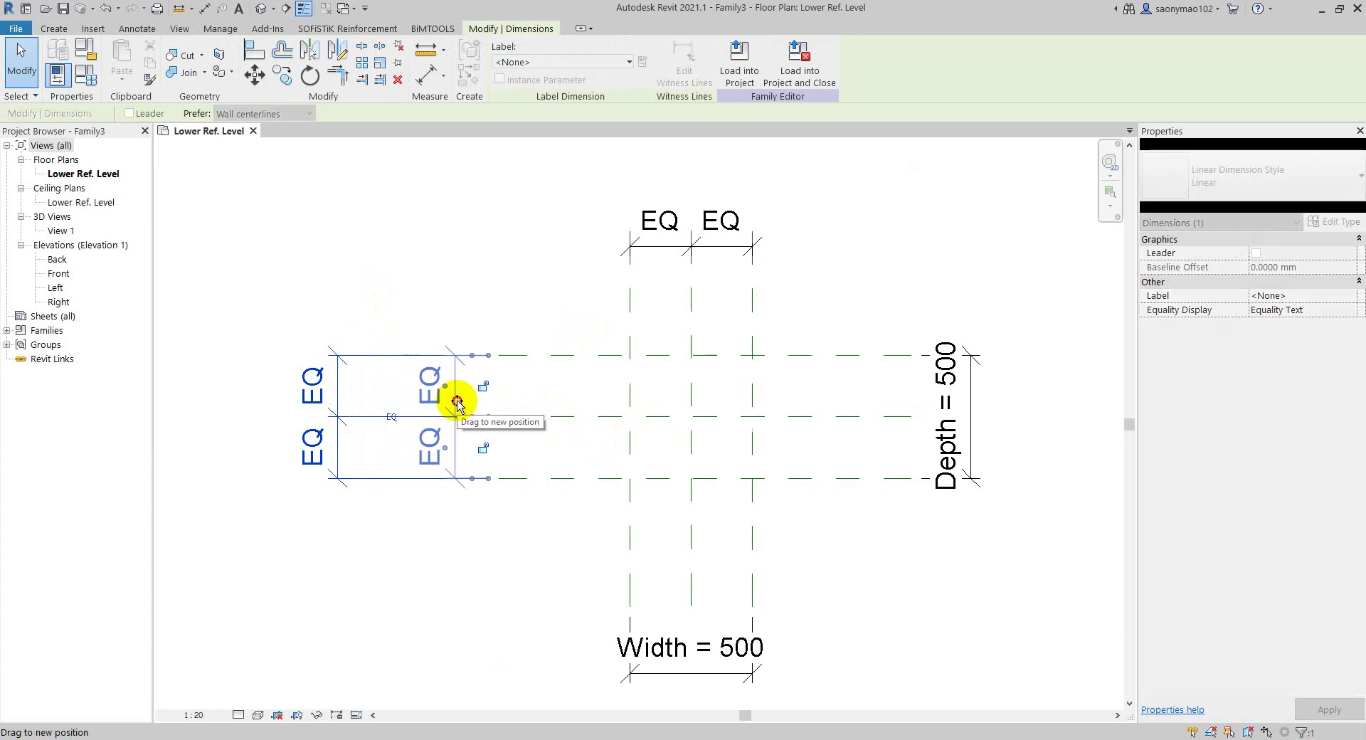
click(451, 276)
scroll(397, 374, down, 1)
mouse_move(524, 448)
middle_down()
mouse_move(498, 442)
mouse_move(500, 483)
middle_up()
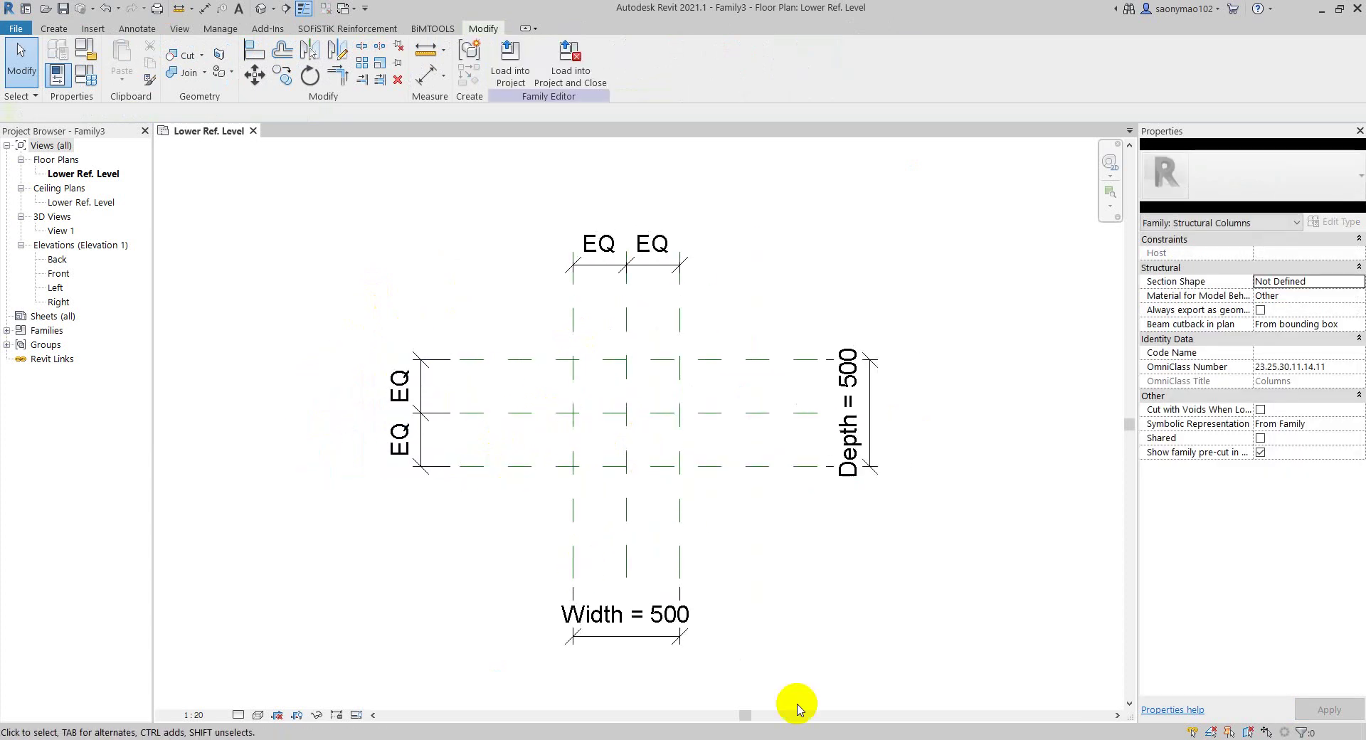
scroll(496, 534, up, 1)
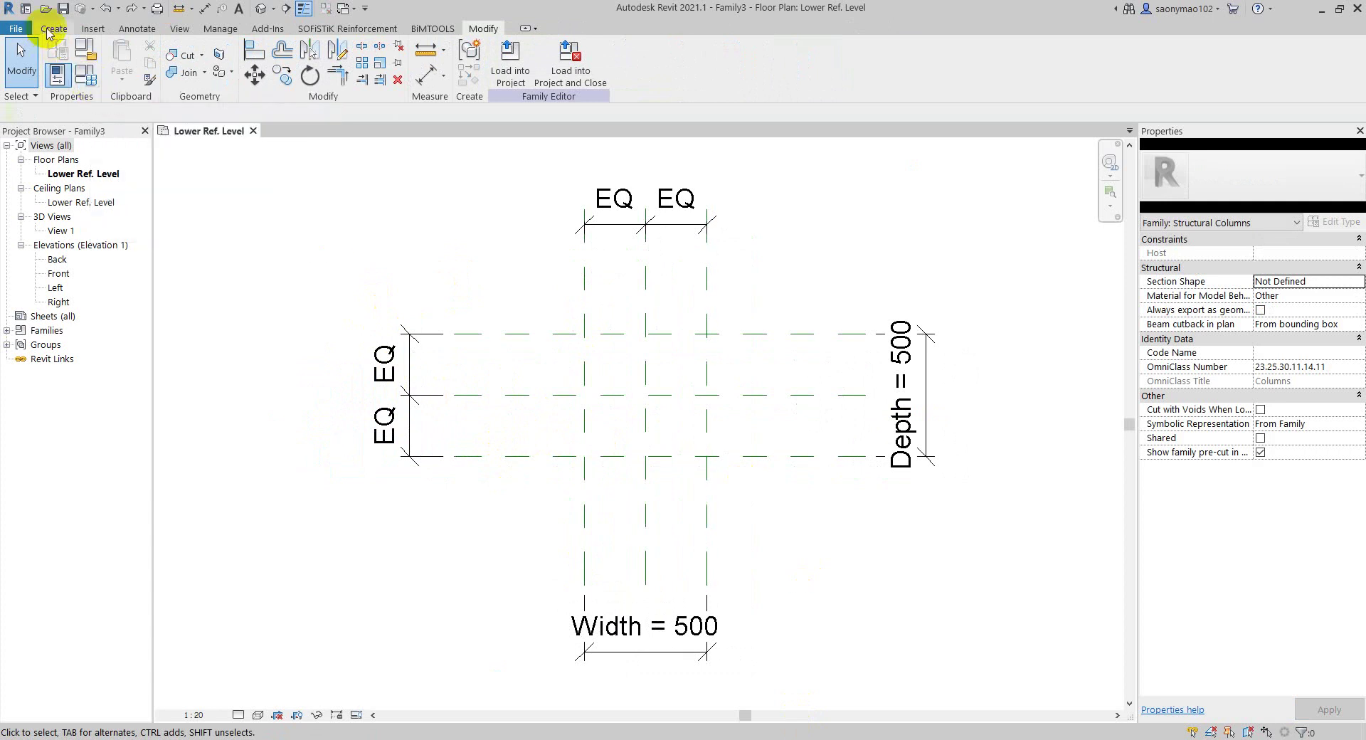
- Extrude a circle of radius 250 at the plane intersection, with its radius labelled by new parameter Redius
click(50, 30)
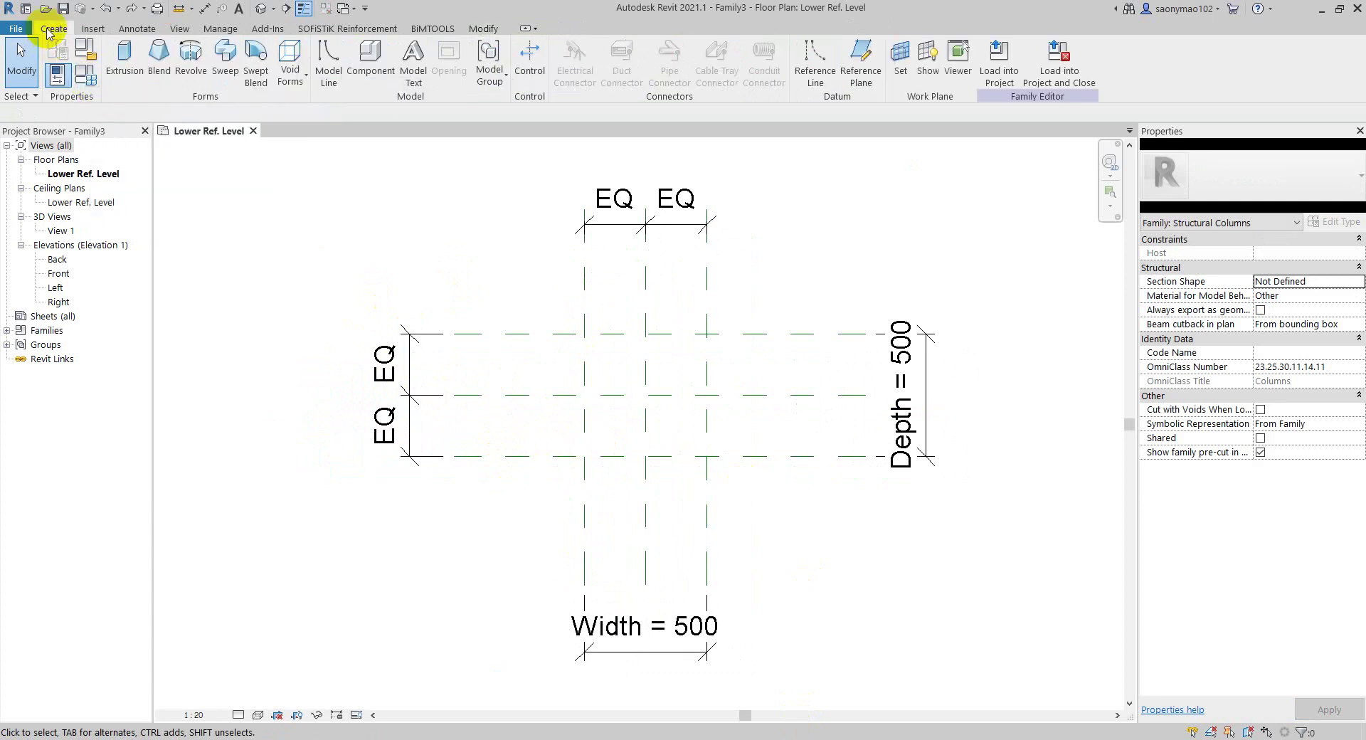
click(121, 55)
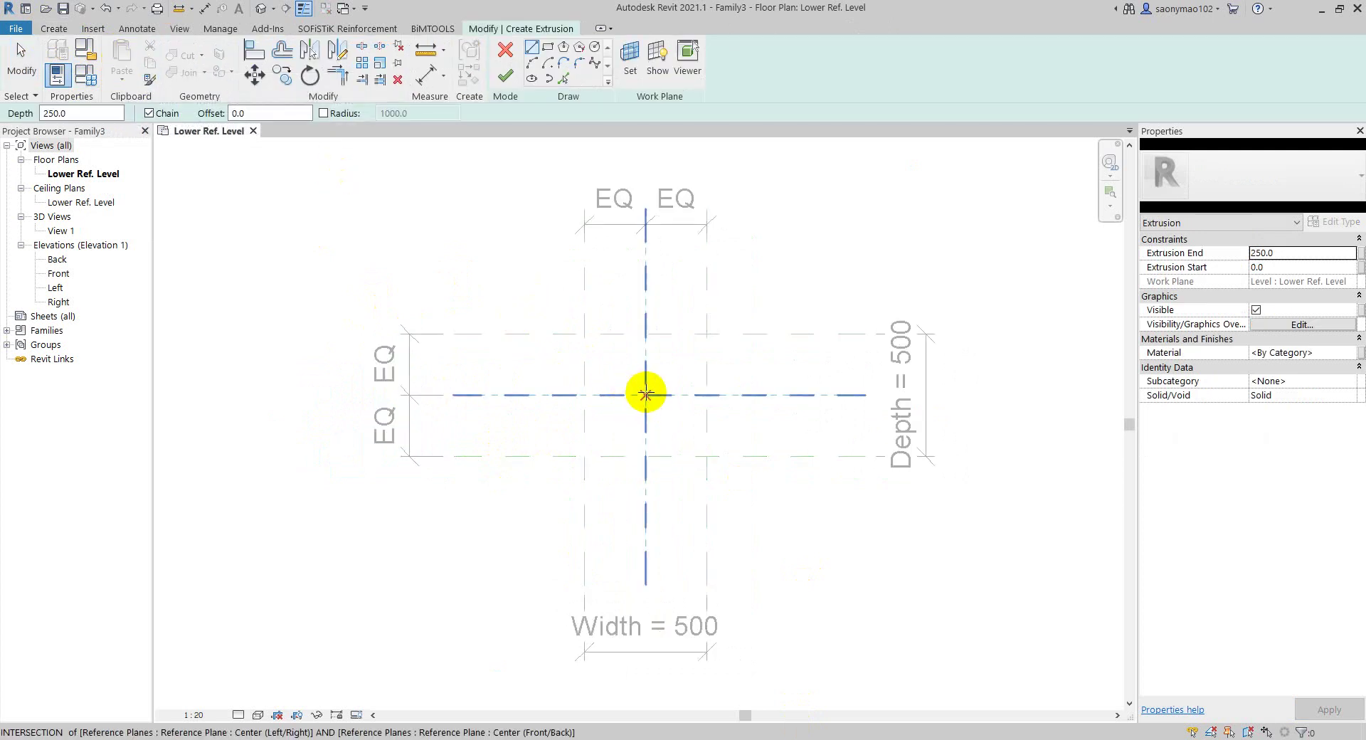
click(597, 53)
click(645, 394)
click(706, 395)
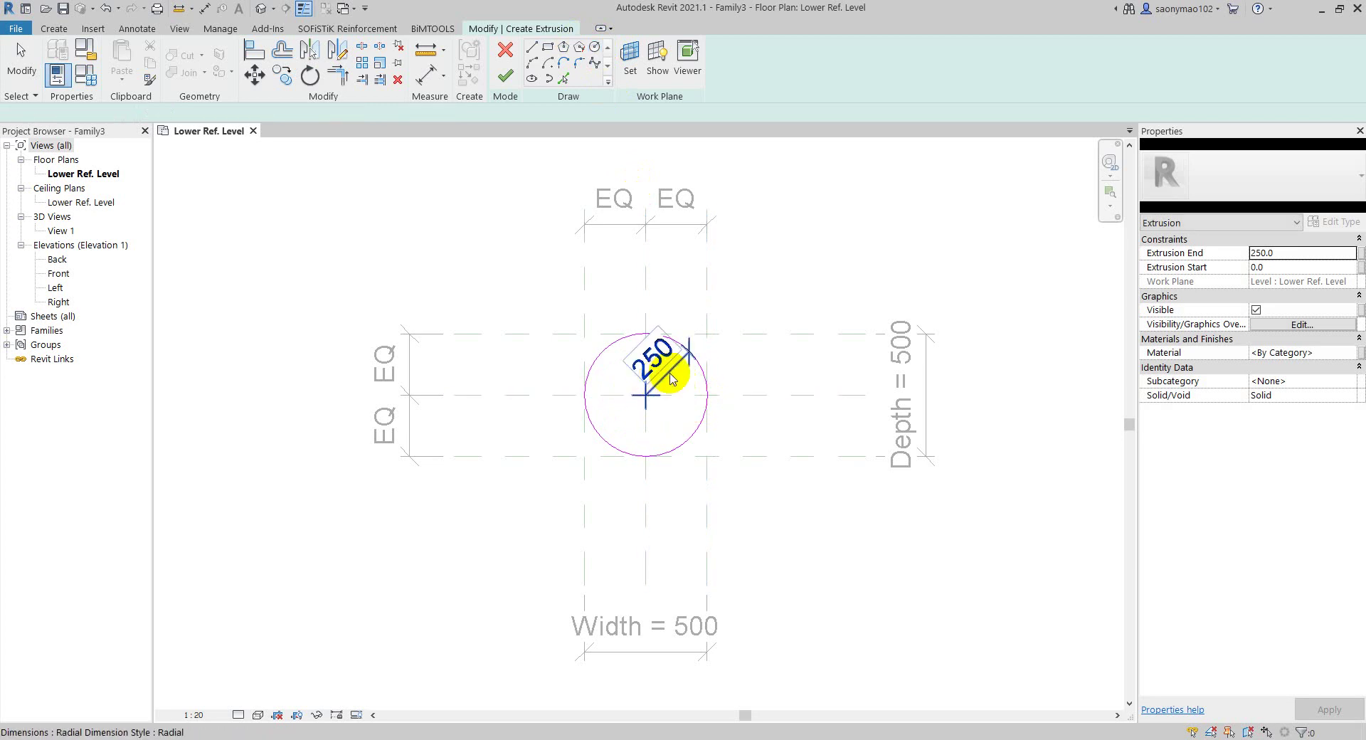
click(680, 393)
text(Redius)
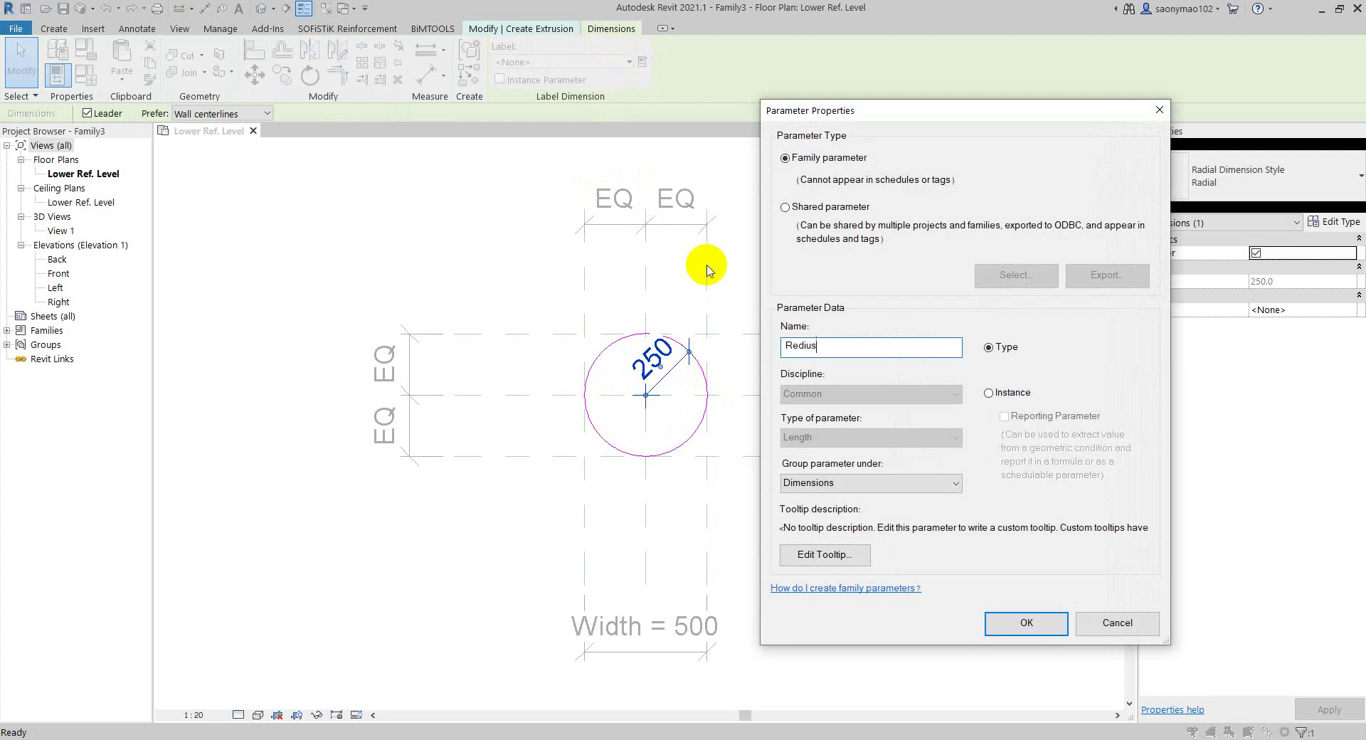
key(Return)
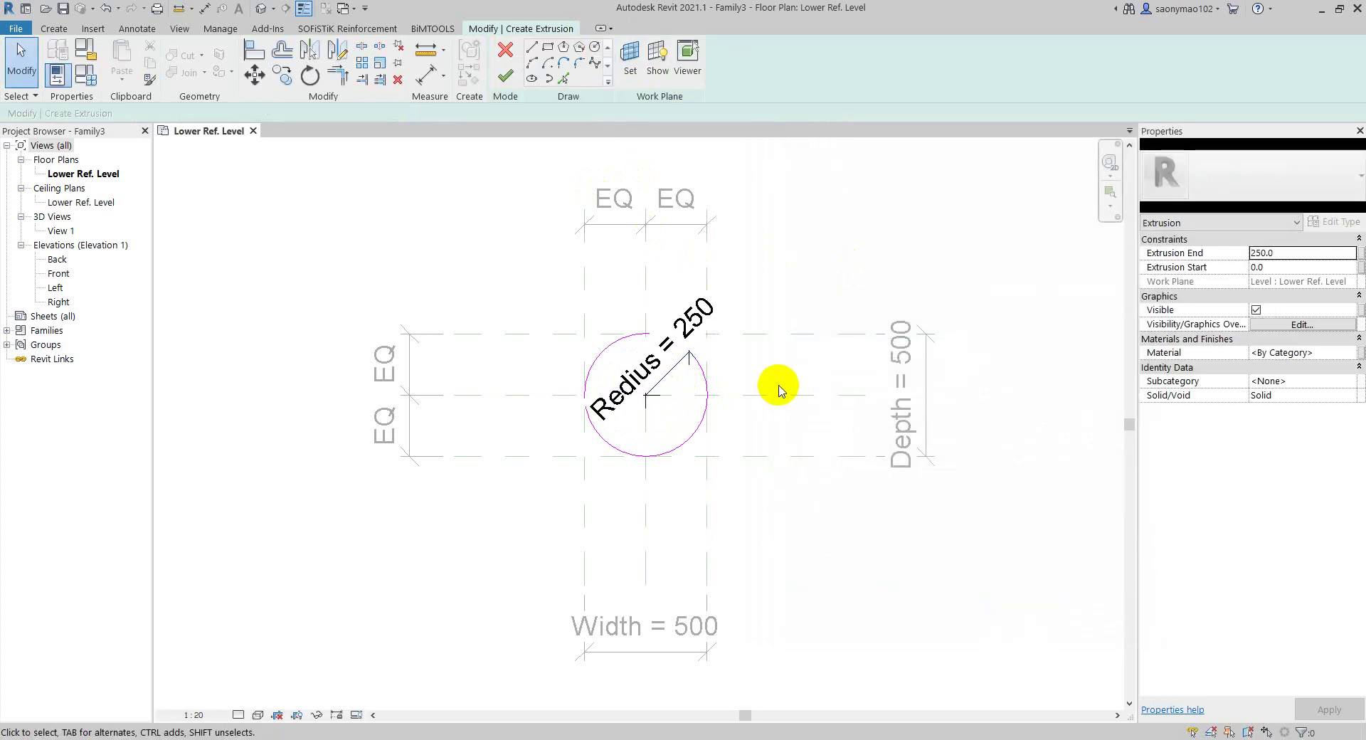
click(505, 76)
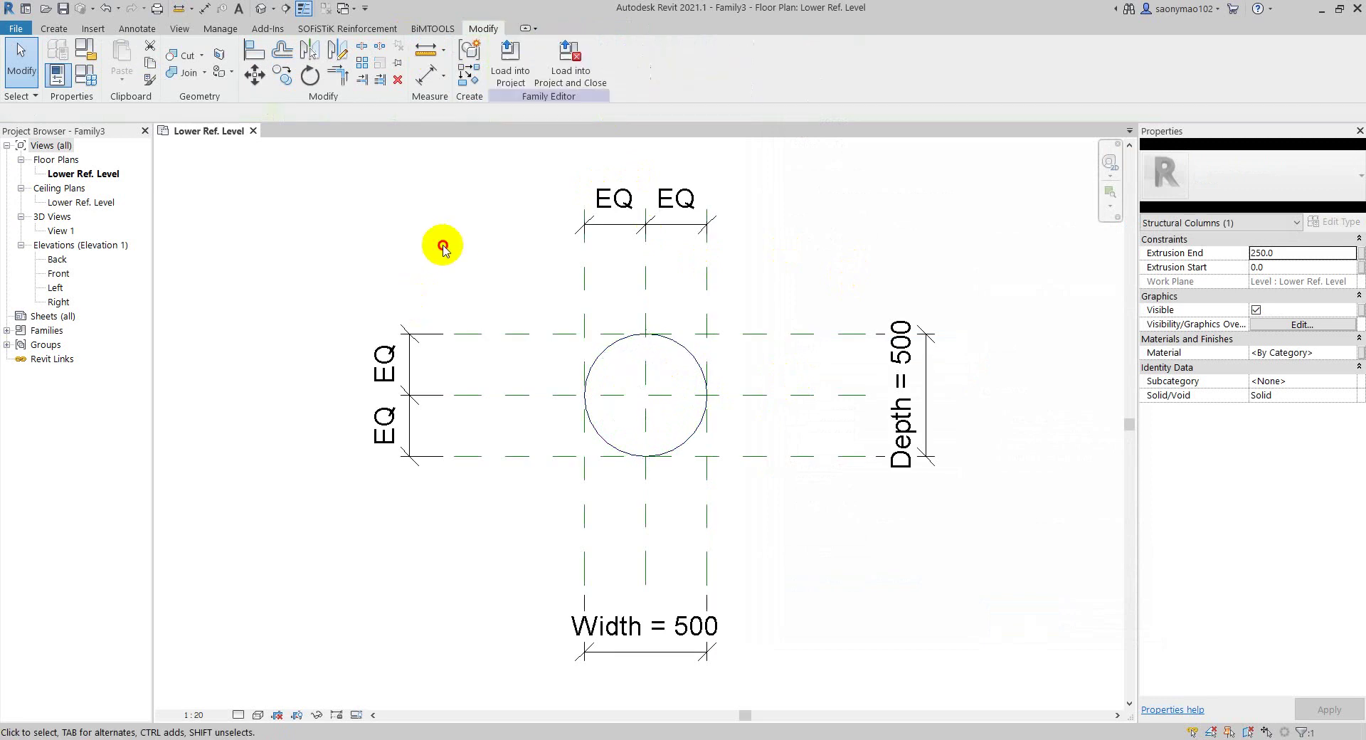
- Place a 500 diameter dimension on the circular extrusion
click(442, 246)
scroll(686, 409, up, 1)
scroll(670, 403, up, 1)
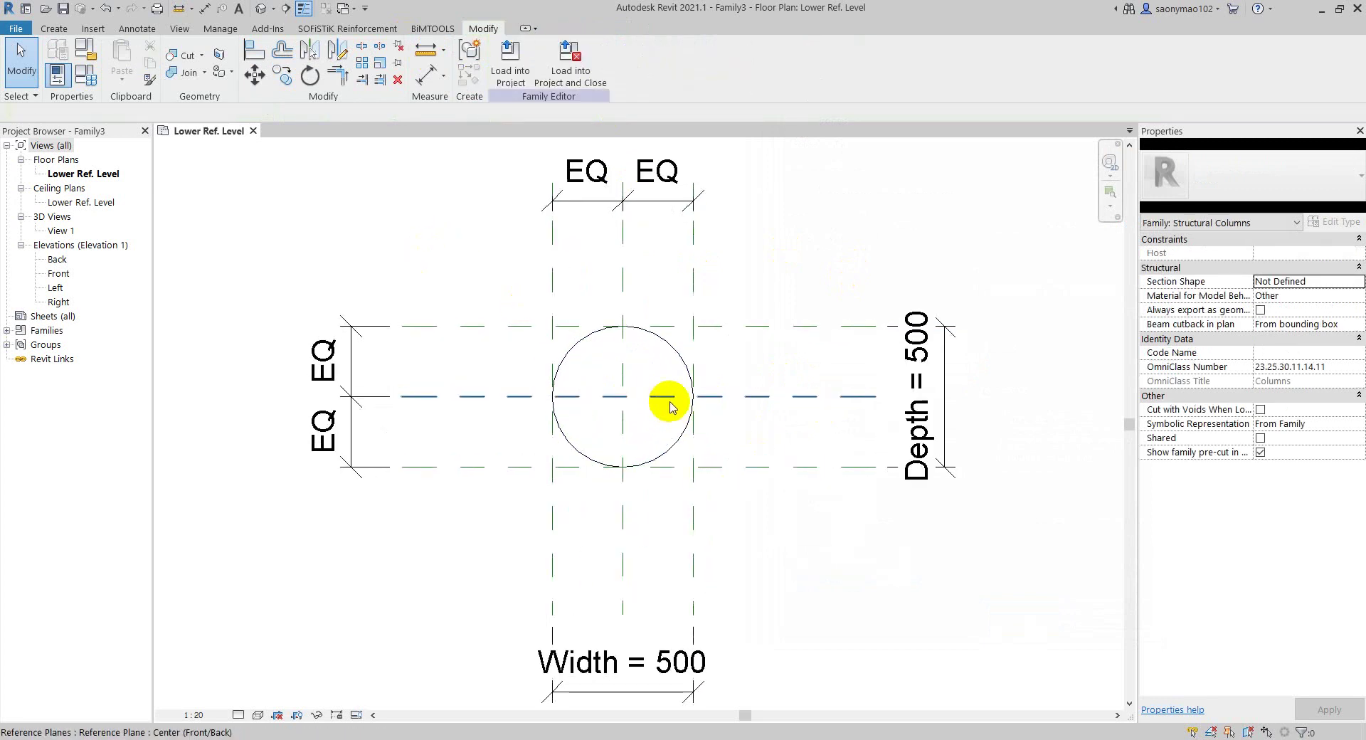
scroll(670, 406, down, 1)
scroll(669, 399, down, 1)
click(678, 377)
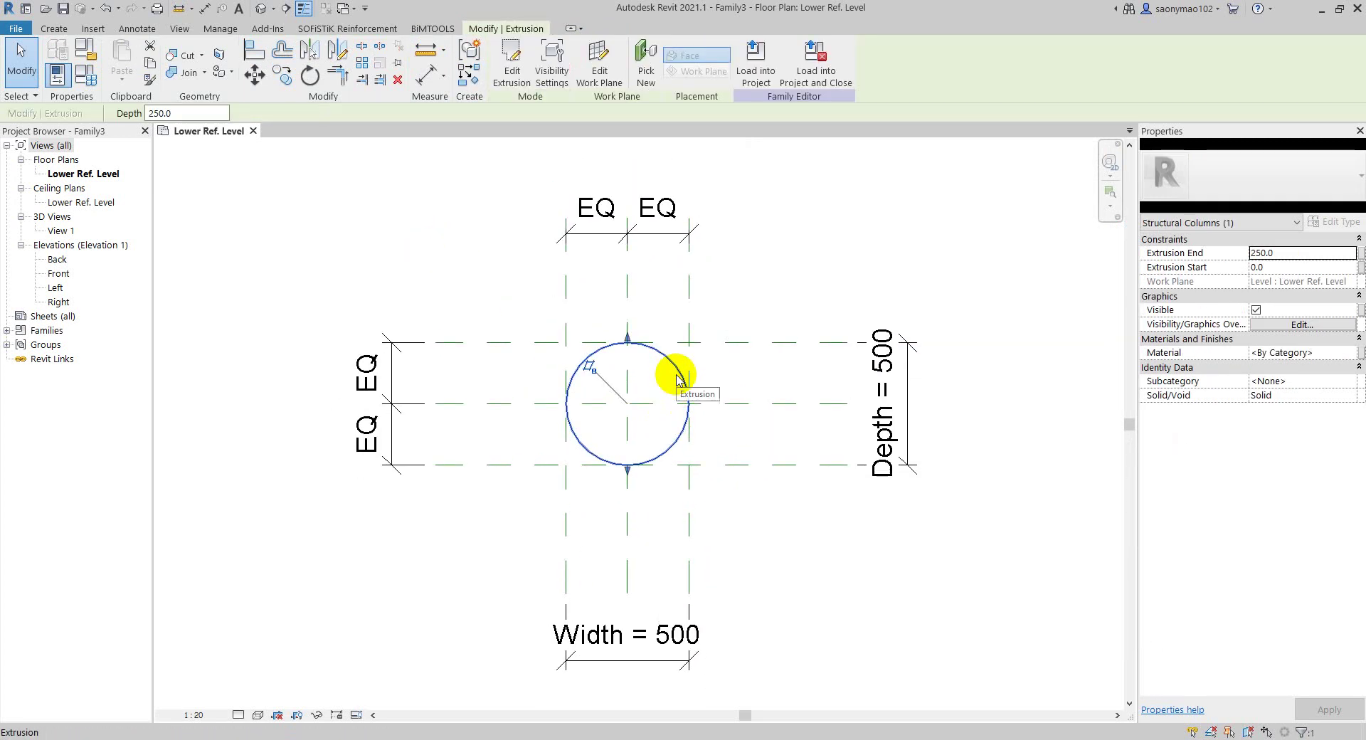
click(772, 307)
click(425, 74)
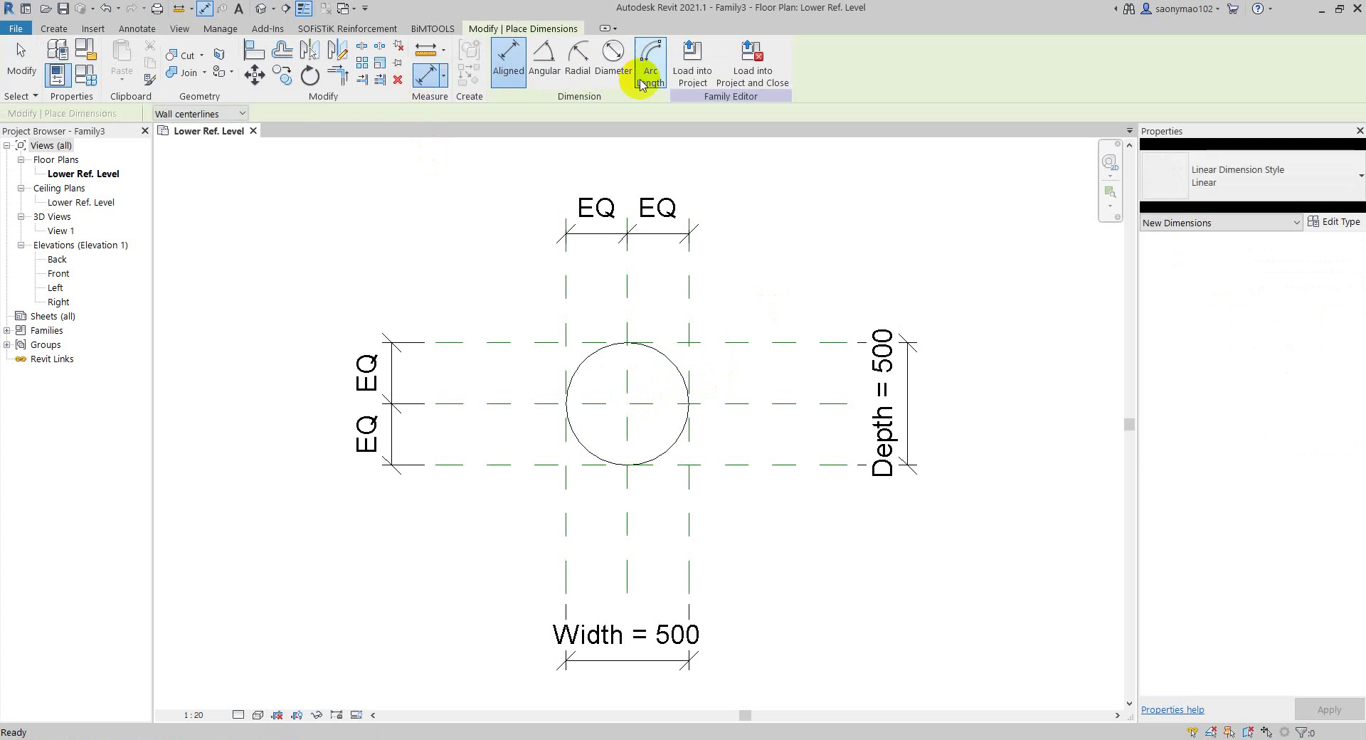
click(612, 57)
click(662, 356)
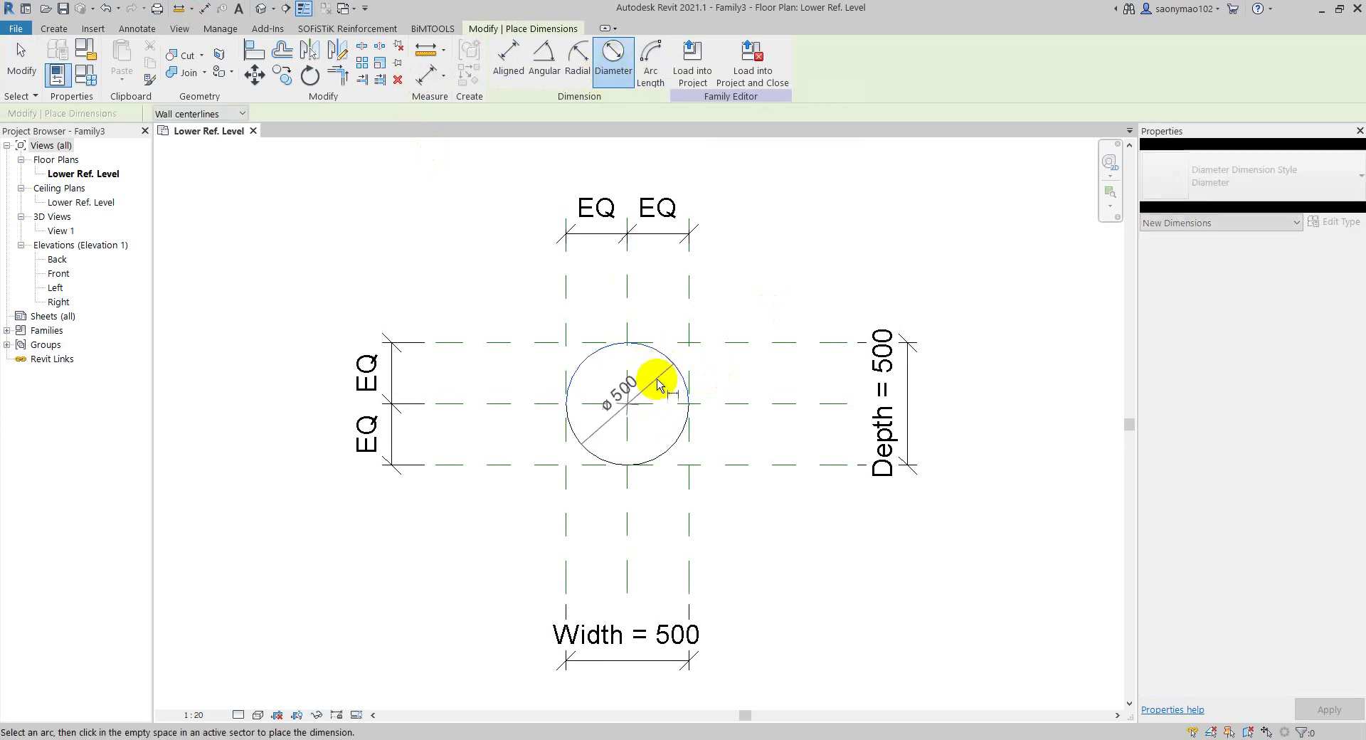
click(652, 278)
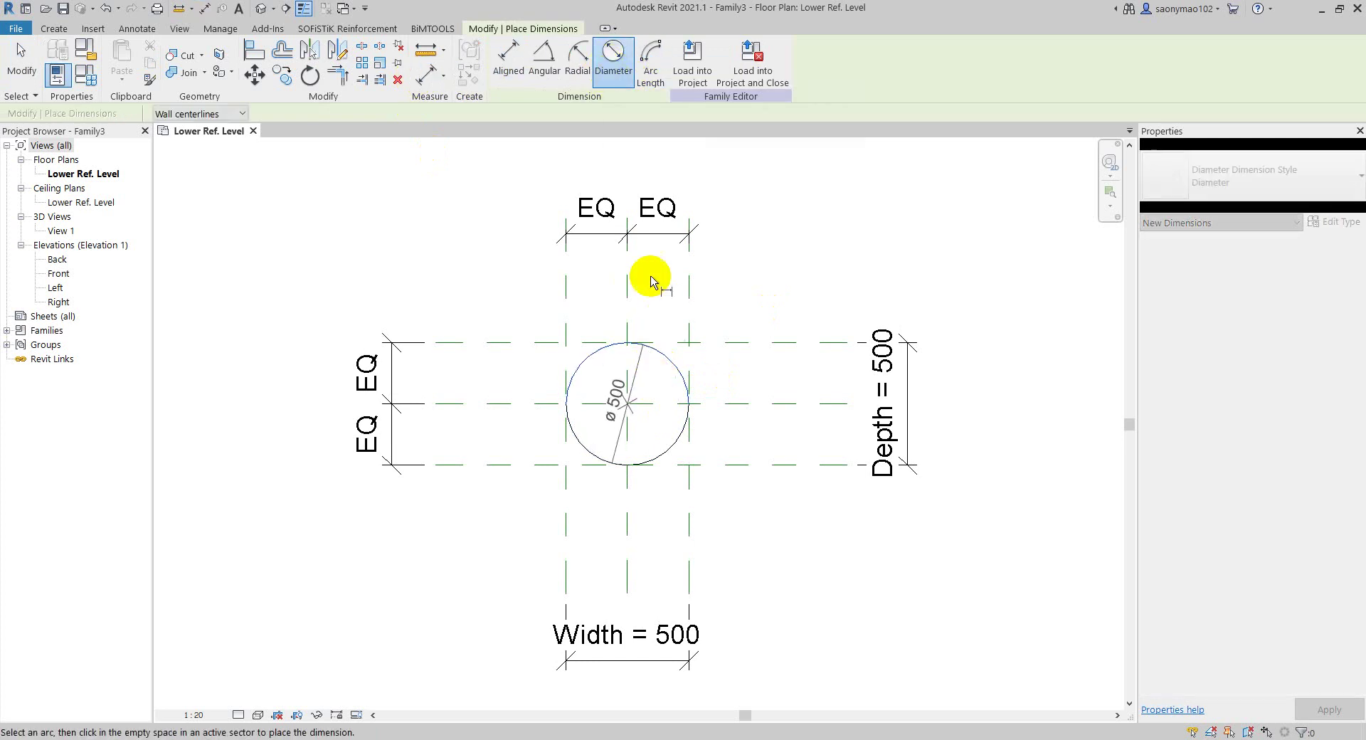
- Add a 250 radial dimension to the circle and label it Redius
click(577, 68)
click(676, 371)
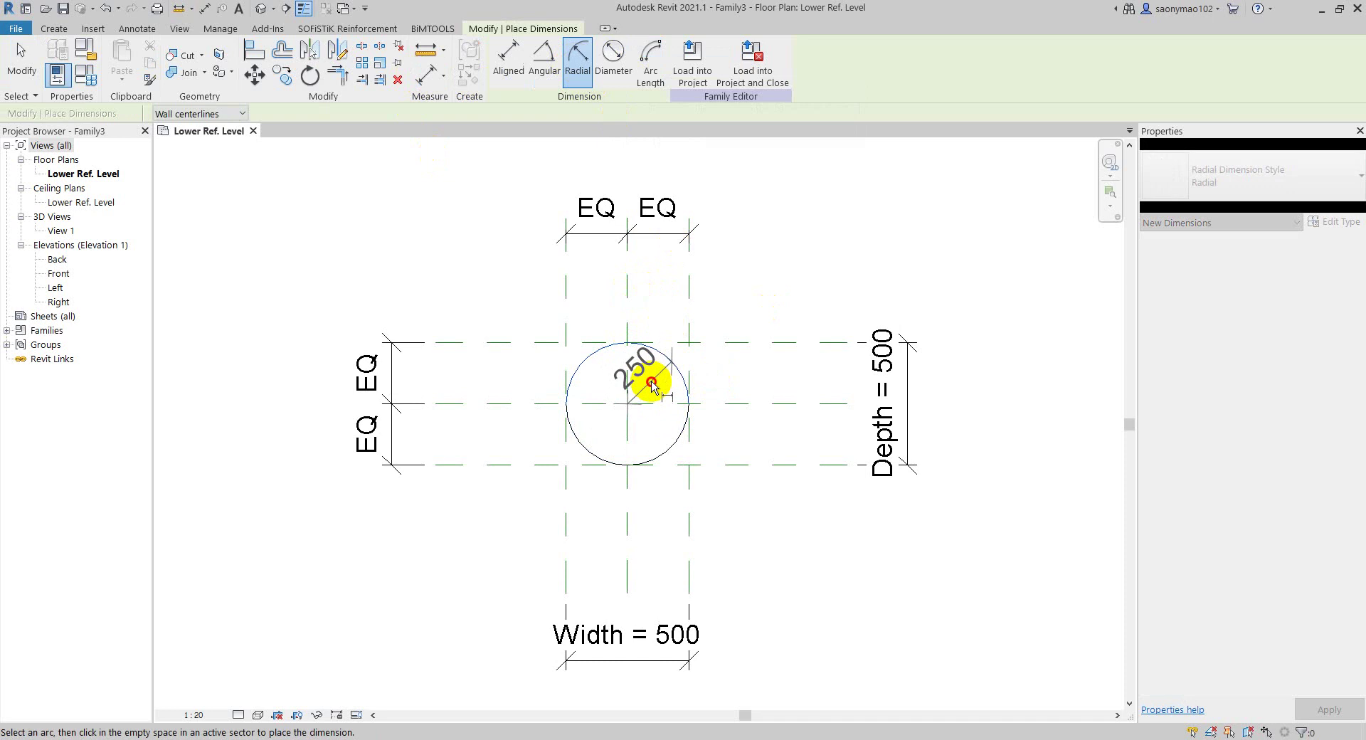
click(652, 385)
key(Escape)
key(Escape)
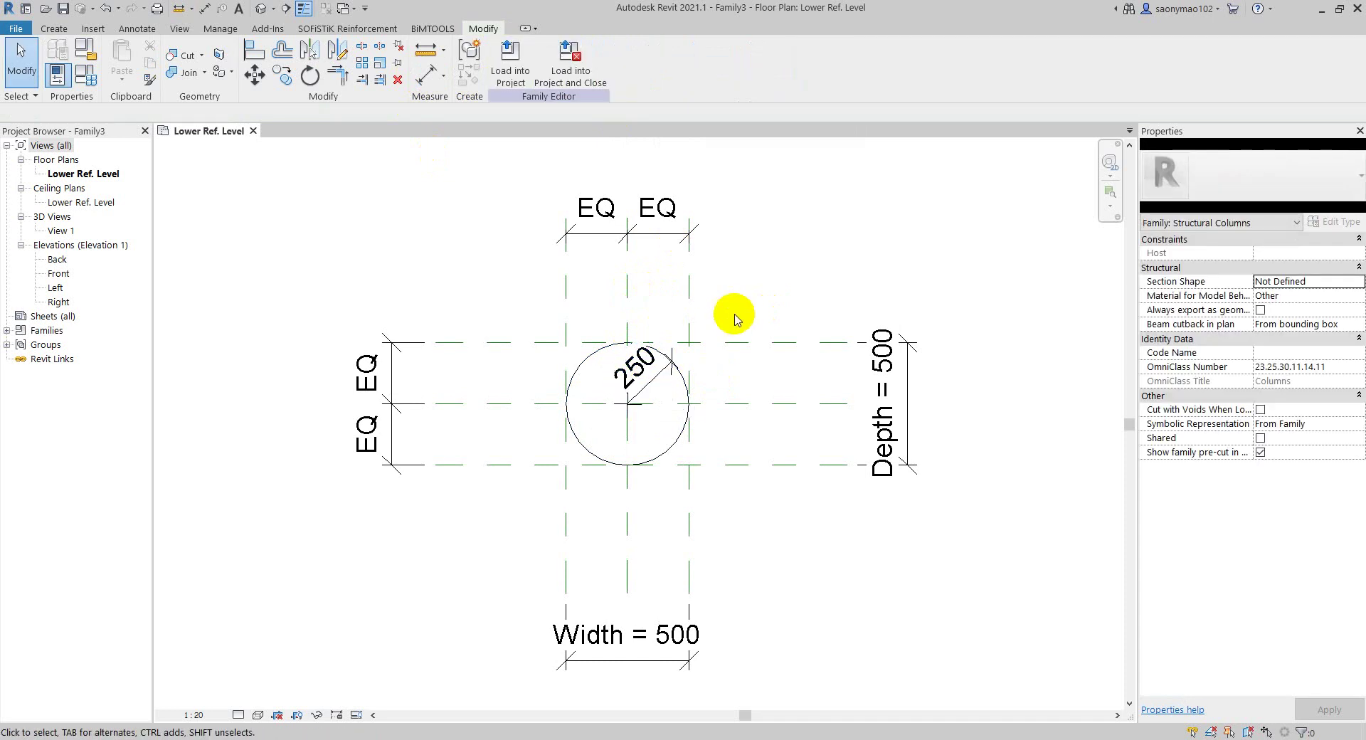
middle_drag(762, 351, 759, 342)
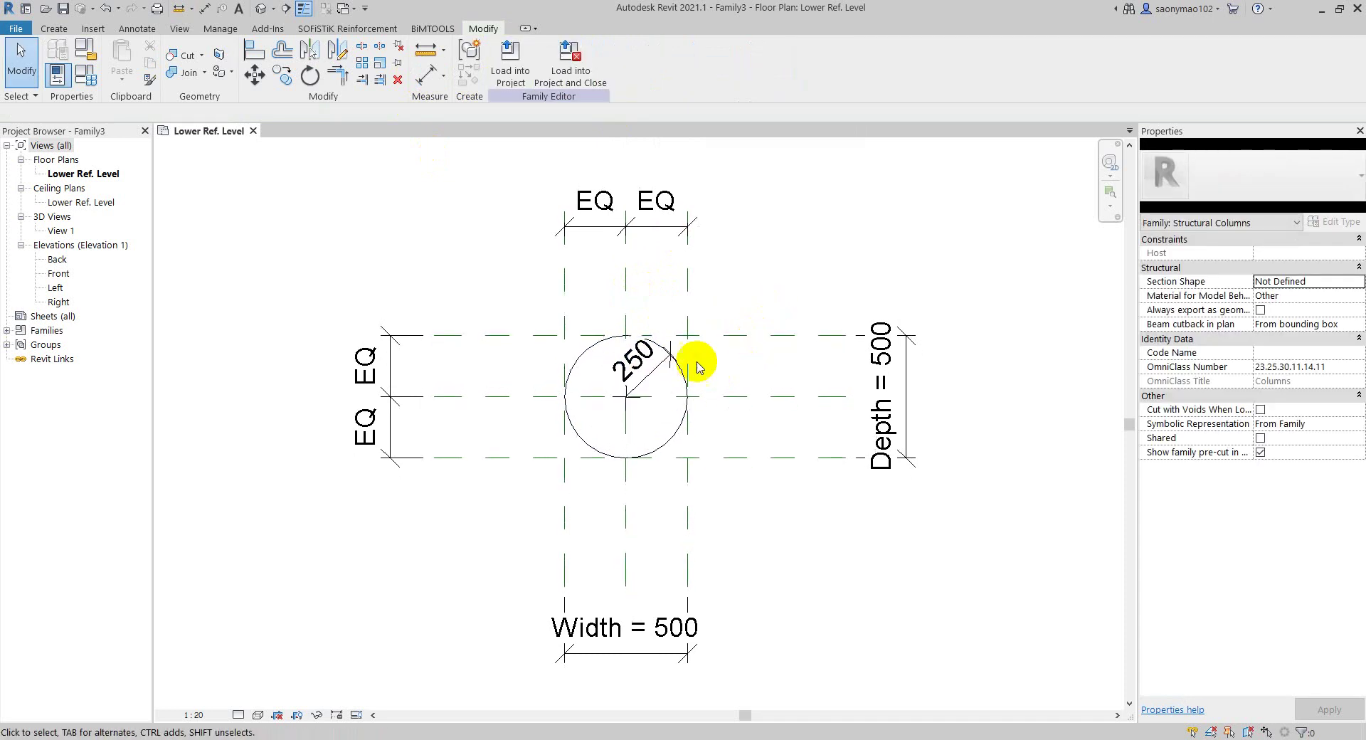
click(656, 378)
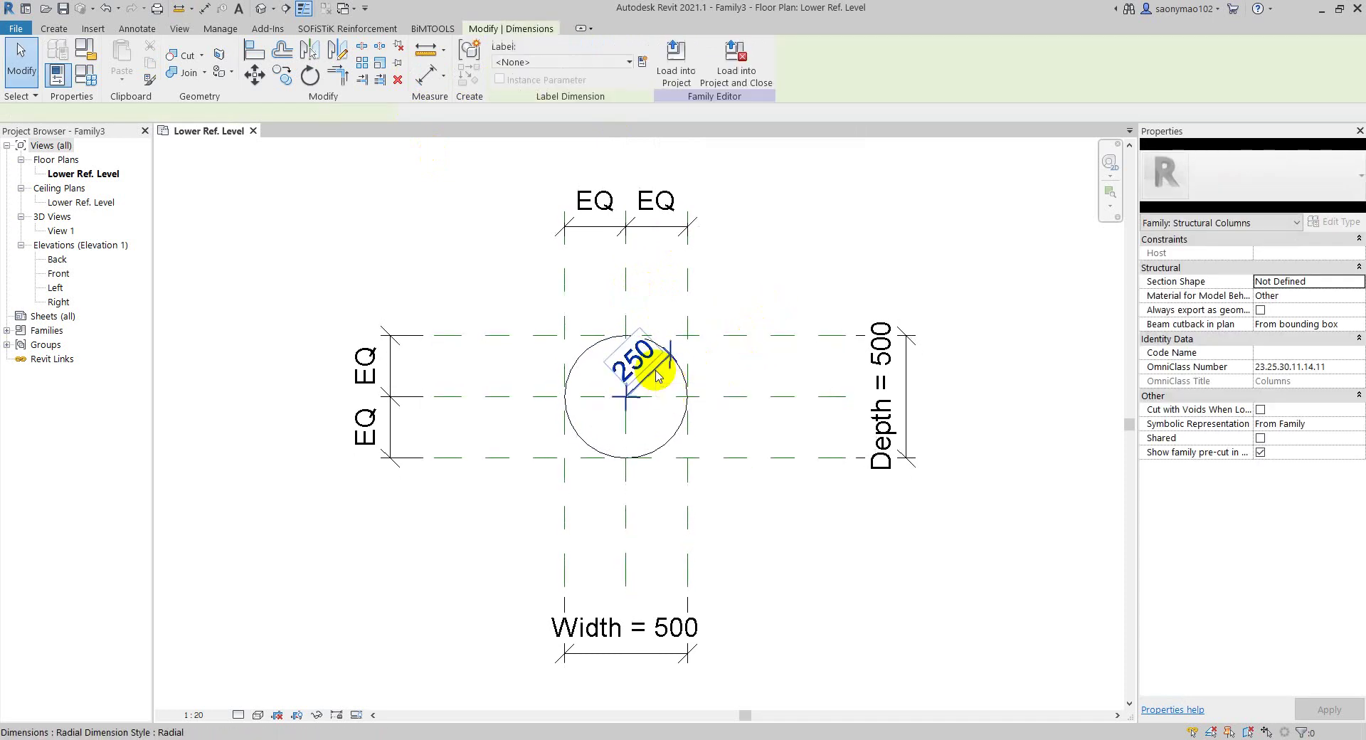
click(610, 61)
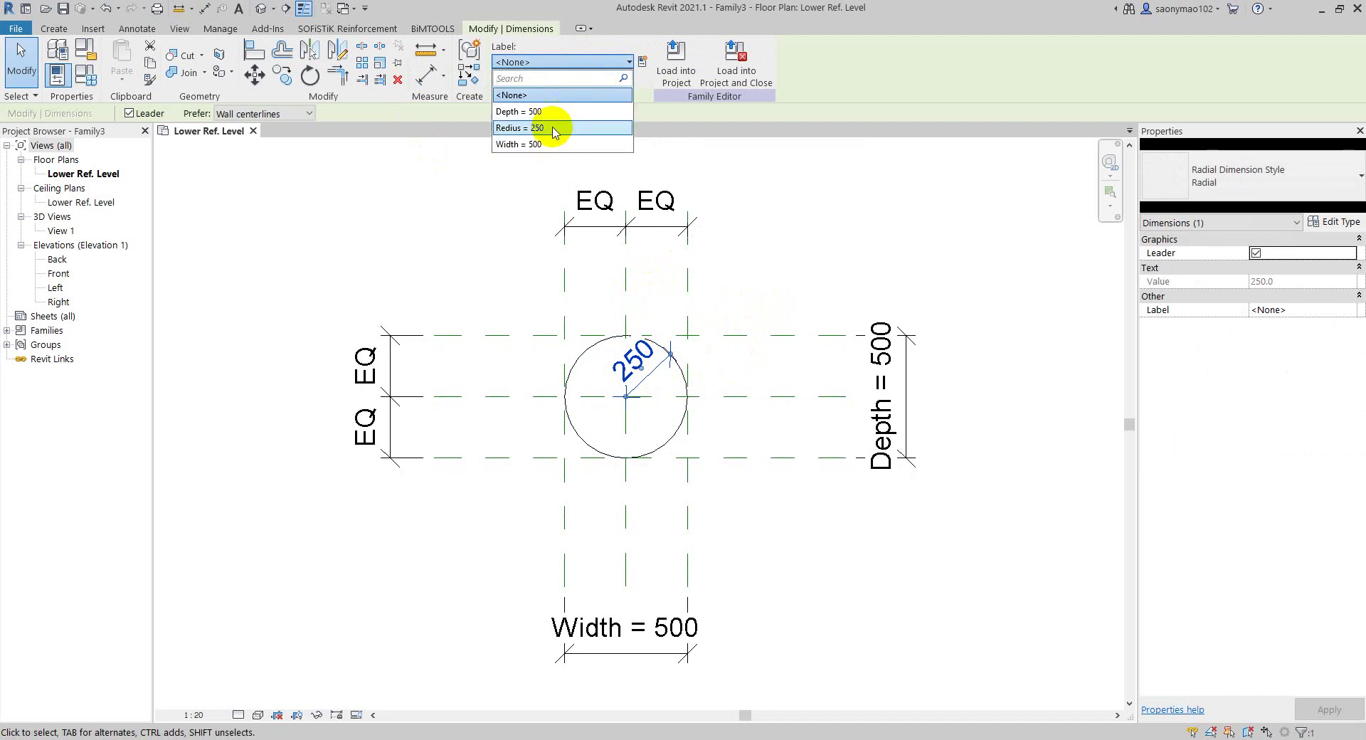
click(520, 127)
click(816, 277)
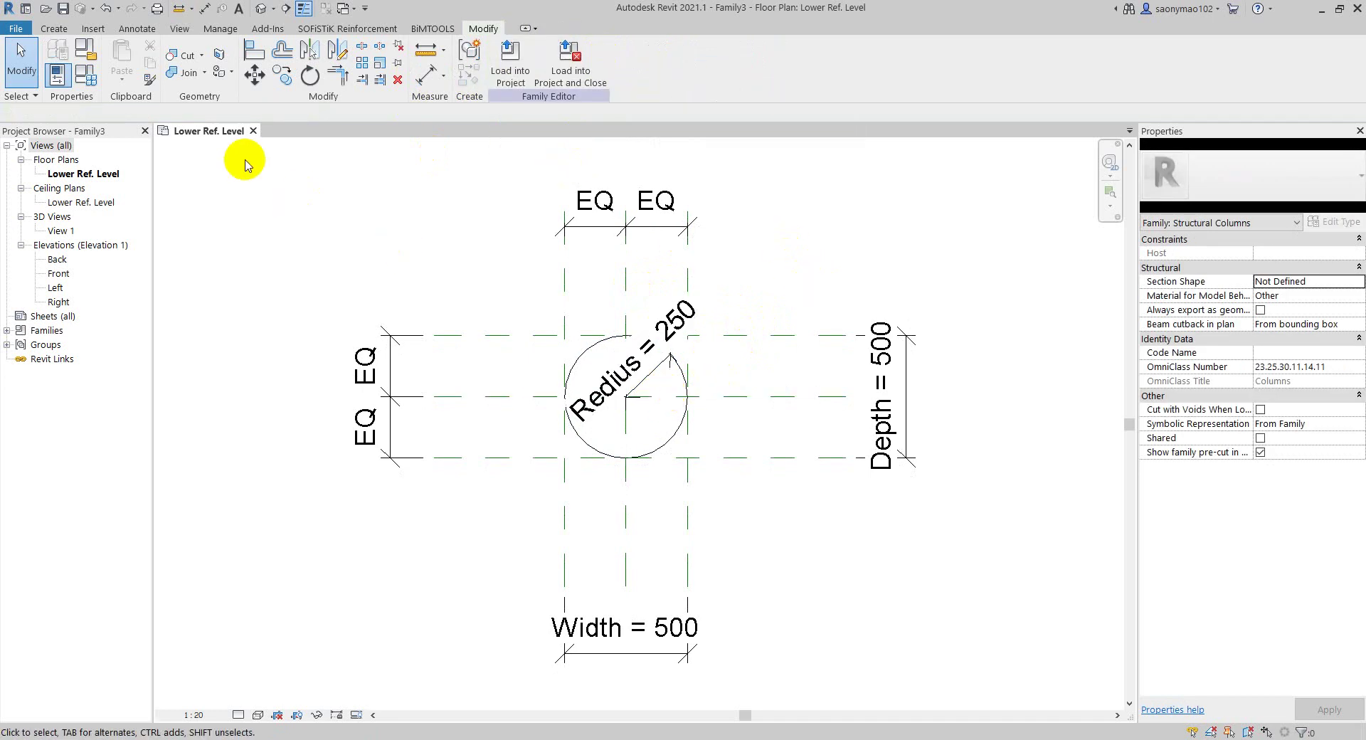
click(94, 83)
- Delete the Width parameter and redefine Depth as type parameter b under Dimensions
click(827, 282)
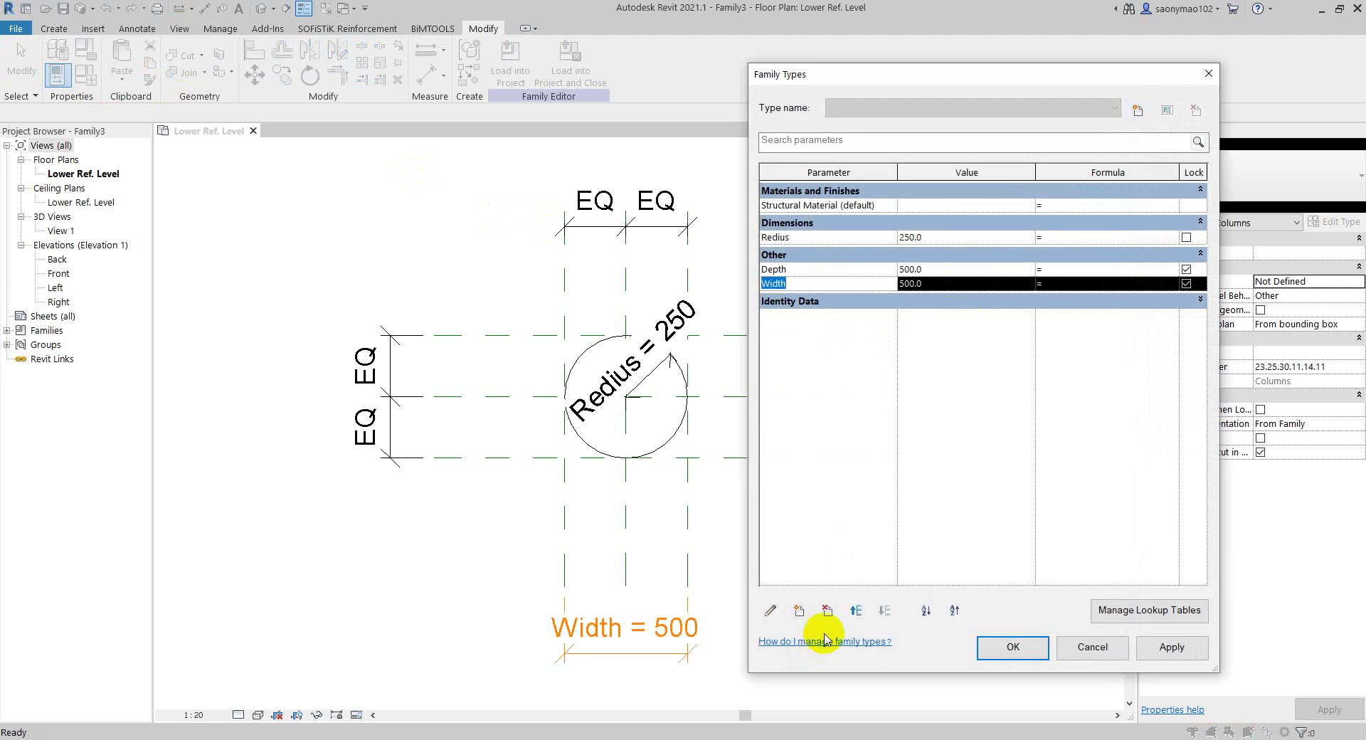
click(827, 611)
click(799, 399)
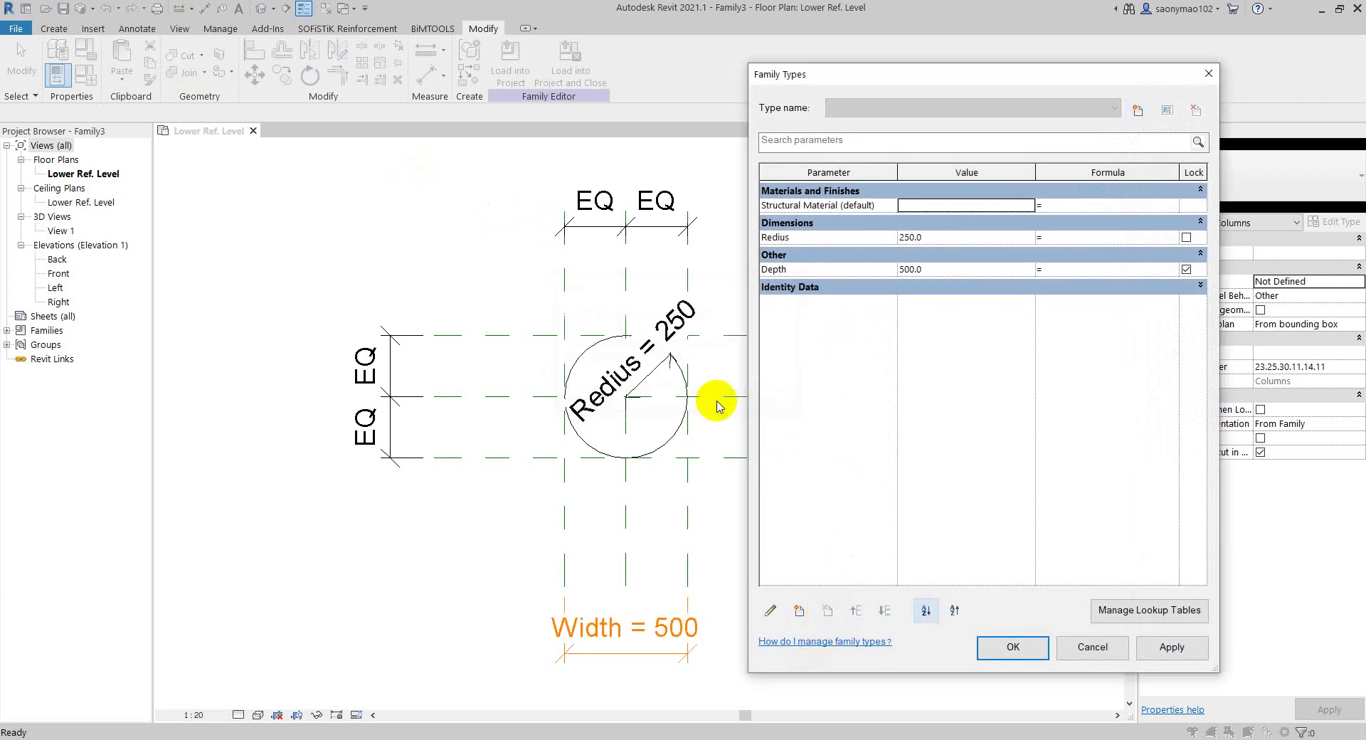
click(807, 269)
click(770, 610)
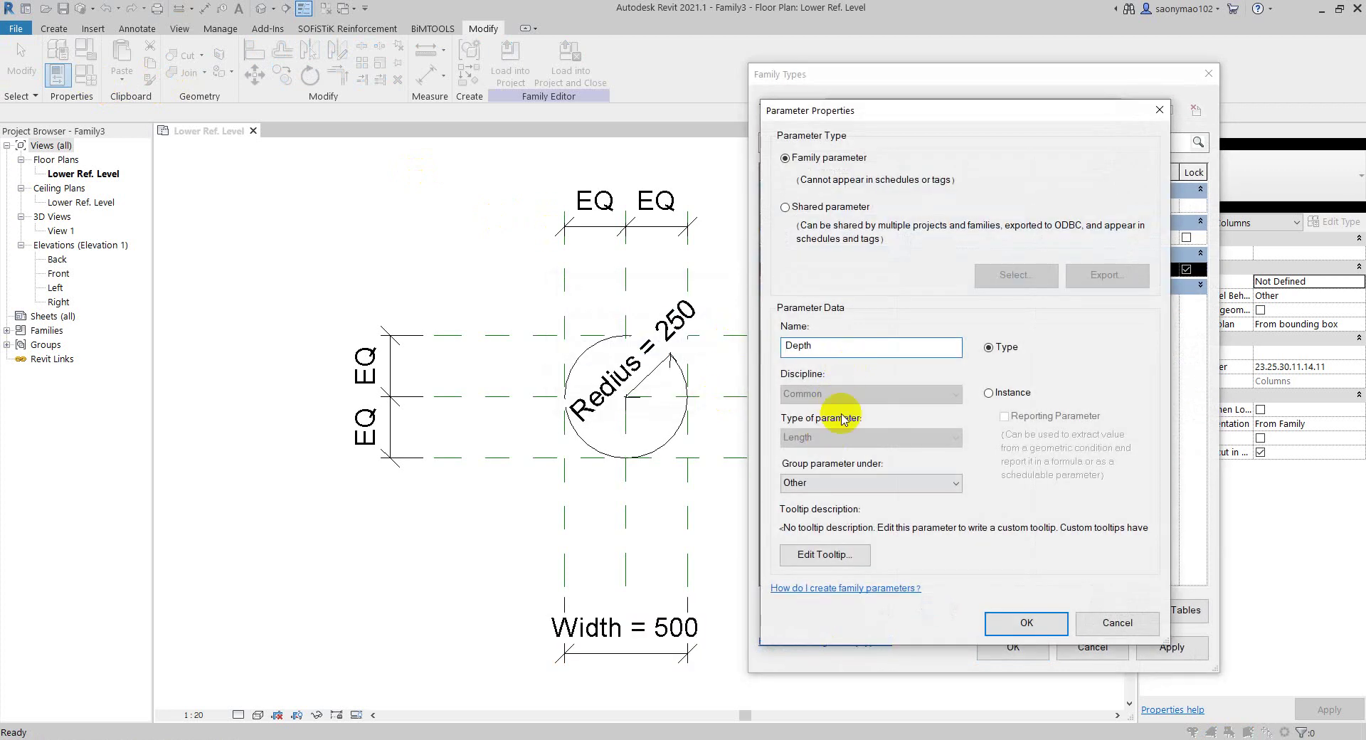
click(847, 483)
scroll(843, 317, up, 3)
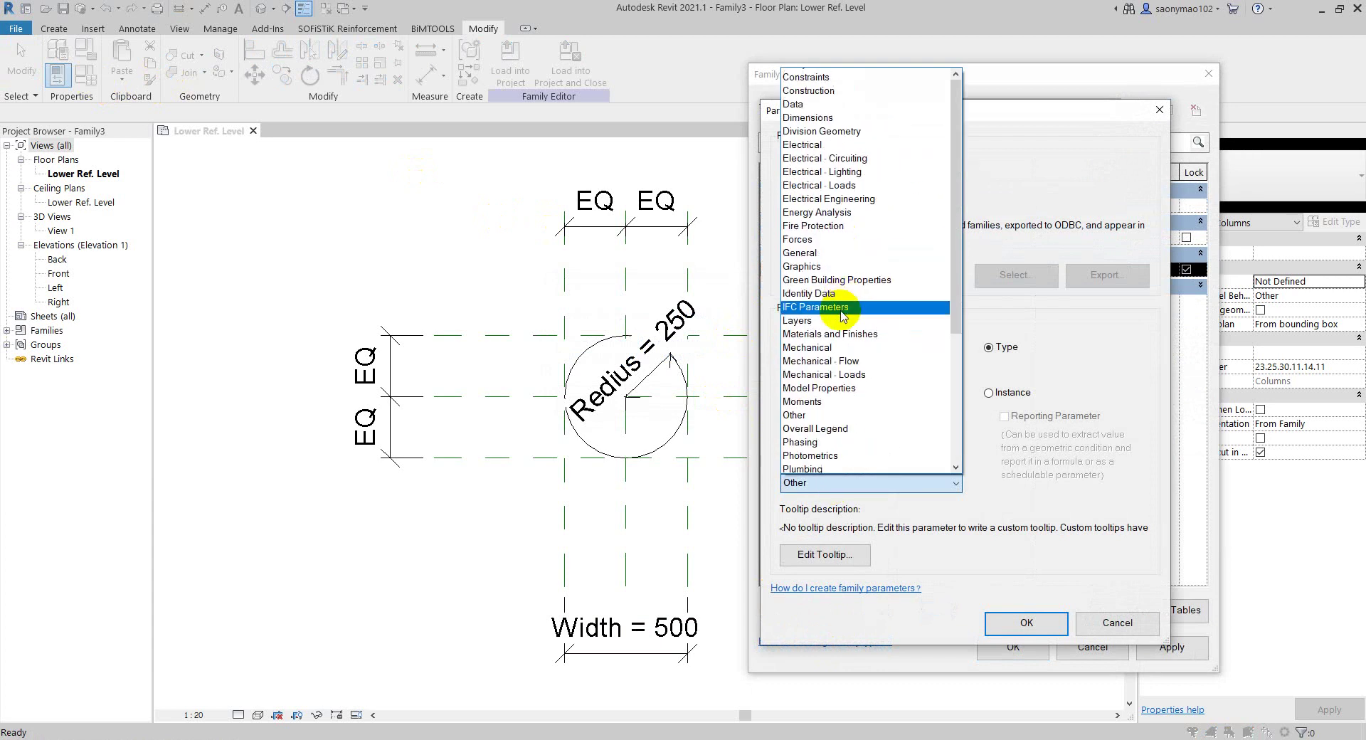
scroll(843, 317, up, 1)
click(807, 160)
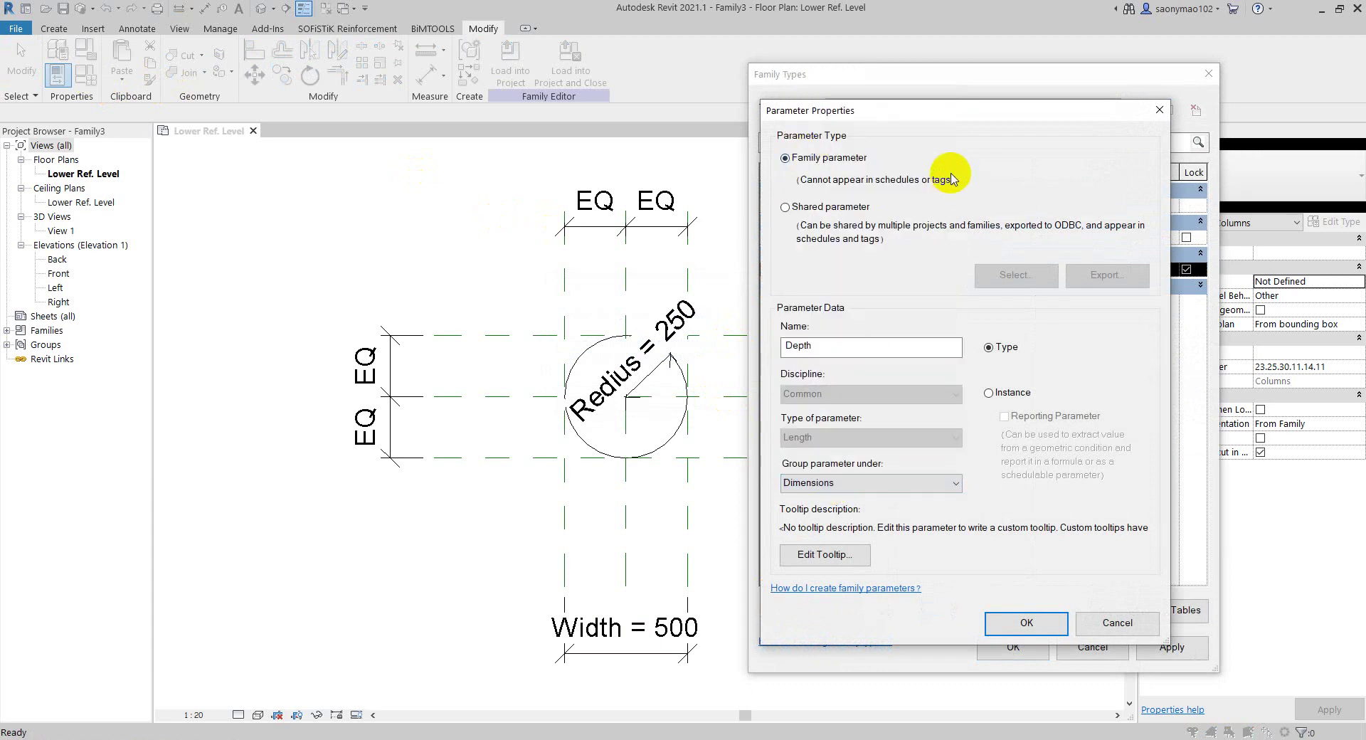
drag(866, 349, 755, 349)
text(b)
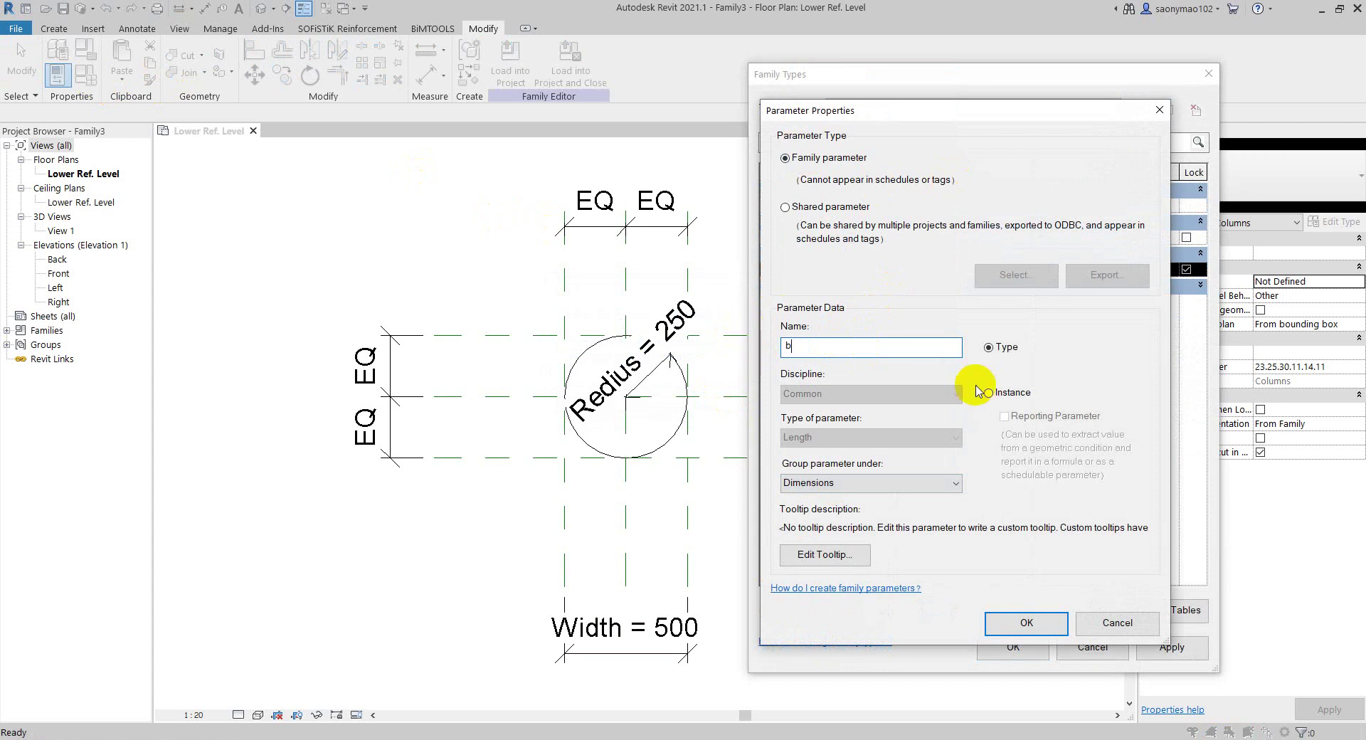
click(1026, 624)
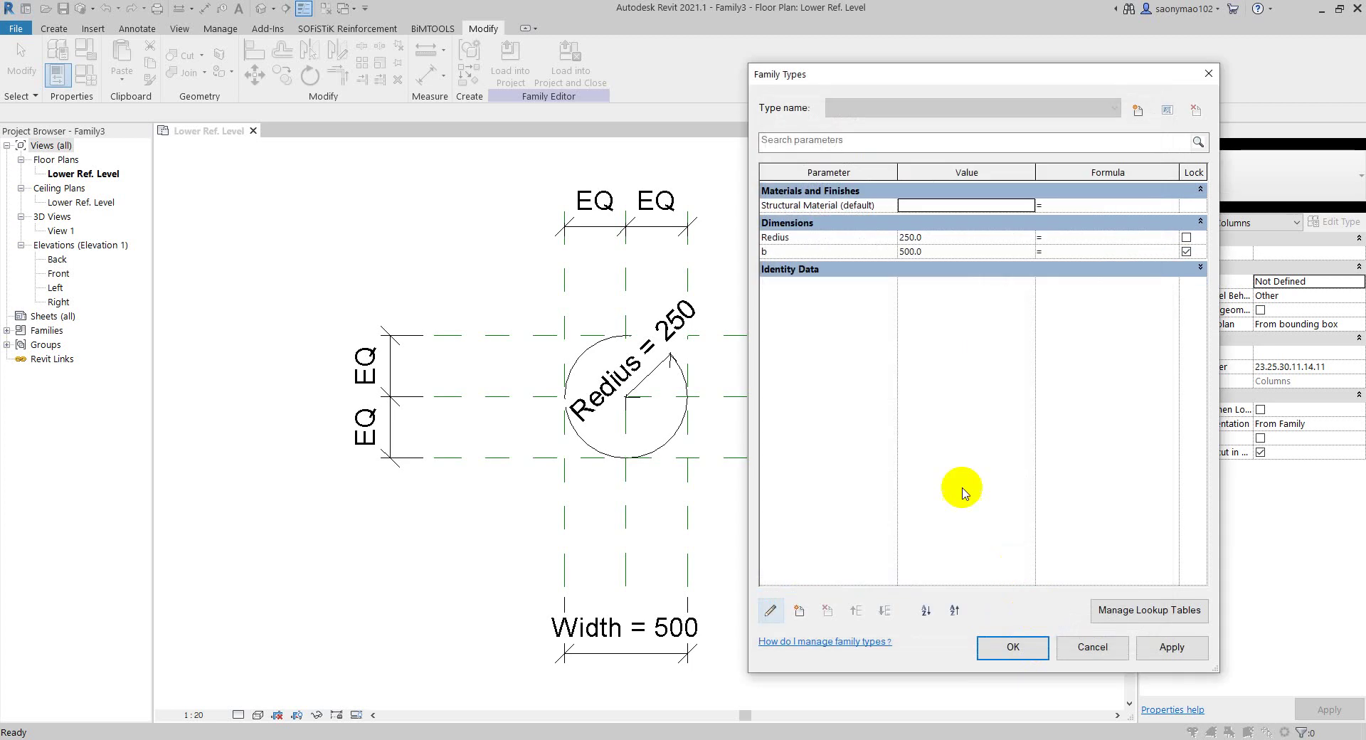
- Drive Redius with the formula b / 2 and apply the changes
click(1064, 240)
text(b / 2)
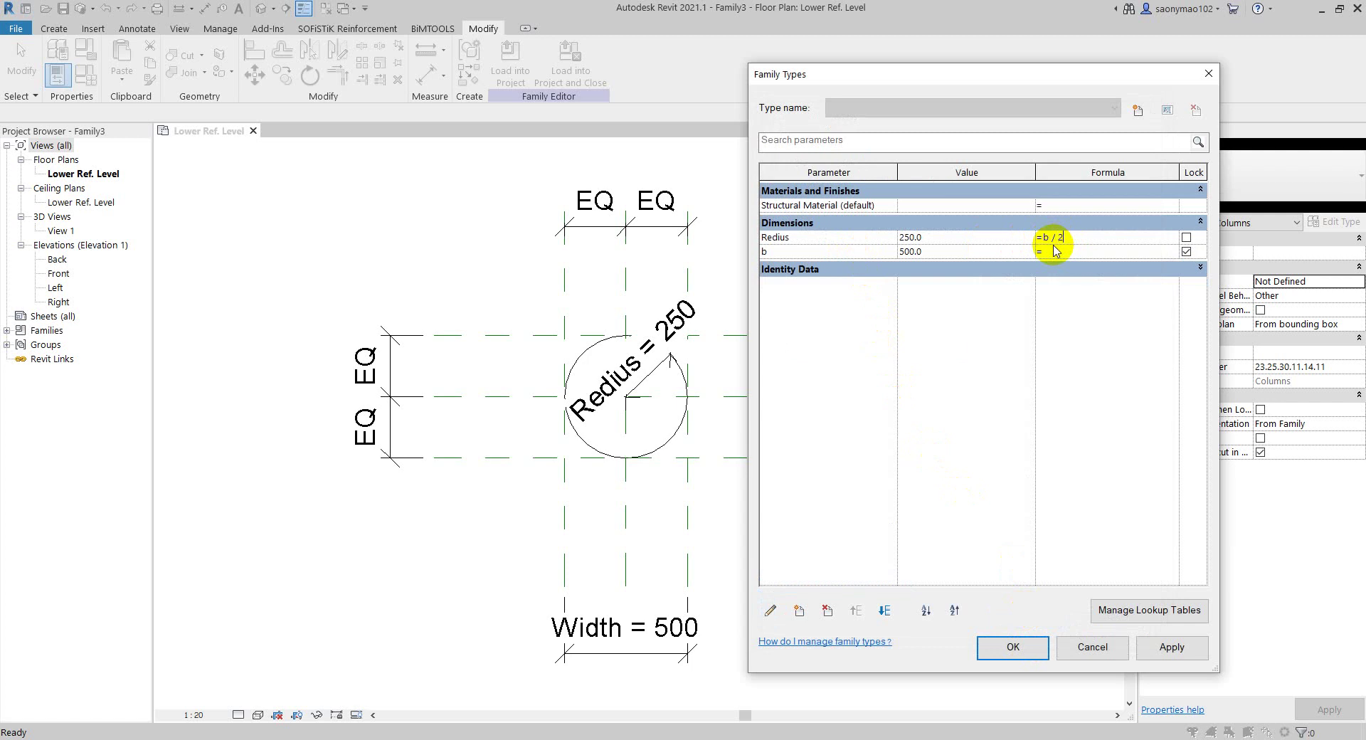
key(Return)
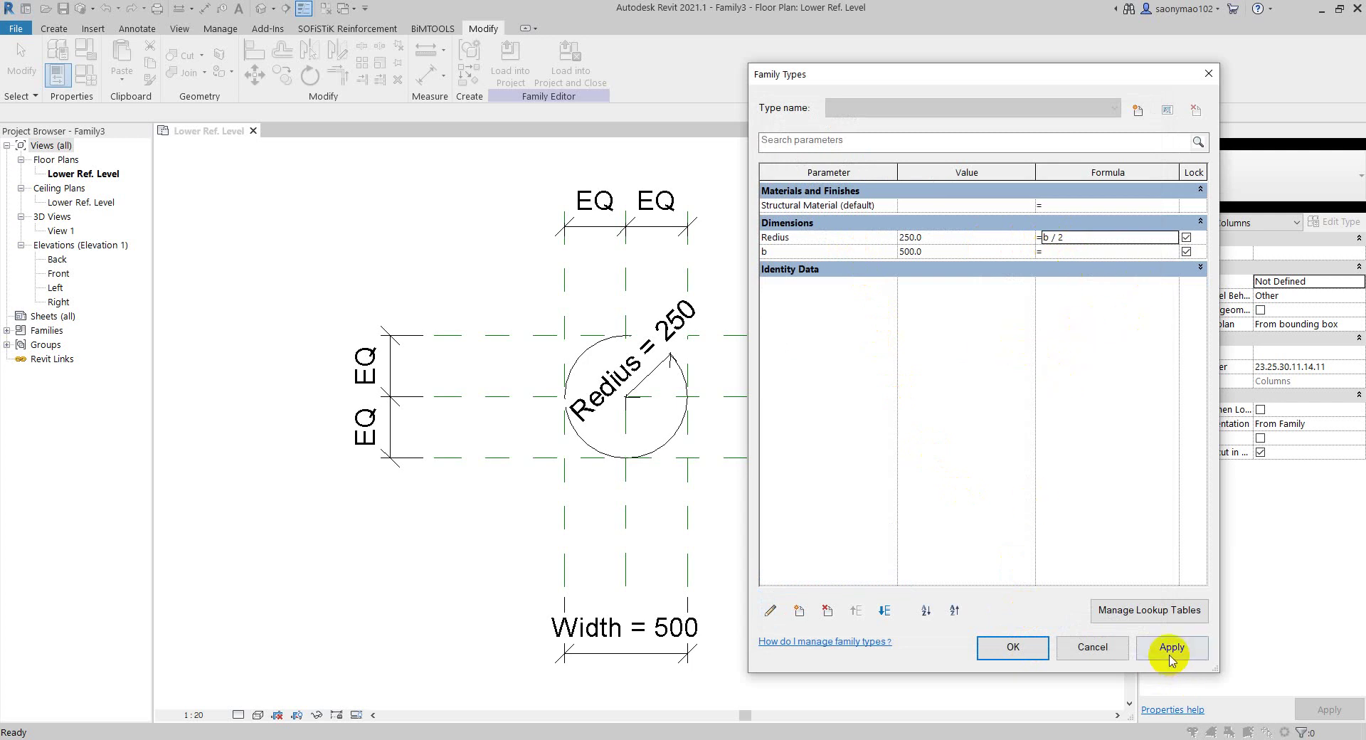
click(1011, 647)
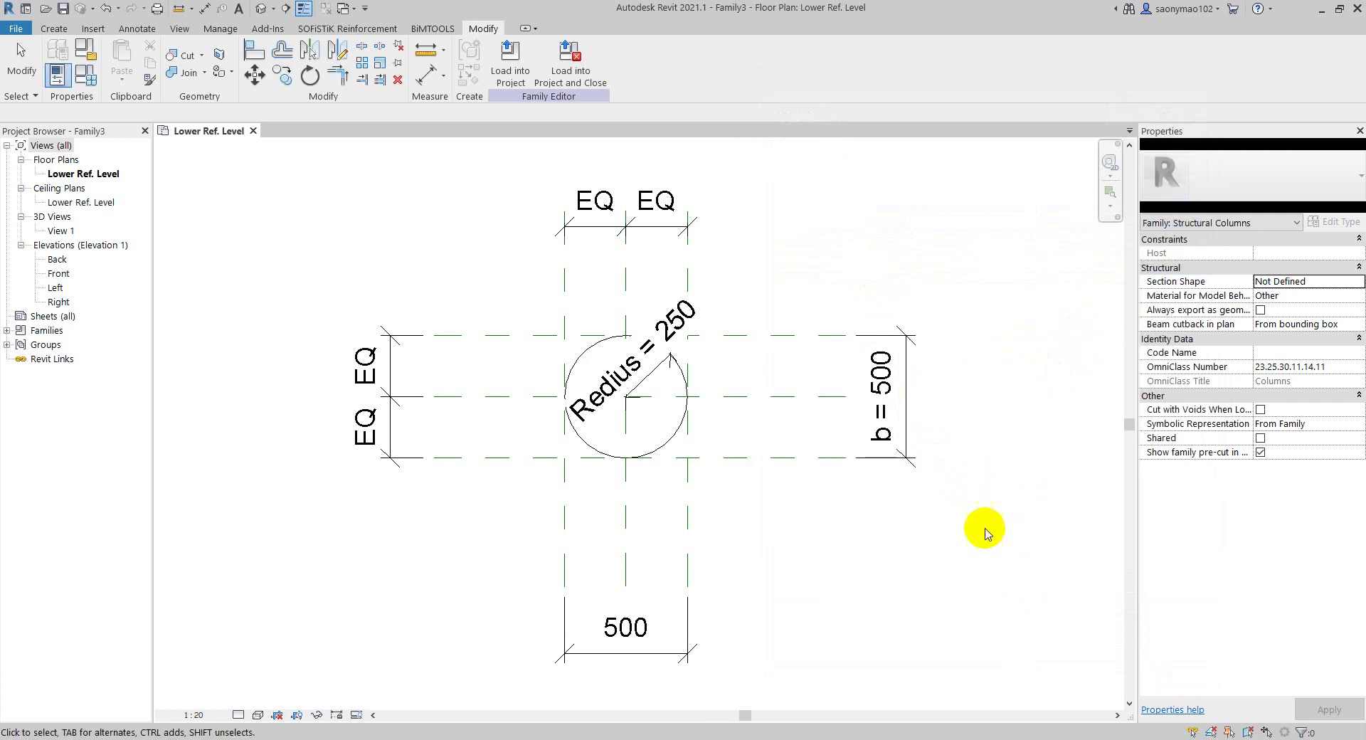
- Assign label b to the bottom 500 dimension, making it read b = 500
click(626, 656)
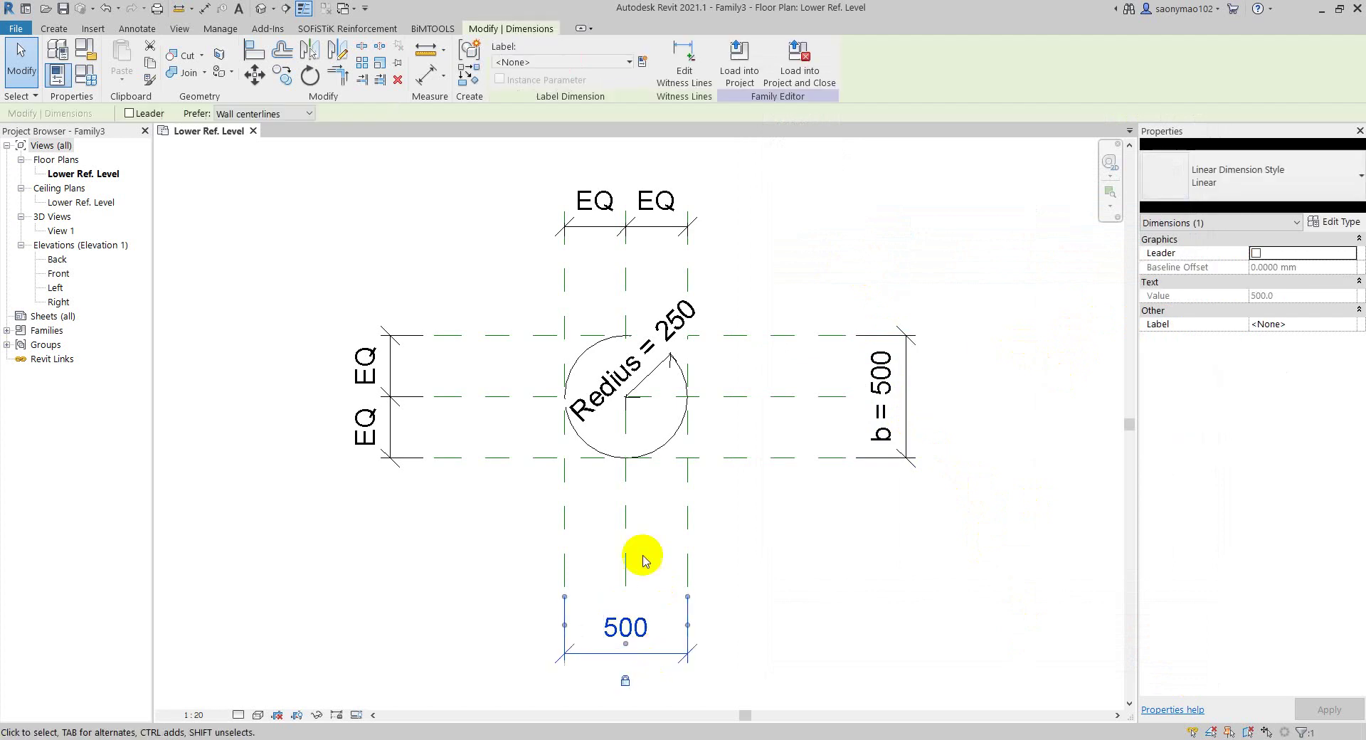
click(590, 64)
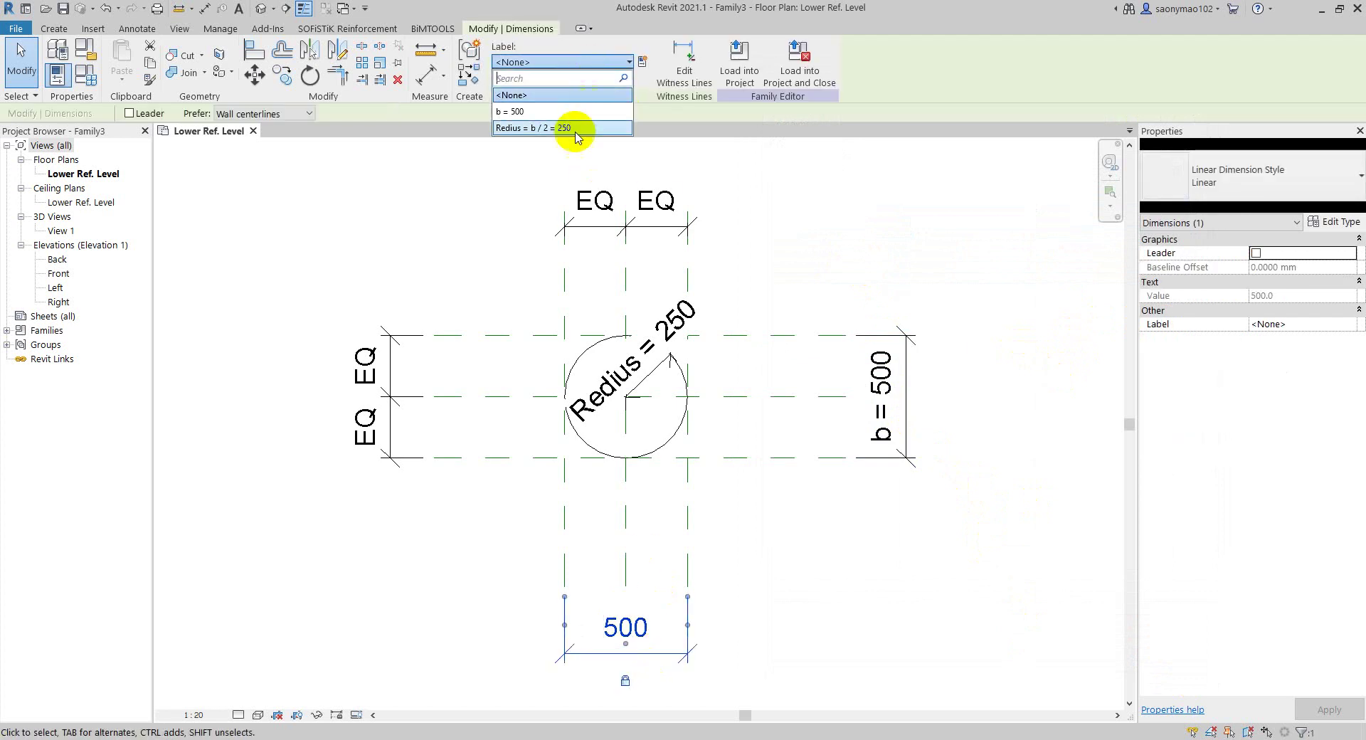
click(528, 120)
click(838, 225)
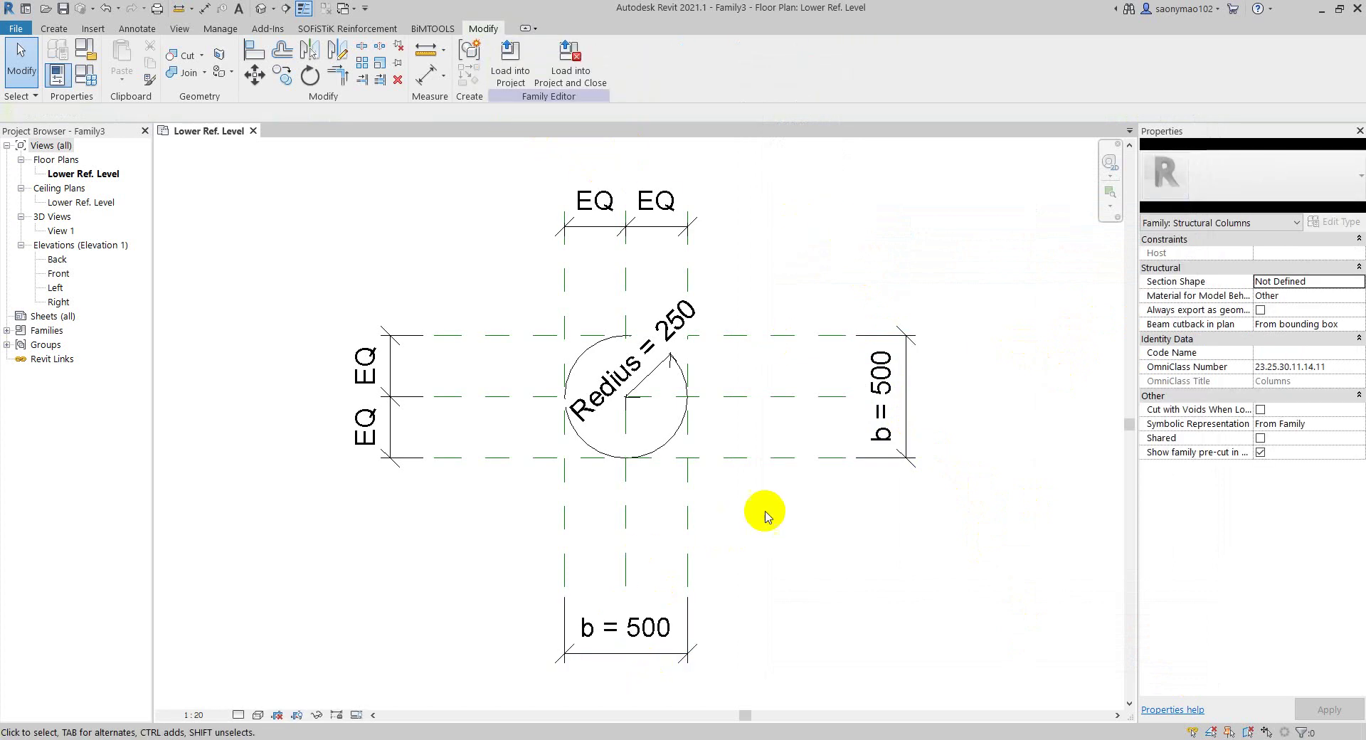
scroll(766, 513, up, 1)
scroll(733, 494, up, 1)
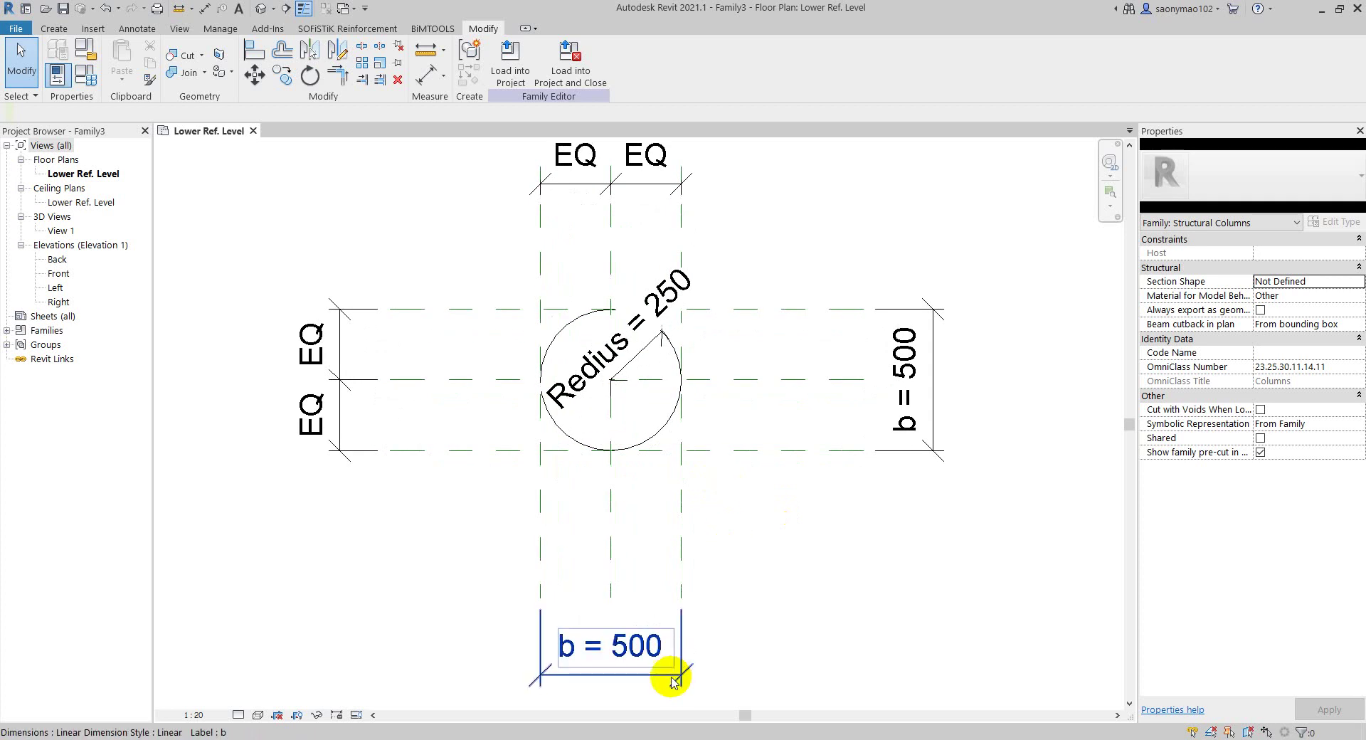
middle_drag(740, 539, 767, 550)
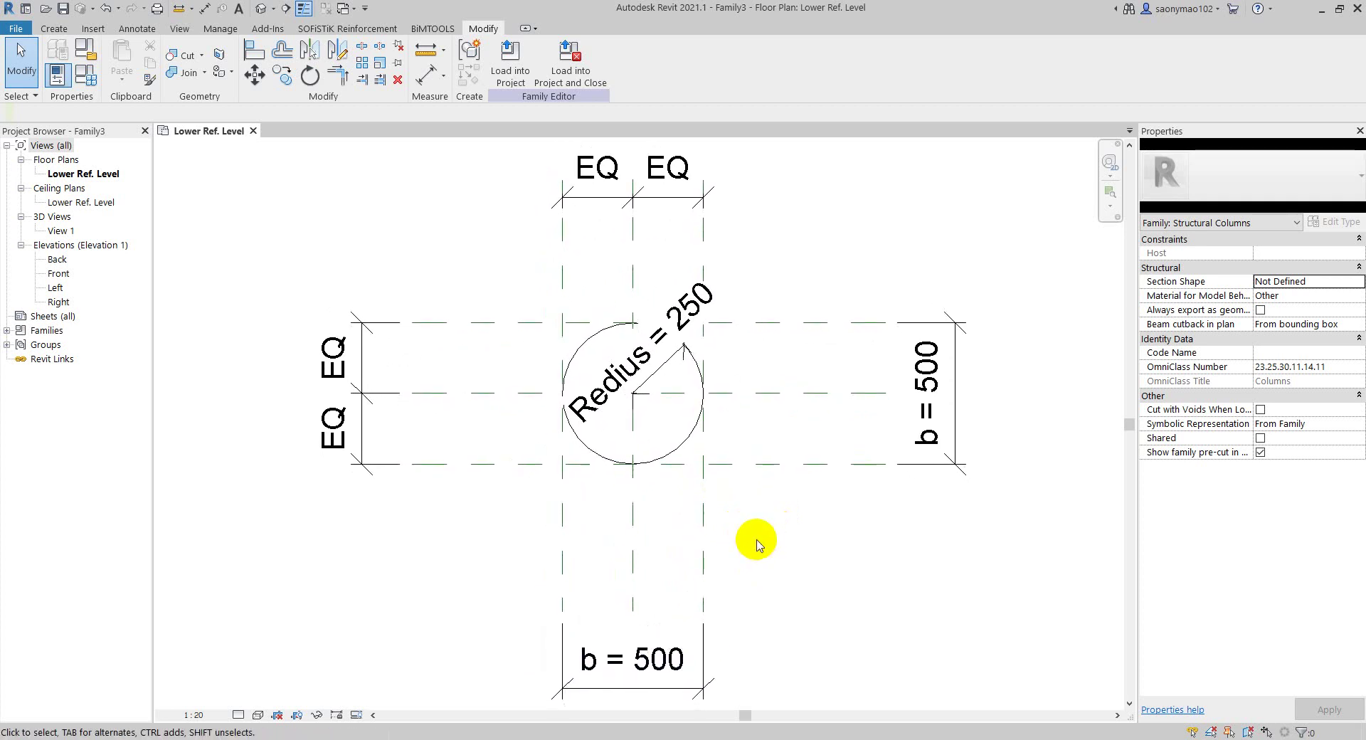
- In the Front elevation, stretch the column extrusion up toward the Upper Ref Level
double_click(60, 275)
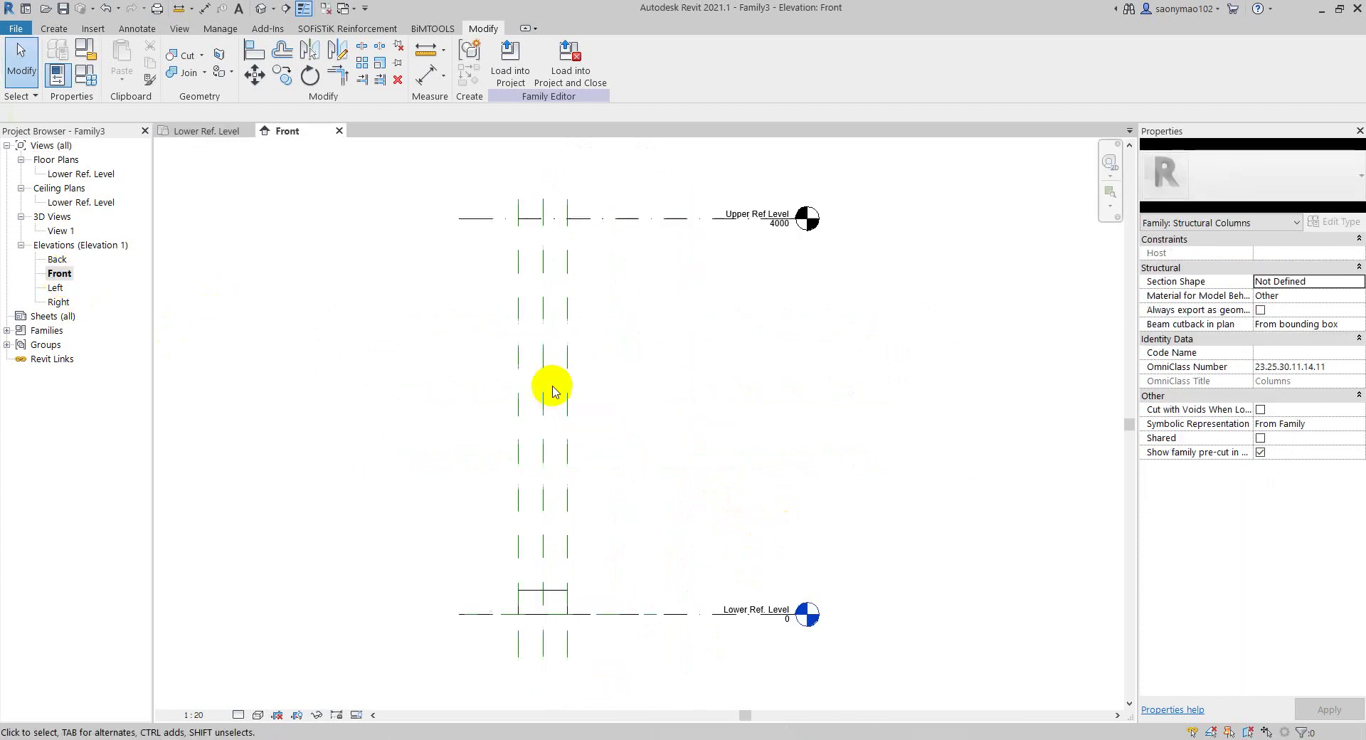
click(629, 442)
drag(558, 588, 546, 322)
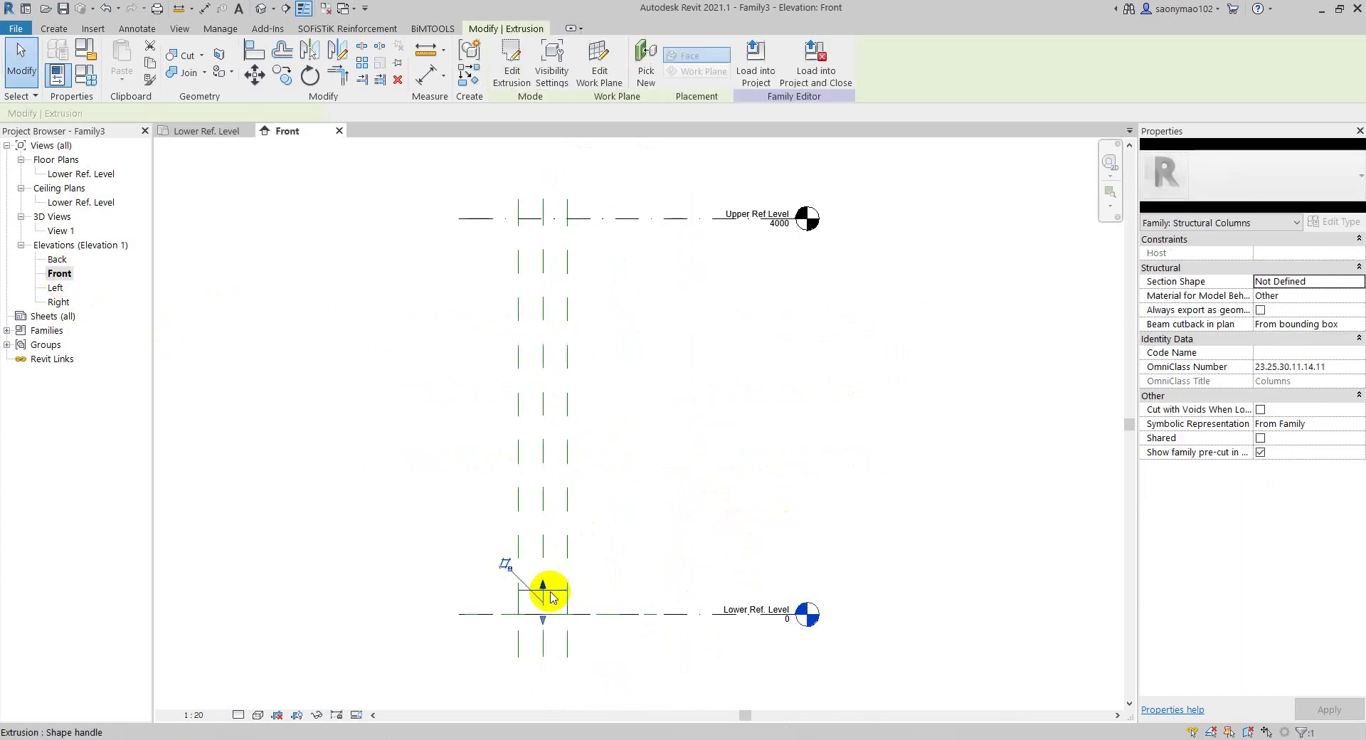
click(665, 360)
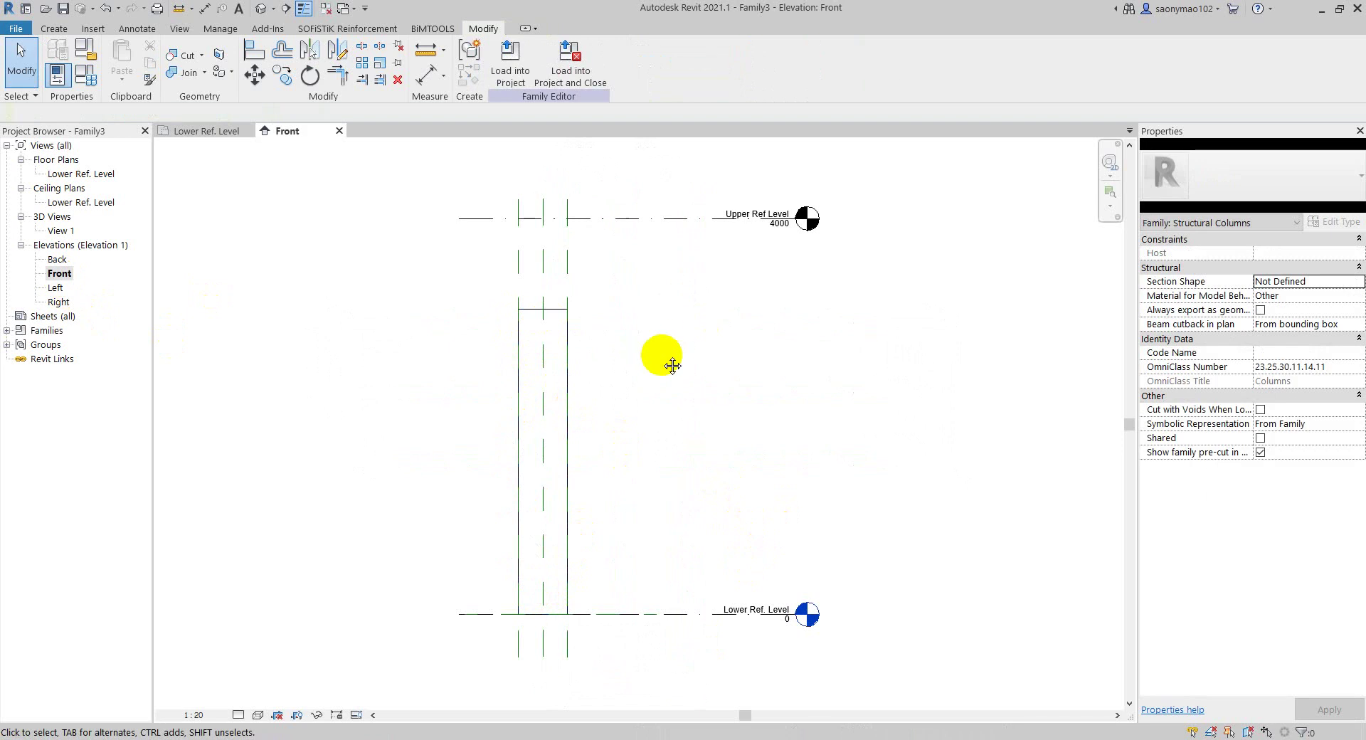
- Lengthen the Upper Ref Level line to the right and set the view scale to 1:25
click(665, 220)
drag(821, 231, 908, 227)
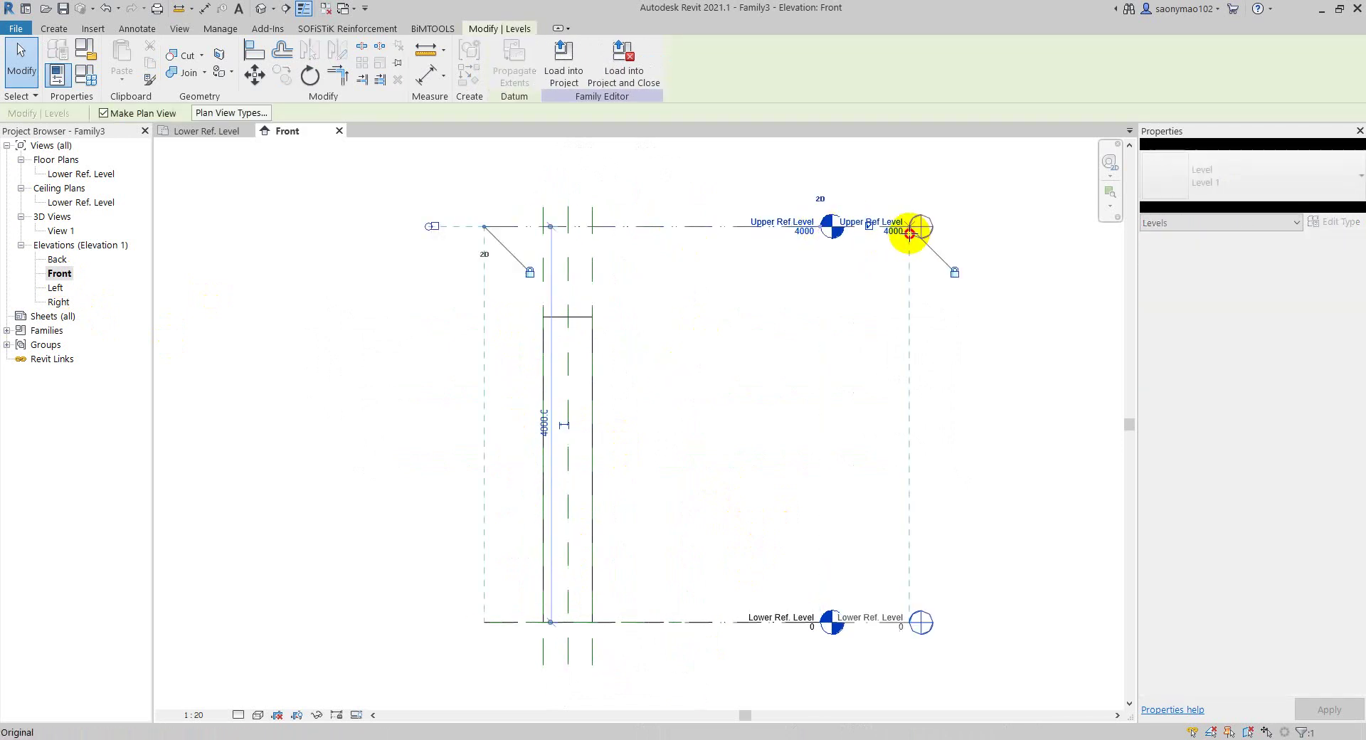
click(194, 715)
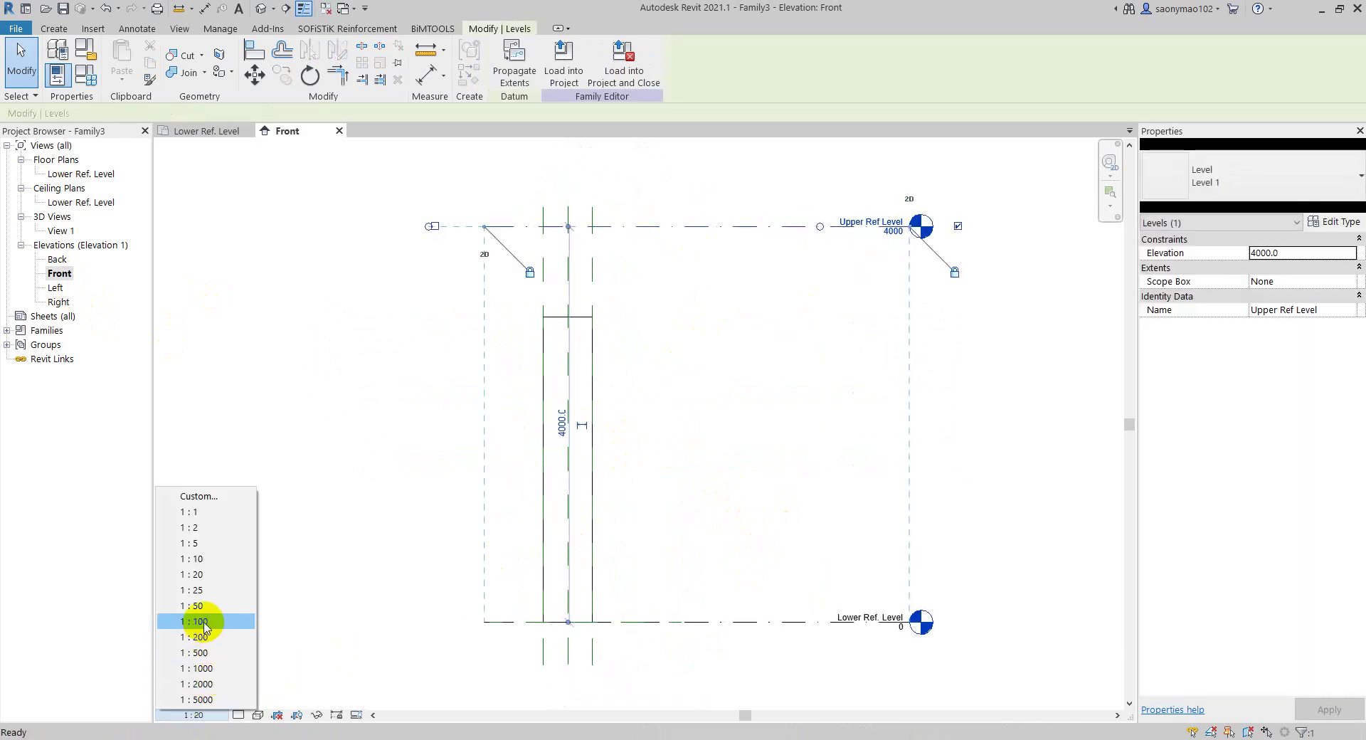
click(203, 590)
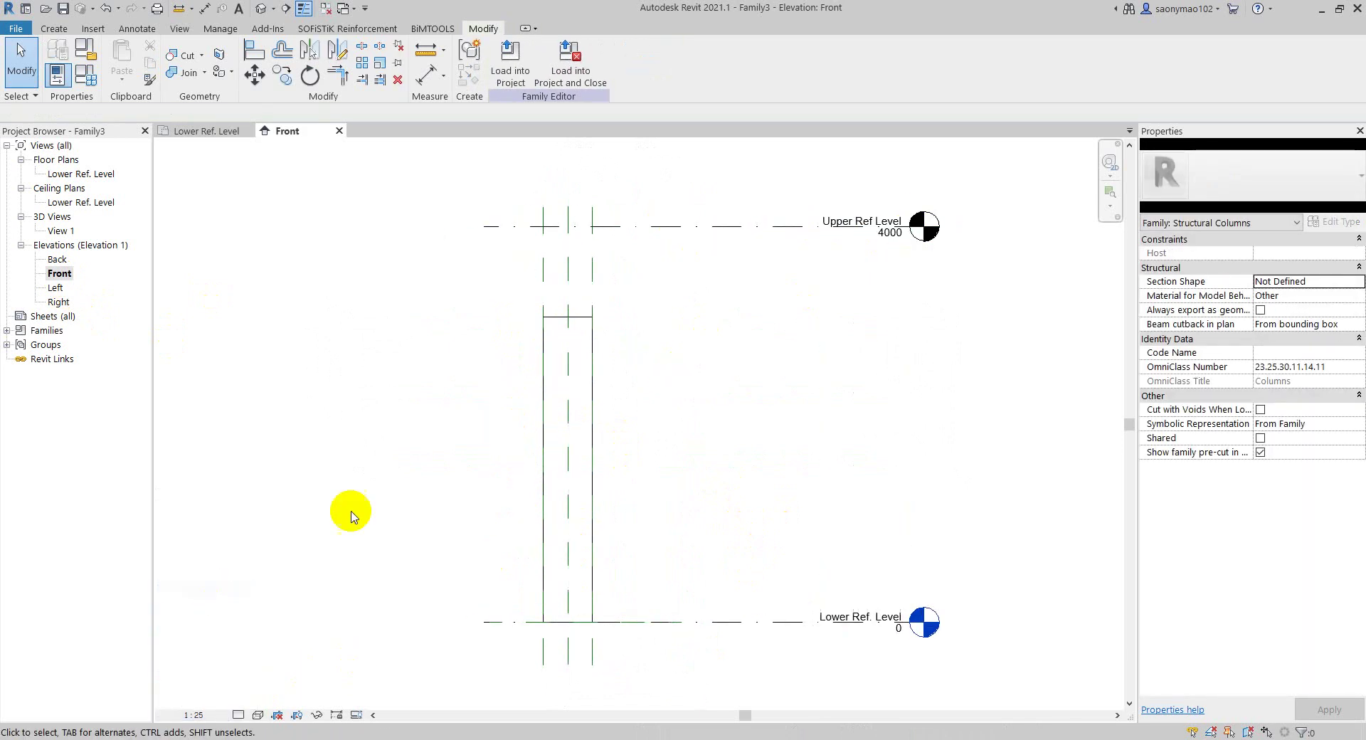
- Extend the Upper Ref Level line out to the left
click(491, 227)
drag(483, 226, 322, 226)
click(353, 246)
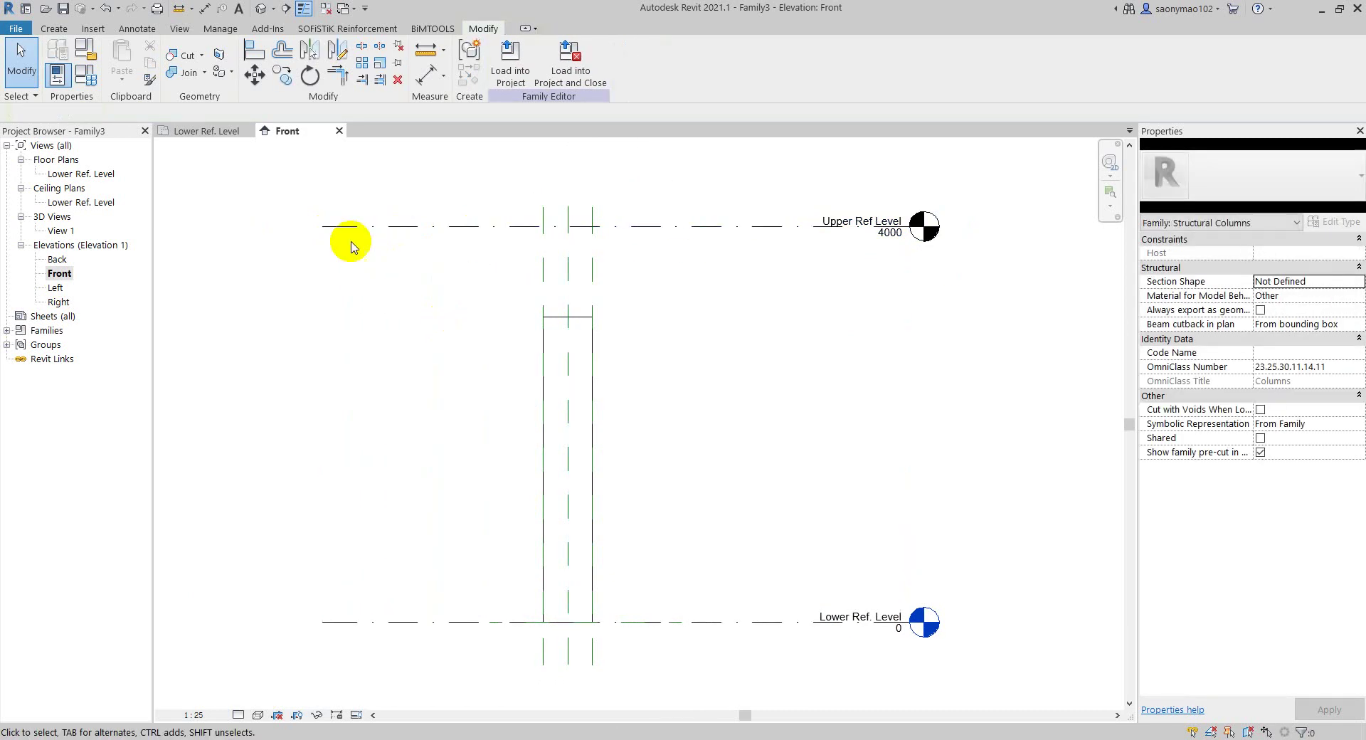
- Draw two horizontal reference planes, 400 apart, just below the Upper Ref Level
click(53, 29)
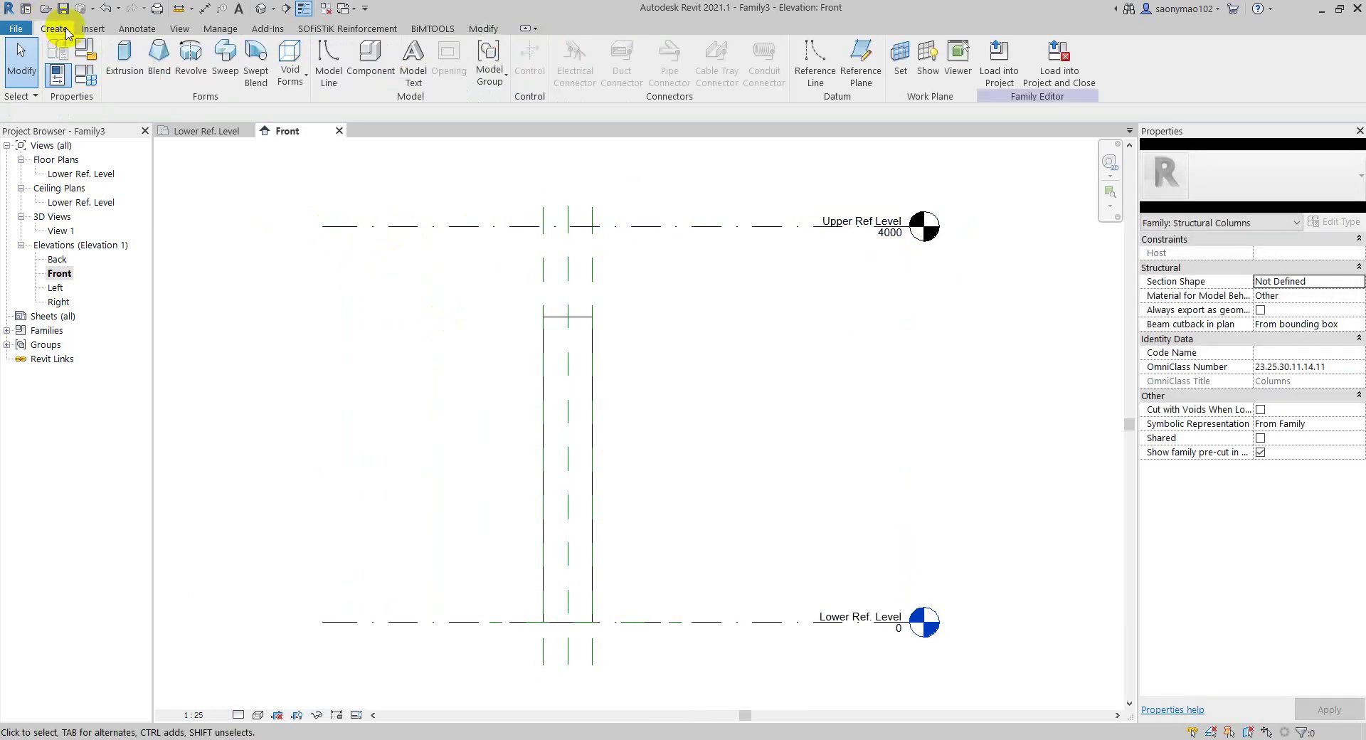
click(847, 48)
click(326, 259)
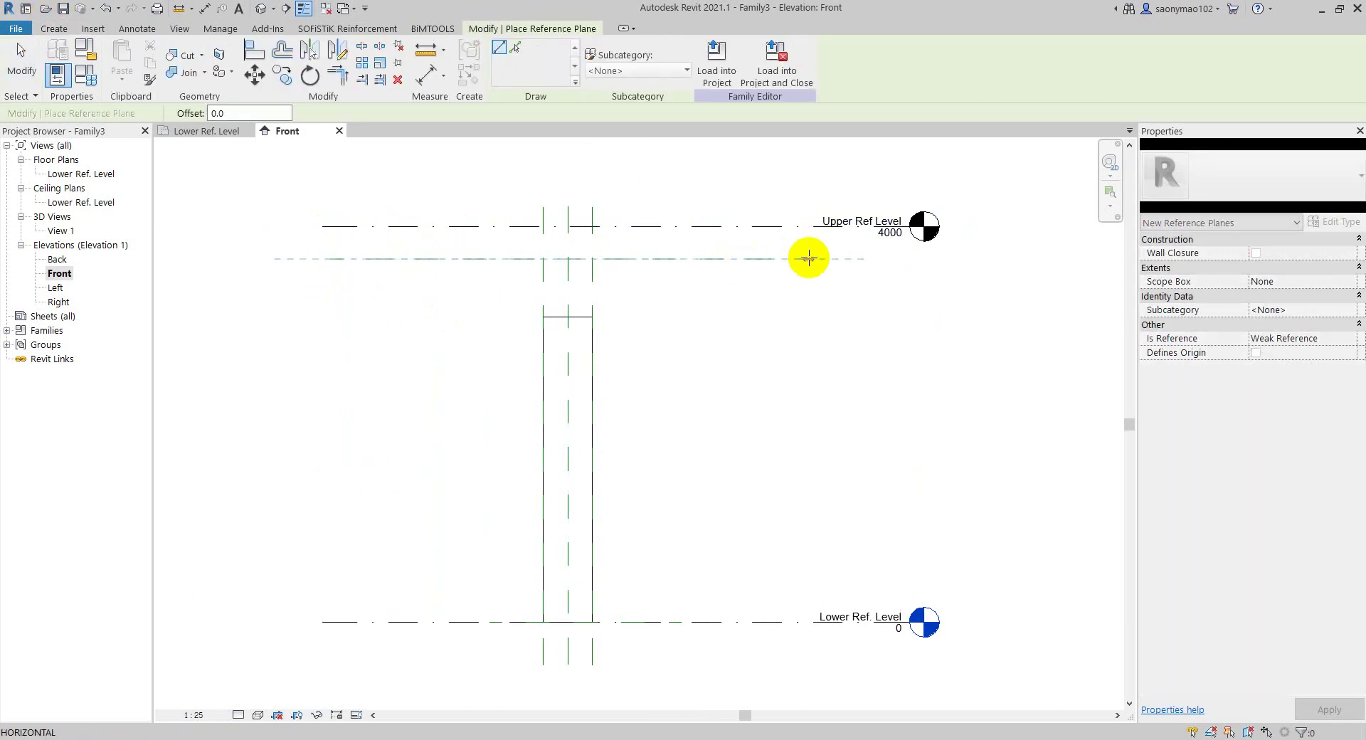
click(886, 257)
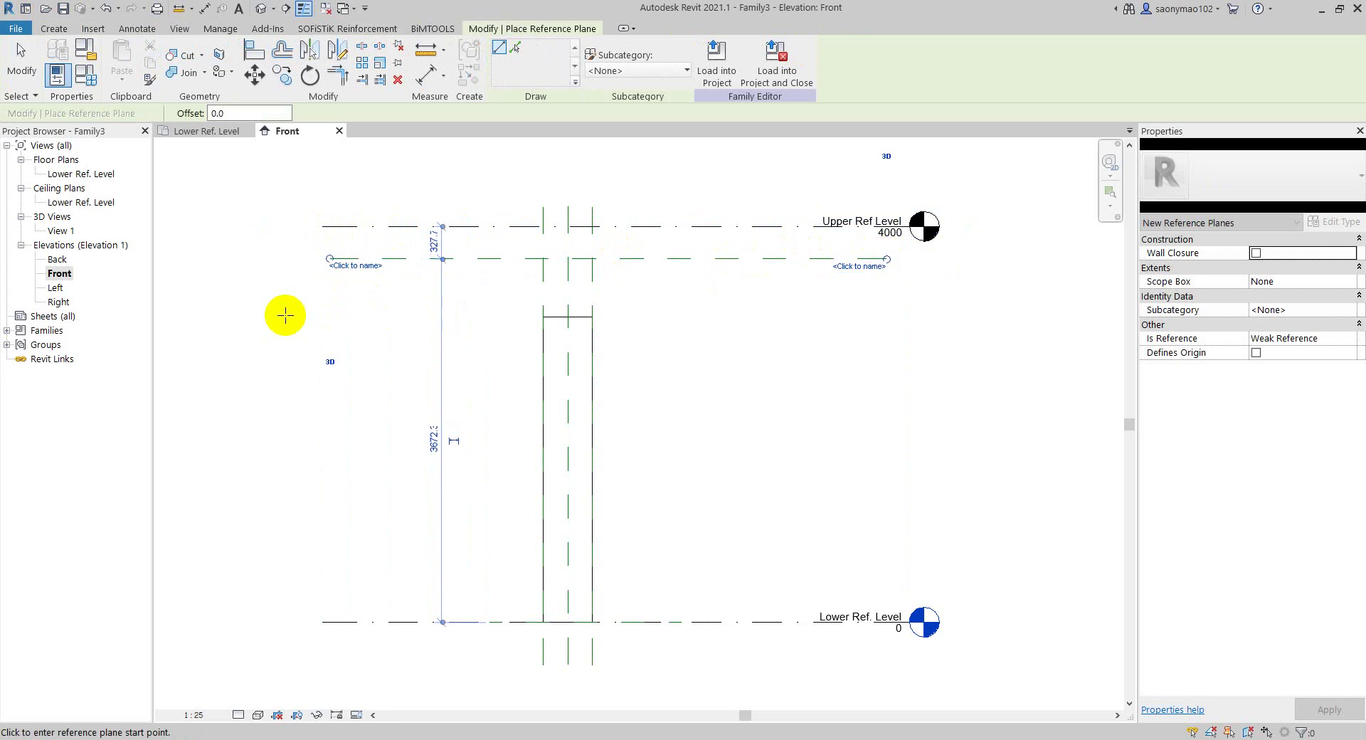
click(328, 299)
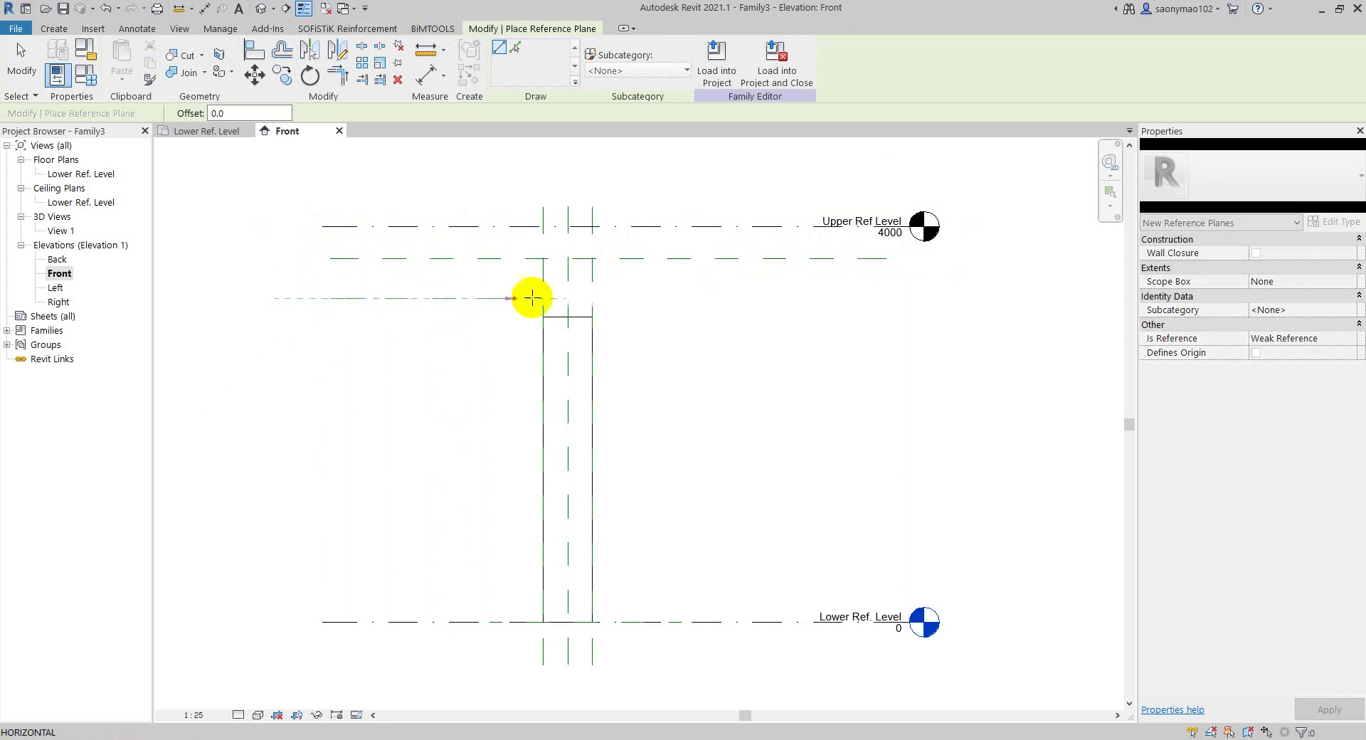
click(886, 298)
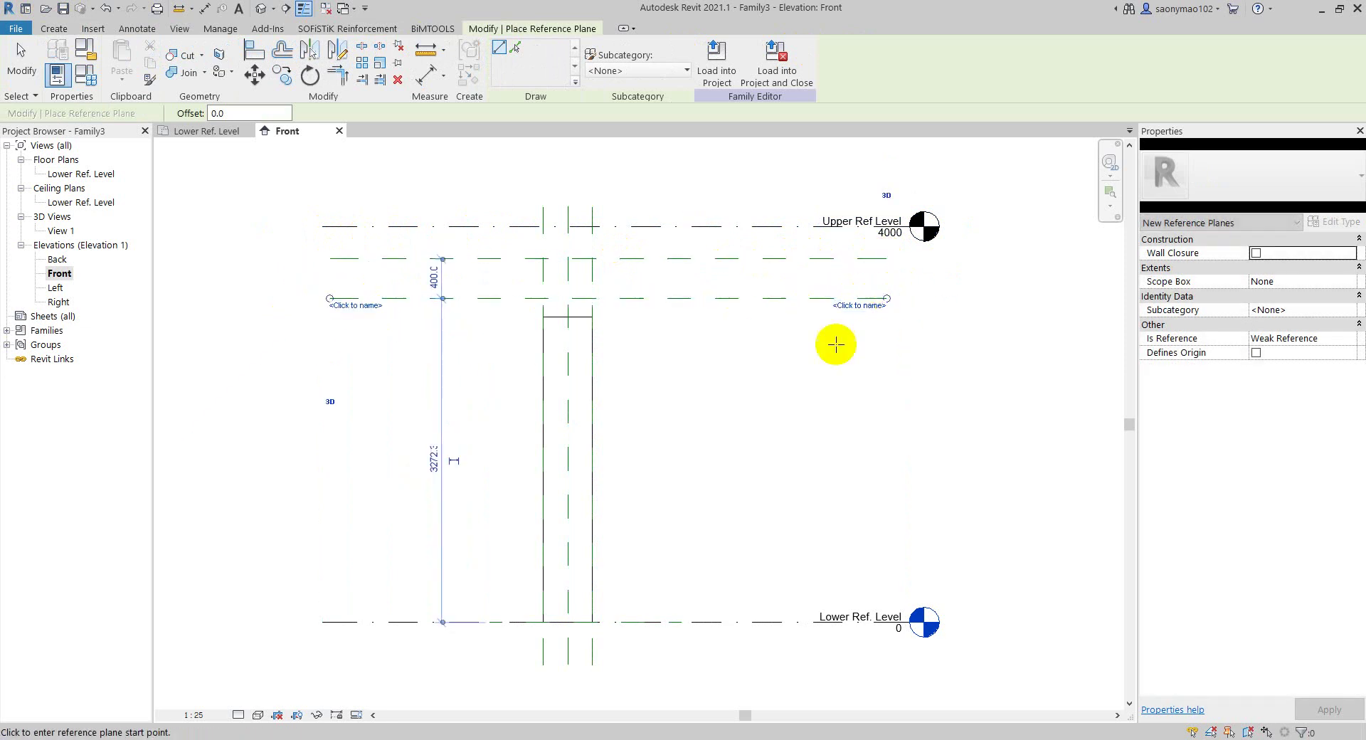
key(Escape)
key(Escape)
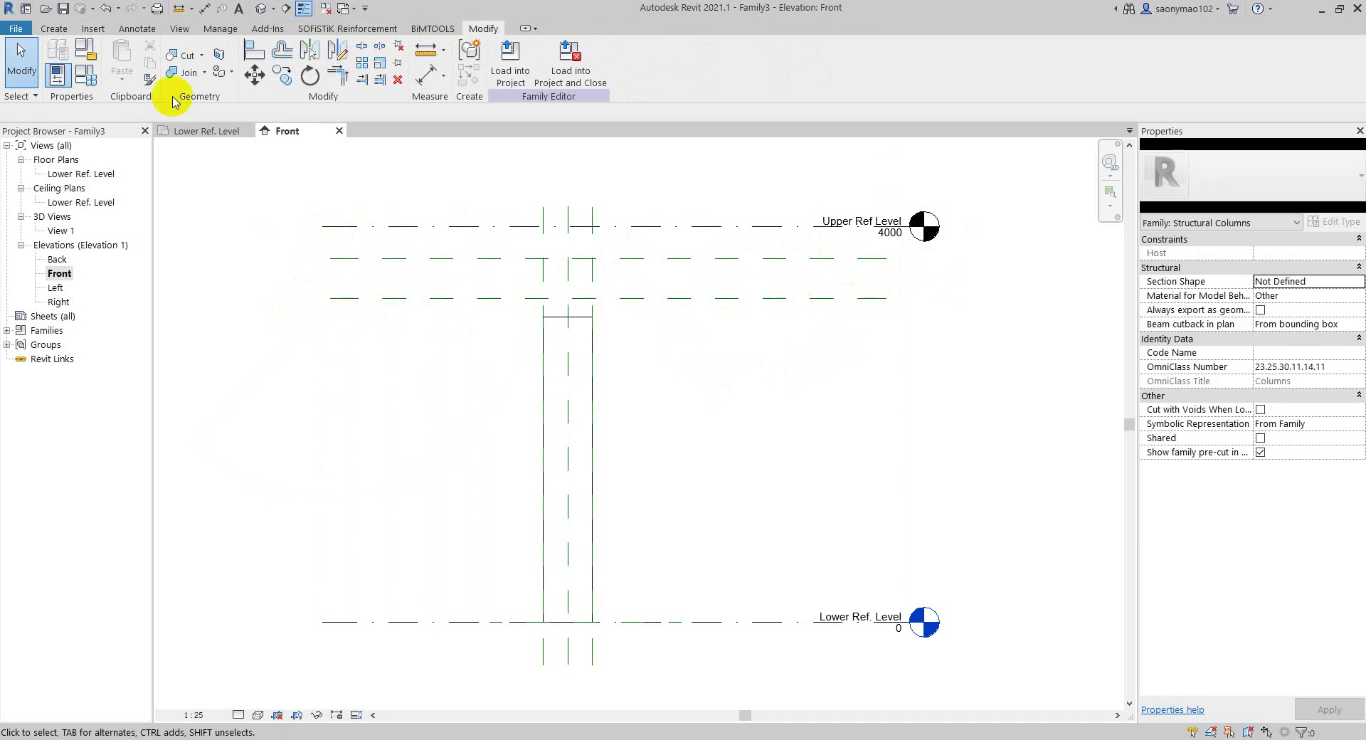
- Go to the Home screen and return to the family being edited
click(189, 123)
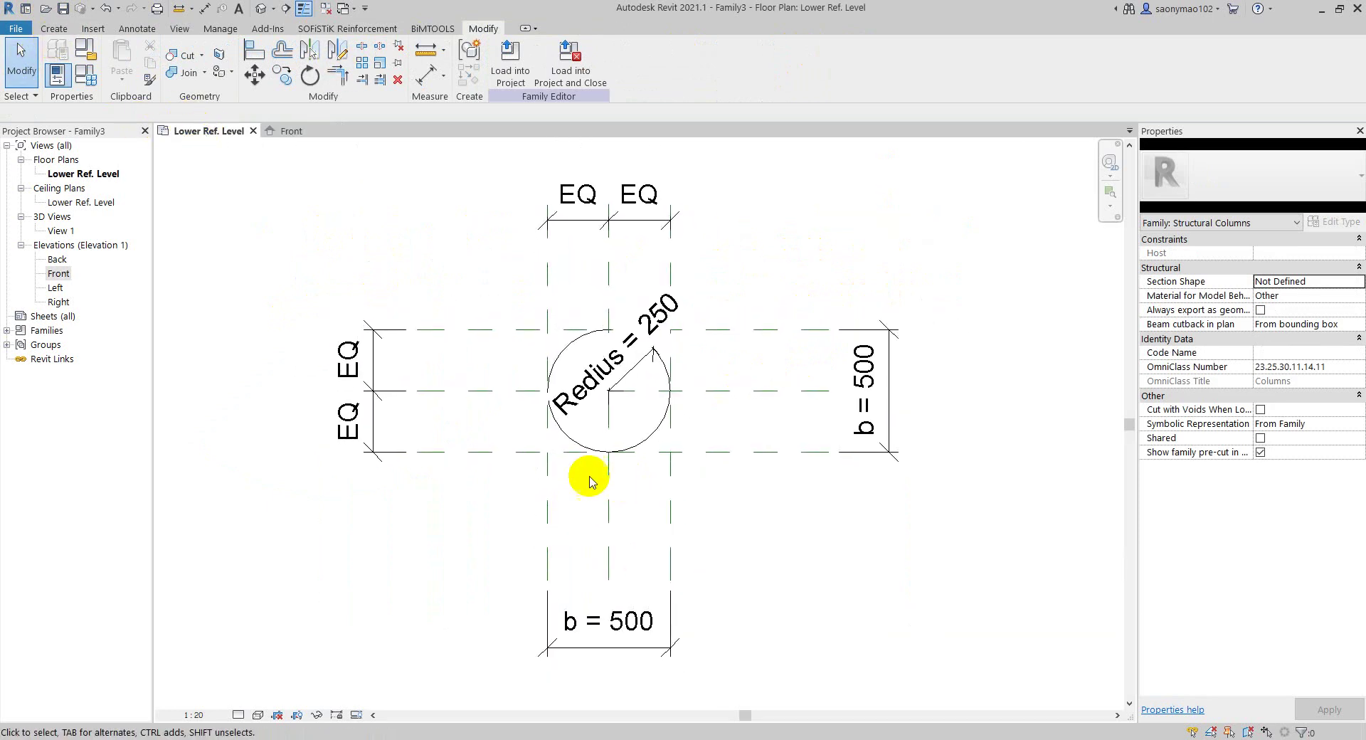
scroll(783, 577, down, 1)
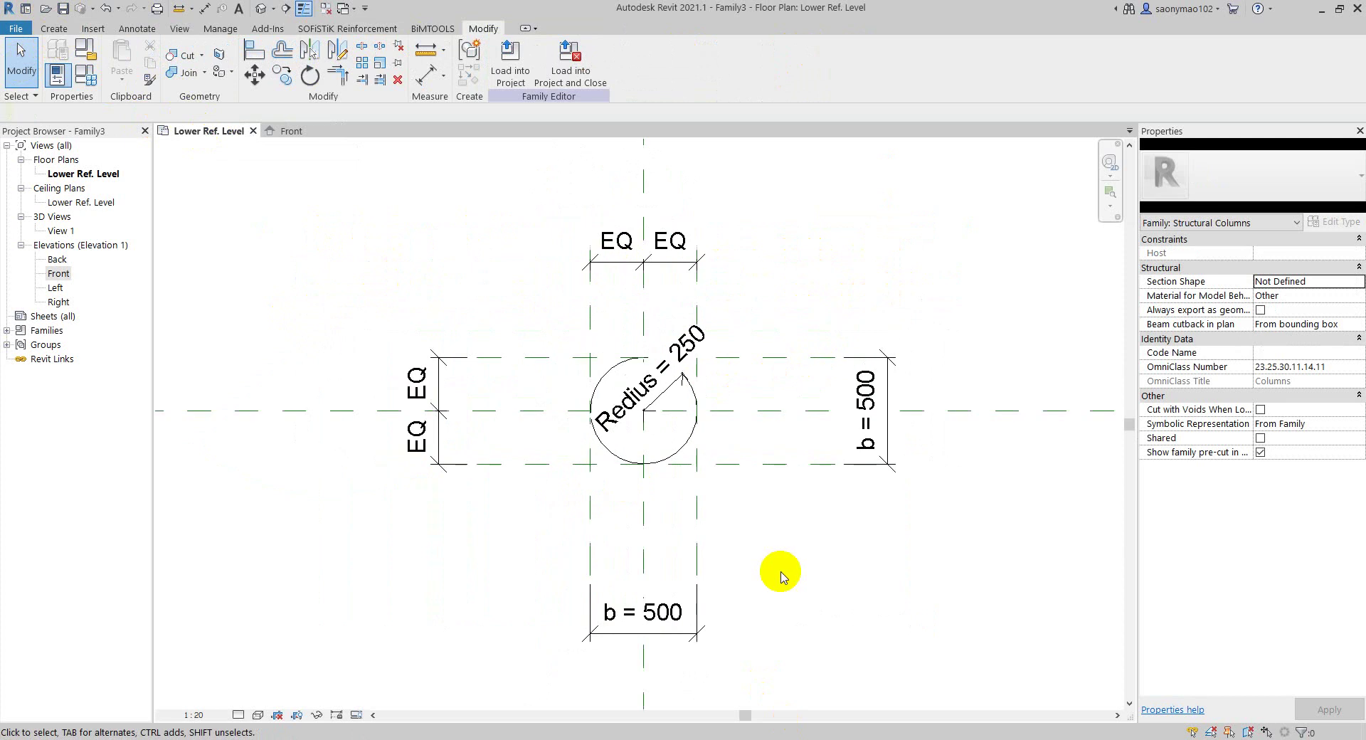
key(ctrl+d)
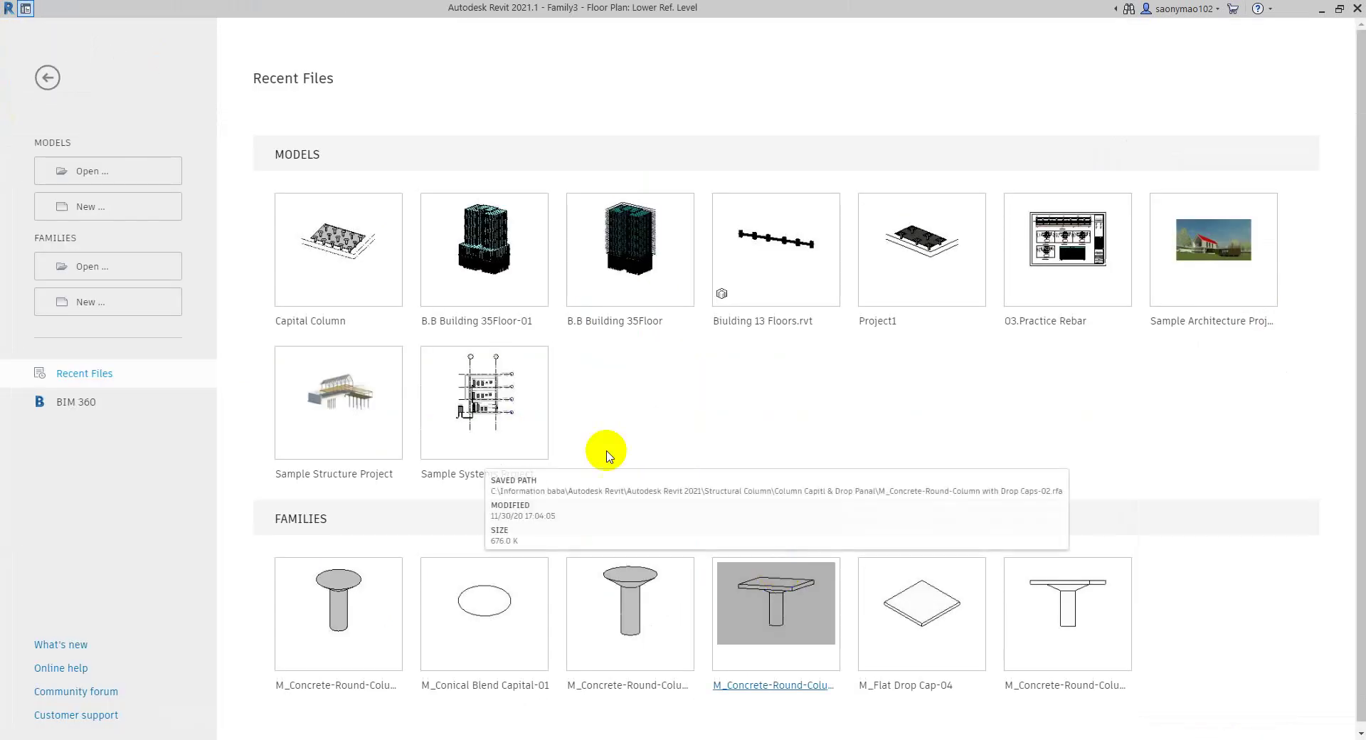
click(497, 602)
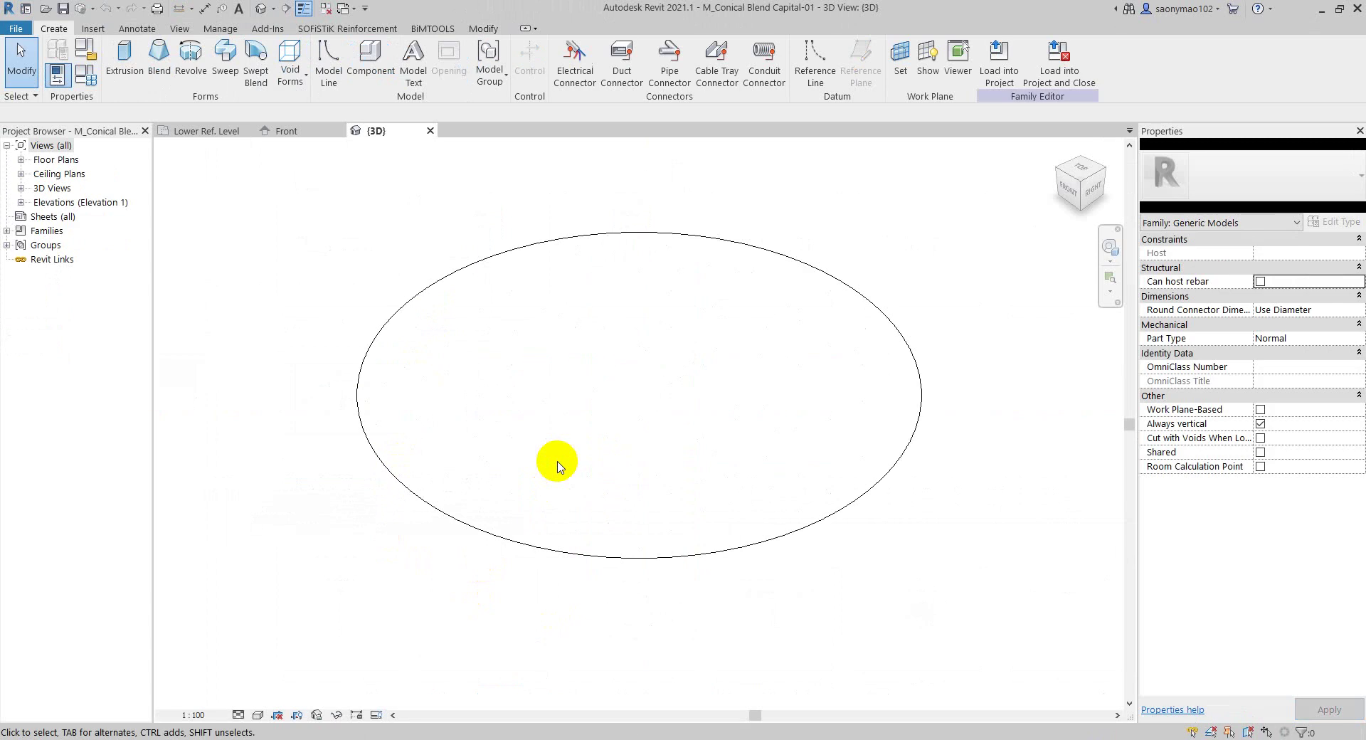
- Try Realistic and orbit the capital, then settle on Wireframe visual style
click(252, 718)
click(274, 632)
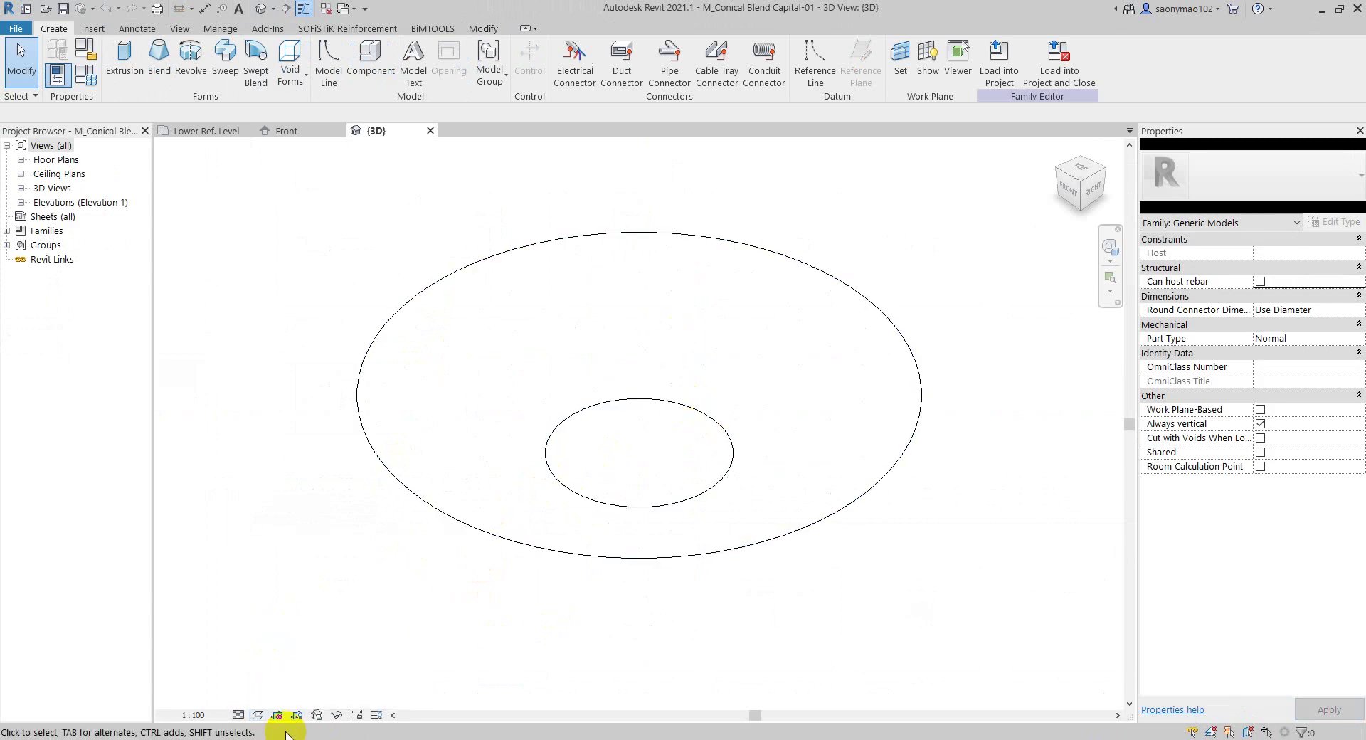
click(239, 714)
click(258, 715)
click(242, 715)
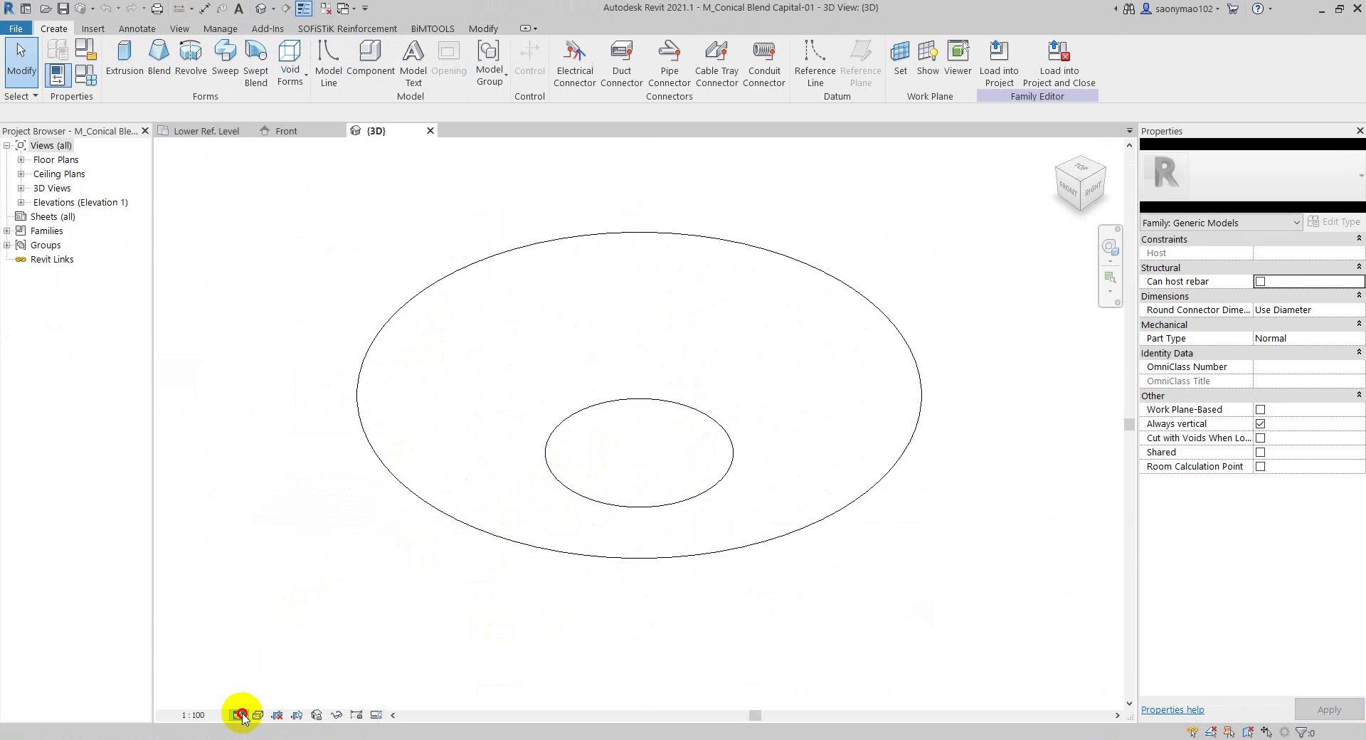
click(257, 714)
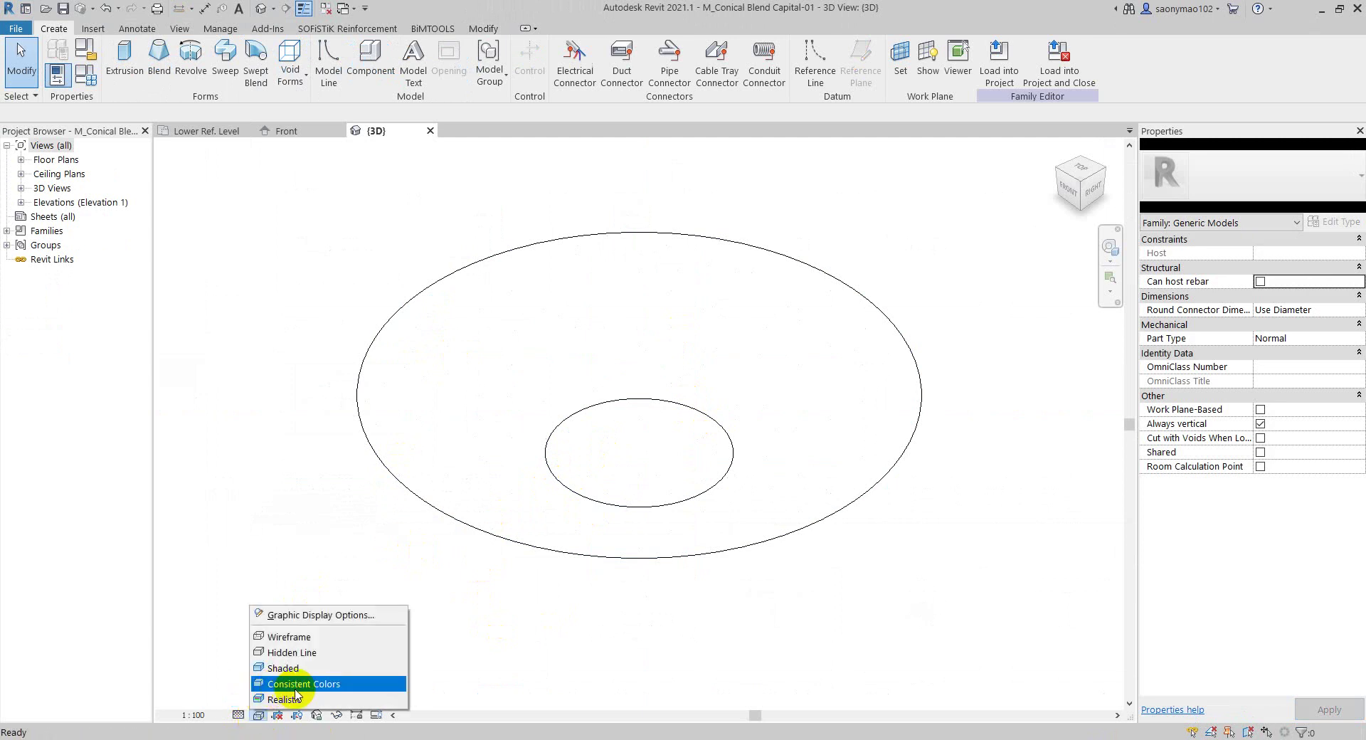
click(288, 699)
mouse_move(498, 634)
shift+middle_down()
mouse_move(614, 587)
mouse_move(518, 403)
mouse_move(564, 250)
mouse_move(771, 305)
mouse_move(744, 411)
mouse_move(662, 564)
mouse_move(536, 463)
mouse_move(527, 296)
mouse_move(693, 263)
mouse_move(695, 323)
mouse_move(625, 540)
shift+middle_up()
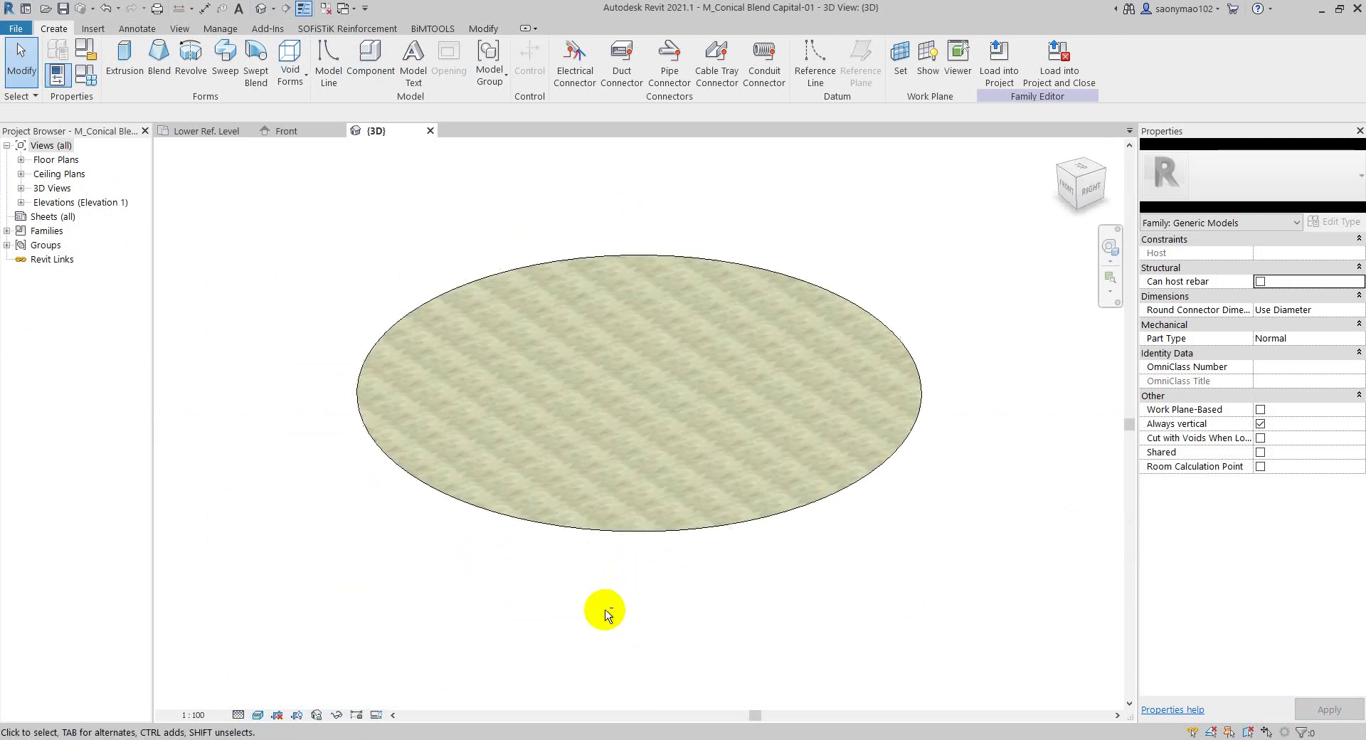
click(259, 715)
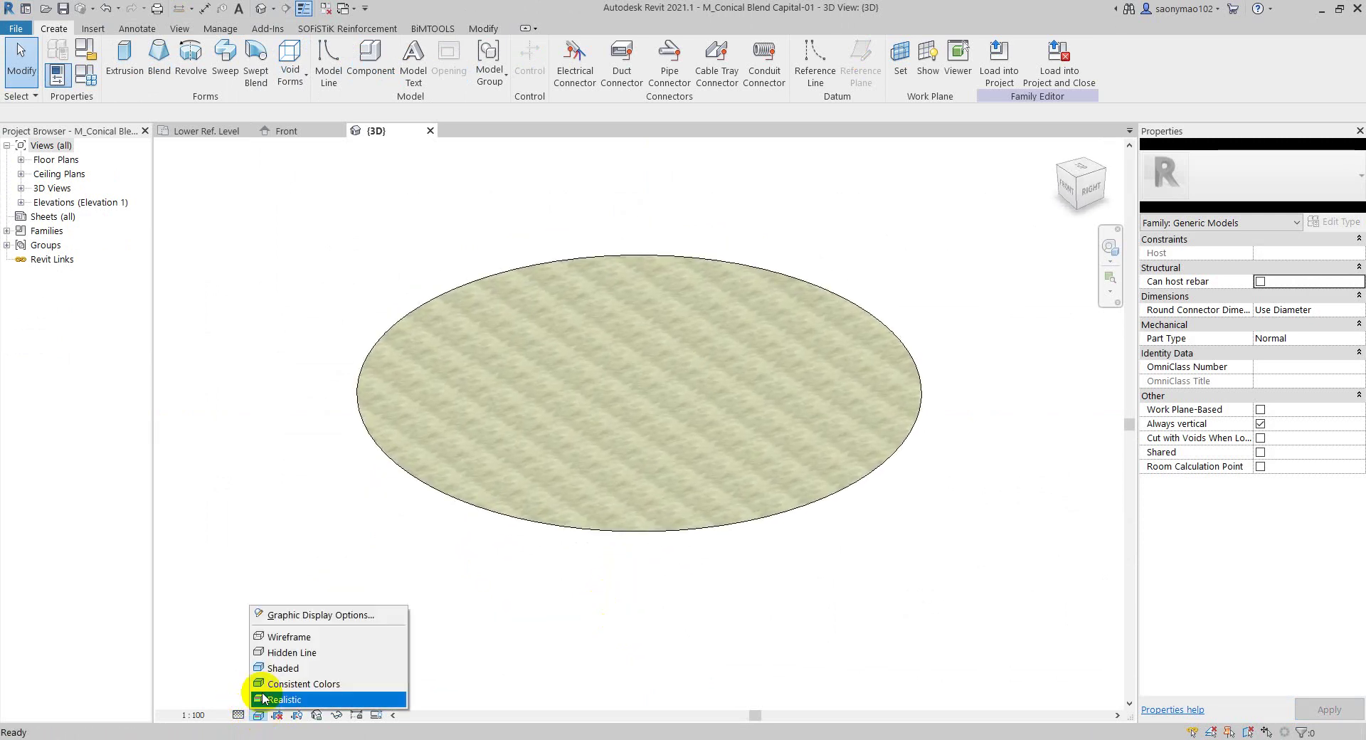
click(279, 638)
- Load the conical capital into the column family and place it at the column centre
click(999, 53)
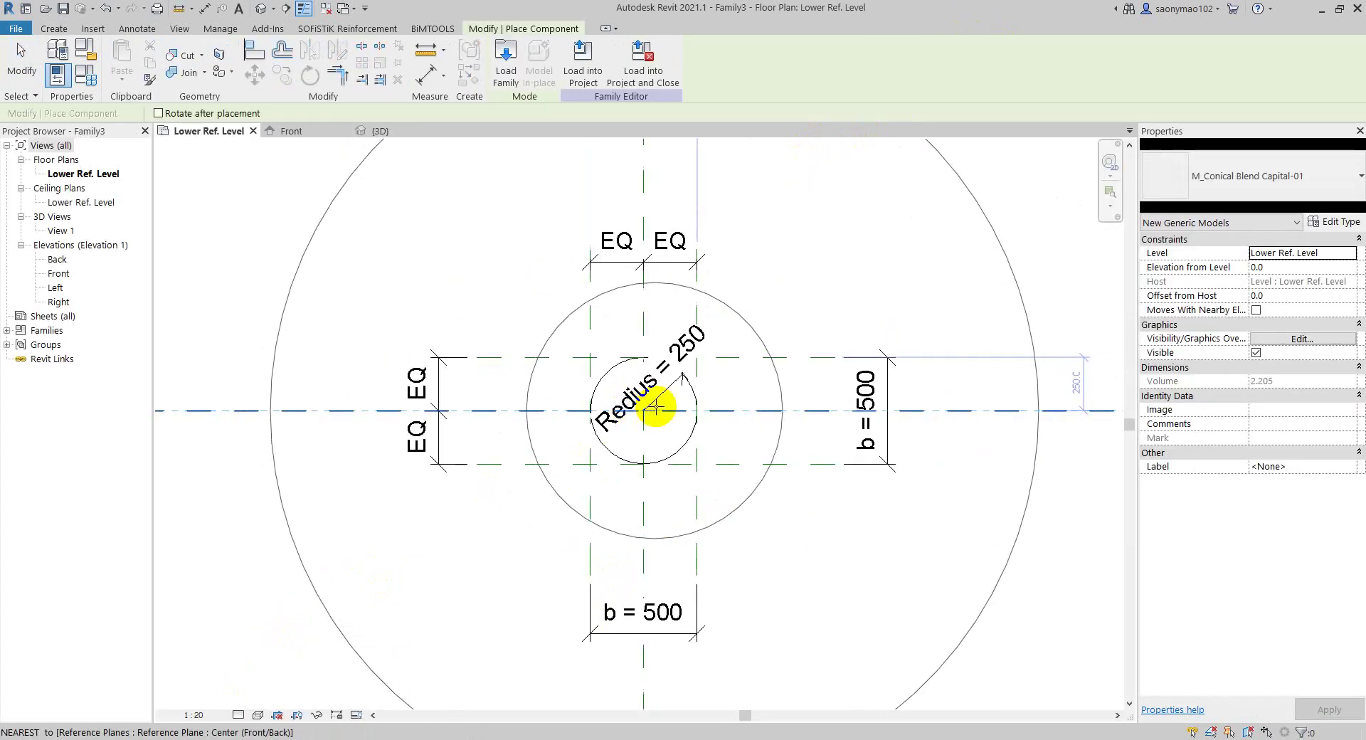
scroll(624, 420, down, 1)
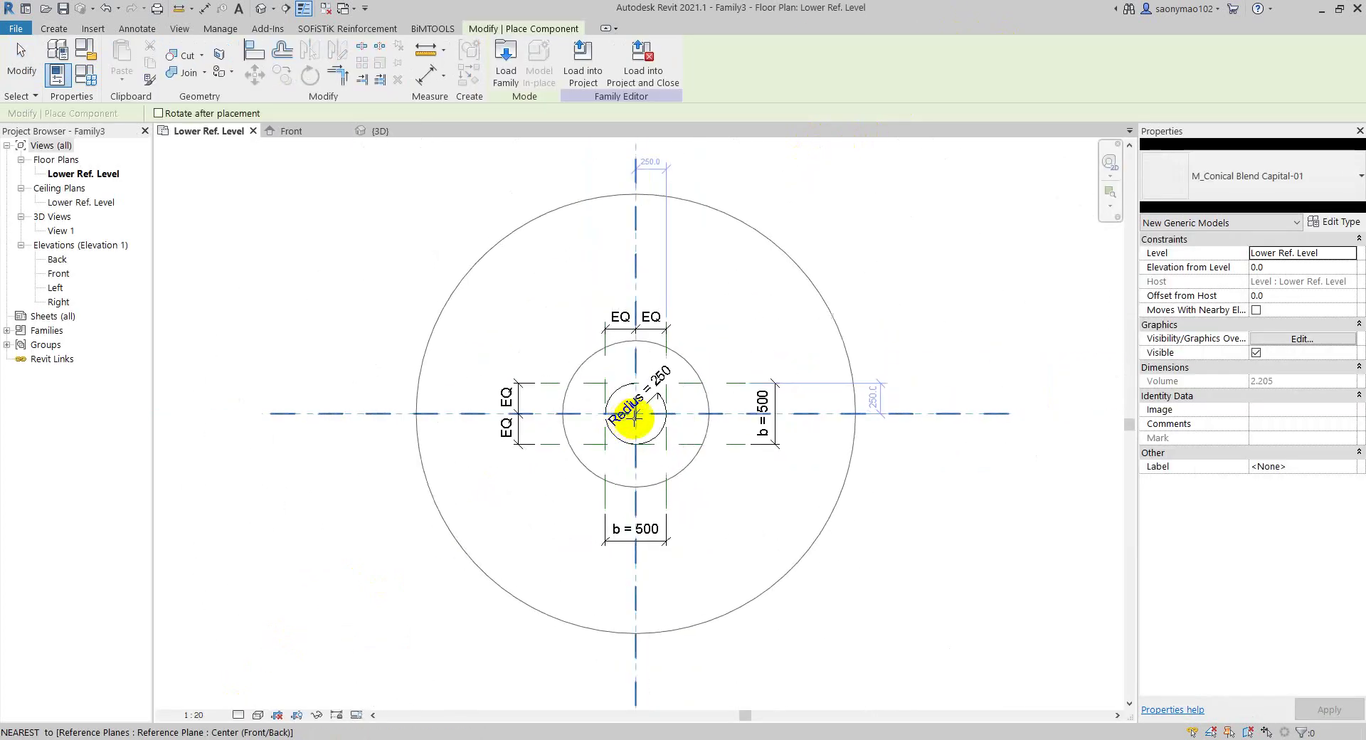
scroll(626, 420, down, 1)
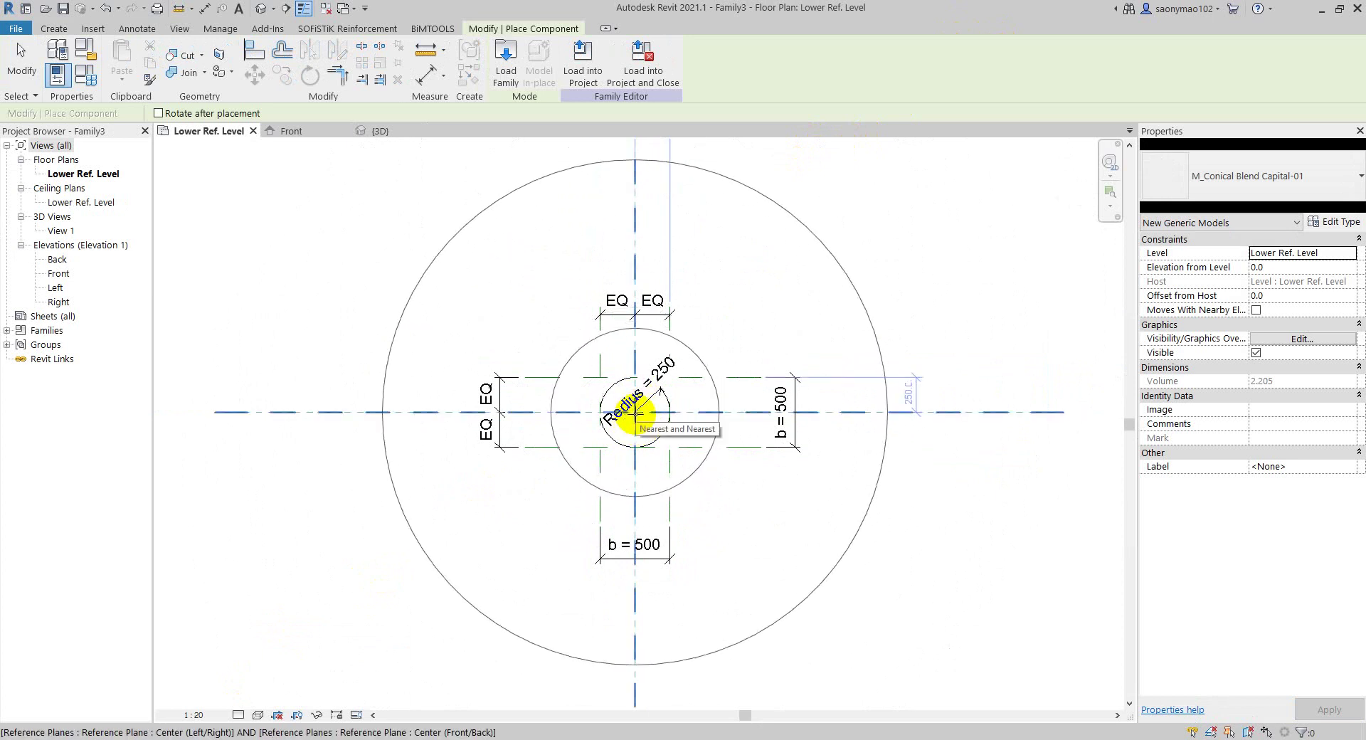
click(636, 413)
key(Escape)
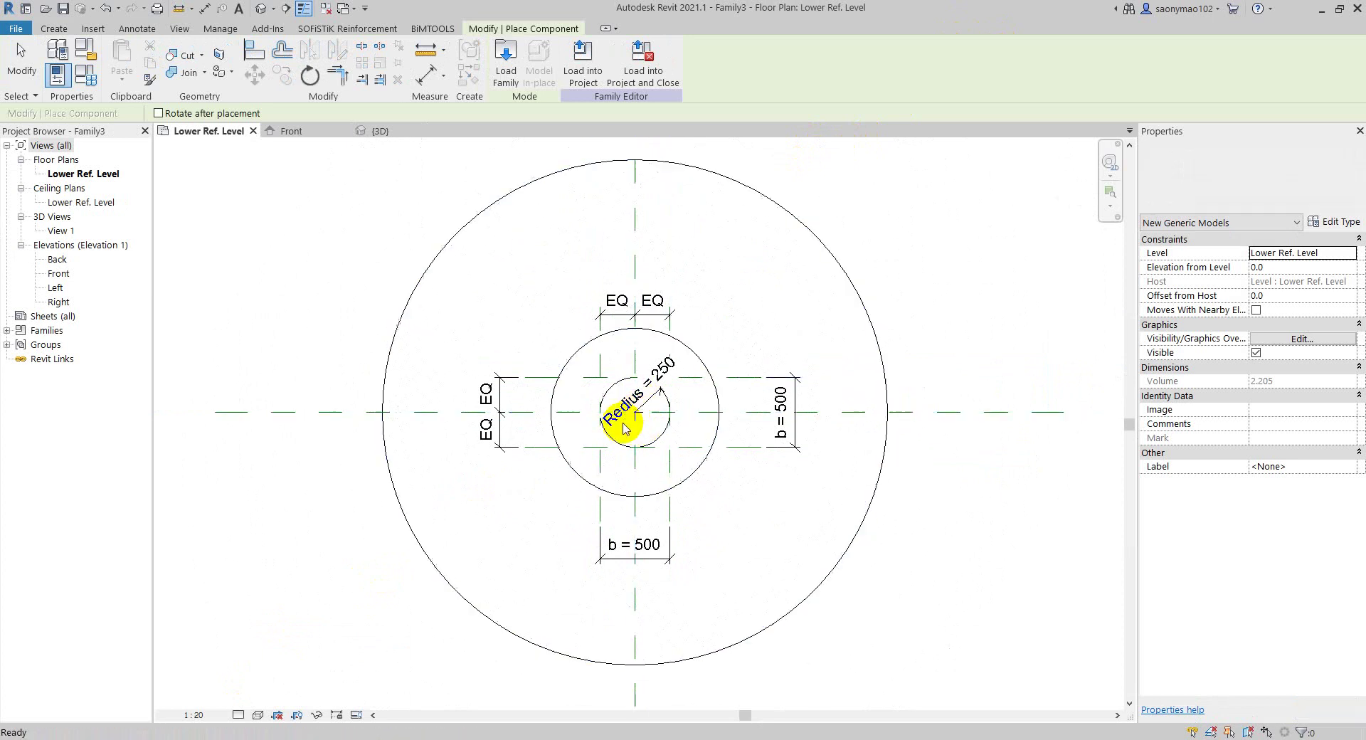
click(383, 464)
key(Escape)
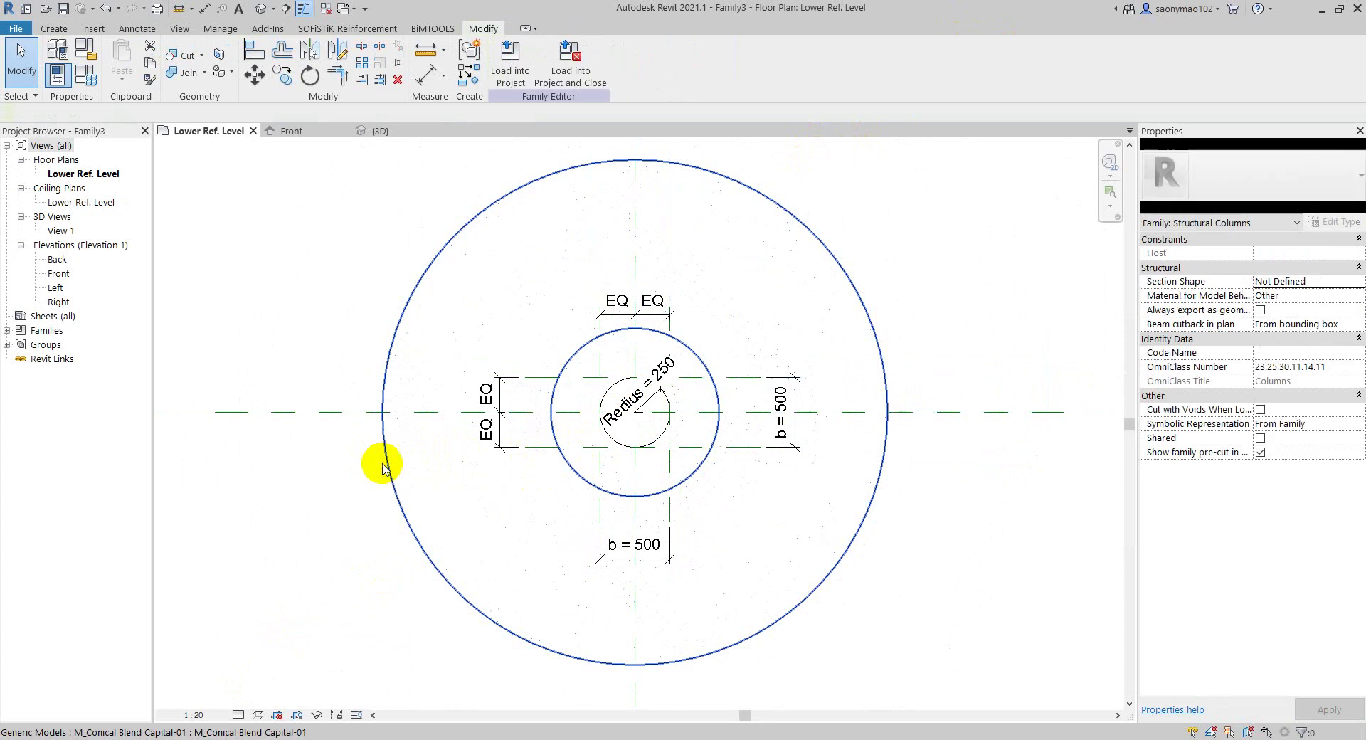
scroll(383, 464, down, 1)
middle_drag(412, 473, 528, 446)
- Draw four reference planes tangent to the capital's outer circle at top, right, bottom and left
click(53, 28)
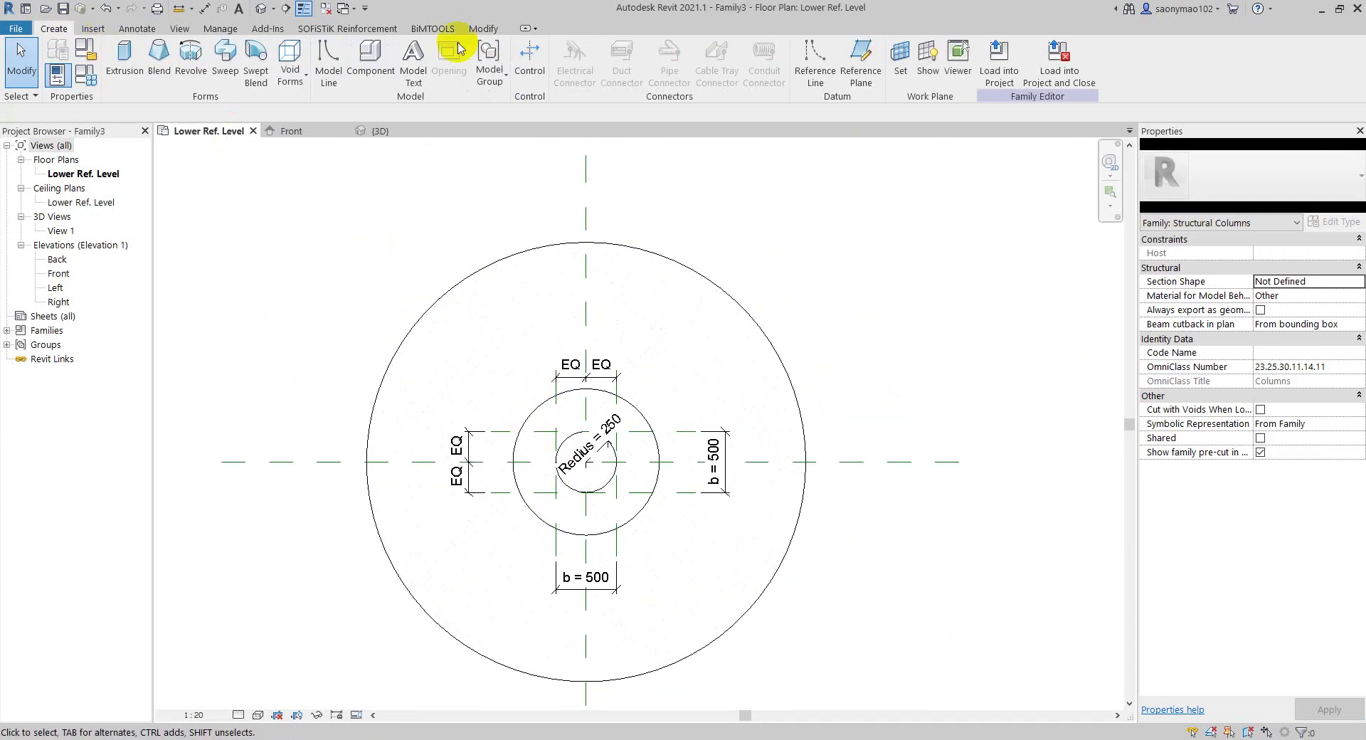
click(860, 49)
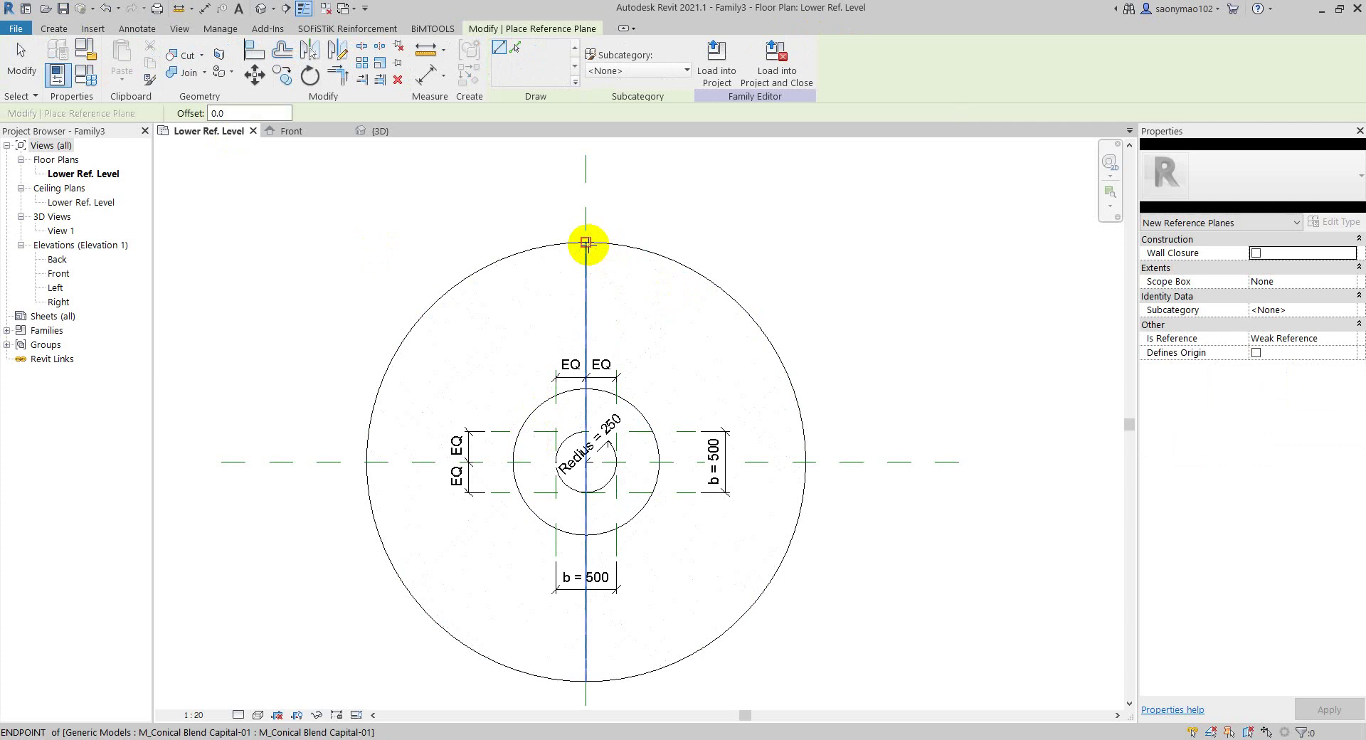
click(587, 243)
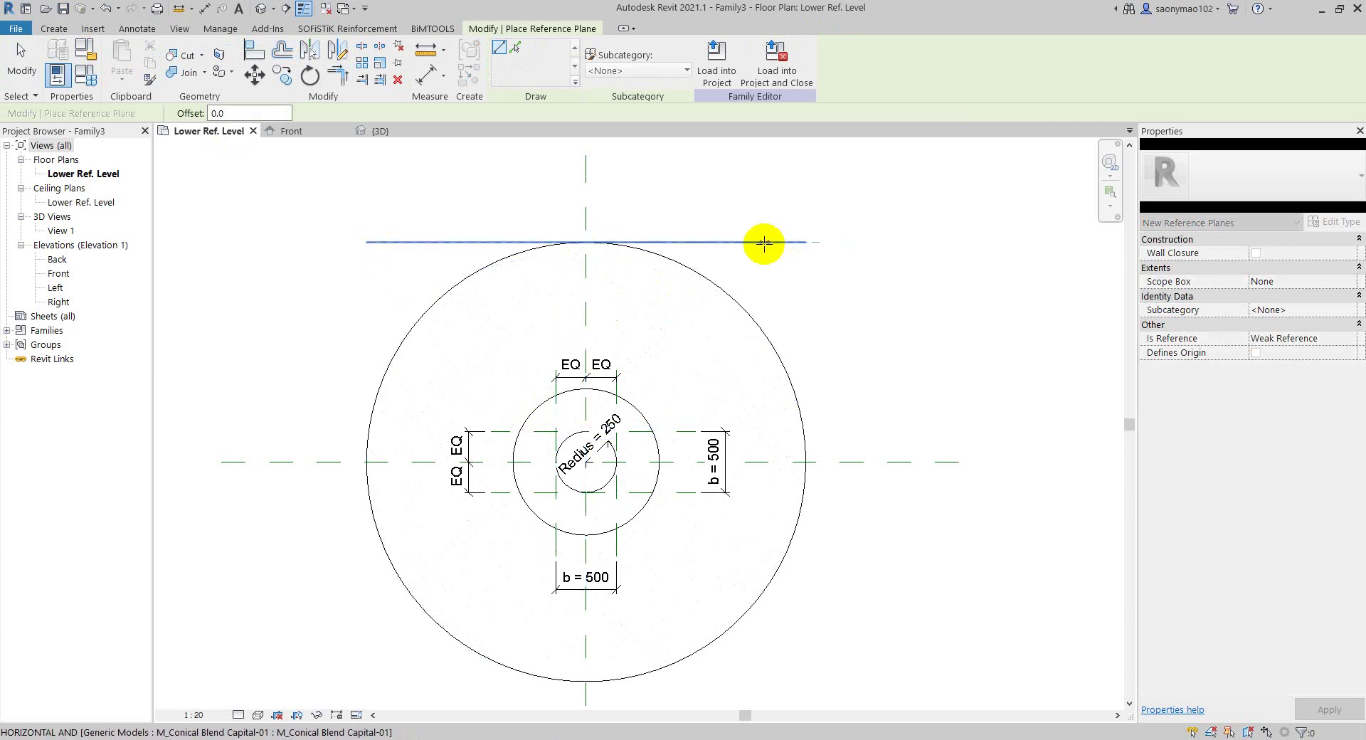
click(764, 242)
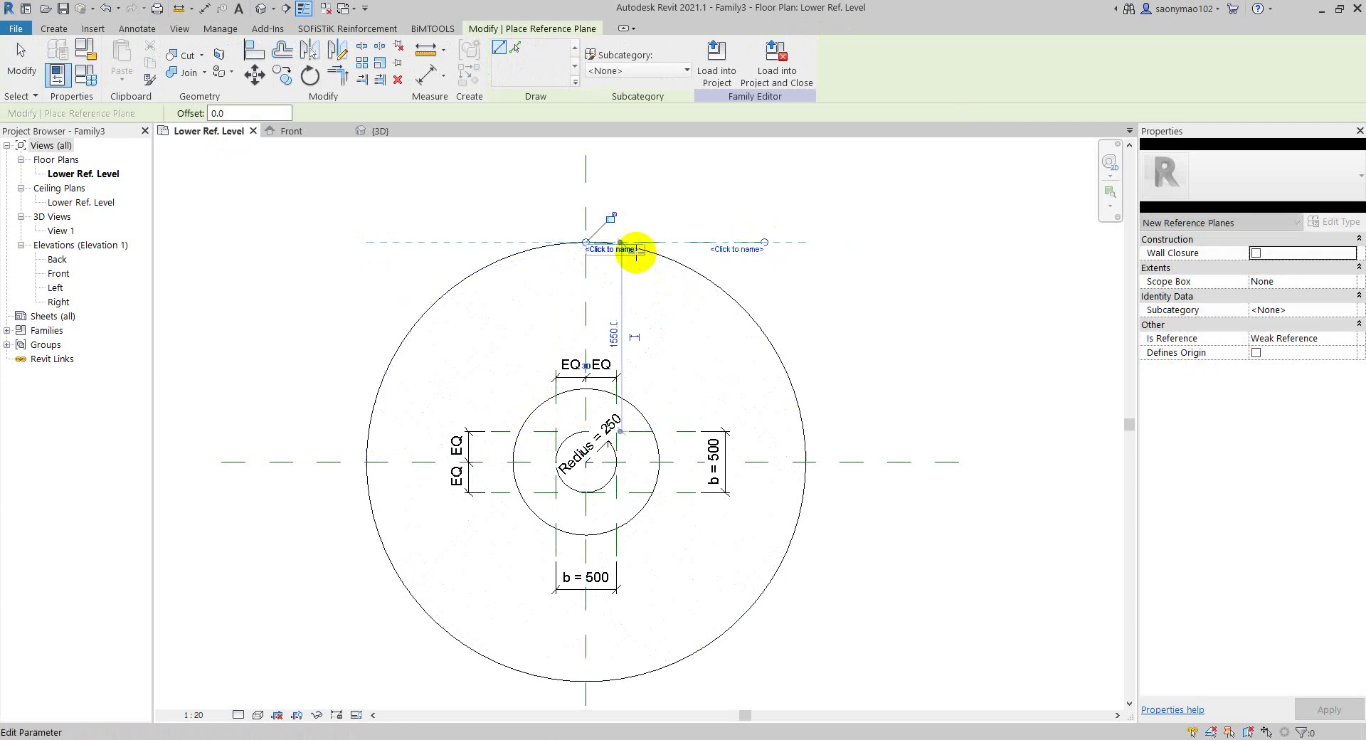
click(804, 461)
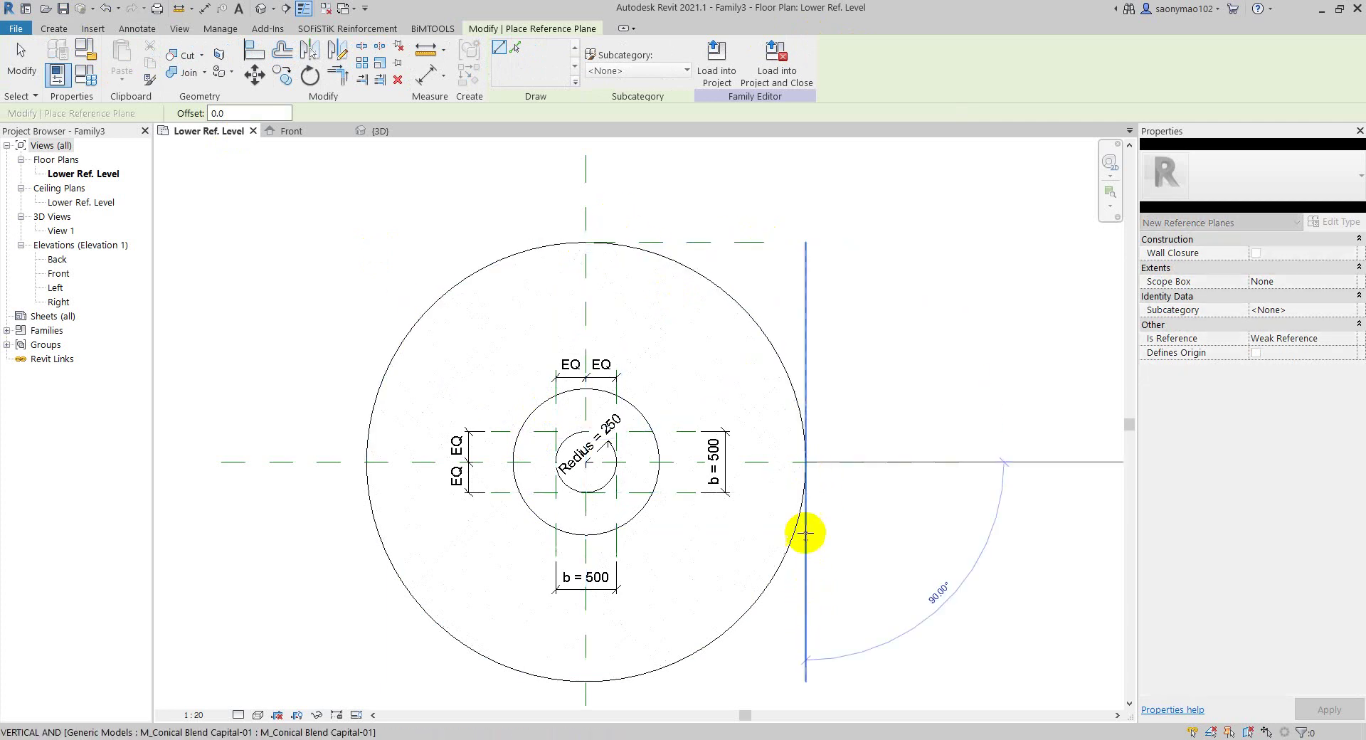
click(807, 585)
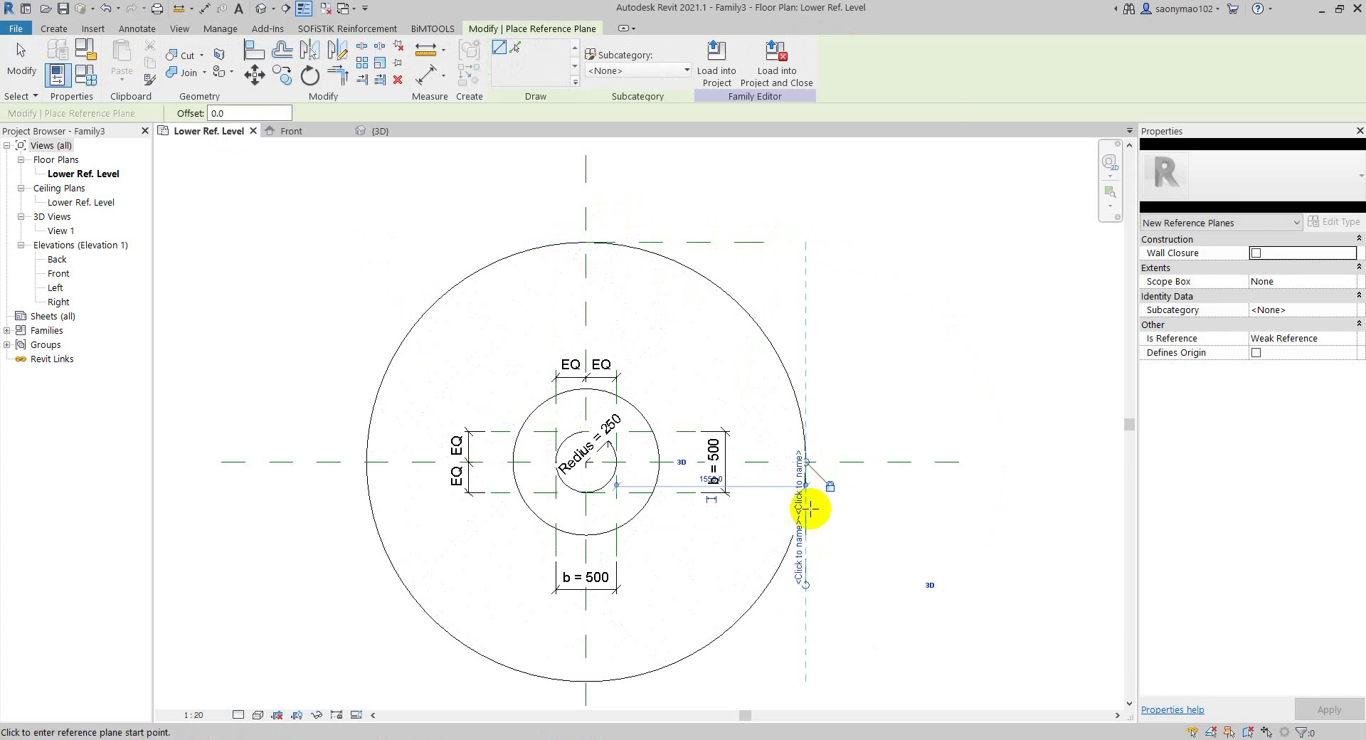
click(586, 681)
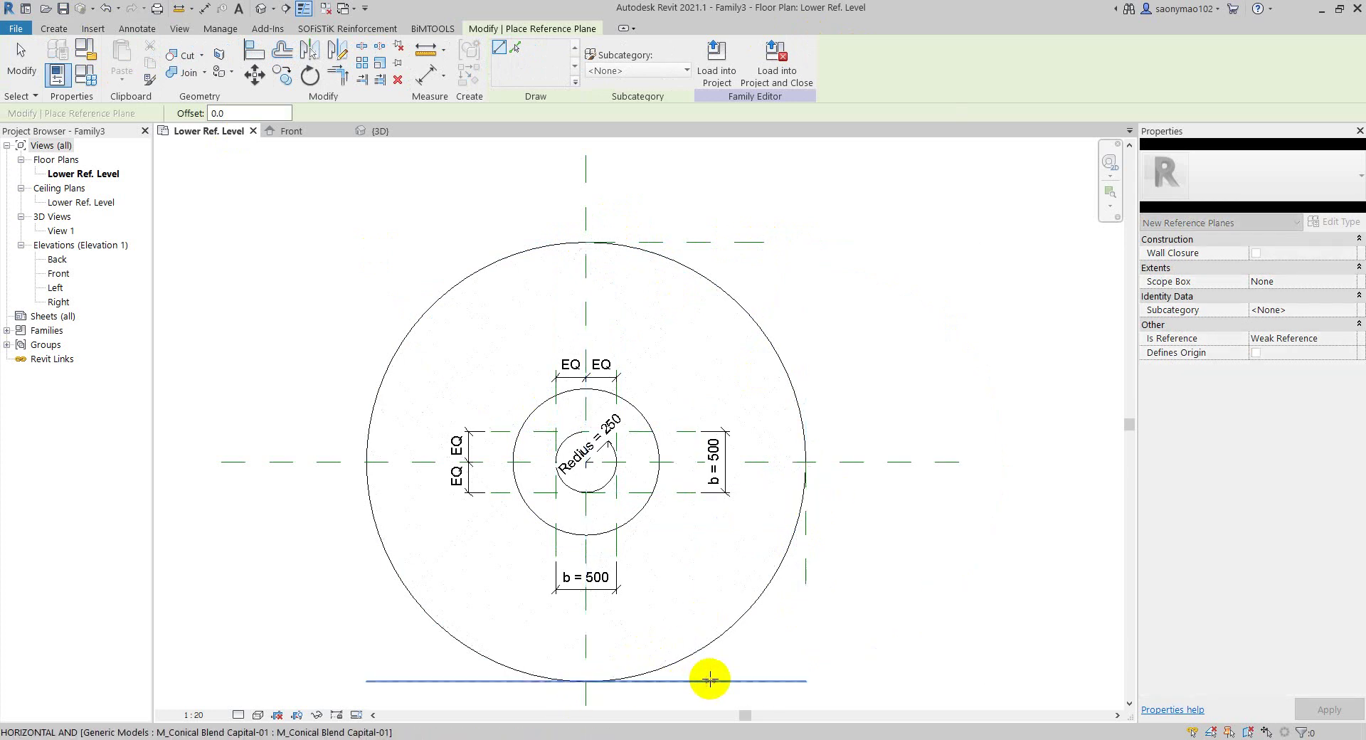
click(763, 681)
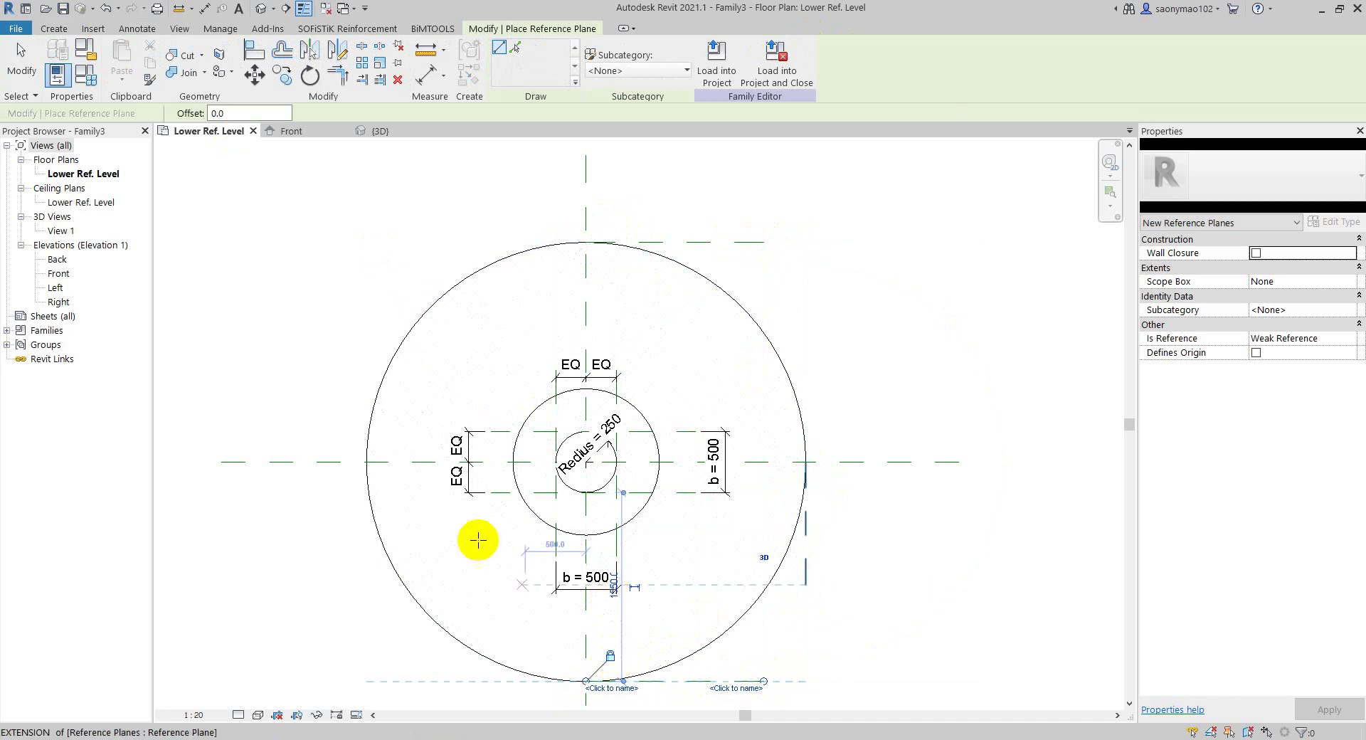
click(366, 461)
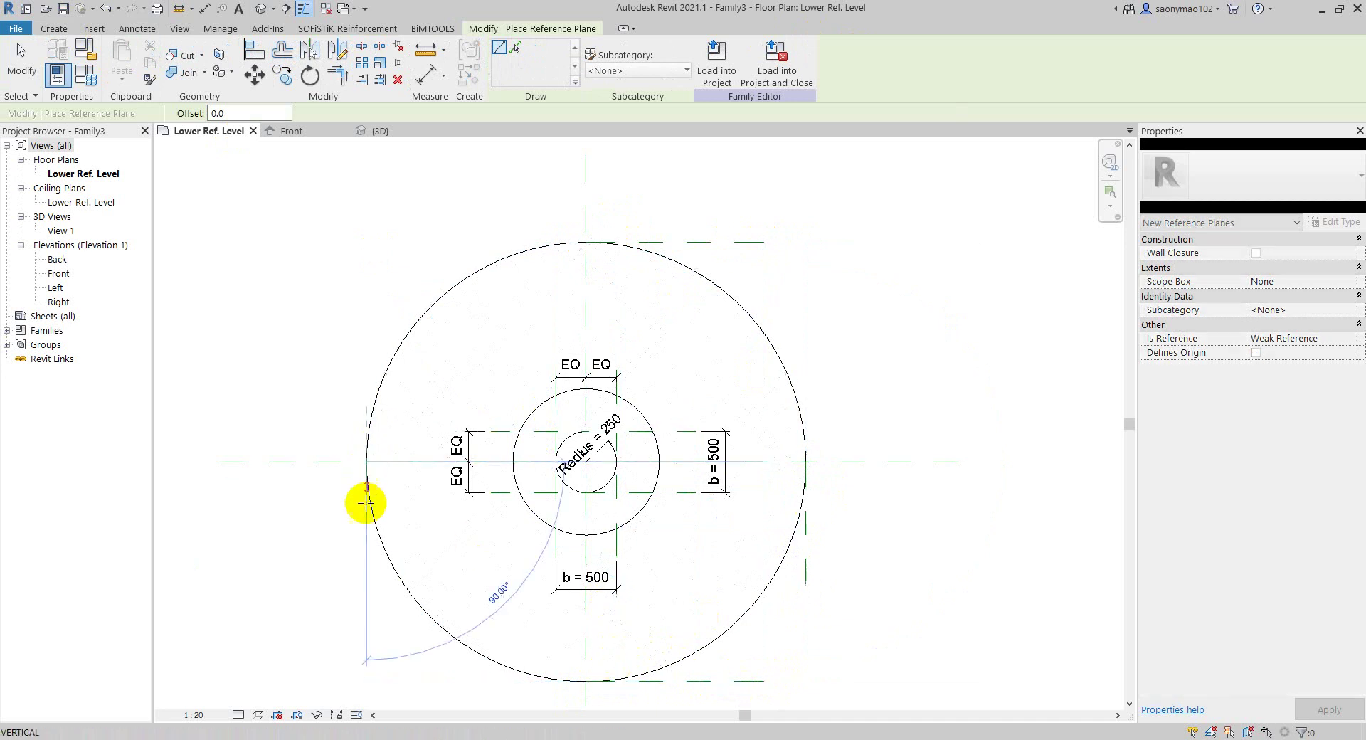
click(366, 583)
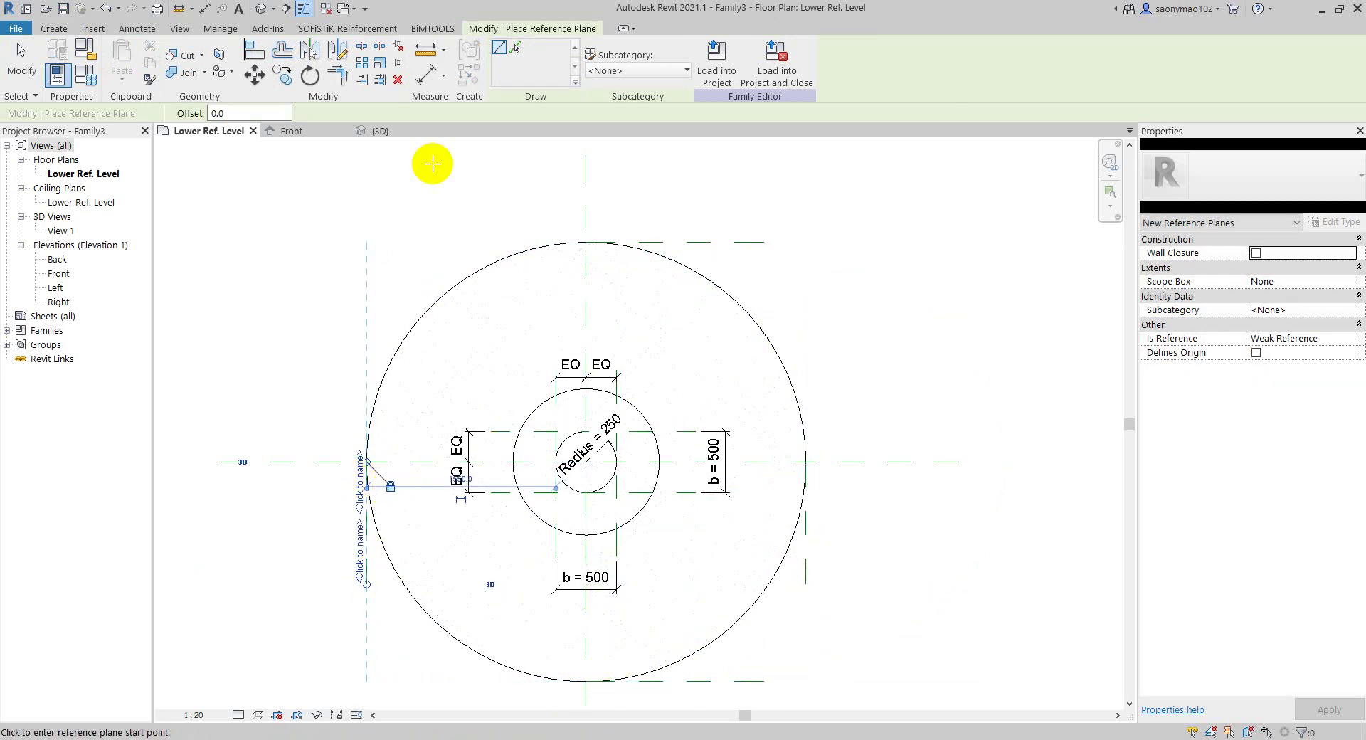
- Add longer reference planes running across the top and down the right of the capital
scroll(479, 308, down, 1)
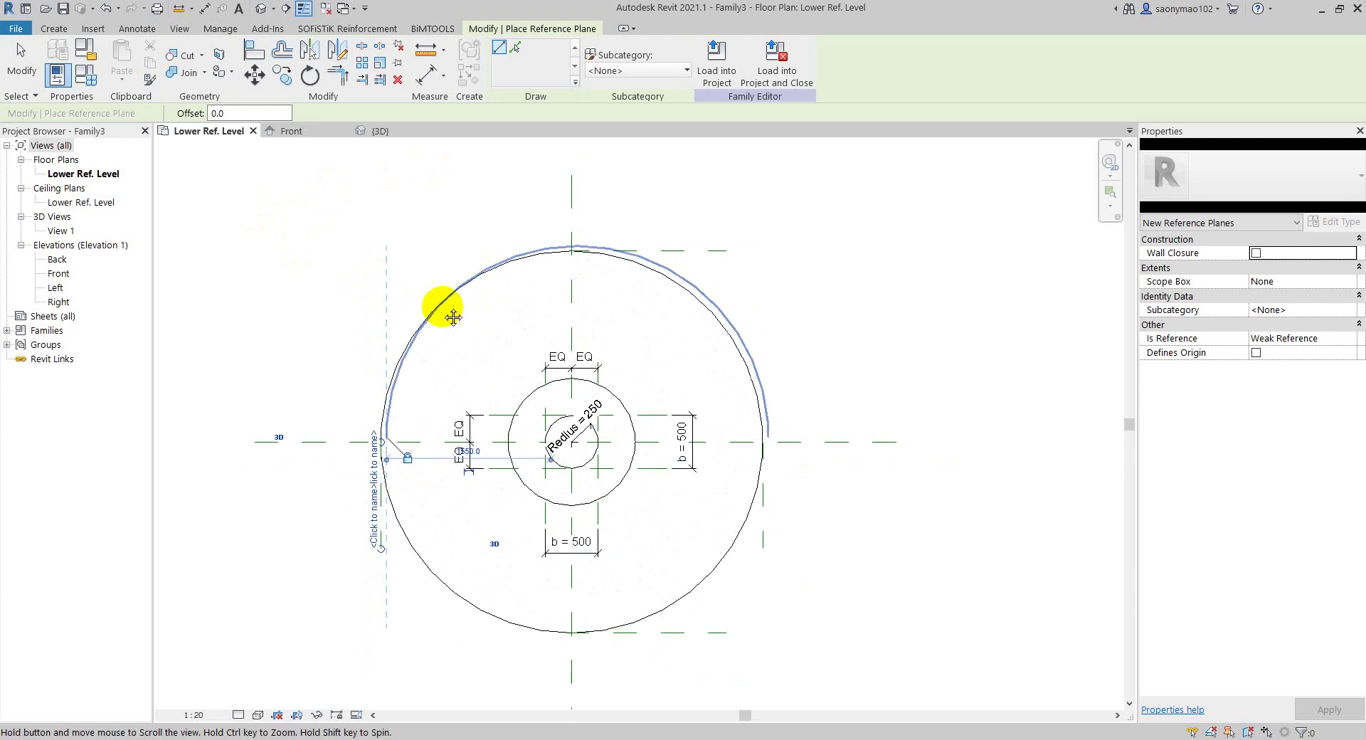
middle_drag(451, 307, 452, 299)
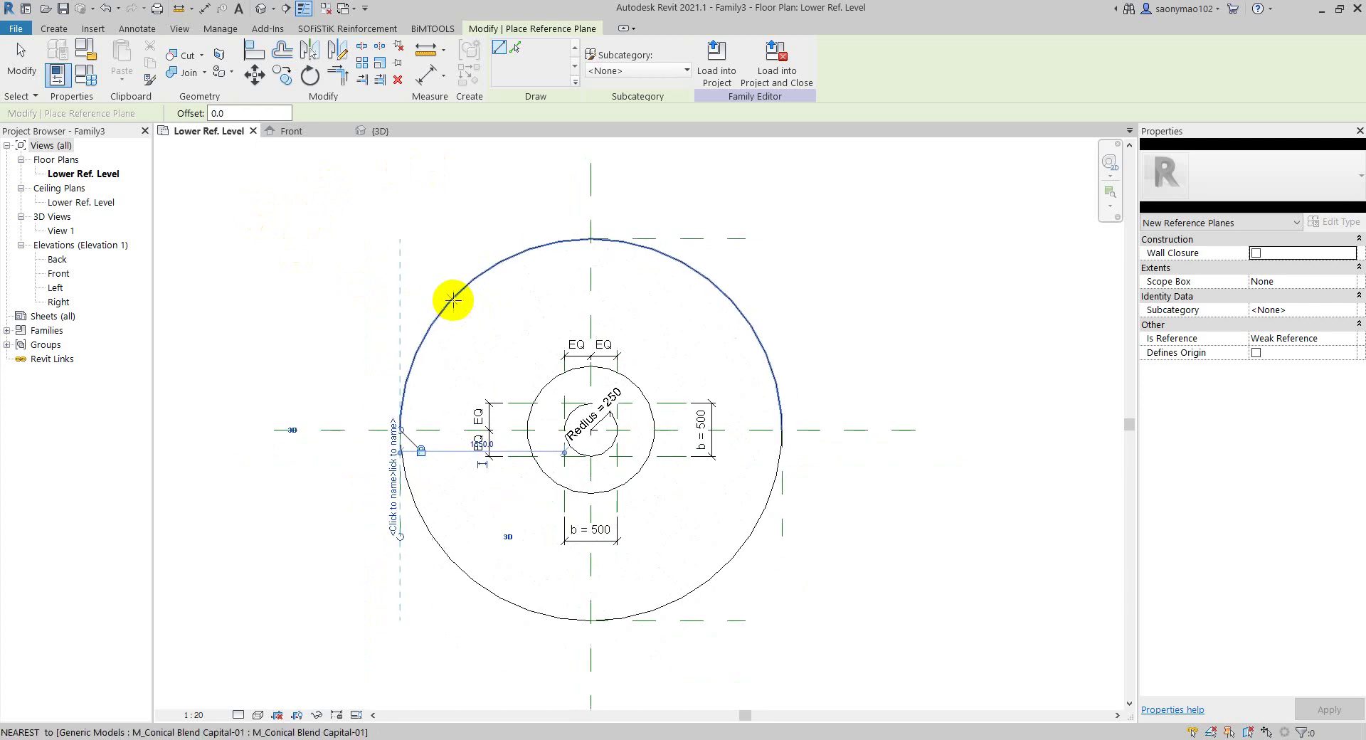
click(272, 238)
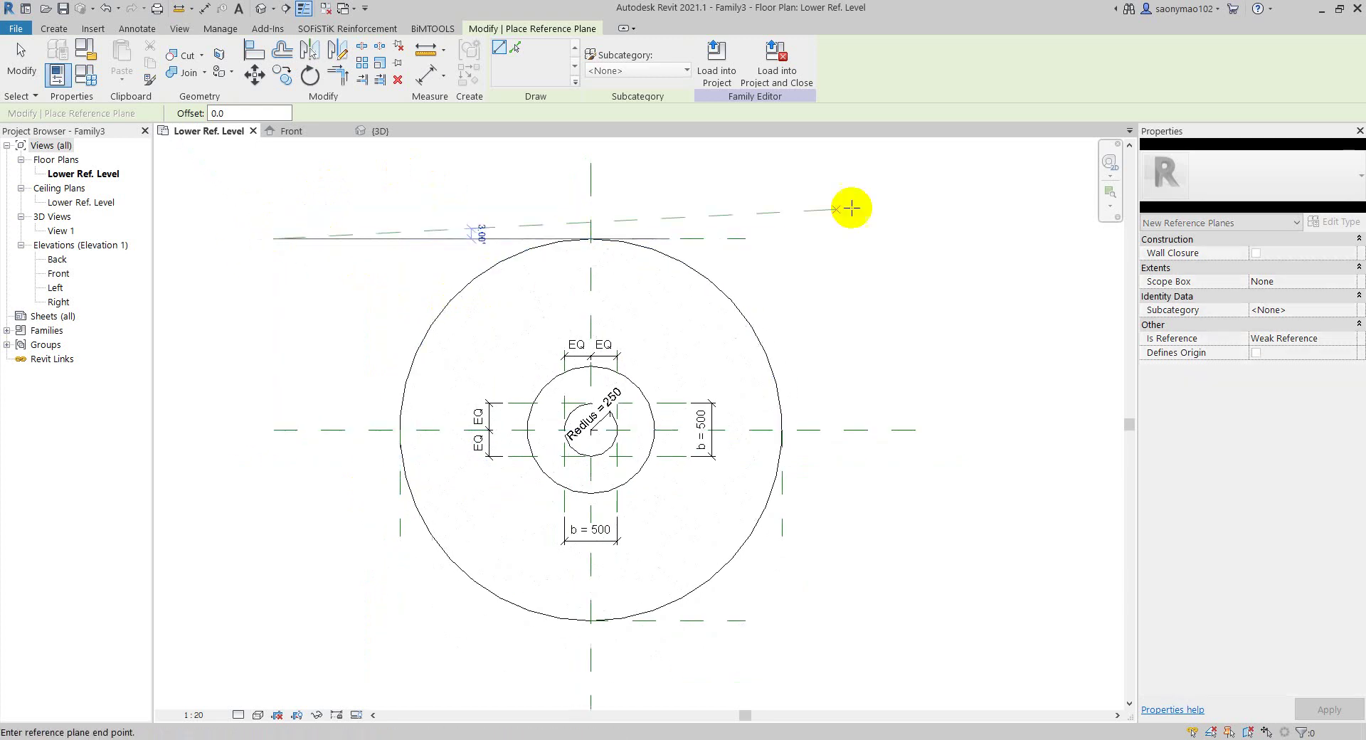
click(916, 239)
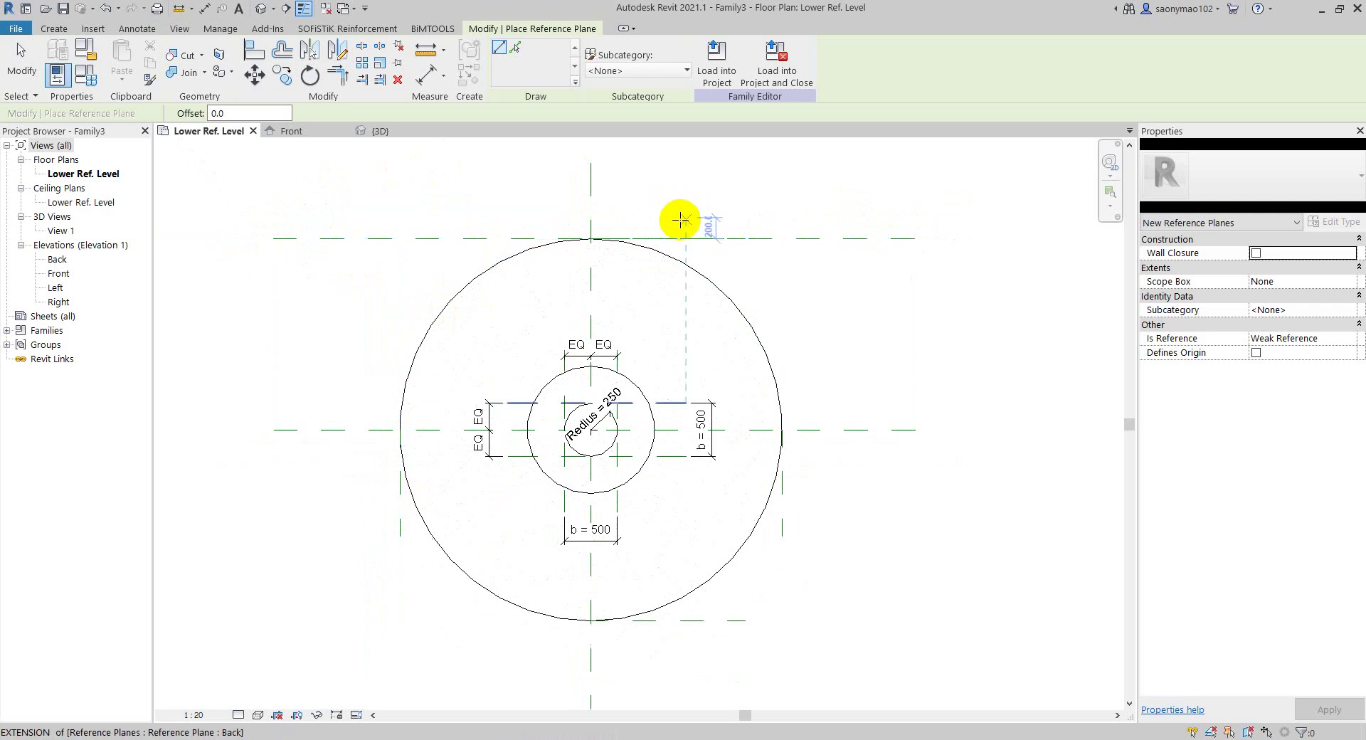
scroll(744, 241, down, 1)
click(776, 173)
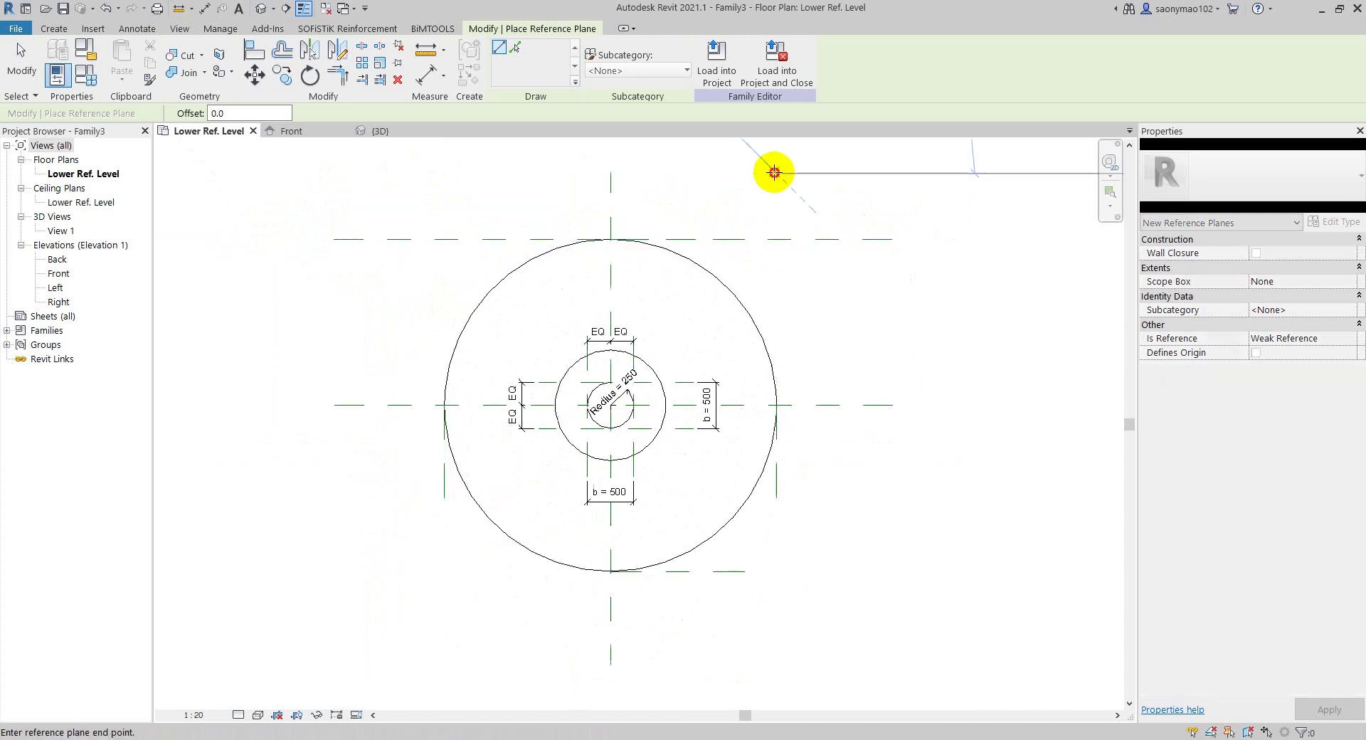
click(775, 665)
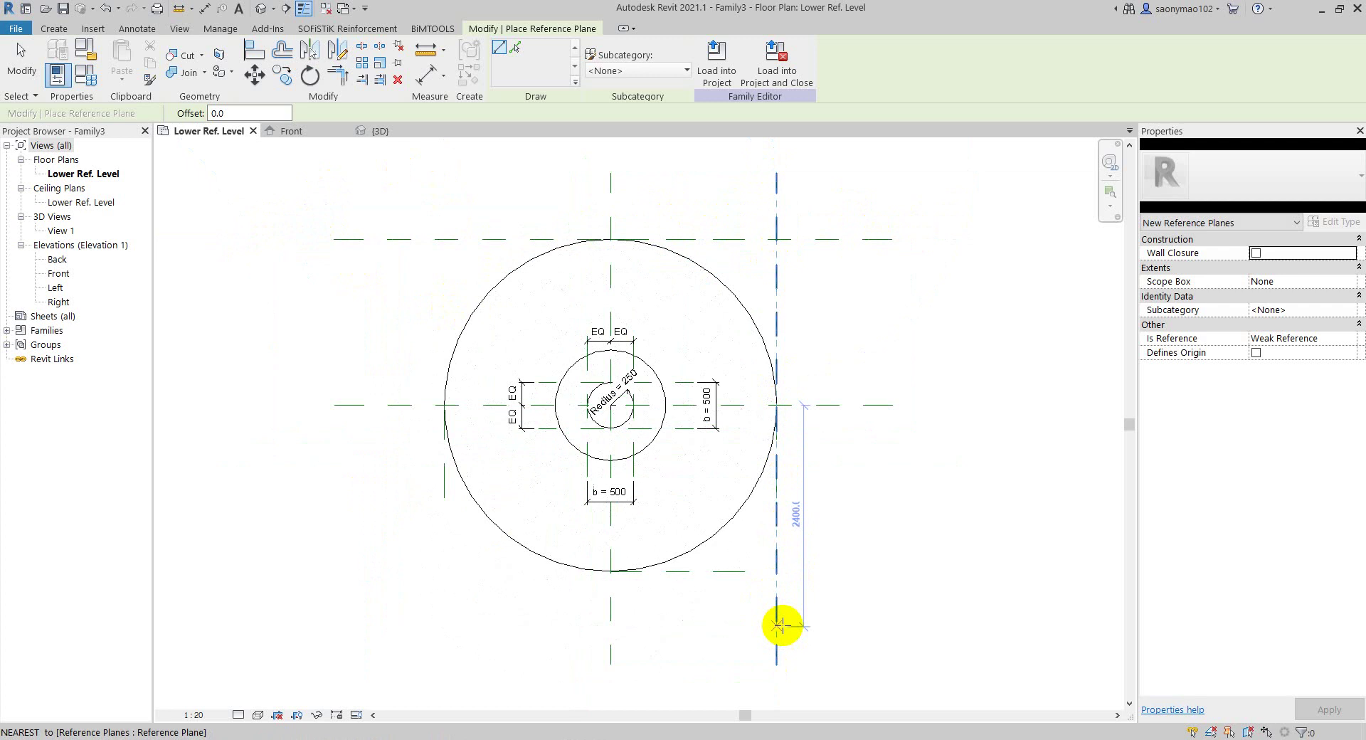
key(Escape)
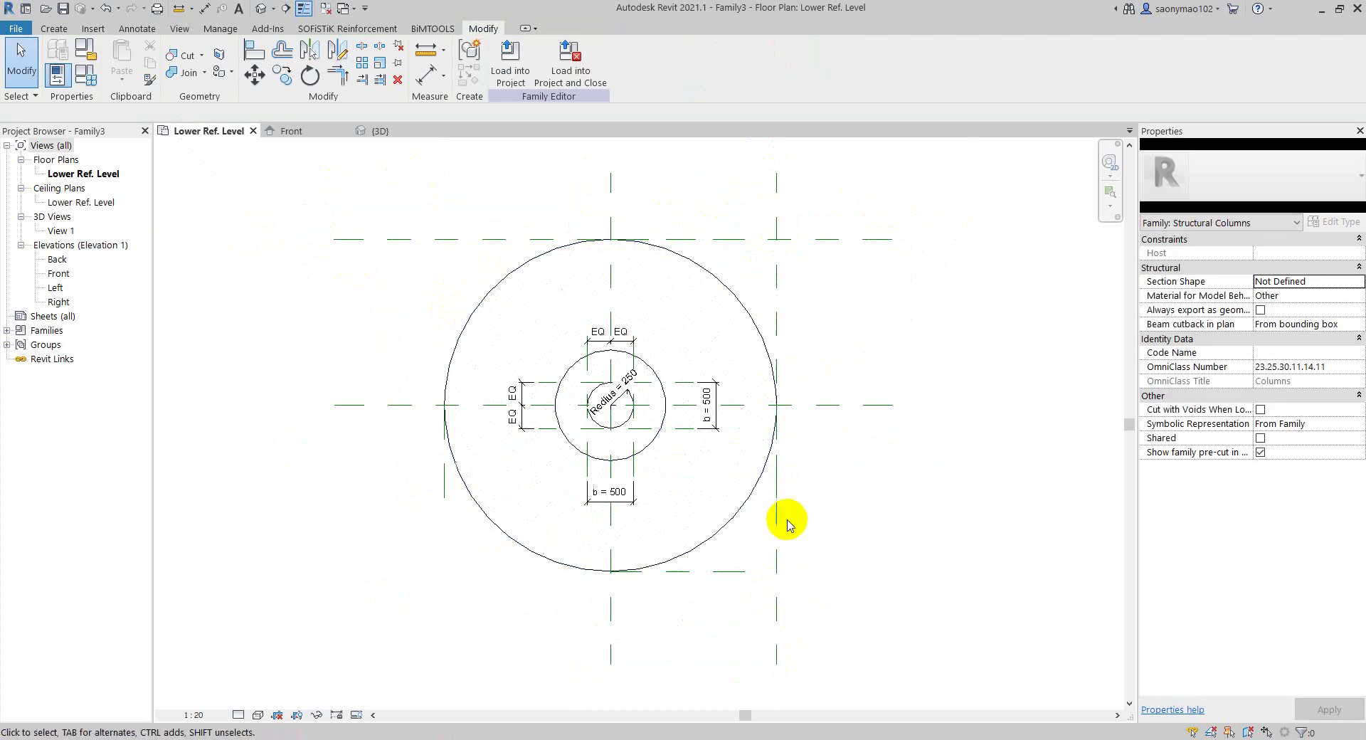
- Replace the right vertical reference plane with a longer one tangent to the circle
click(778, 649)
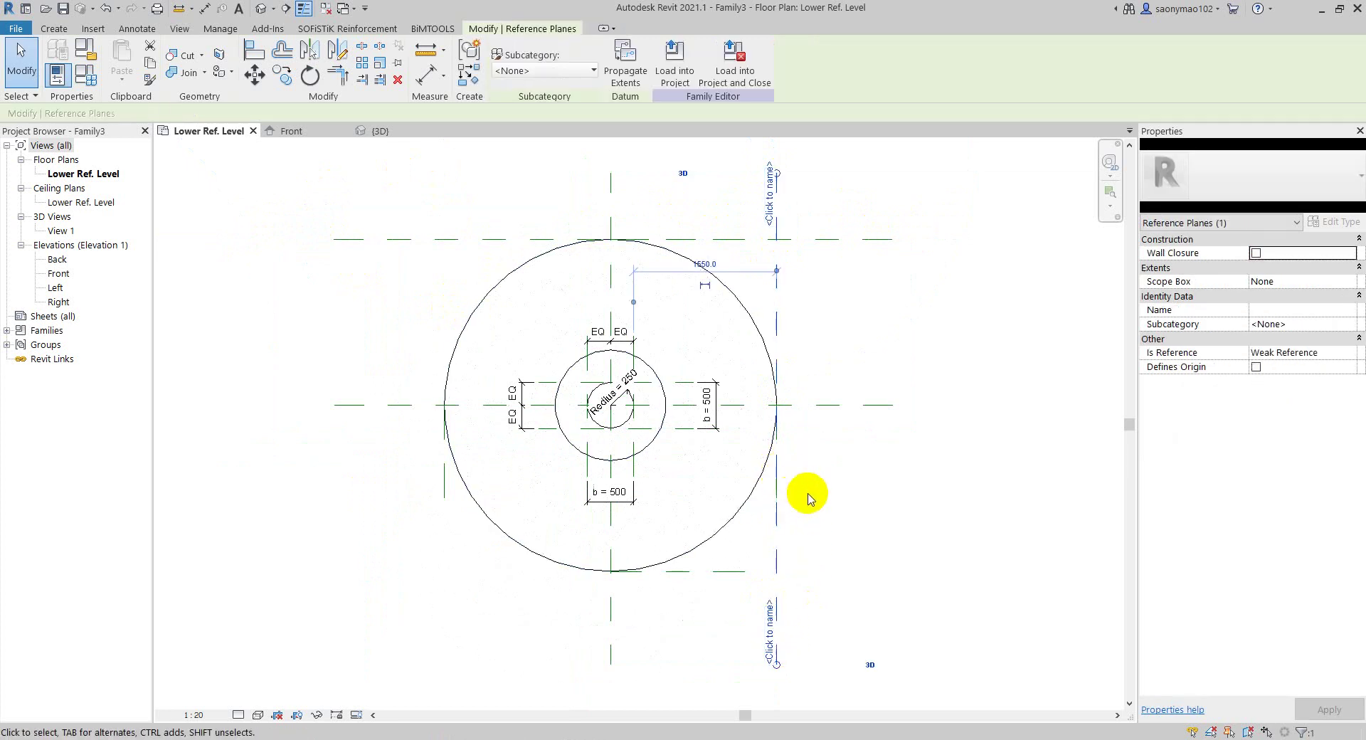
key(Delete)
click(57, 30)
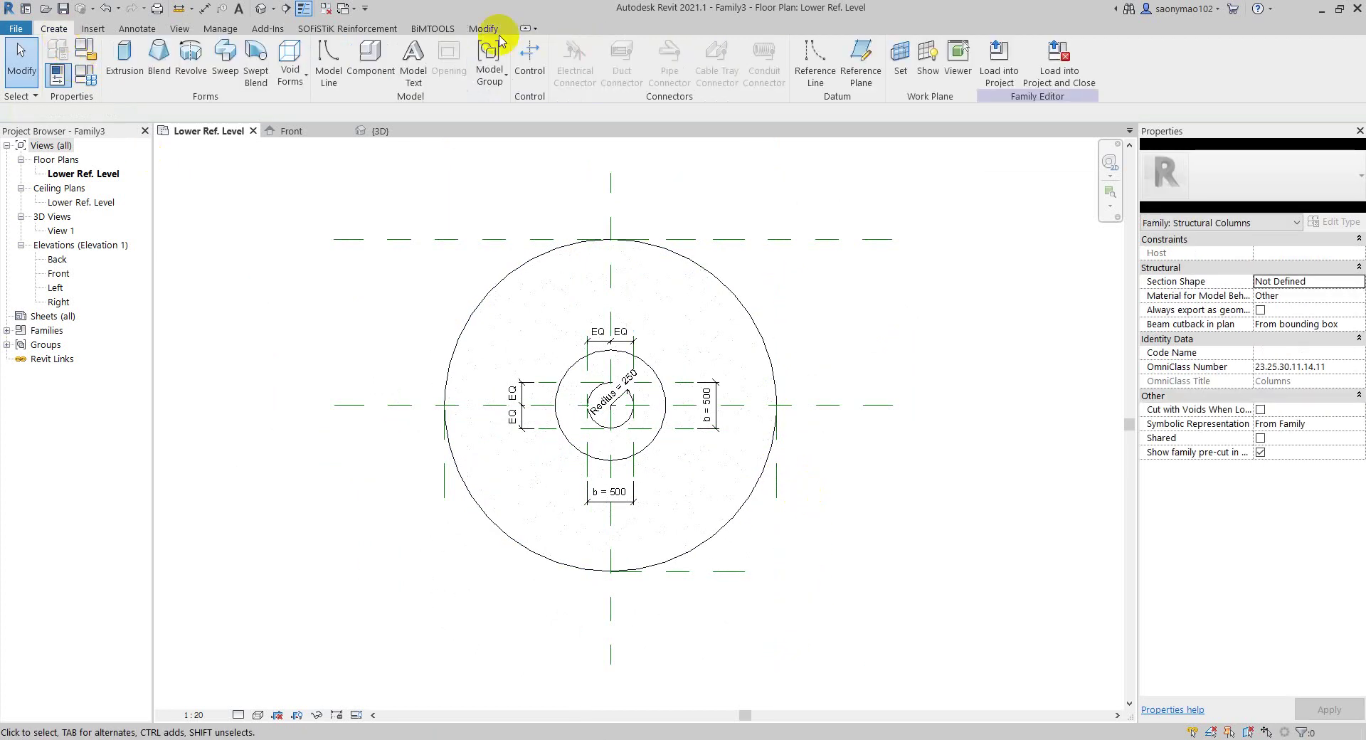
click(861, 62)
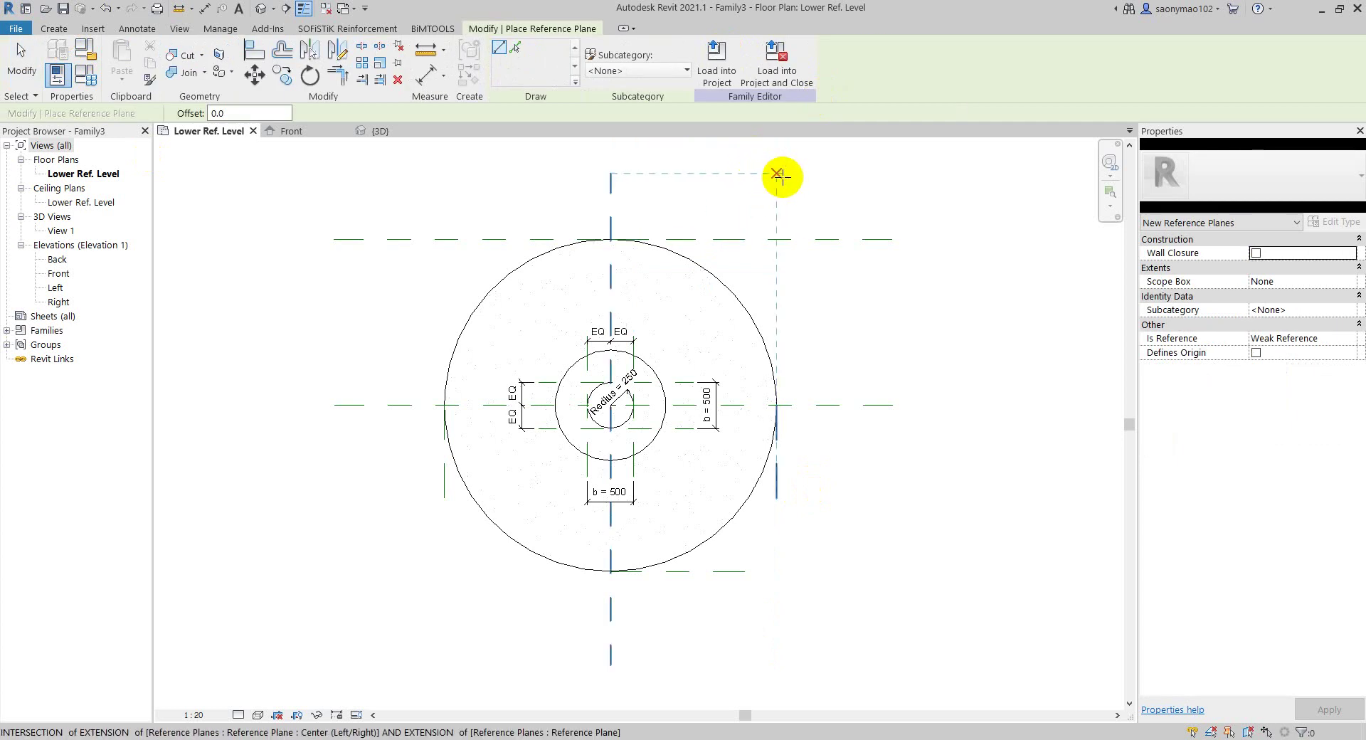
click(777, 173)
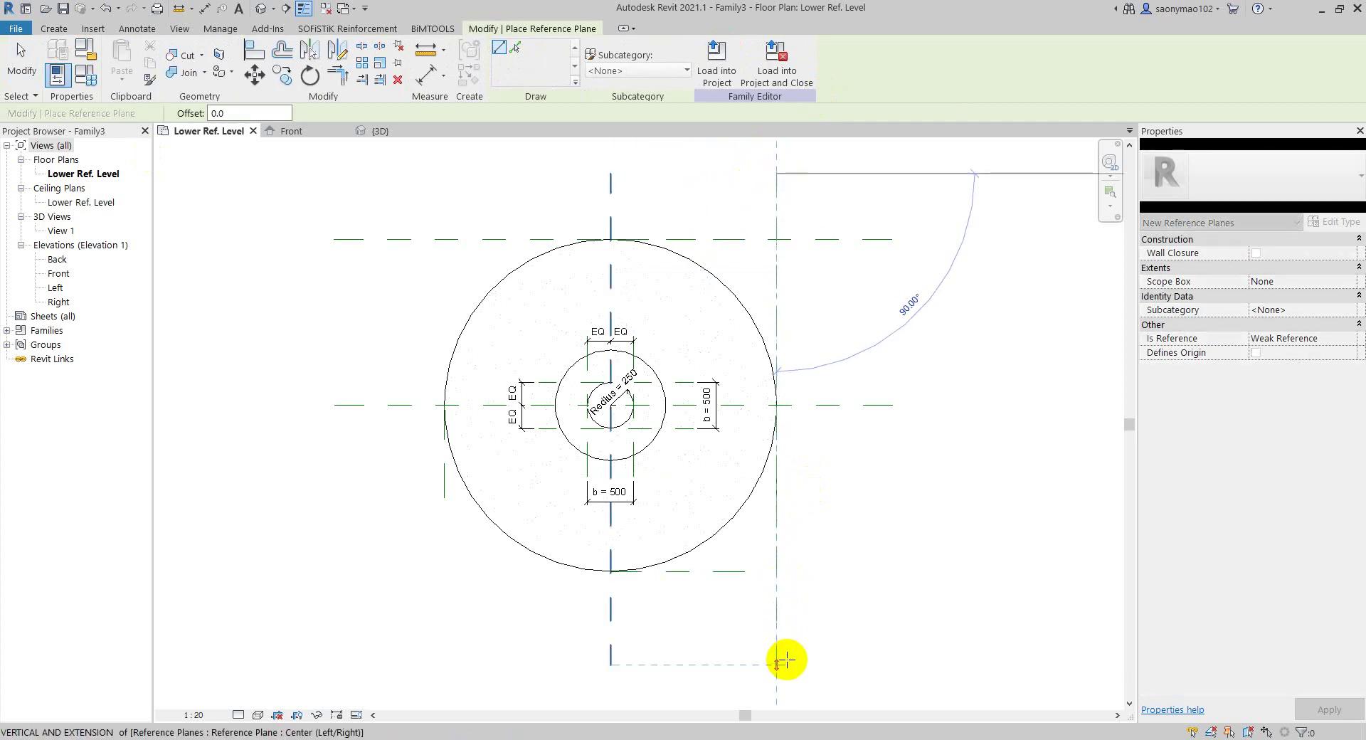
click(781, 663)
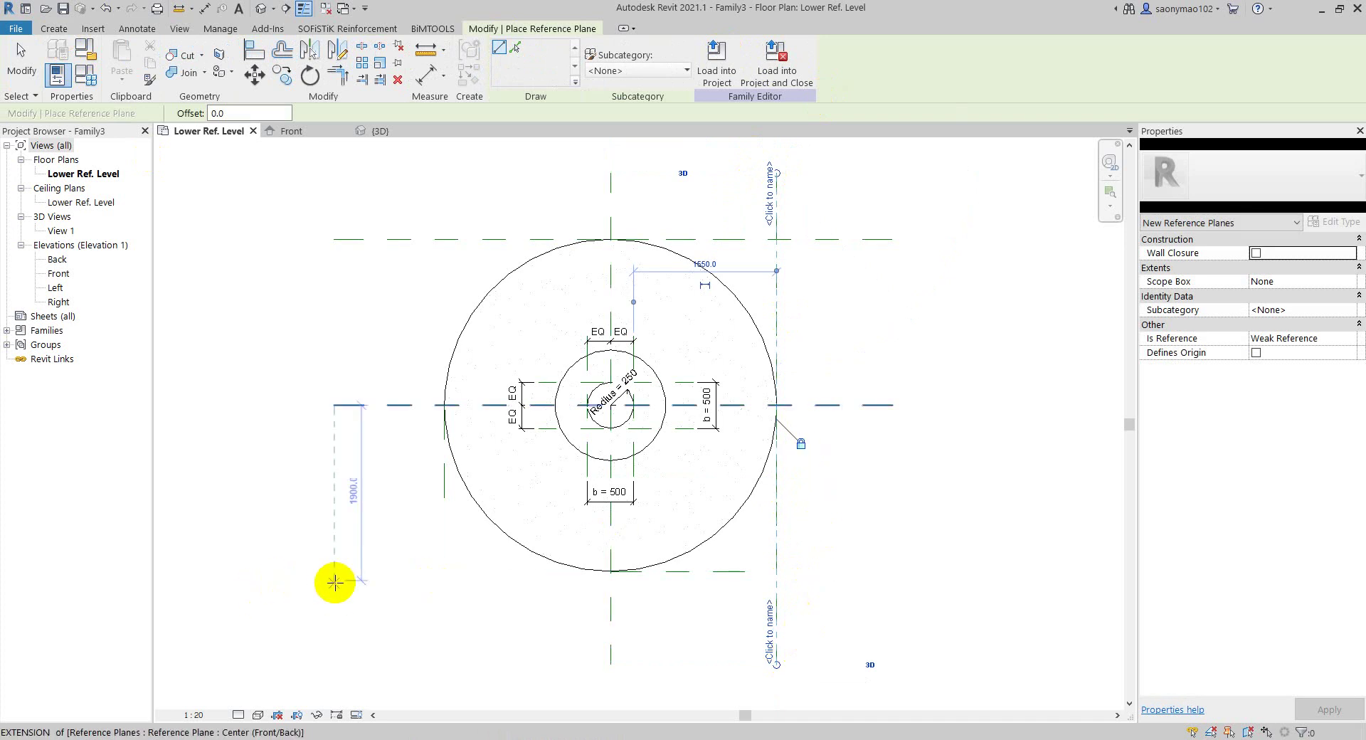
- Draw long reference planes tangent to the circle's bottom and left edges
click(334, 571)
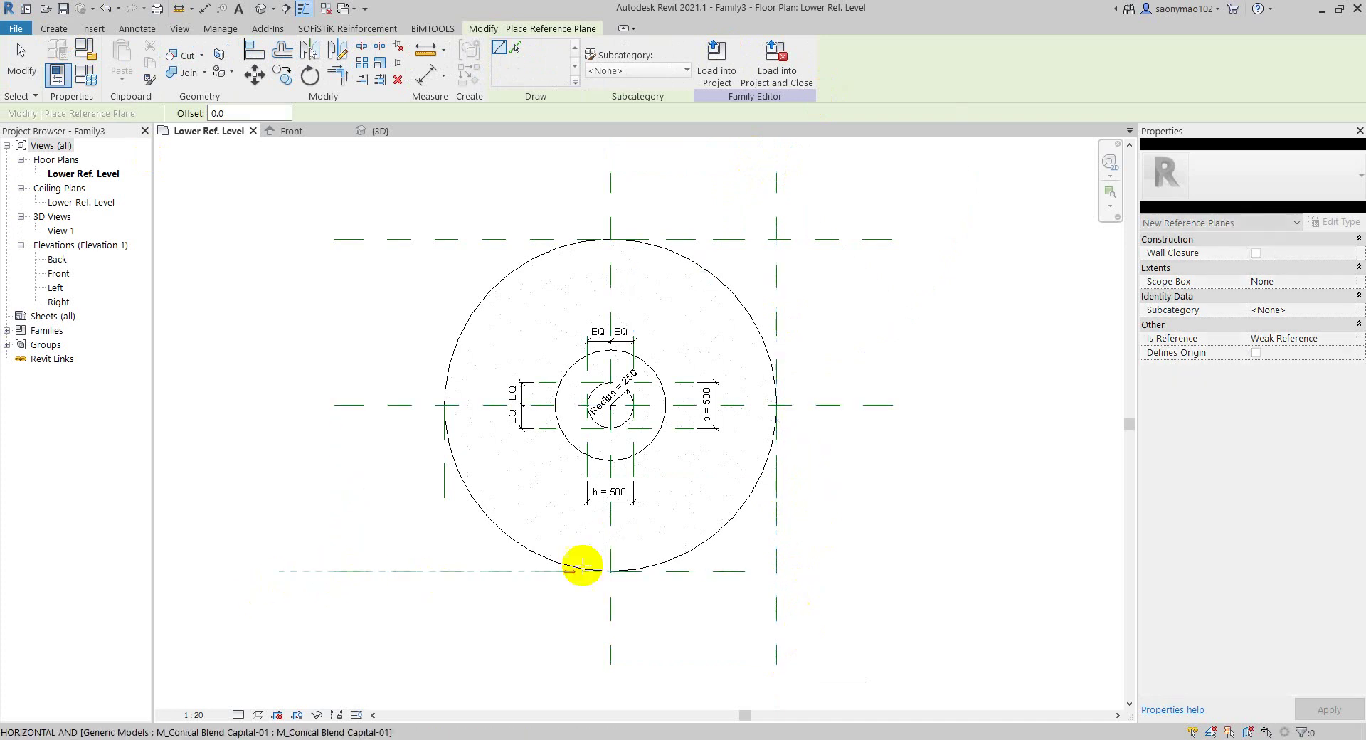
click(898, 560)
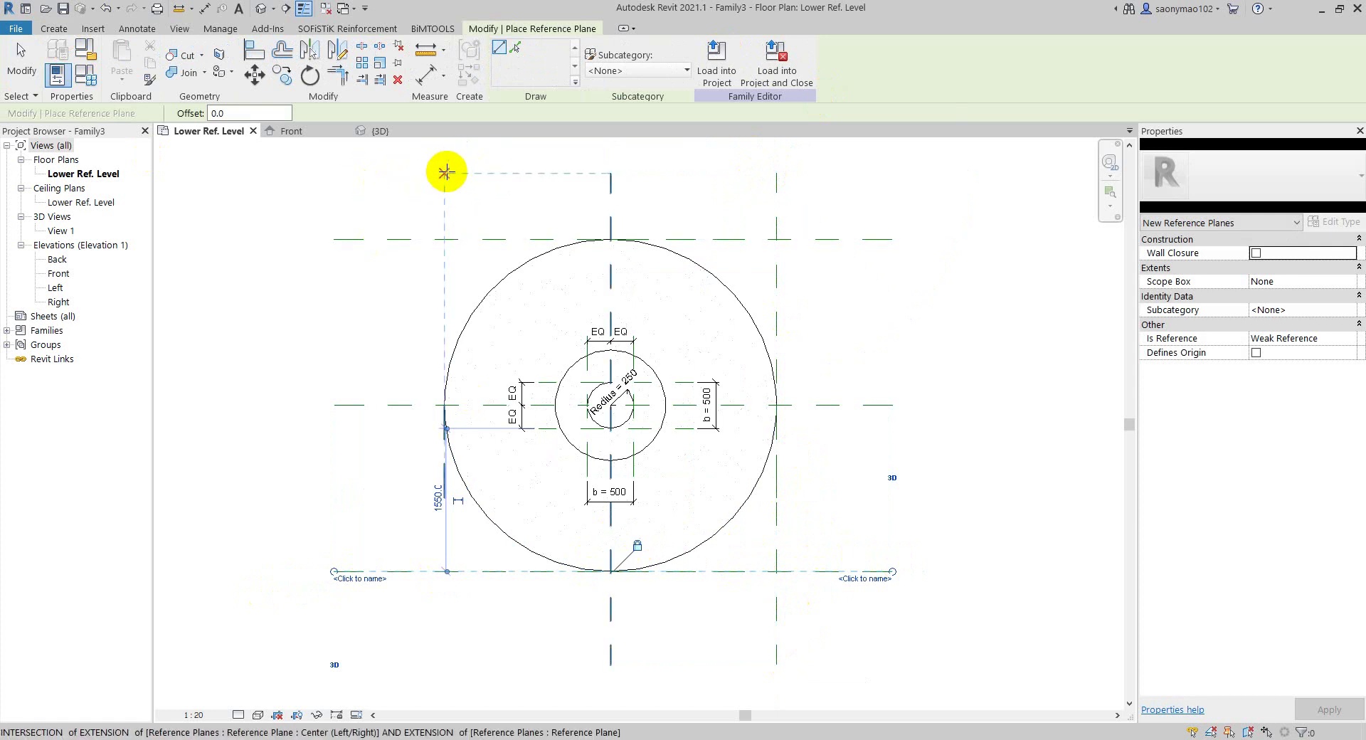
click(444, 172)
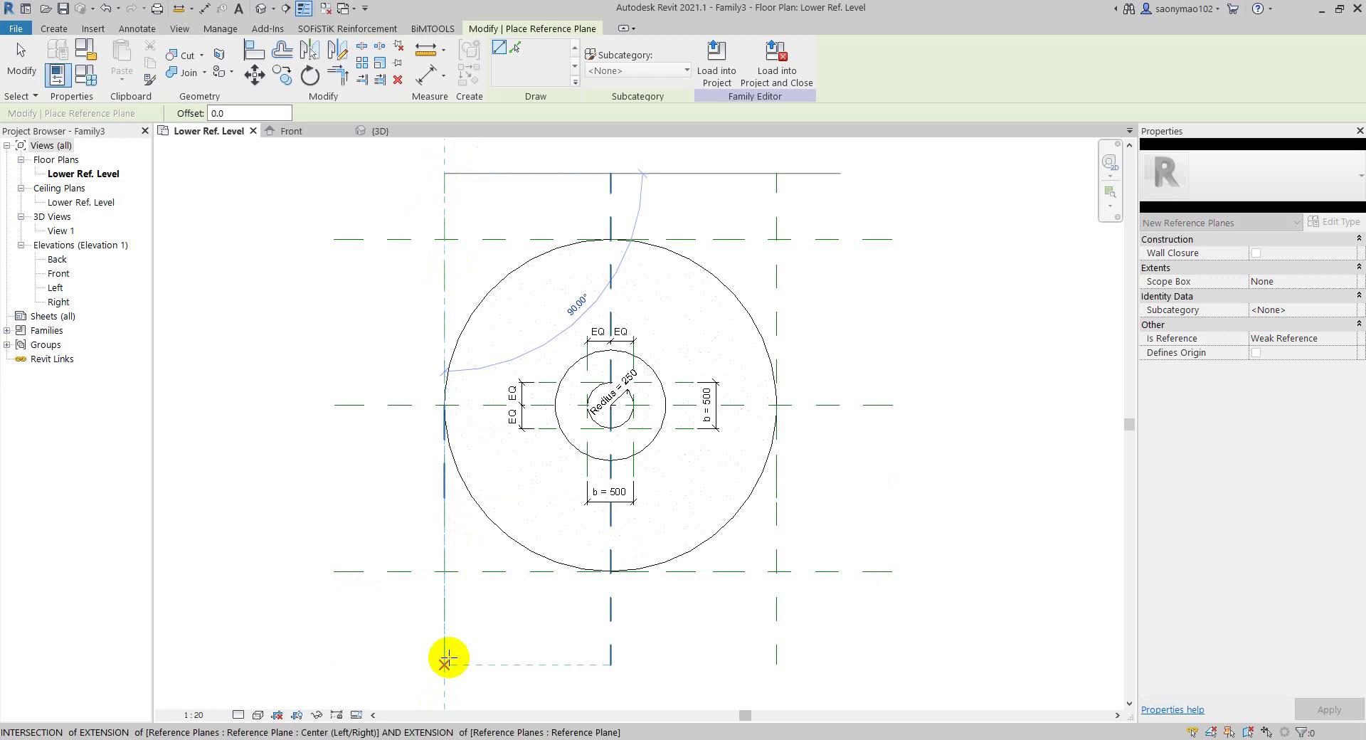
click(446, 662)
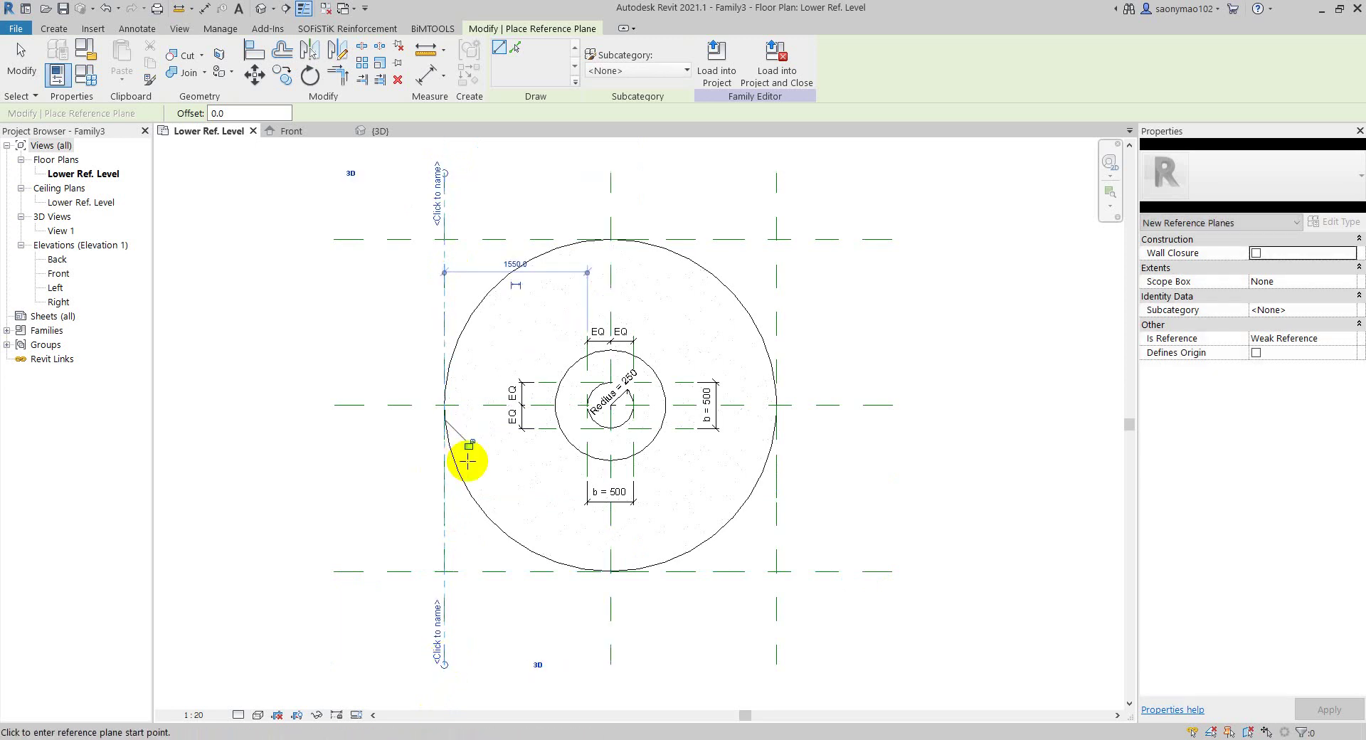
key(Escape)
key(Escape)
middle_drag(564, 515, 555, 549)
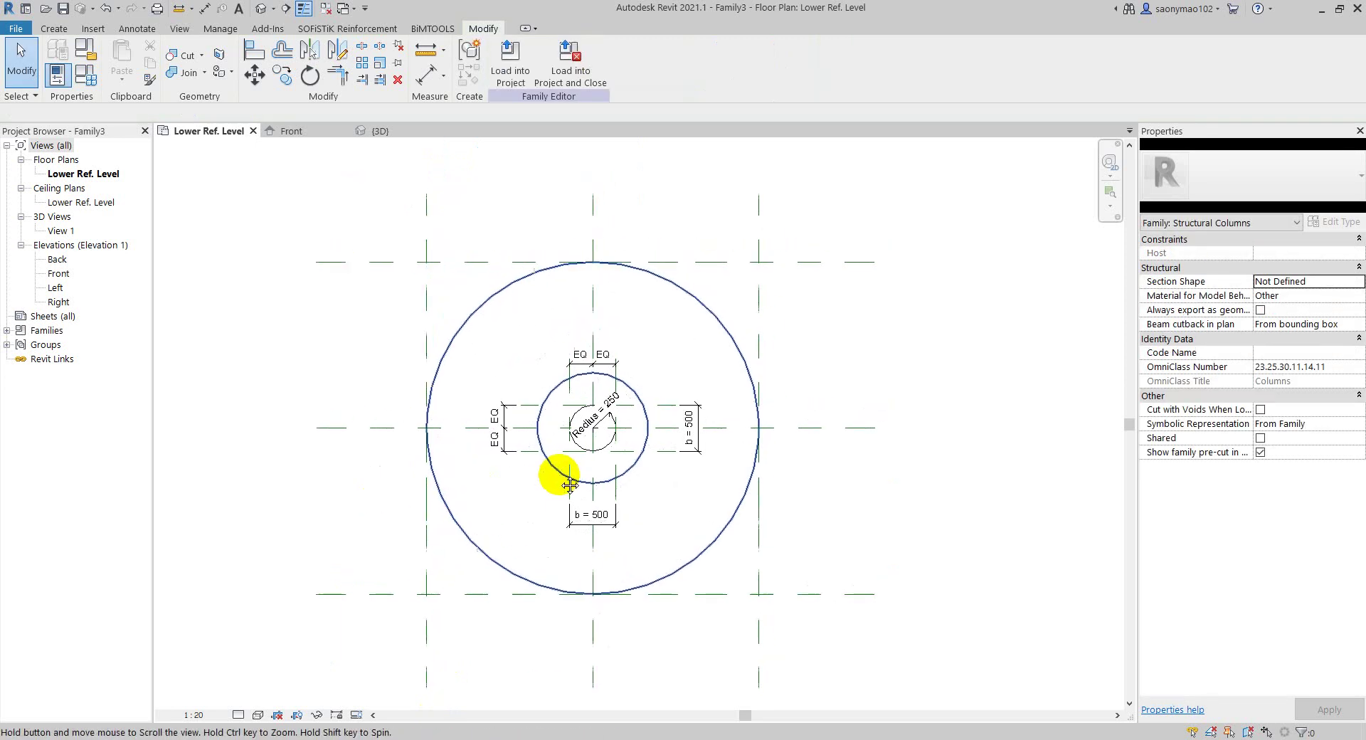
scroll(581, 377, up, 2)
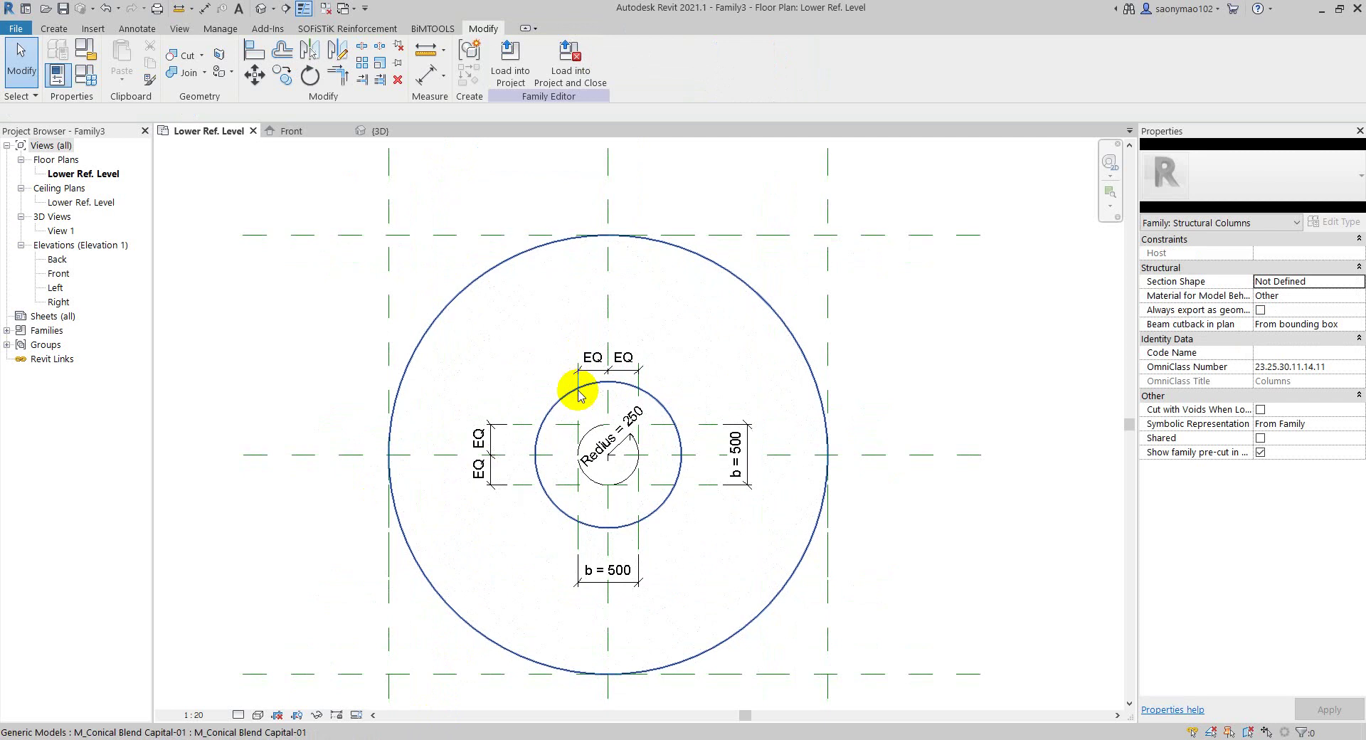
- Add aligned 1800|1800 dimension strings across the circle's planes, horizontally and vertically from centre
click(427, 84)
click(390, 190)
click(607, 191)
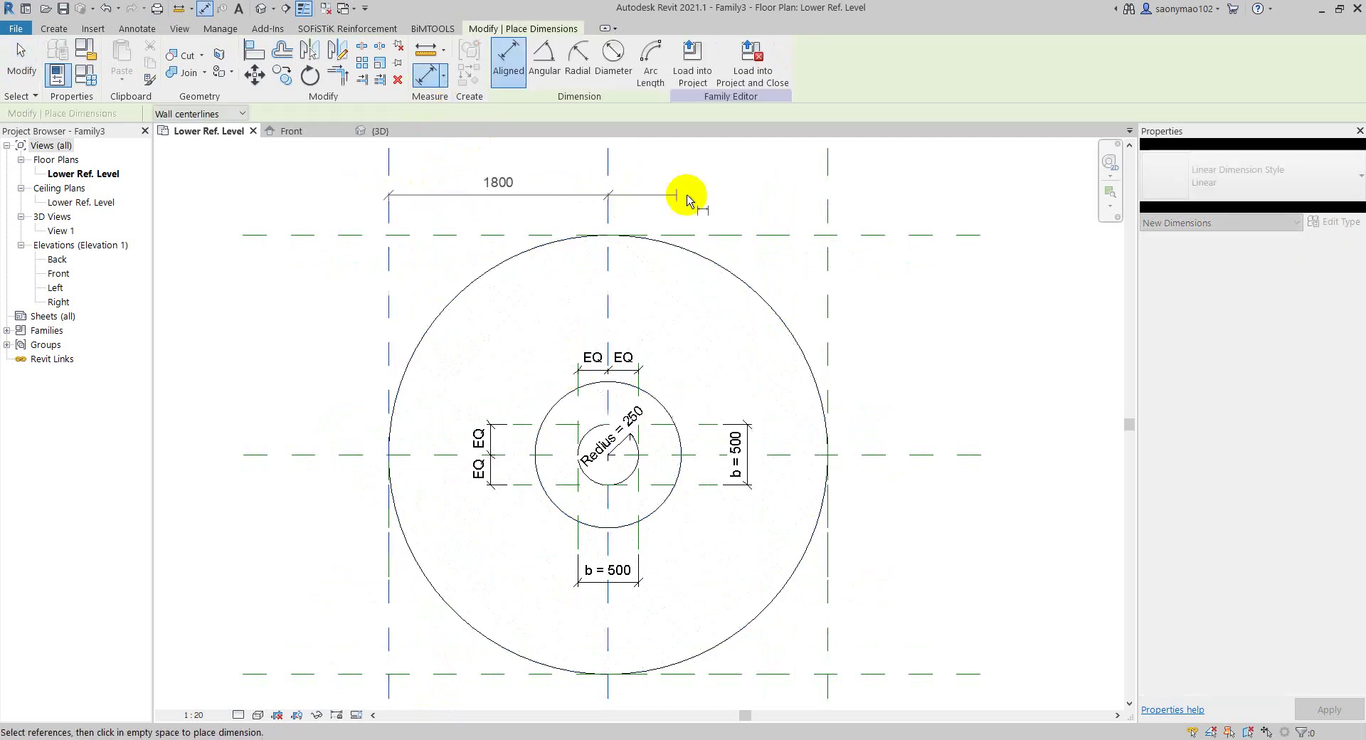
click(825, 191)
click(711, 178)
click(889, 234)
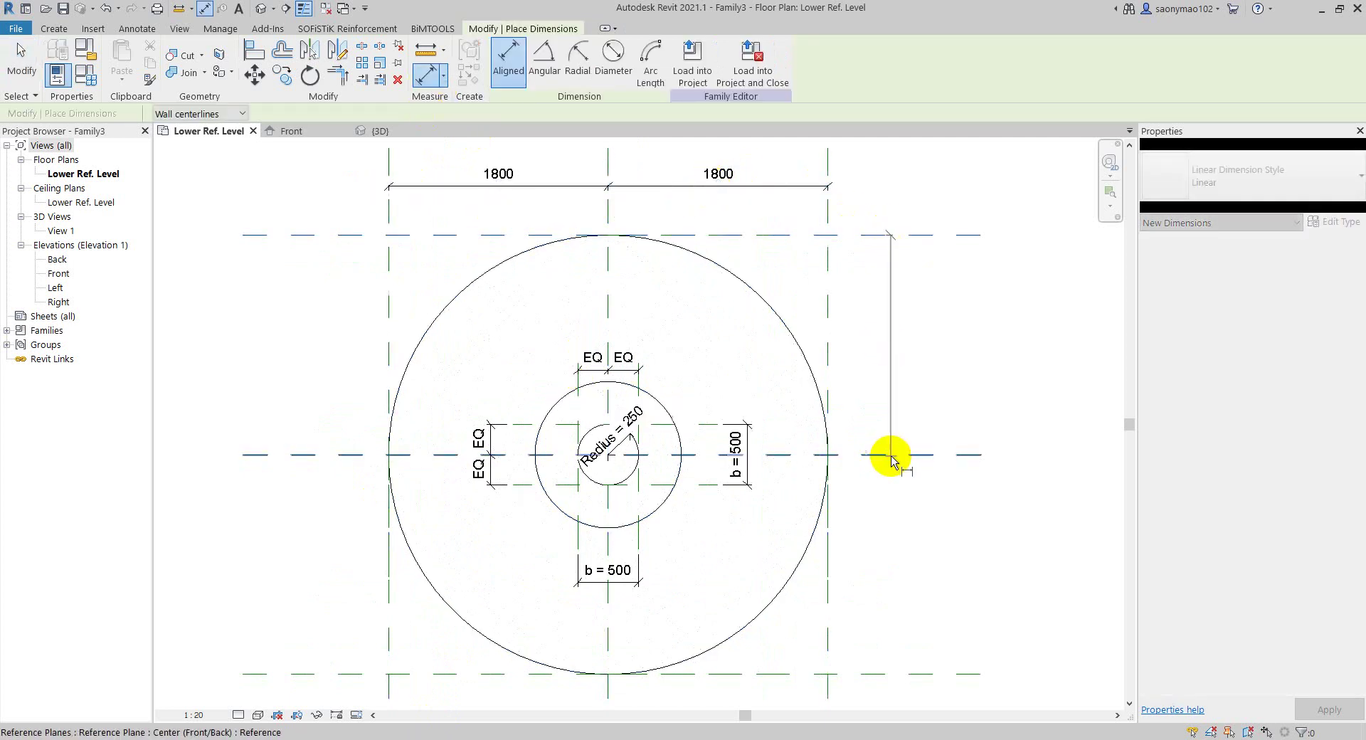
click(891, 454)
click(866, 673)
click(895, 619)
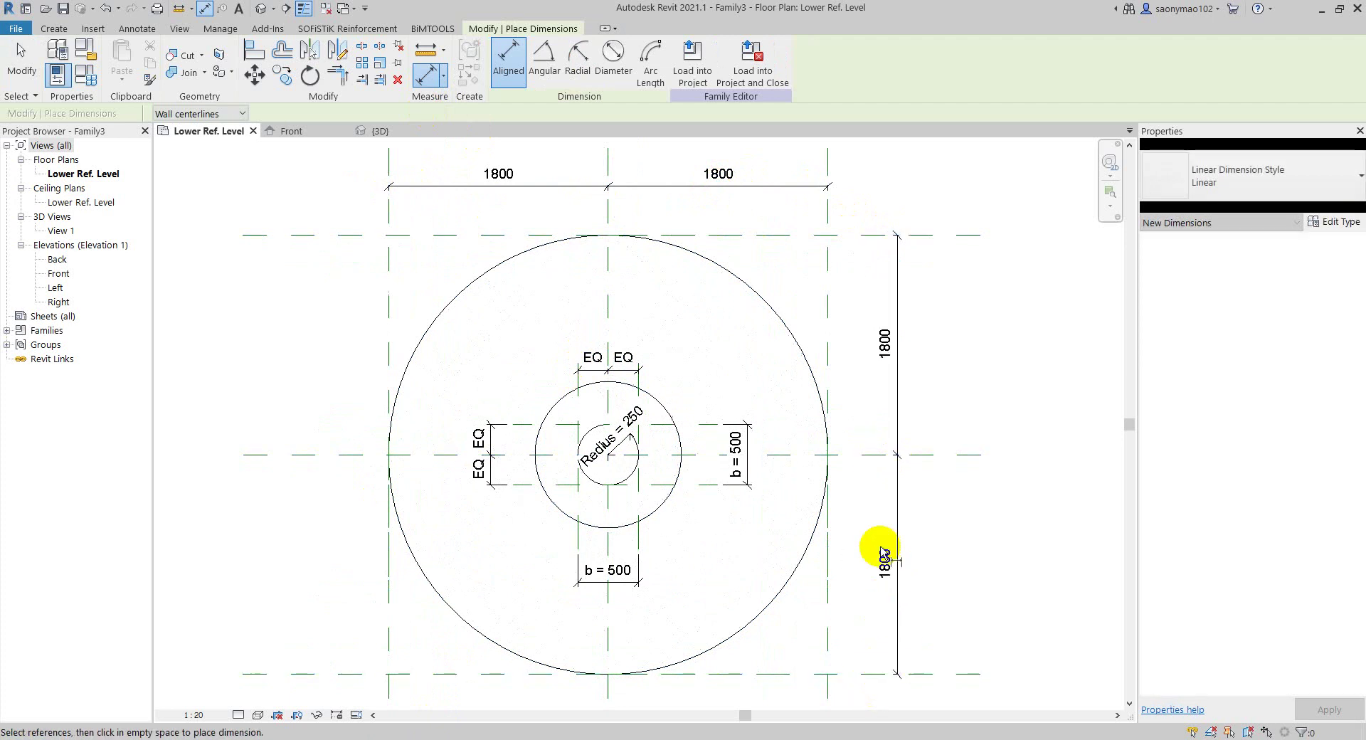
key(Escape)
- Label both 1800 dimension strings with a new parameter named Capital Top Redius
click(667, 187)
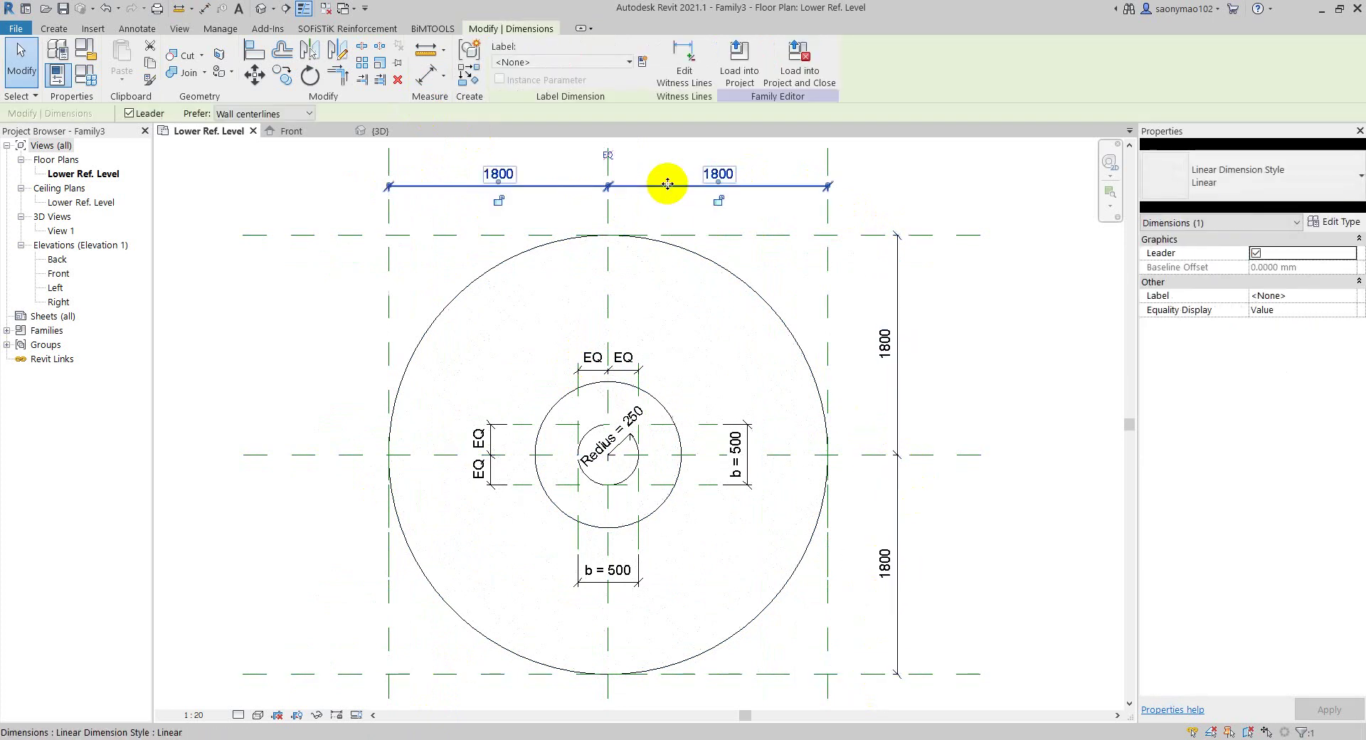
click(901, 492)
ctrl+click(718, 187)
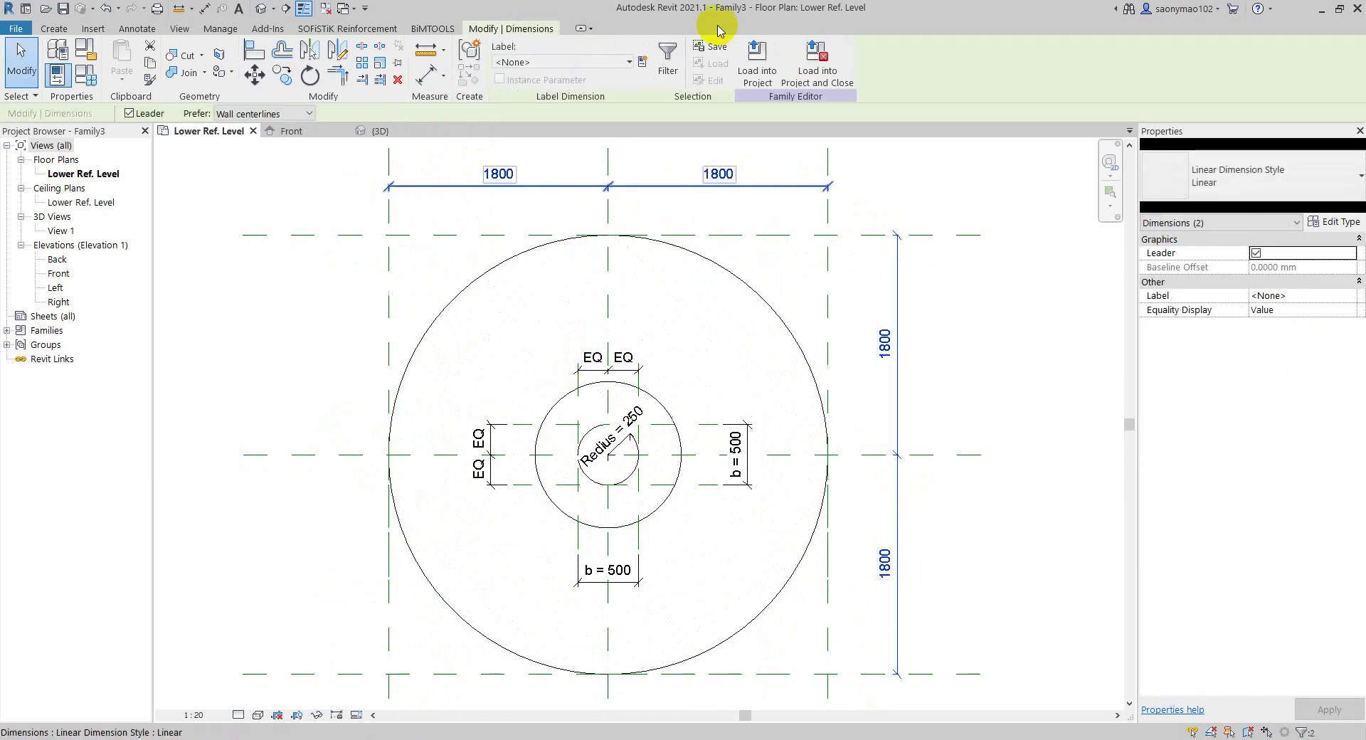
click(642, 61)
text(Capital Top Redius)
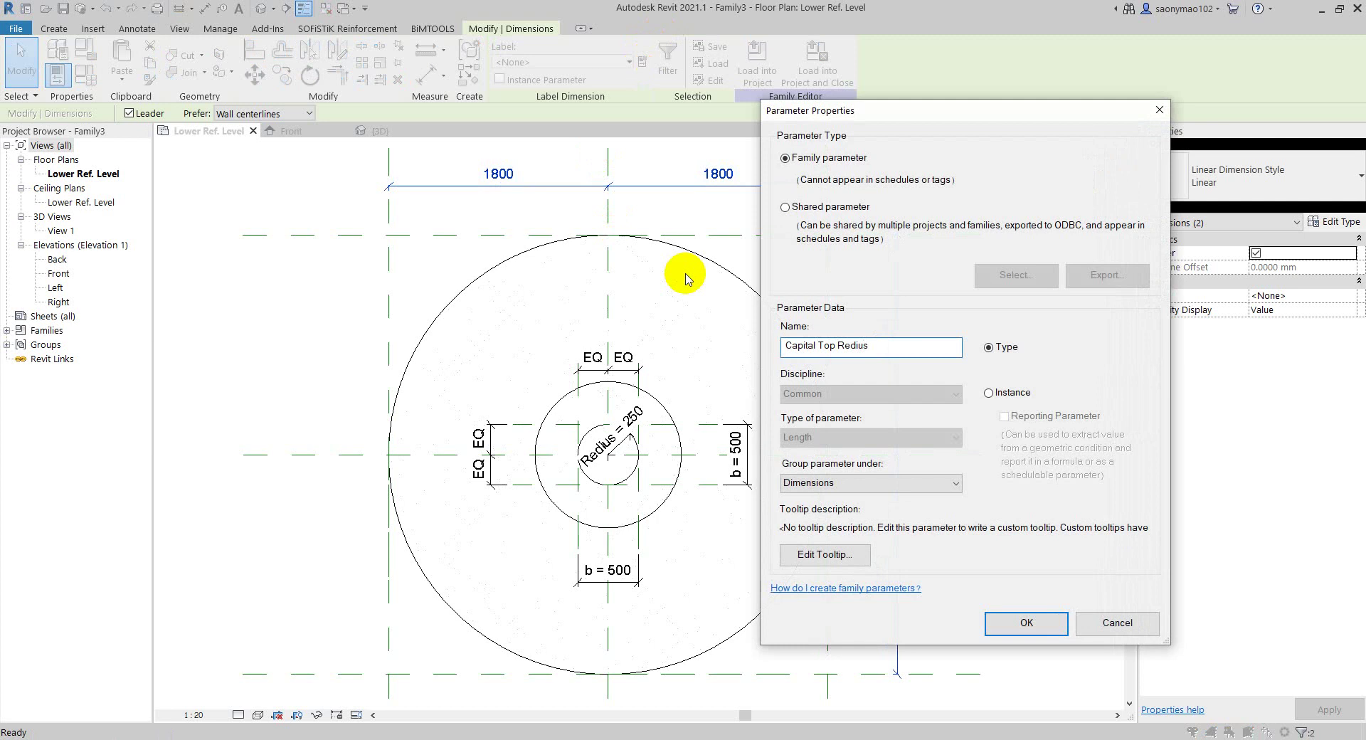
key(Return)
- In the Front elevation, move the conical capital up 4000 to the Upper Ref Level
click(975, 375)
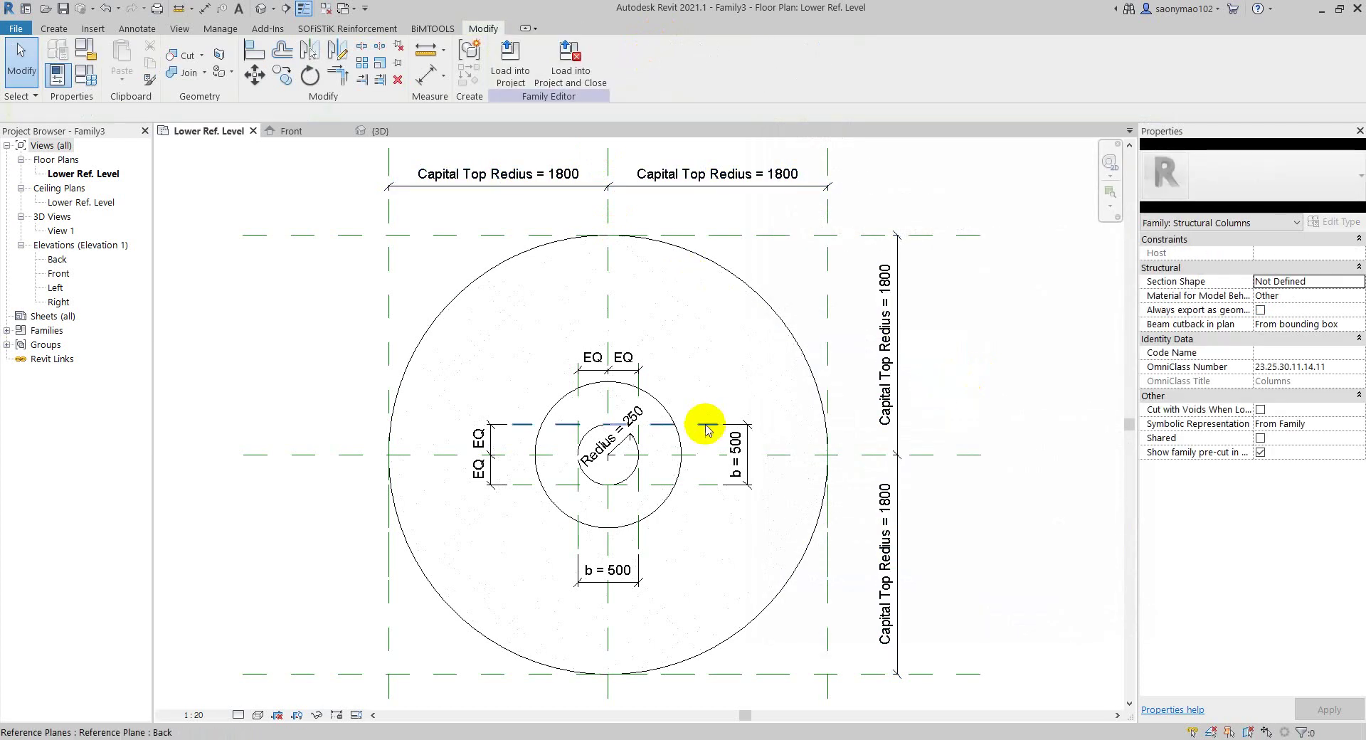
scroll(701, 427, down, 2)
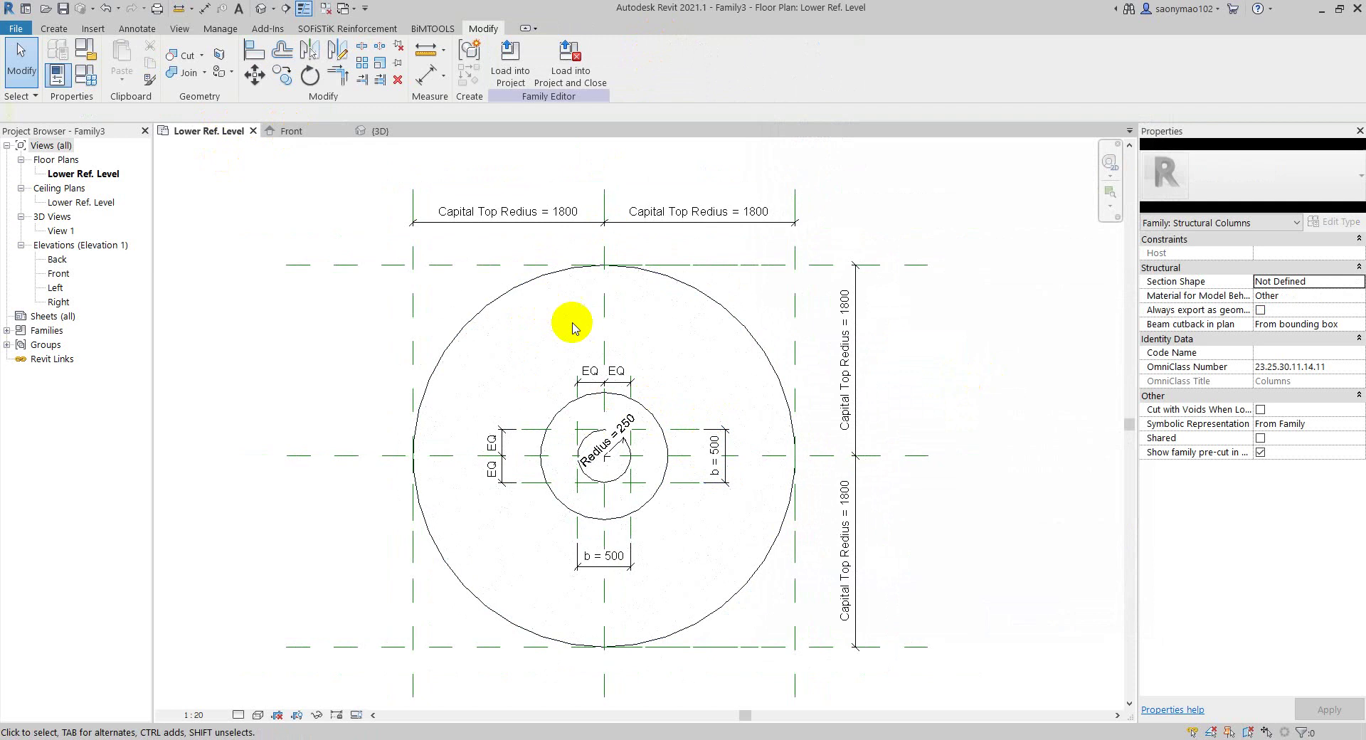
middle_drag(575, 328, 580, 329)
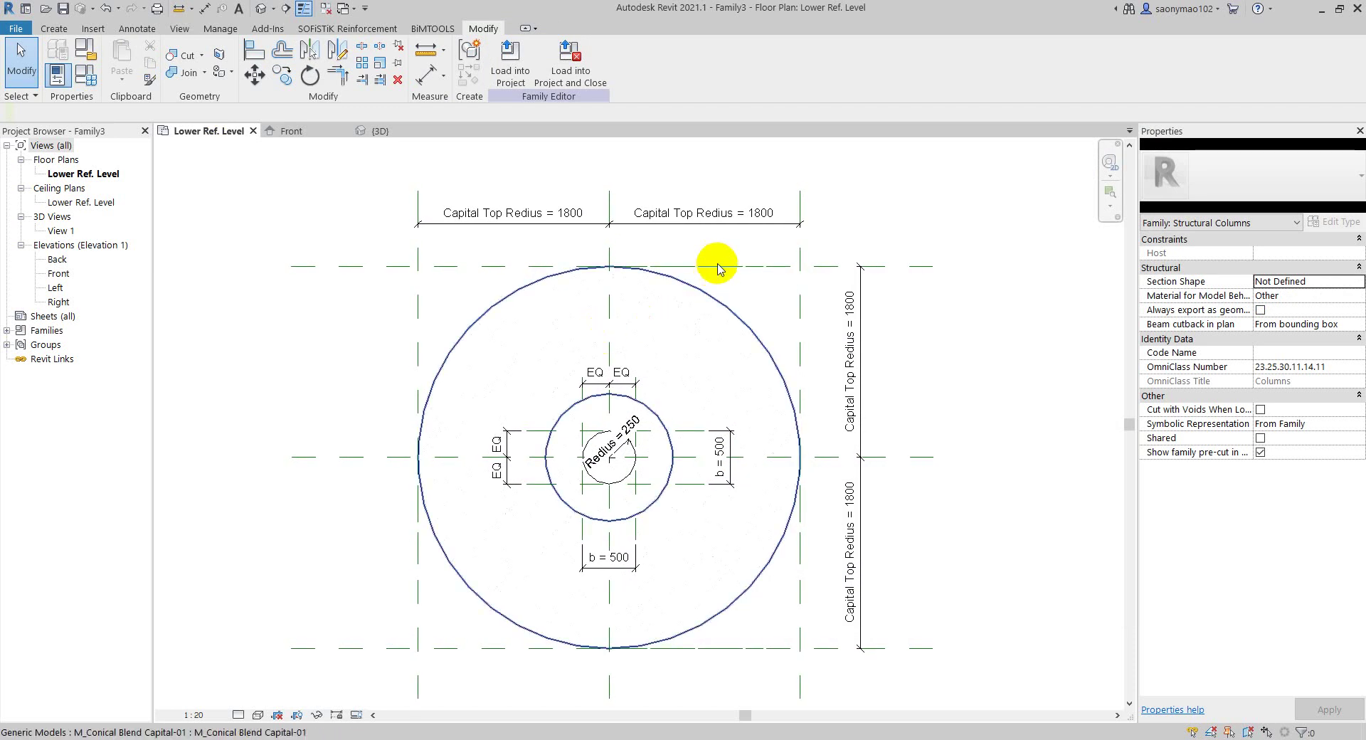
click(286, 131)
middle_drag(642, 472, 657, 482)
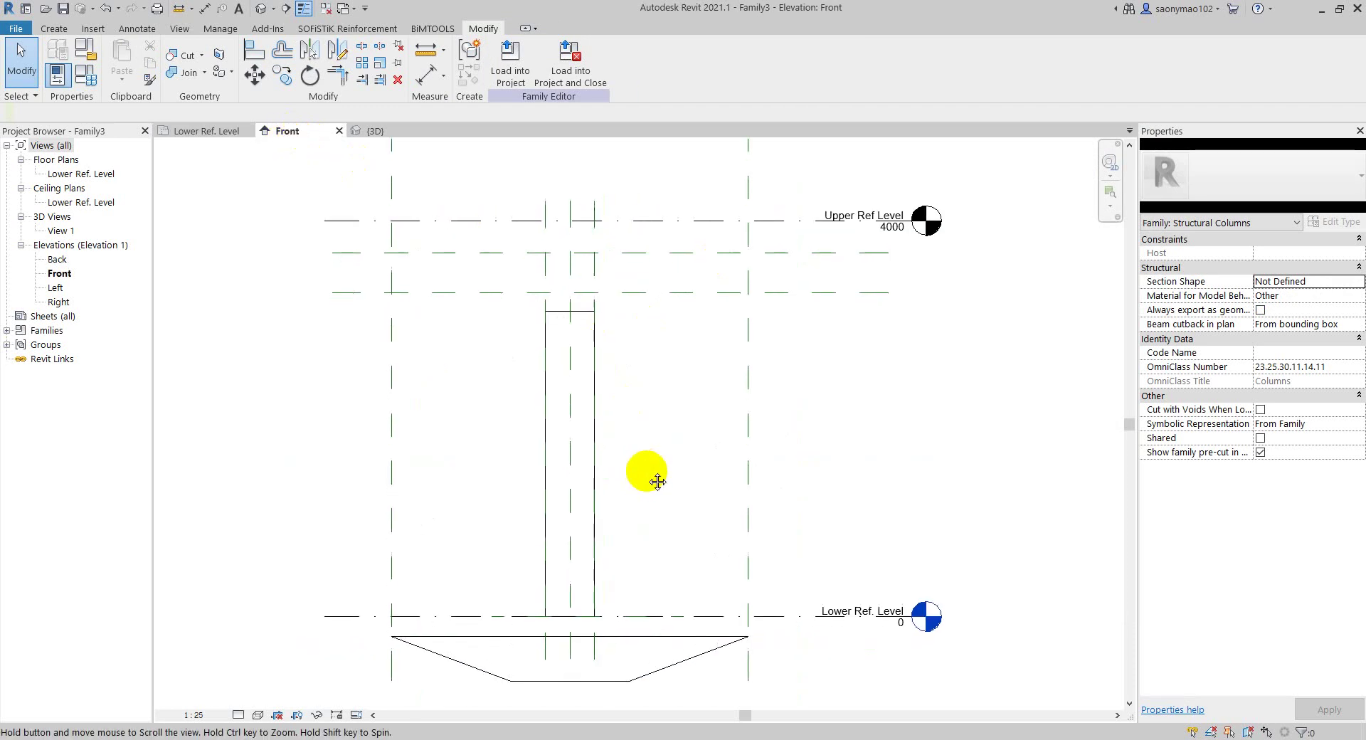
click(622, 635)
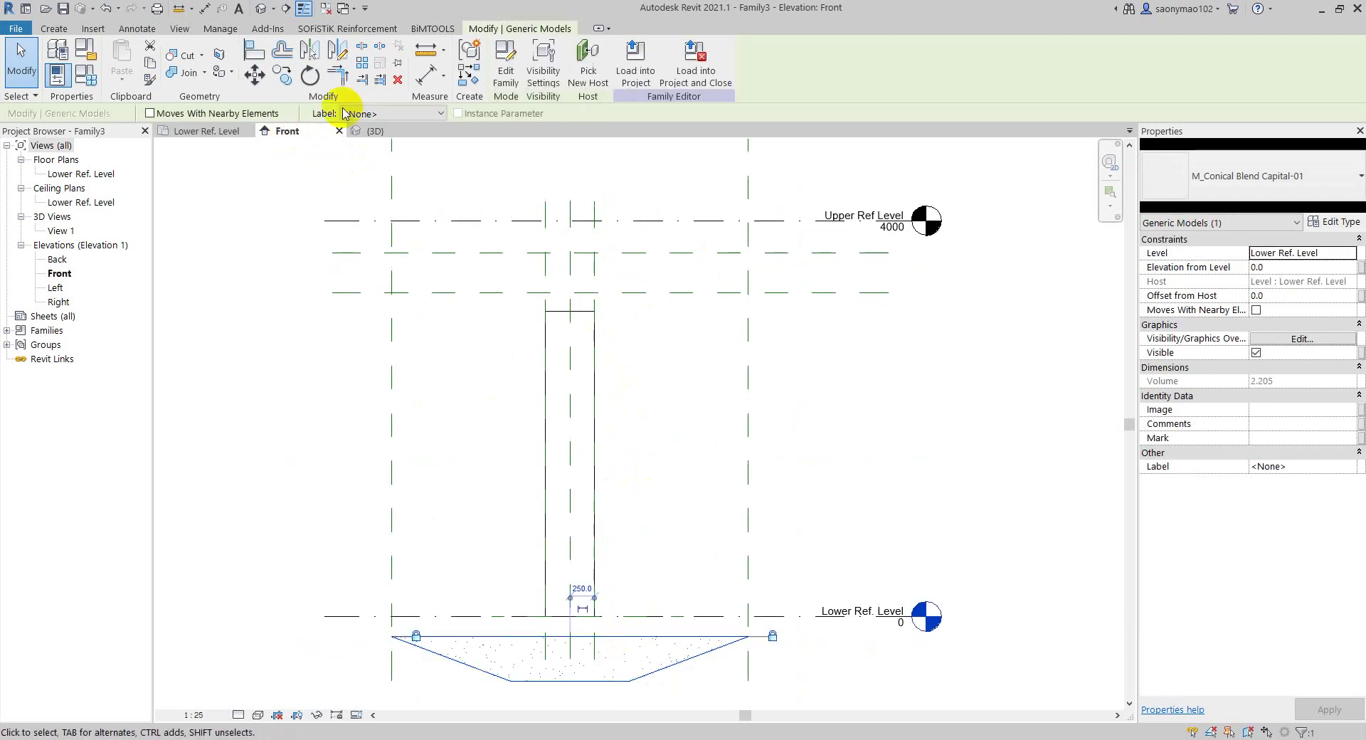
click(255, 75)
click(569, 635)
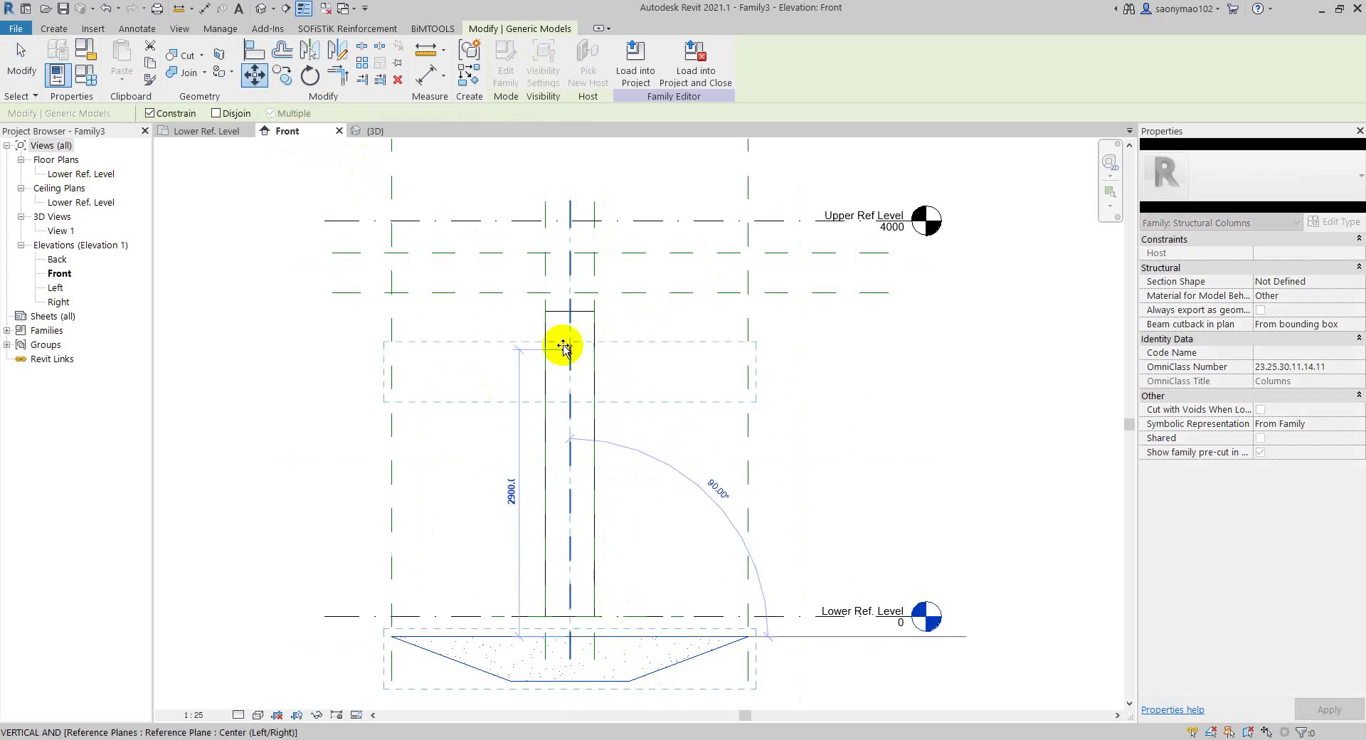
click(575, 246)
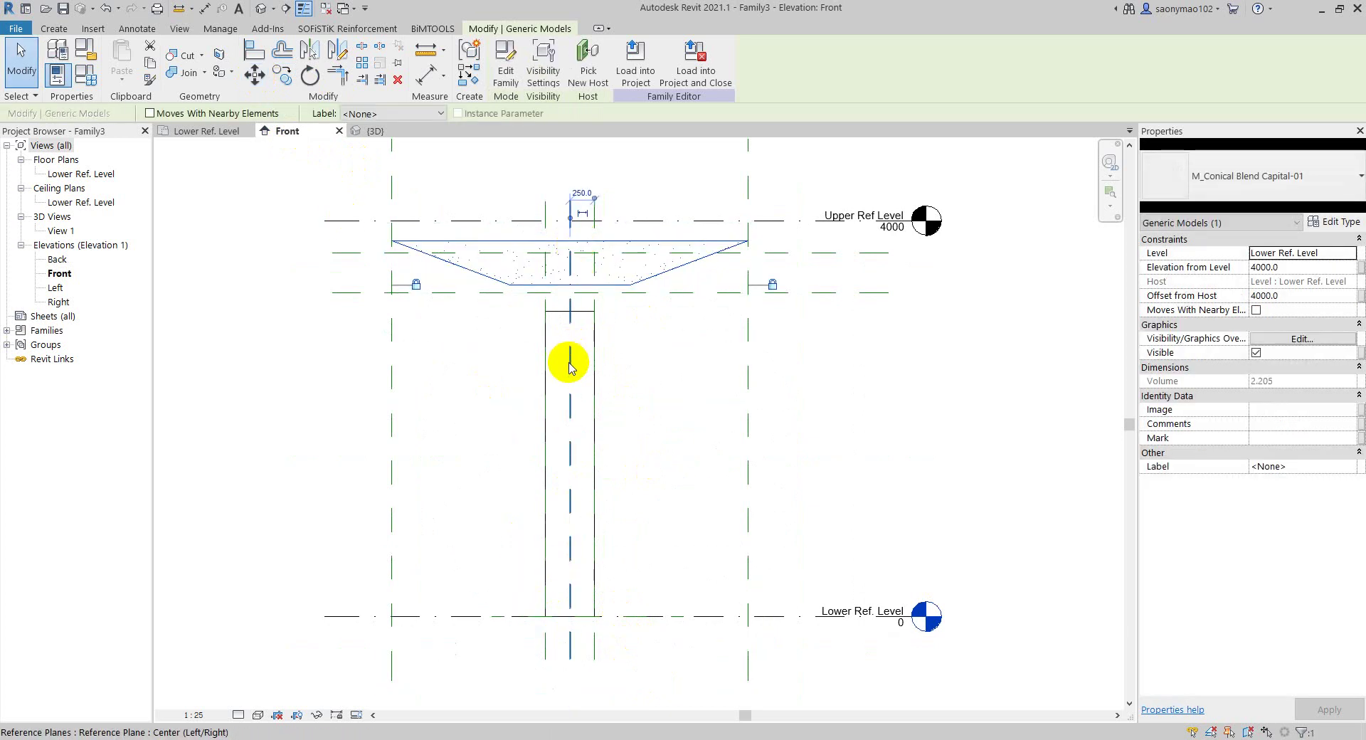
key(Escape)
middle_drag(632, 263, 633, 287)
- Position the capital's planes 200 below the upper level and 450 apart
scroll(527, 214, up, 2)
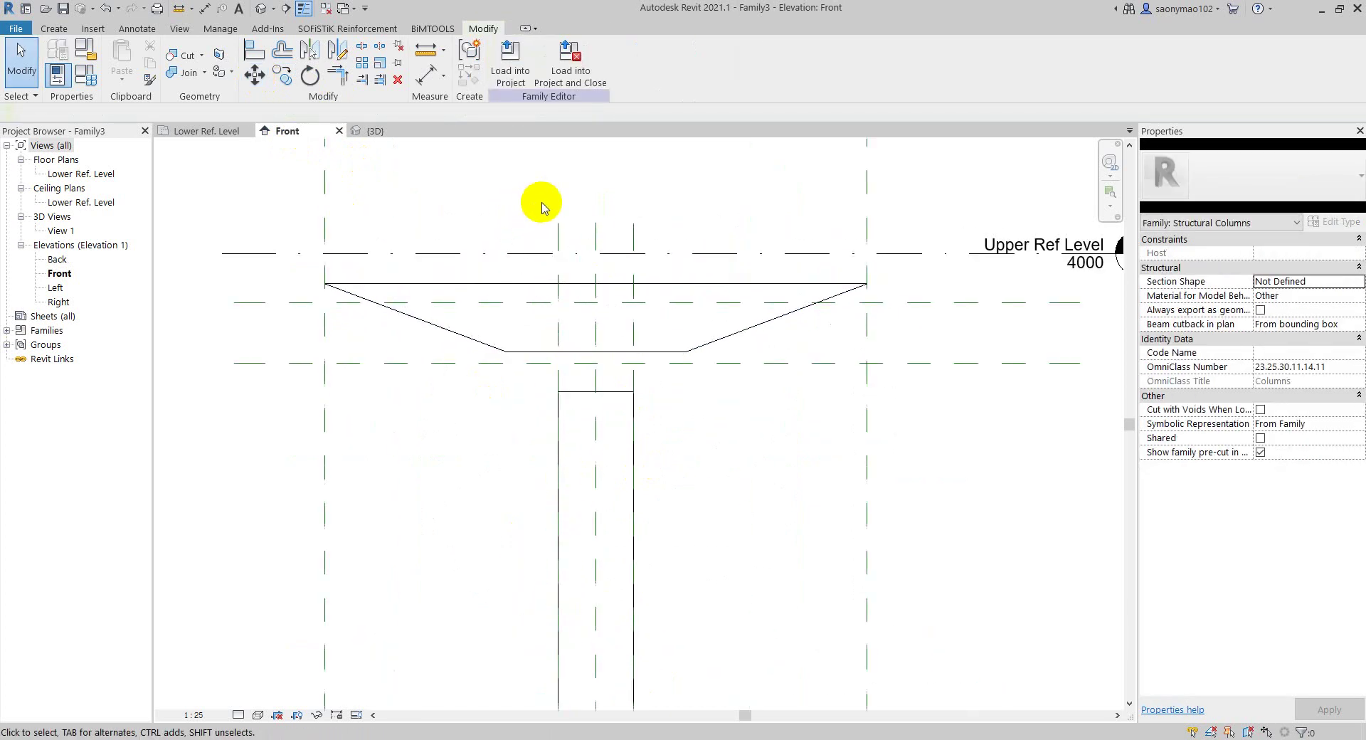
scroll(551, 211, up, 1)
scroll(579, 240, up, 1)
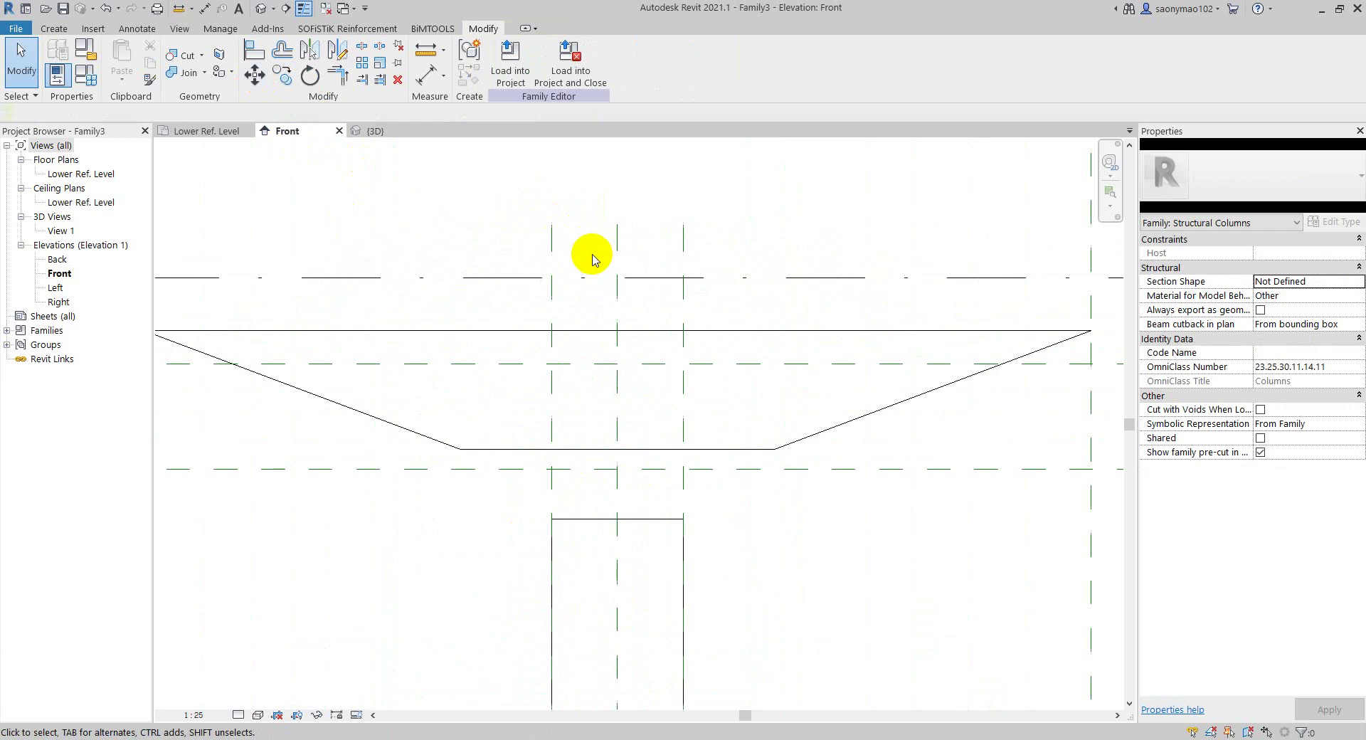
click(741, 363)
drag(630, 369, 629, 330)
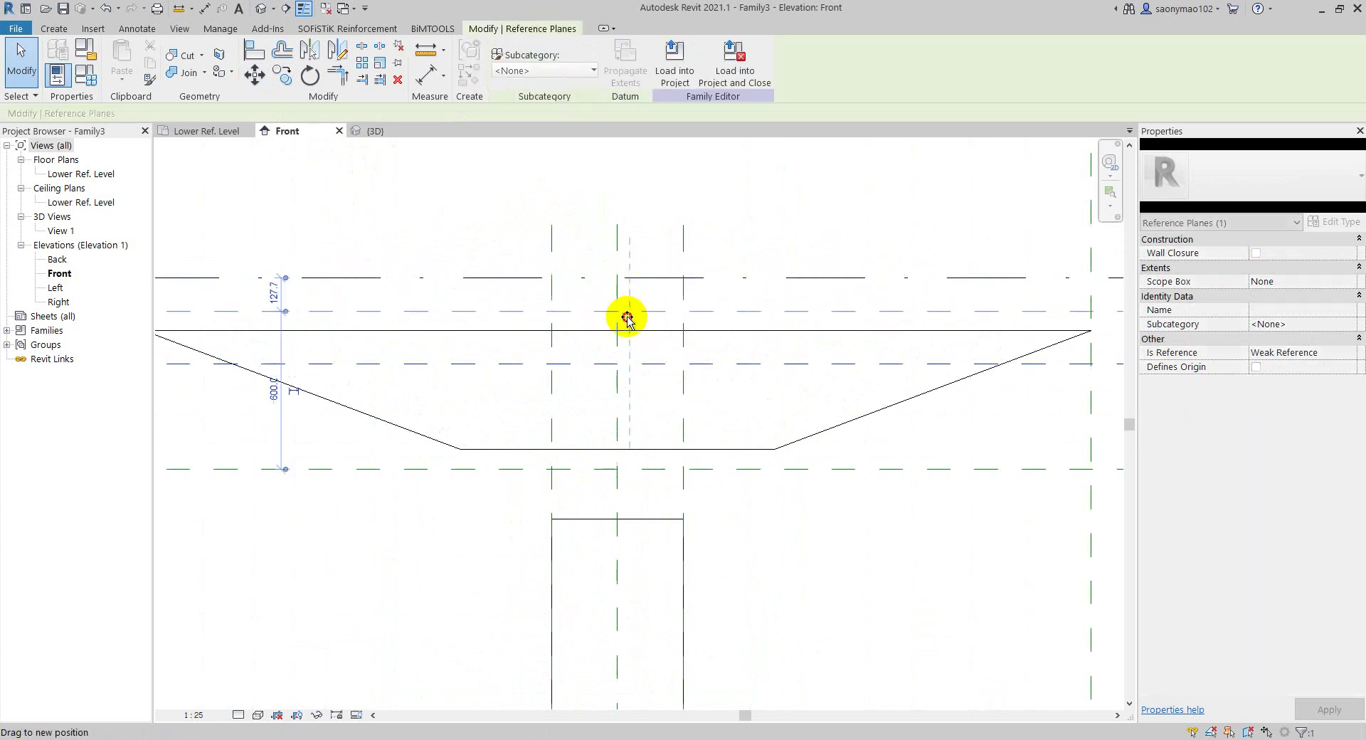
click(782, 551)
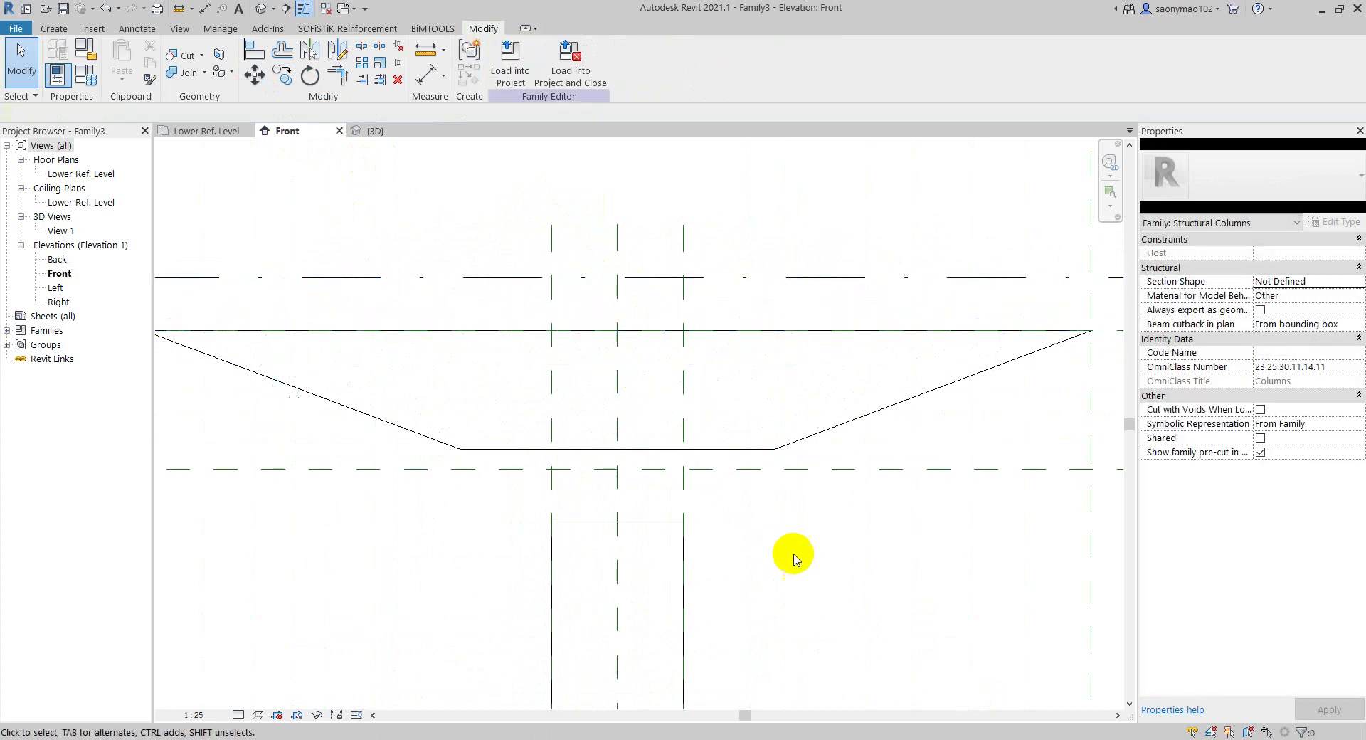
drag(663, 466, 661, 446)
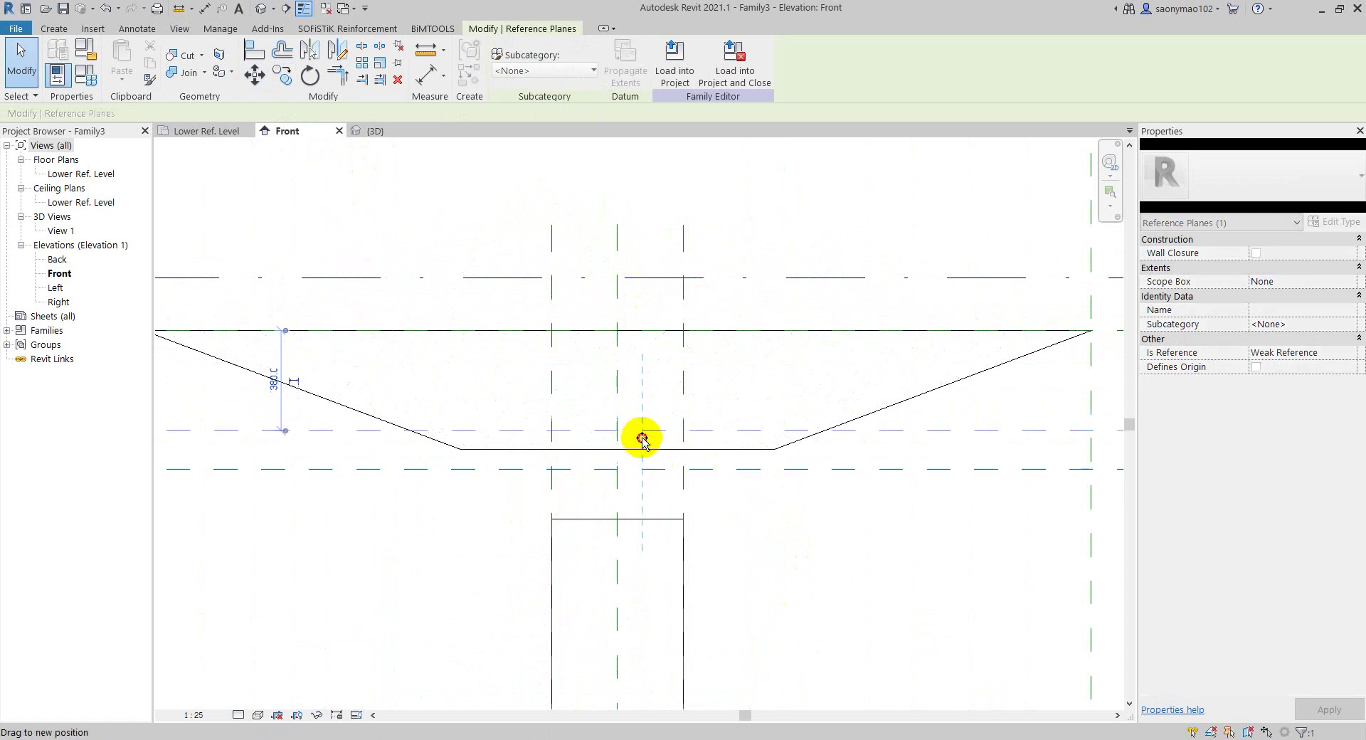
- Stretch the column extrusion's top up to the capital's underside
click(655, 490)
click(636, 519)
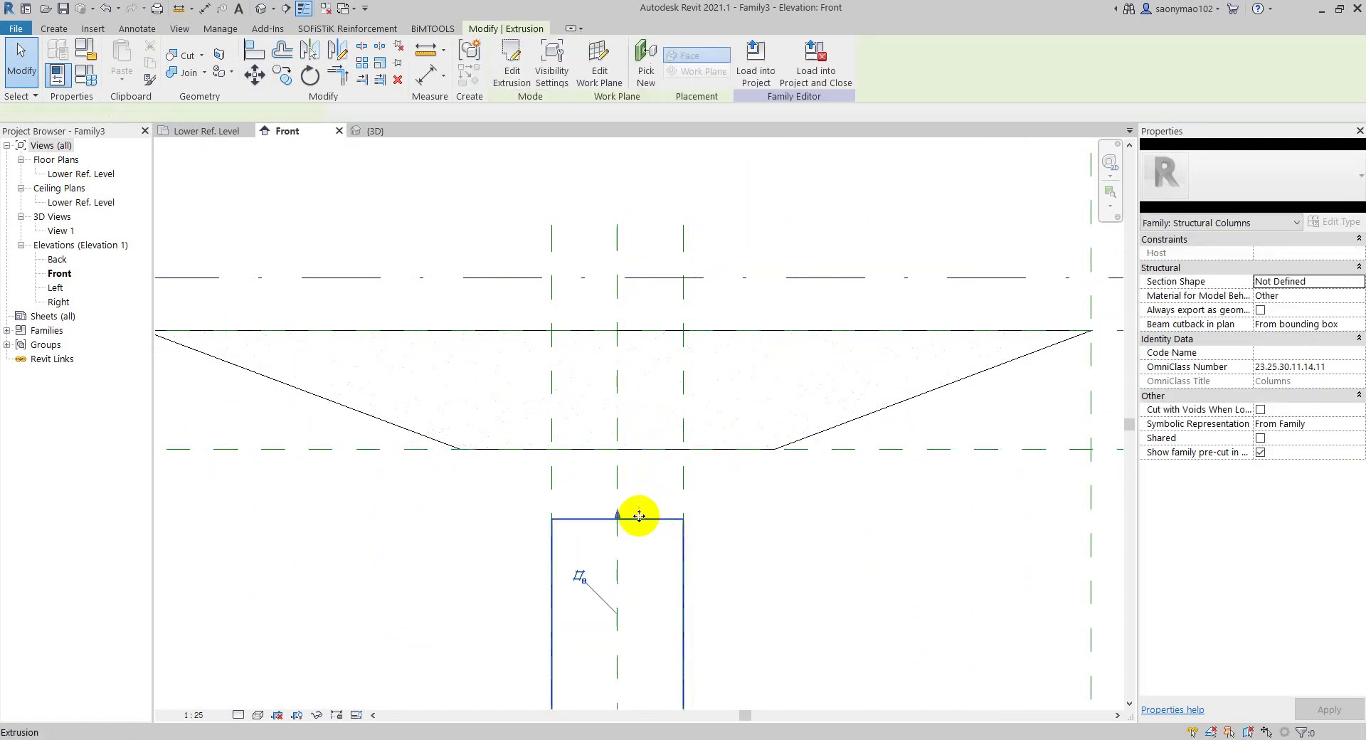
drag(619, 519, 619, 449)
click(671, 436)
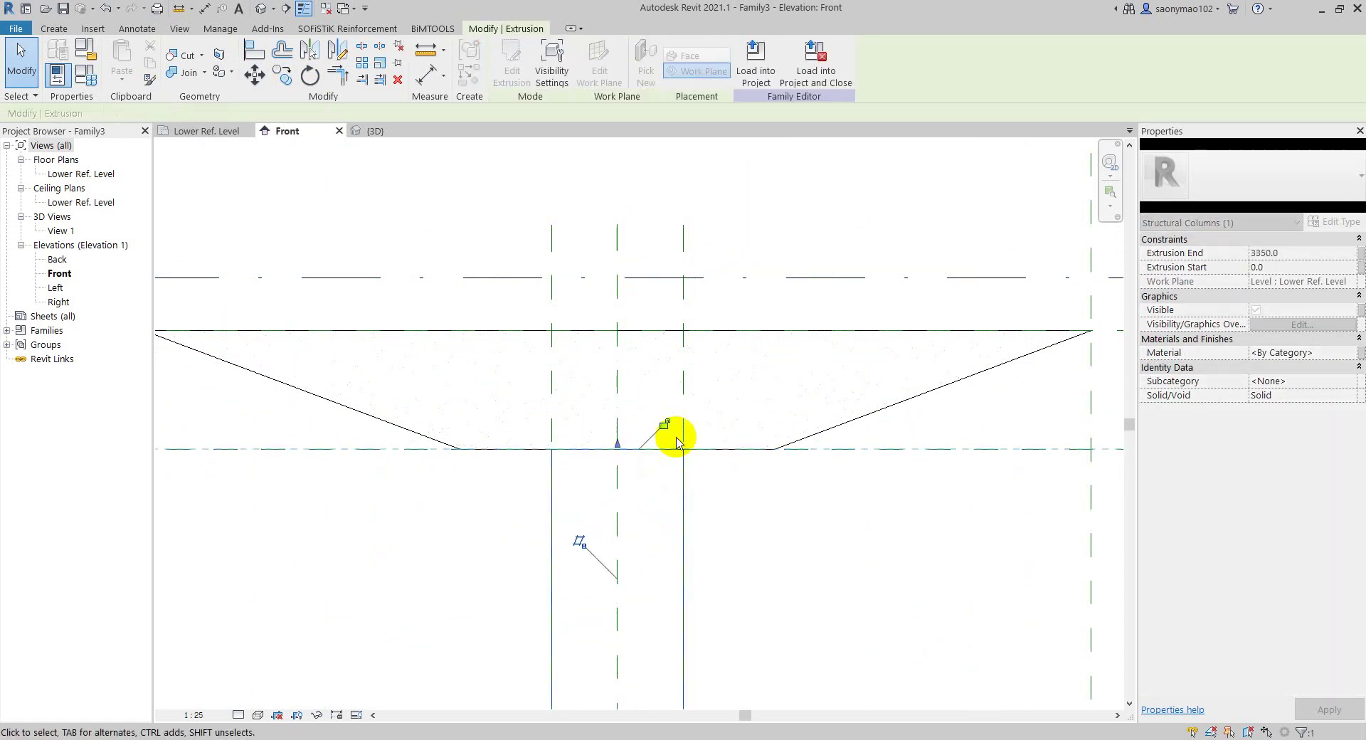
scroll(625, 463, down, 3)
mouse_move(686, 479)
middle_down()
mouse_move(619, 456)
mouse_move(621, 471)
middle_up()
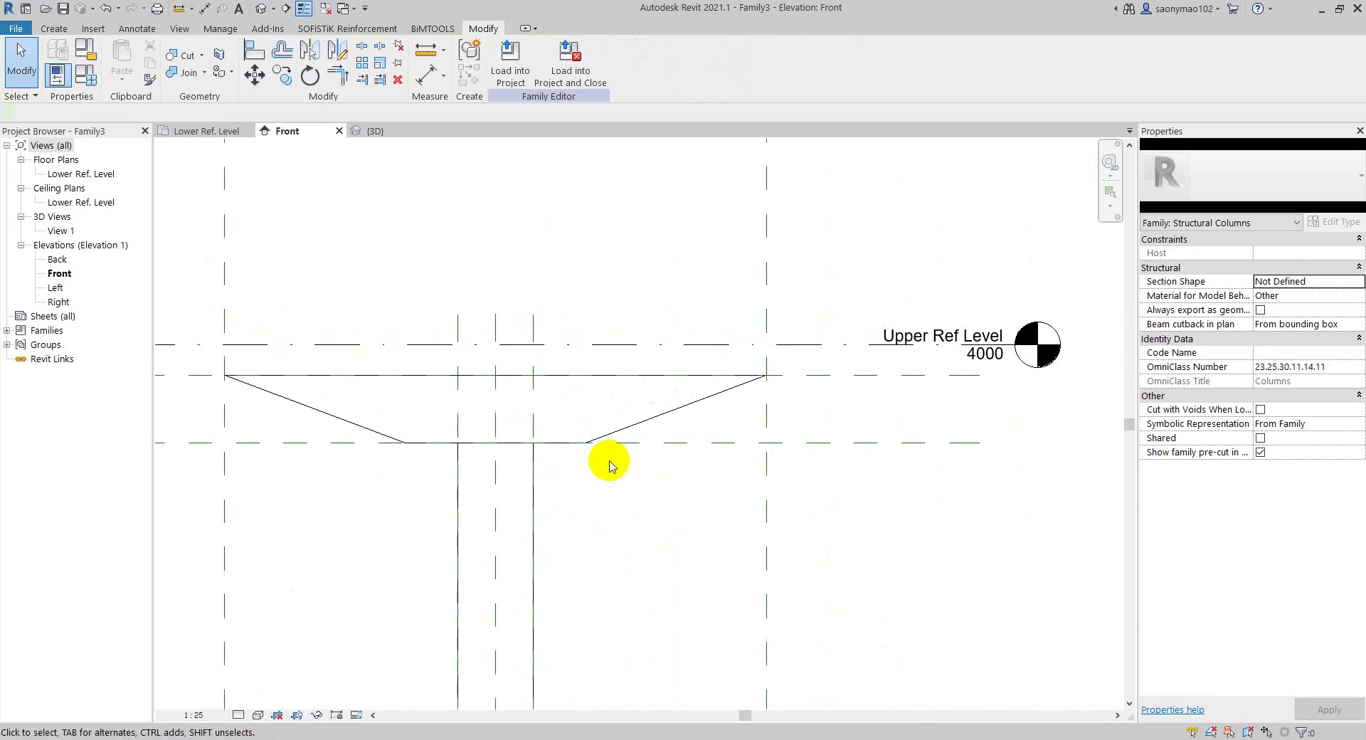
- Add aligned dimensions of 200 for slab depth and 450 for capital depth
click(426, 74)
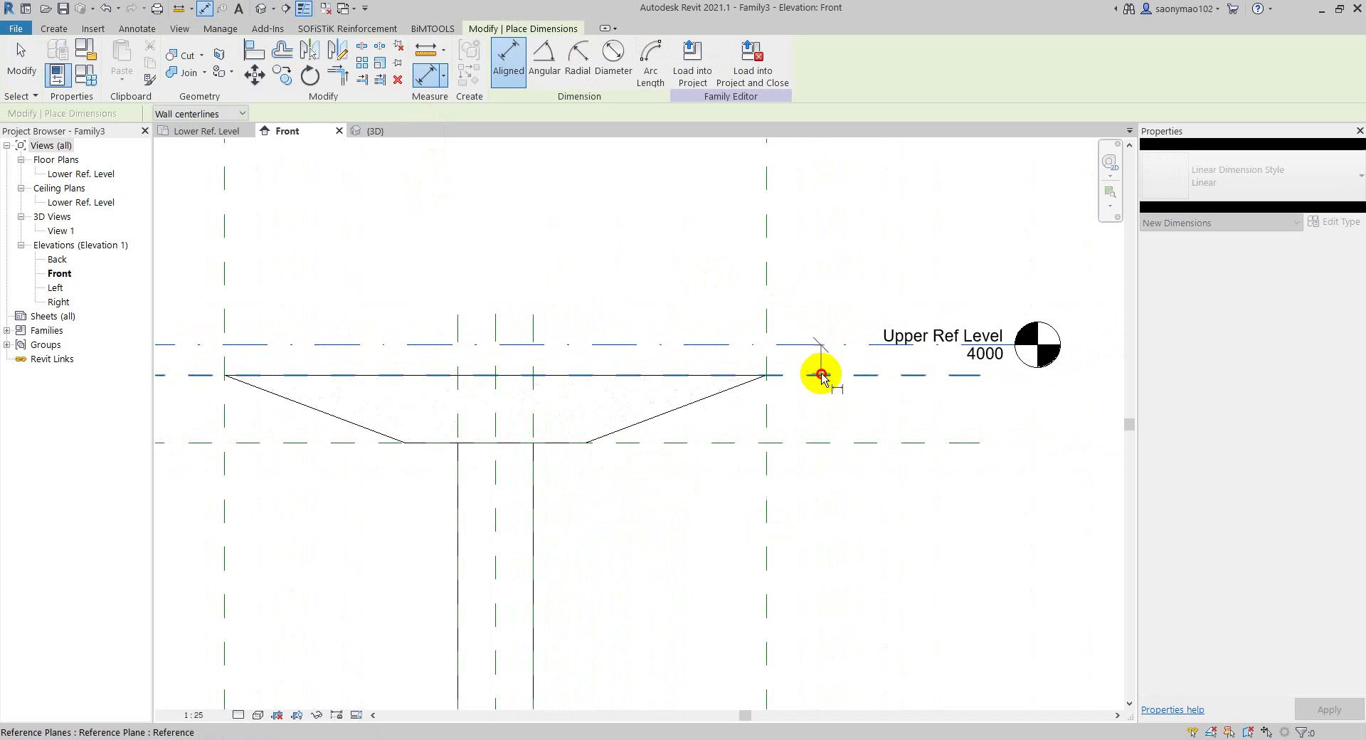
click(821, 375)
click(859, 359)
middle_drag(687, 494, 781, 491)
click(291, 368)
click(284, 435)
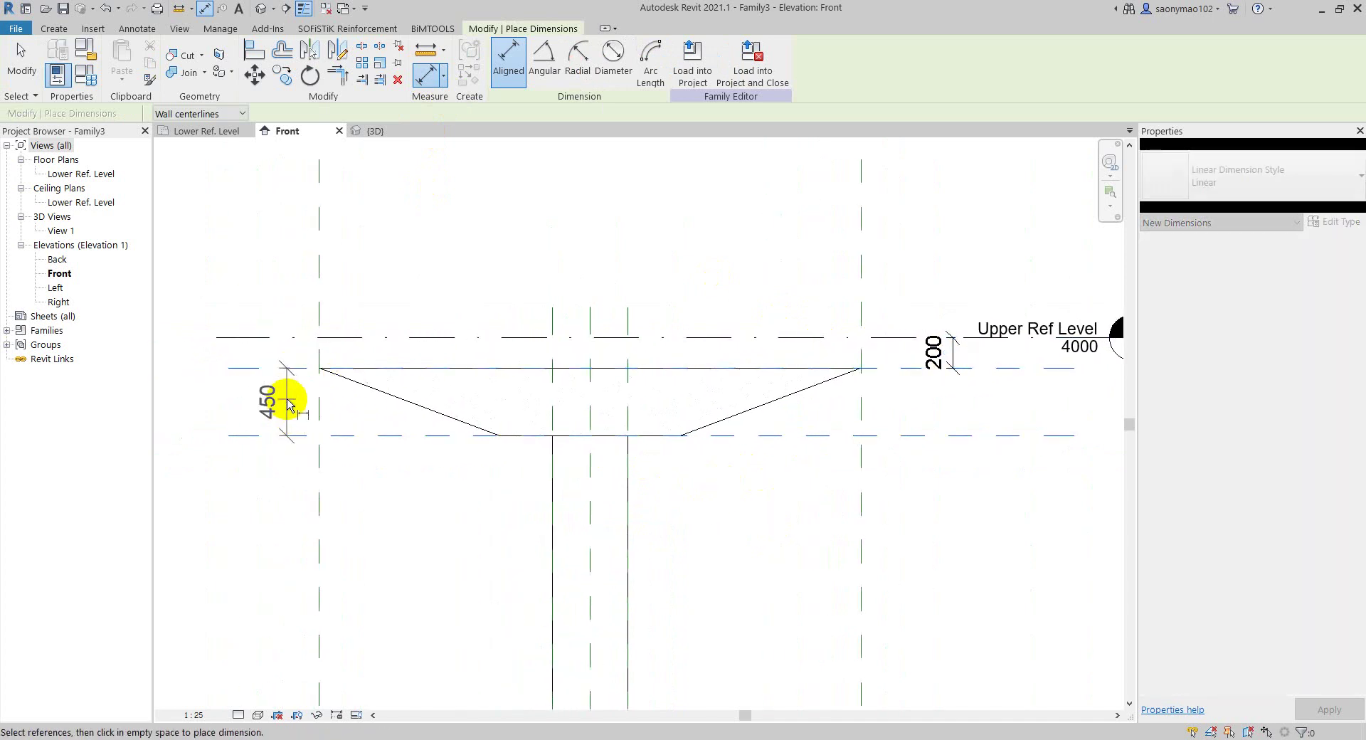
click(290, 406)
- Dimension the 3350 column height from the capital's lower plane to the Lower Ref. Level
scroll(491, 513, down, 2)
mouse_move(525, 553)
middle_down()
mouse_move(531, 397)
mouse_move(503, 512)
middle_up()
click(406, 283)
click(405, 663)
click(432, 559)
scroll(427, 385, up, 2)
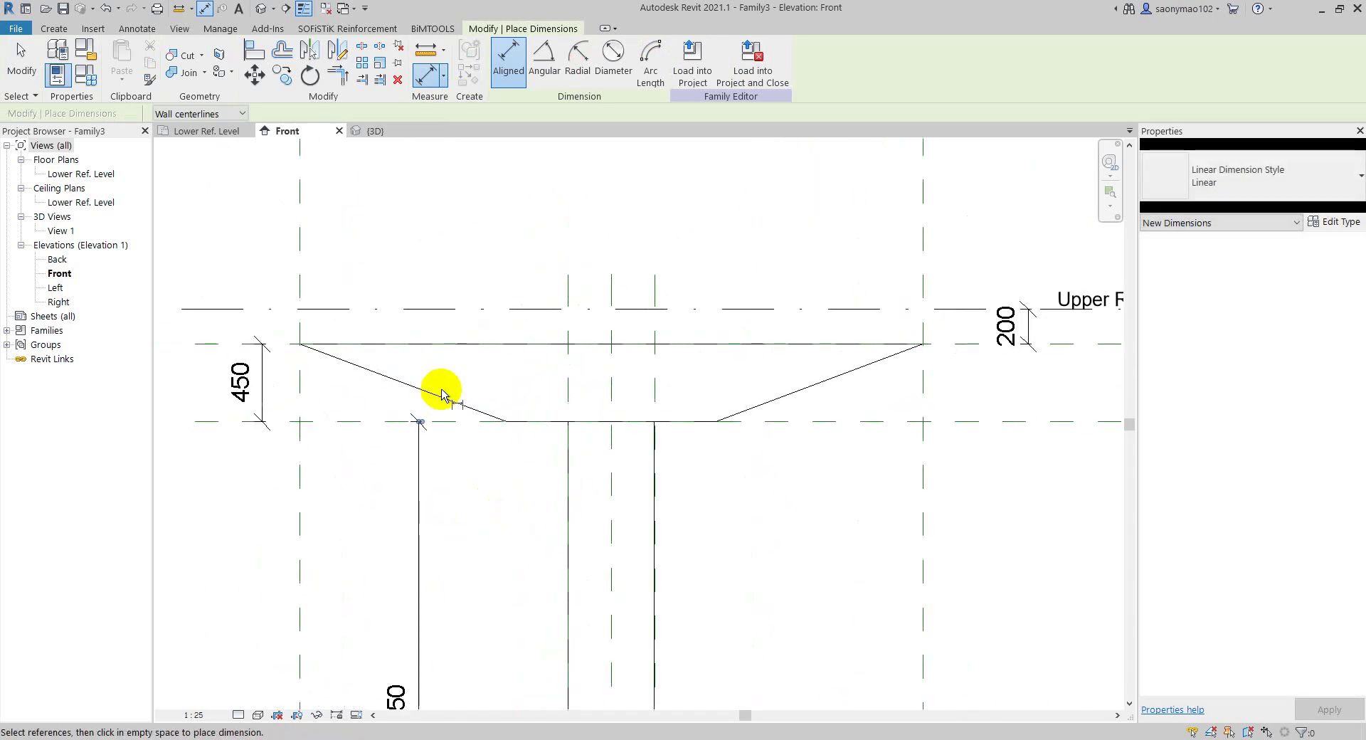
scroll(441, 394, down, 1)
middle_drag(451, 390, 434, 405)
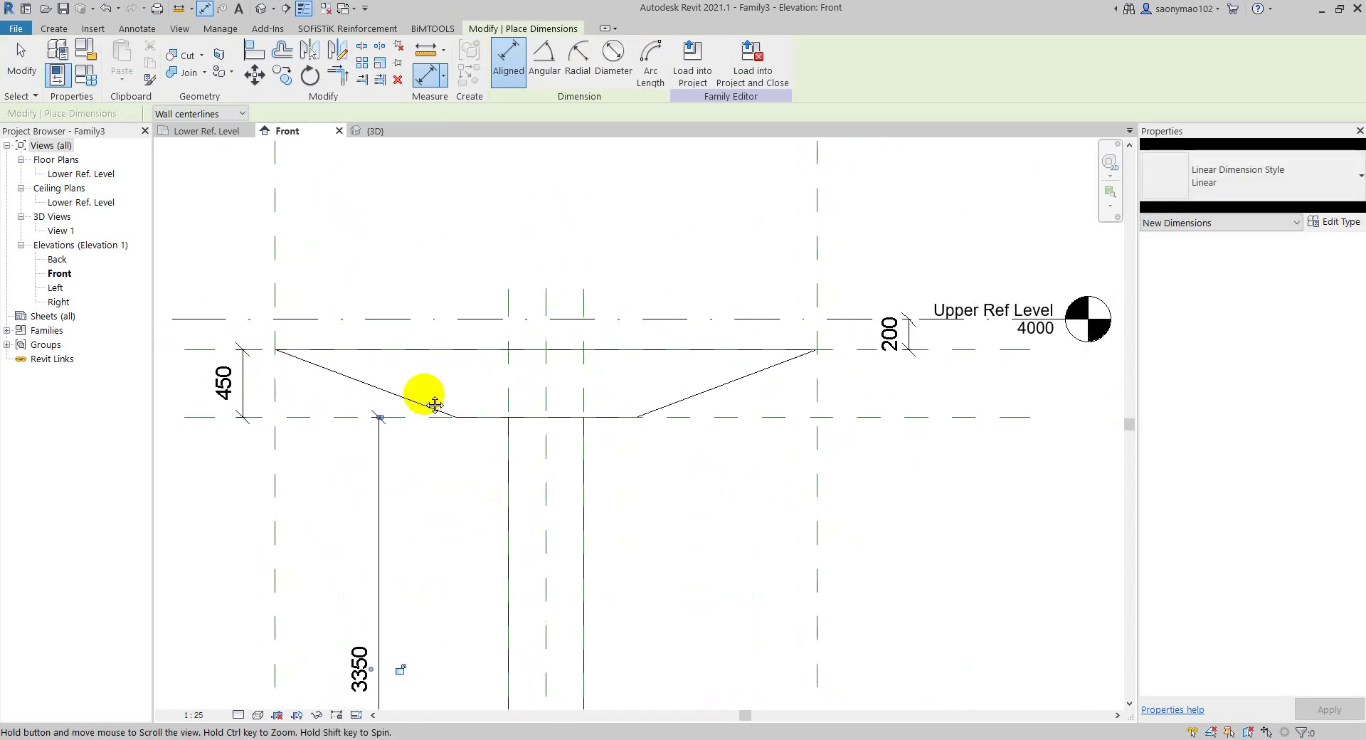
key(Escape)
click(891, 333)
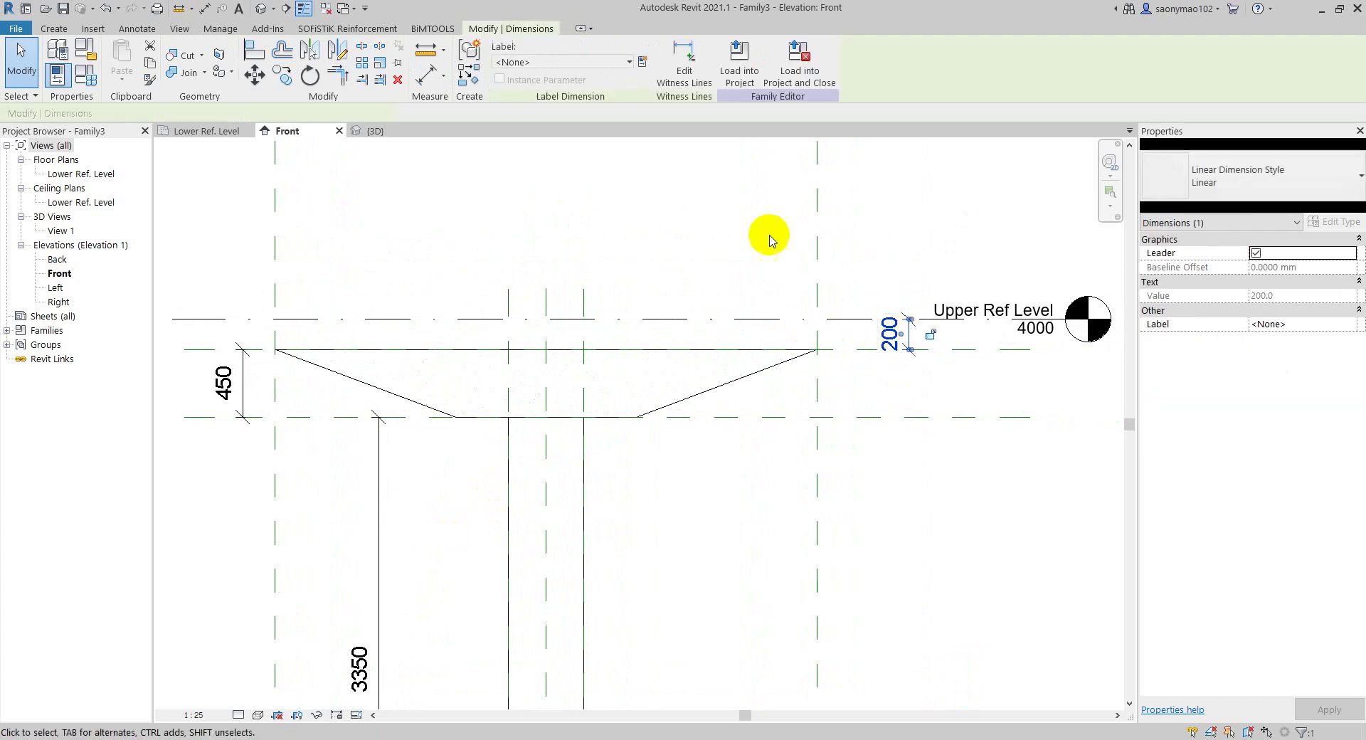
- Label the 200 dimension Slab Thickness and the 450 dimension Capital Thickness as new type parameters
click(640, 63)
text(Slab Thickness)
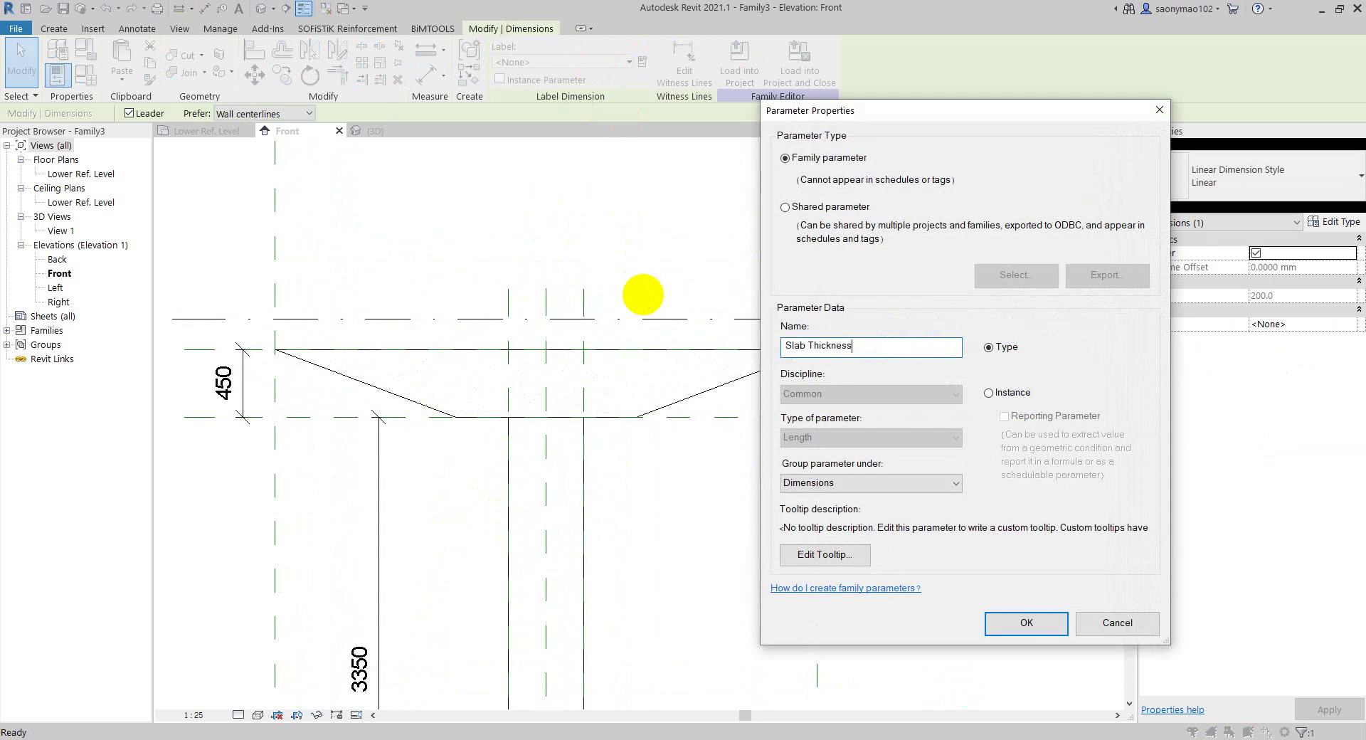
key(Return)
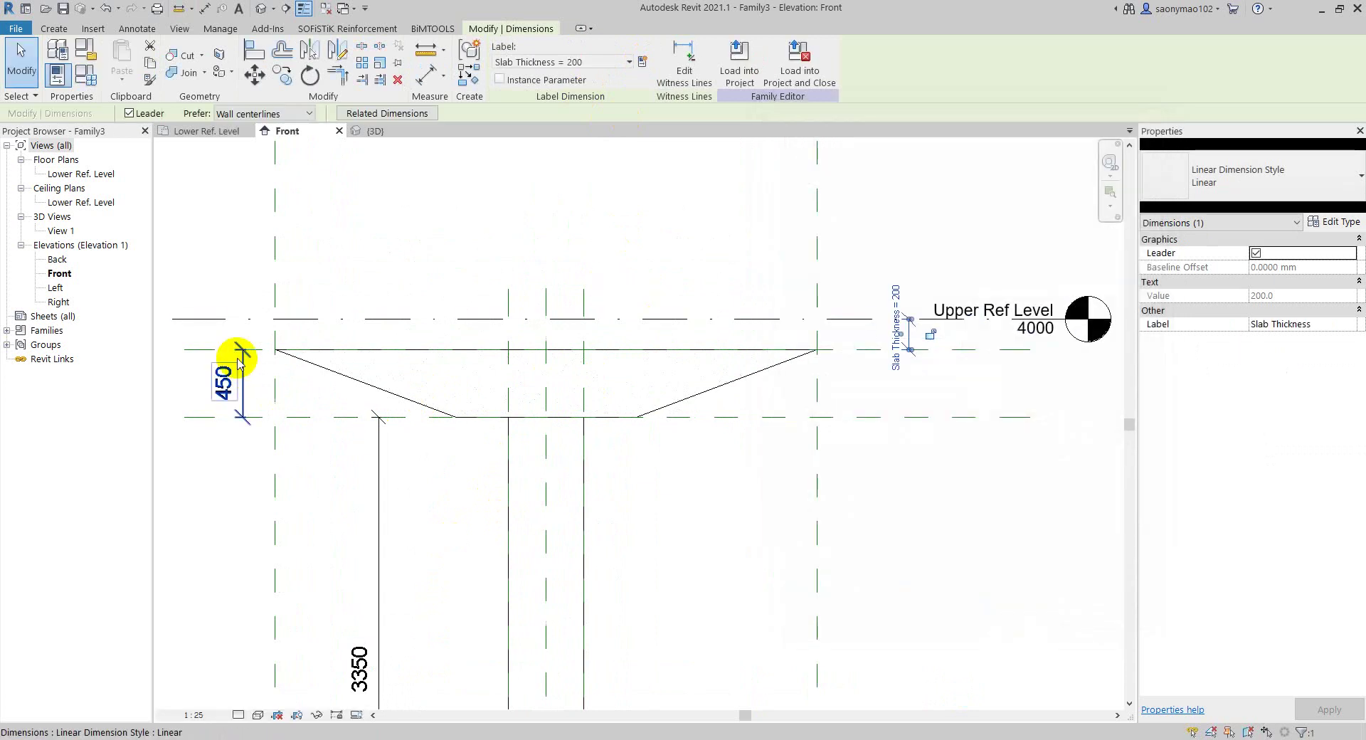
click(245, 370)
click(642, 62)
text(Capital Thickness)
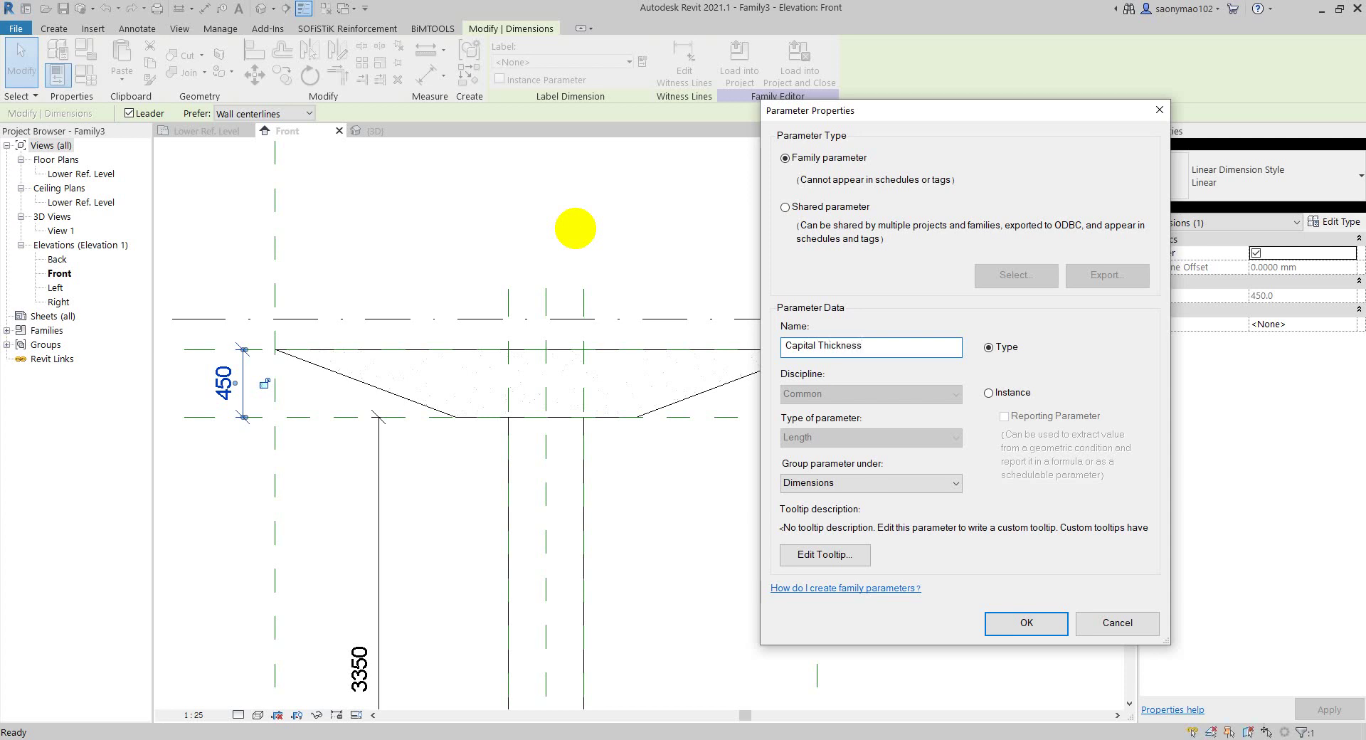
key(Return)
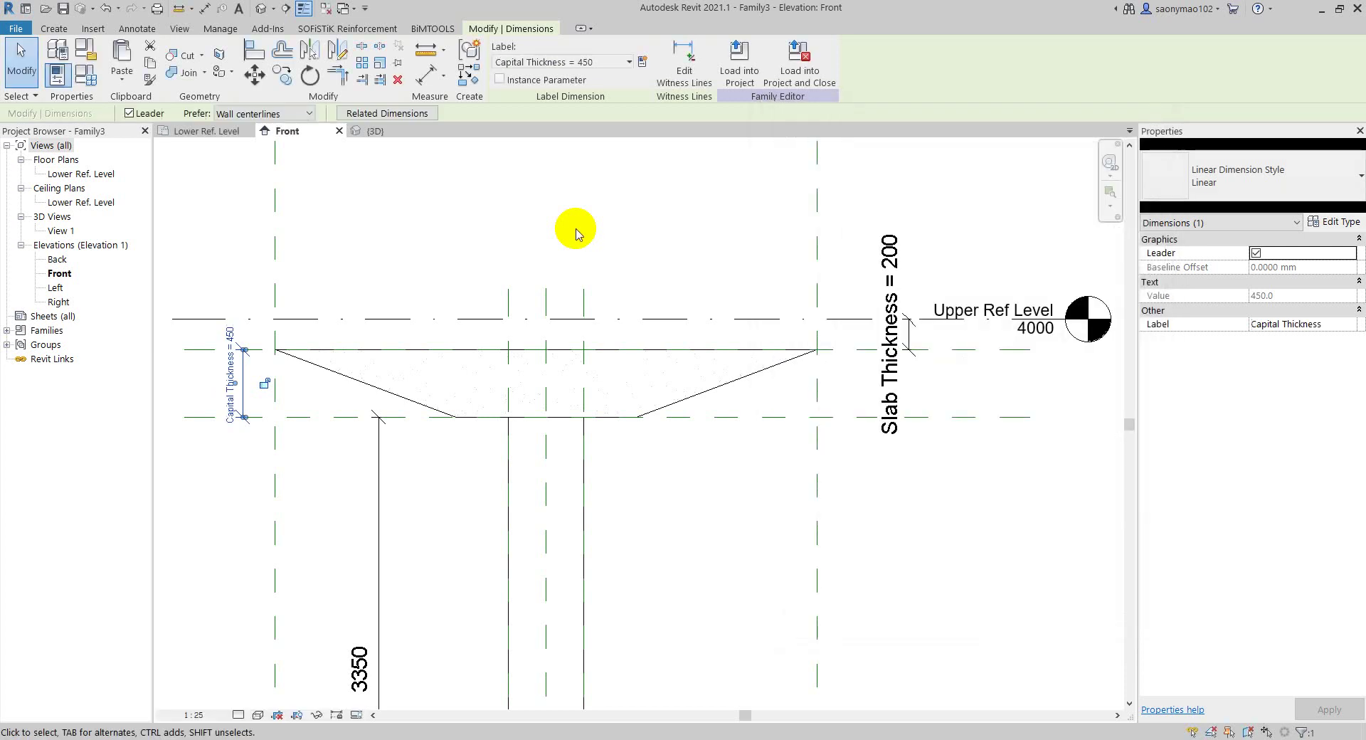
key(Escape)
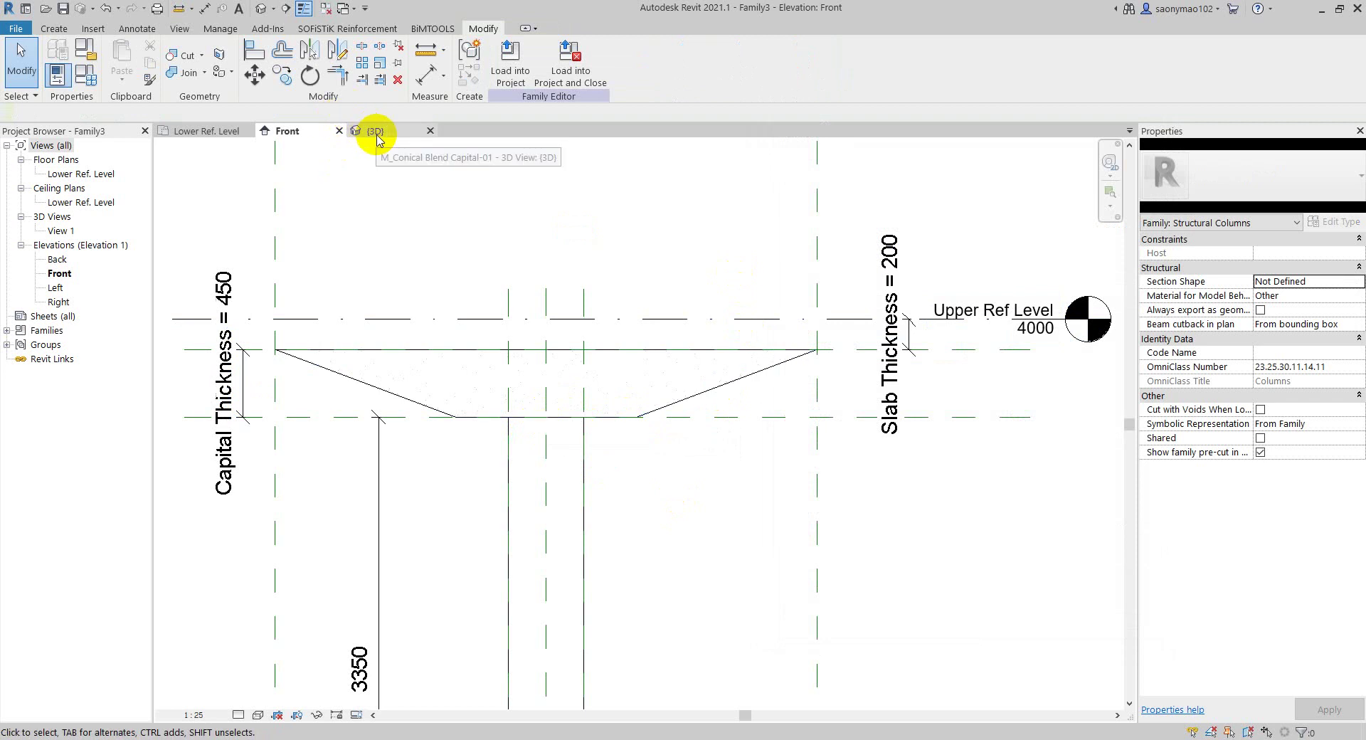
- Review the capital in plan, Front and 3D, then select the nested capital in Lower Ref. Level
click(212, 133)
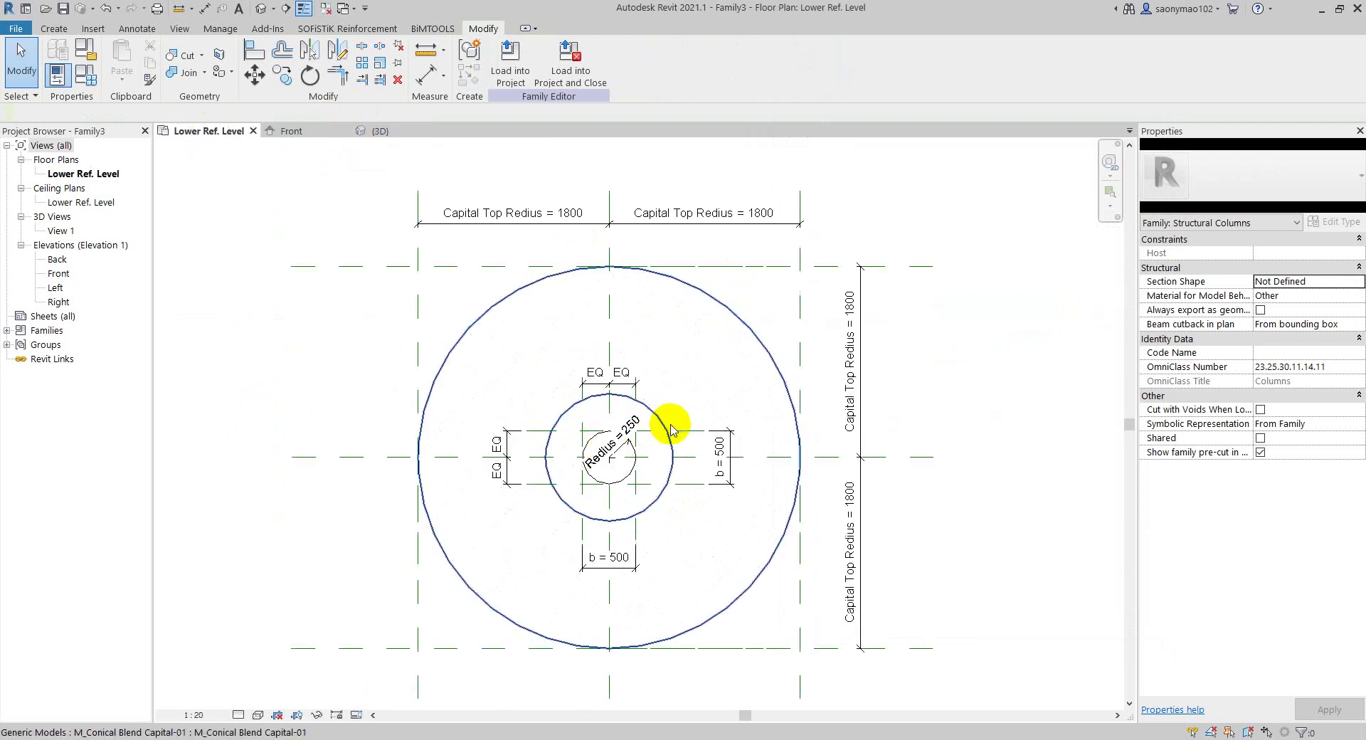
middle_drag(671, 427, 651, 421)
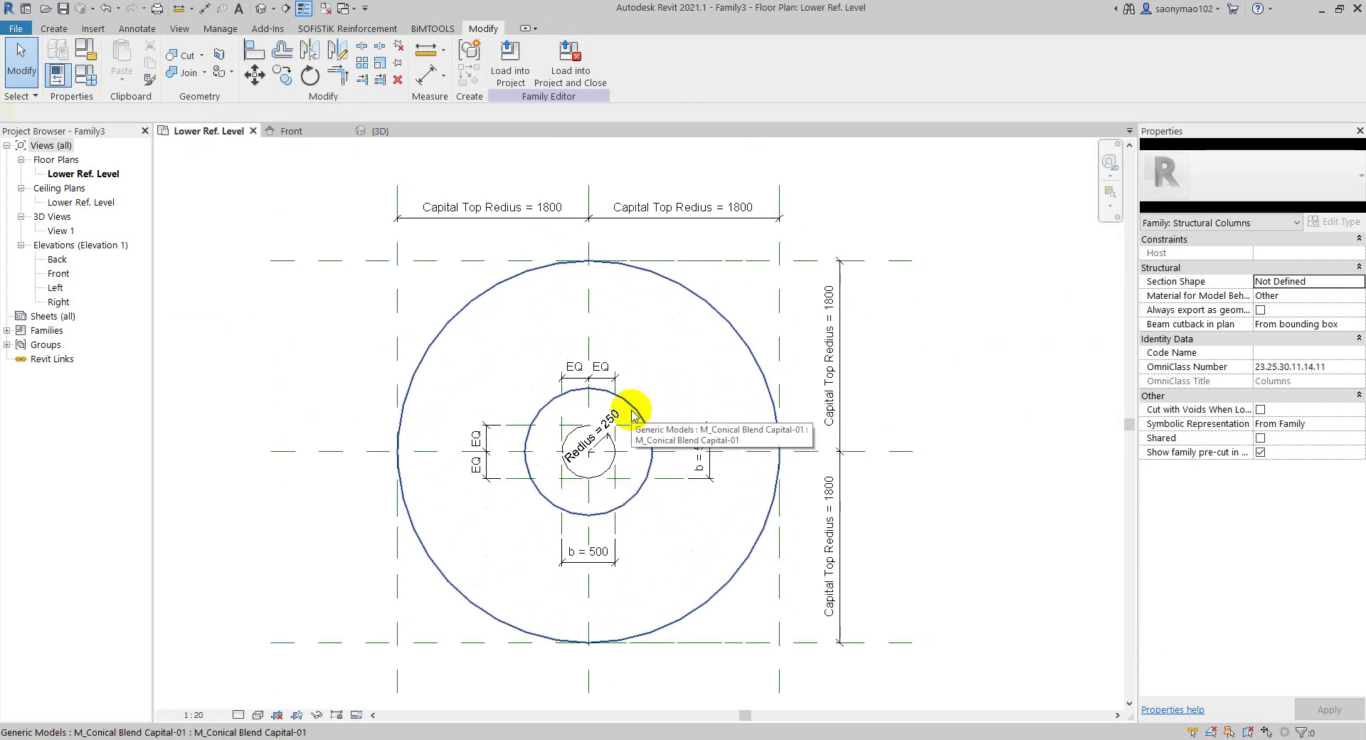
click(320, 131)
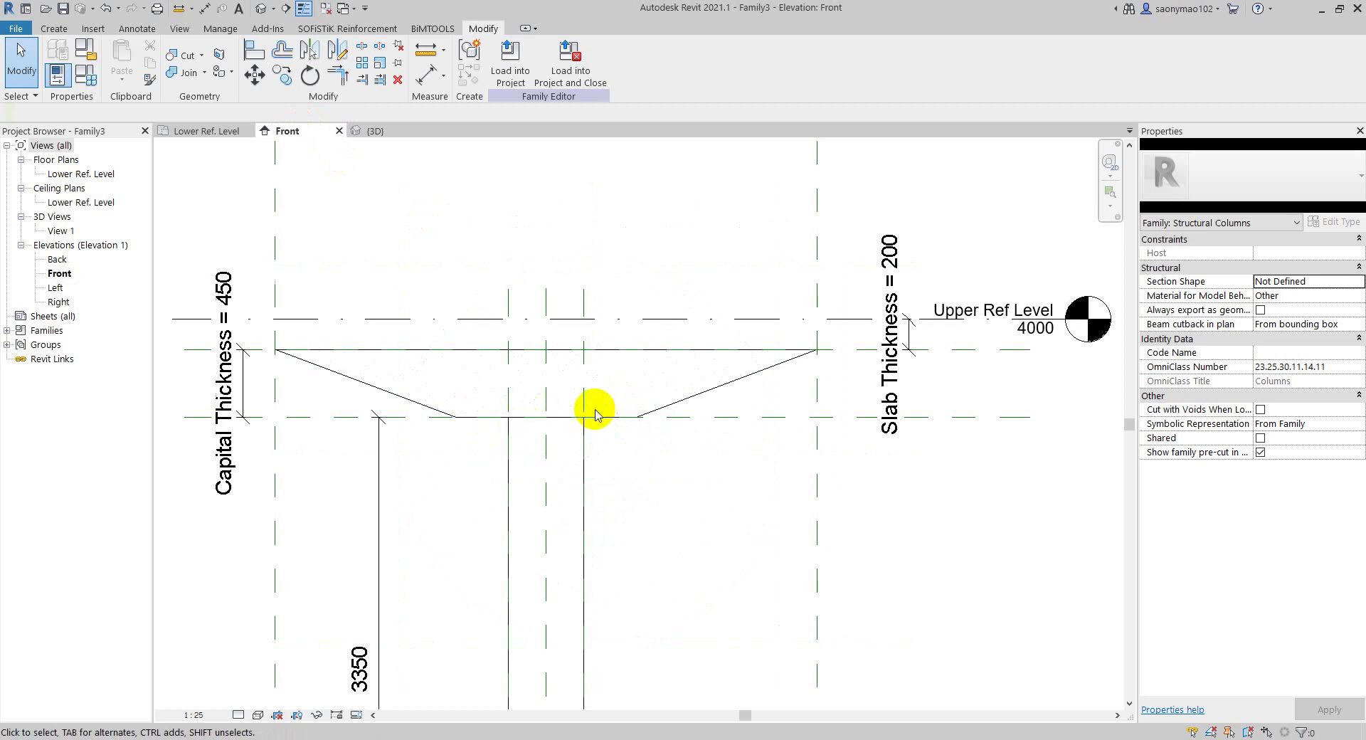
click(377, 131)
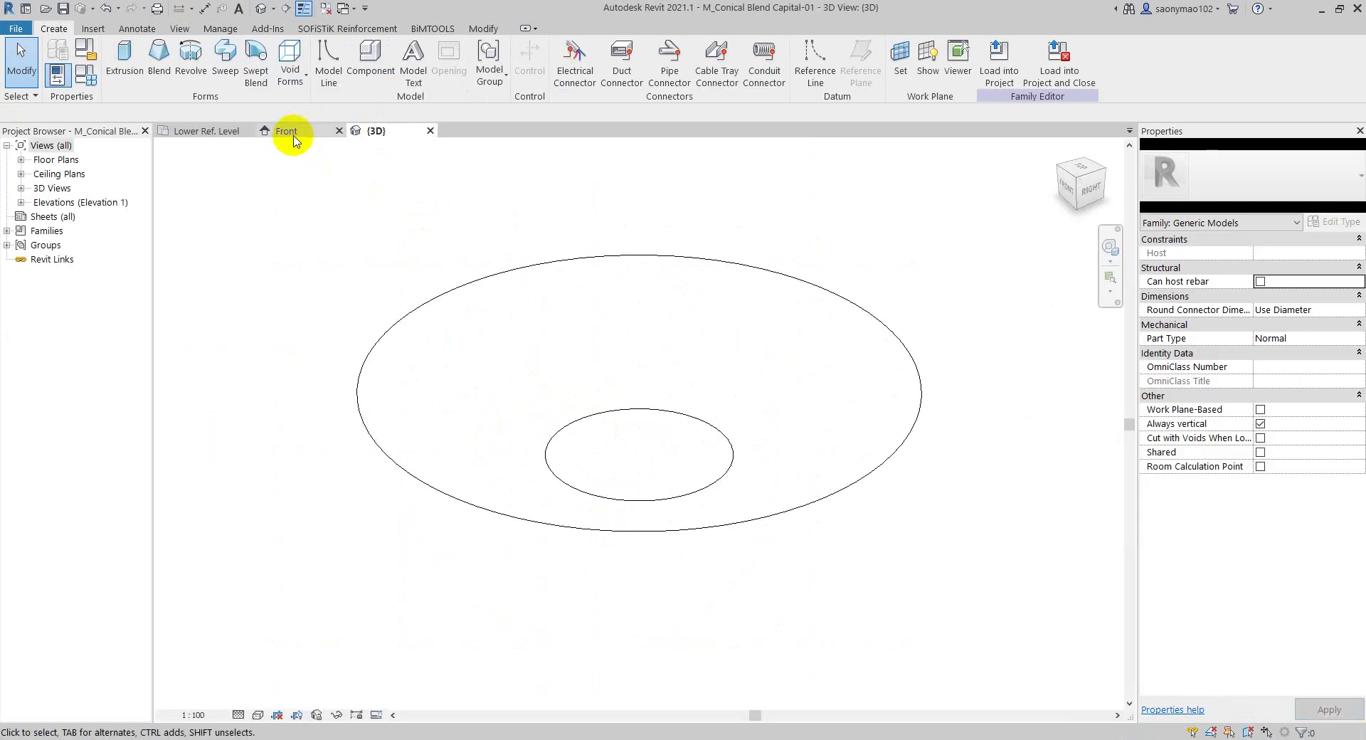
click(288, 132)
click(206, 131)
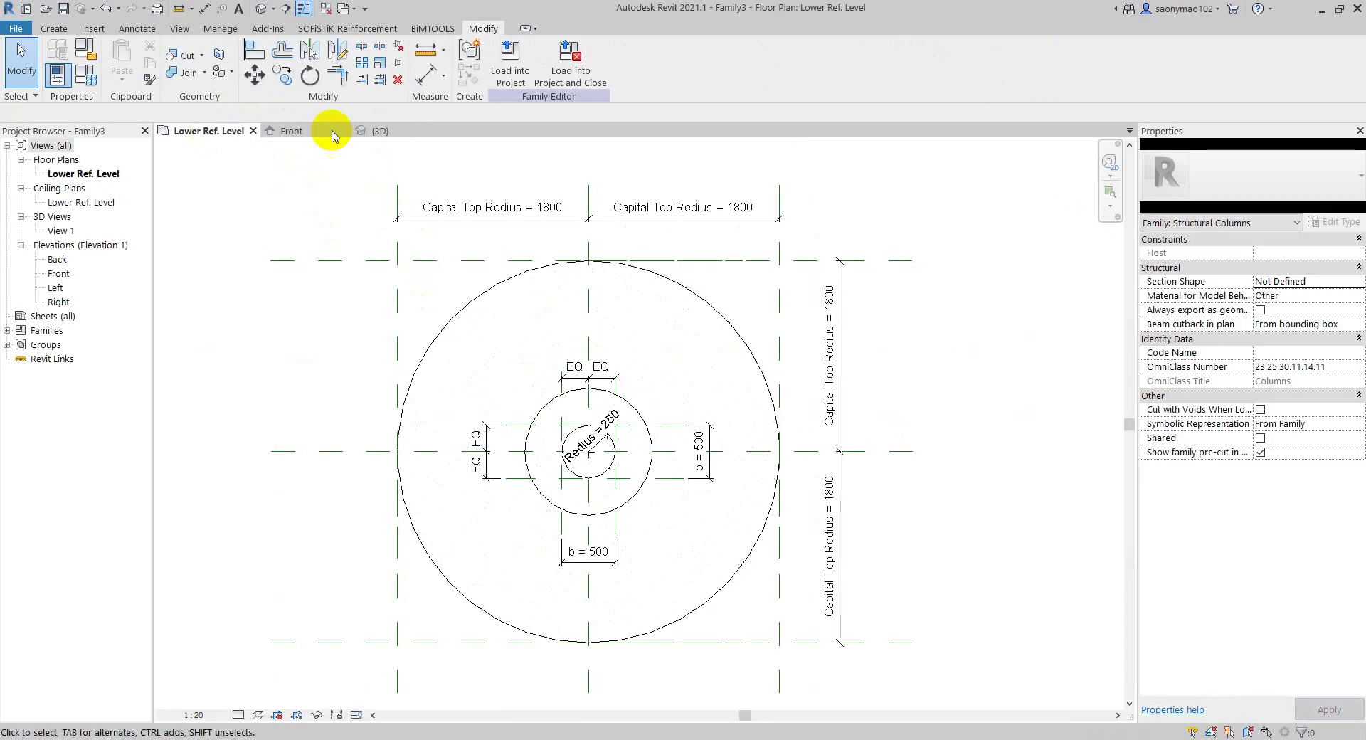
click(687, 299)
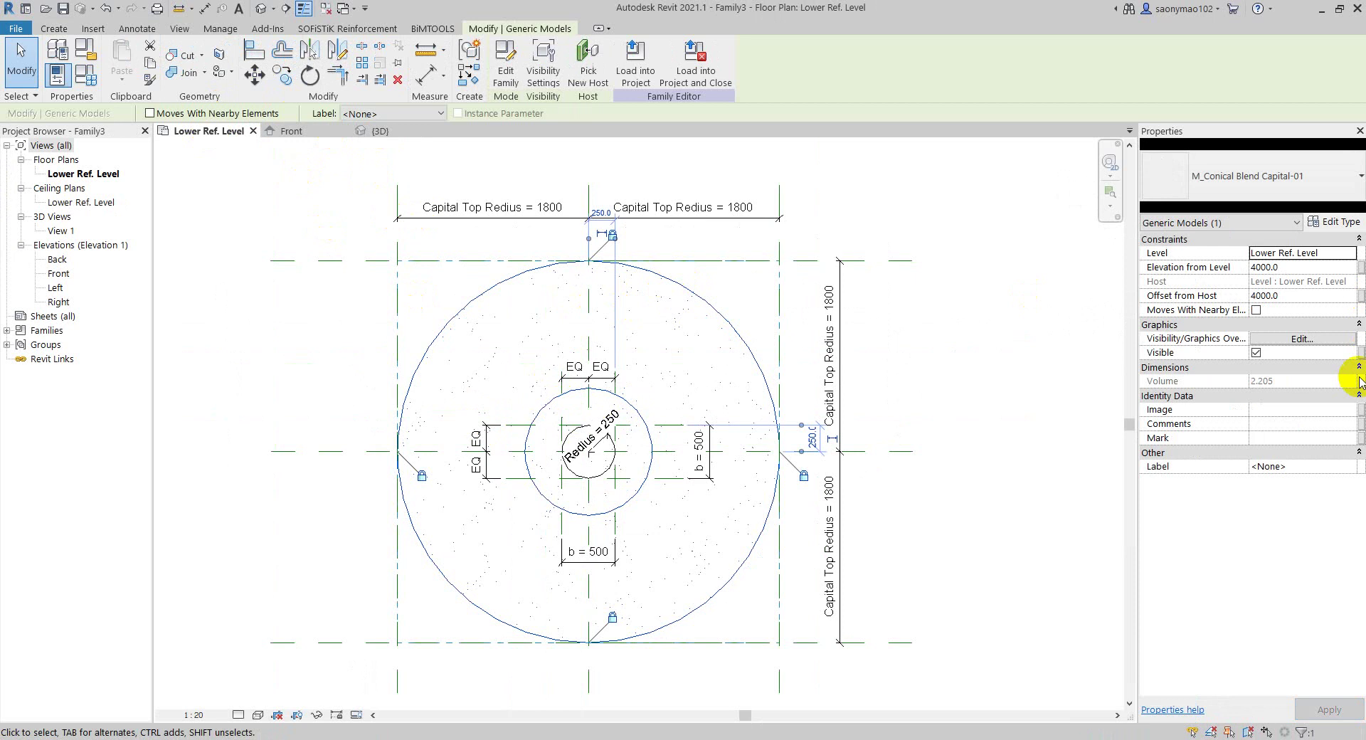
- Link the capital's Cap Materials to Structural Material and Cap Base Radius to Redius
click(1345, 226)
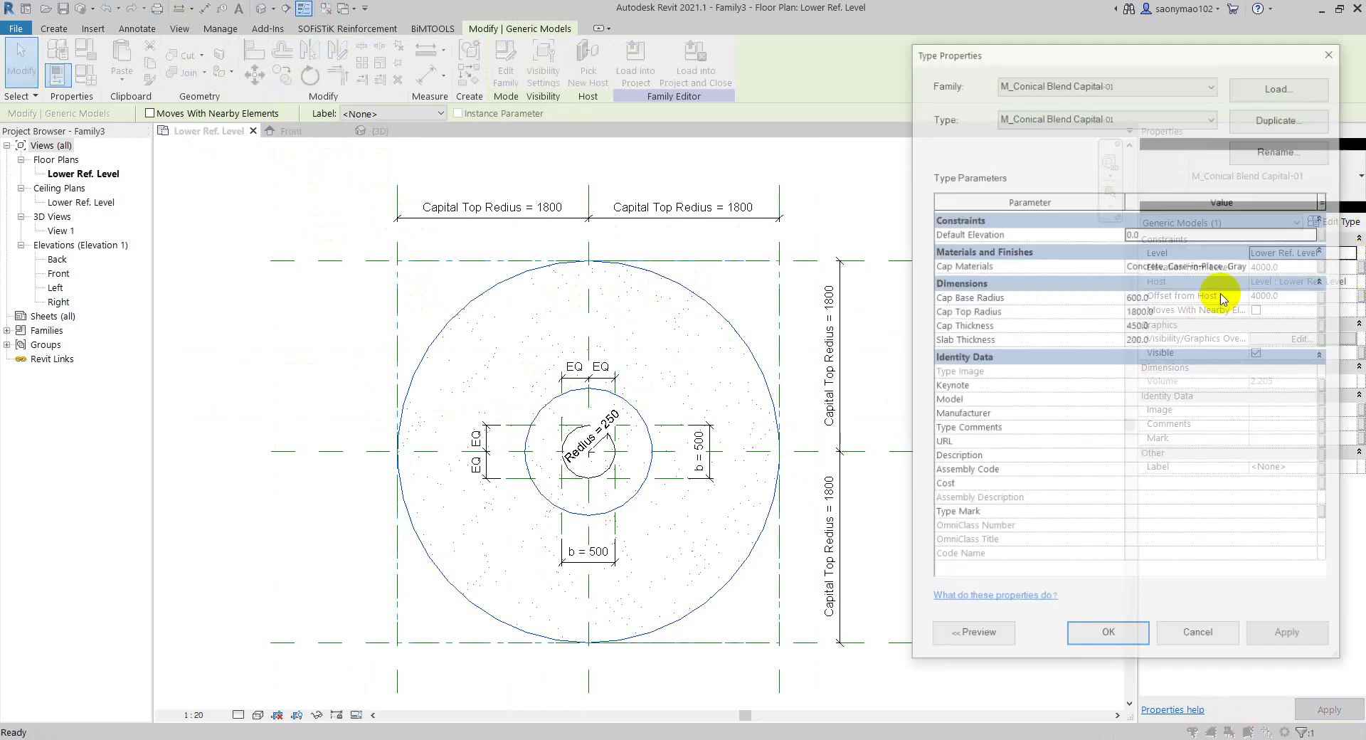
click(1322, 265)
click(533, 295)
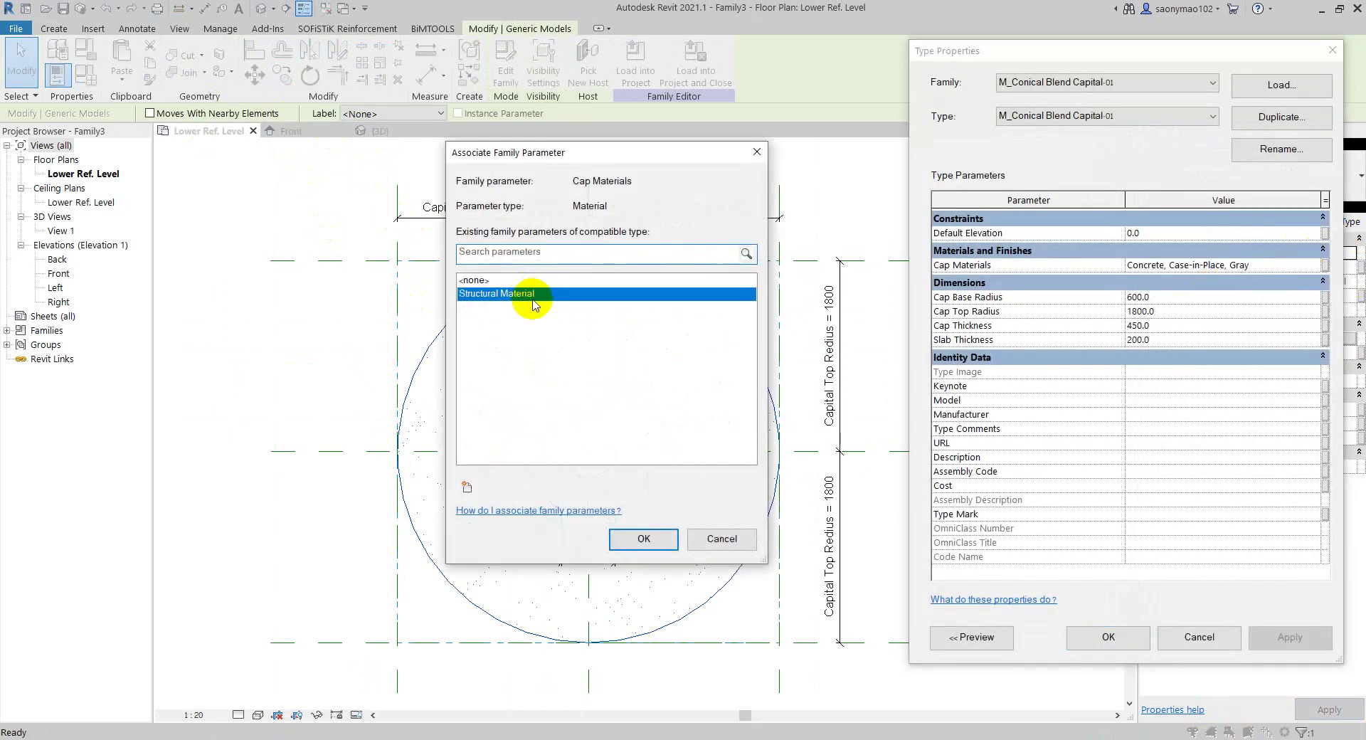
click(632, 539)
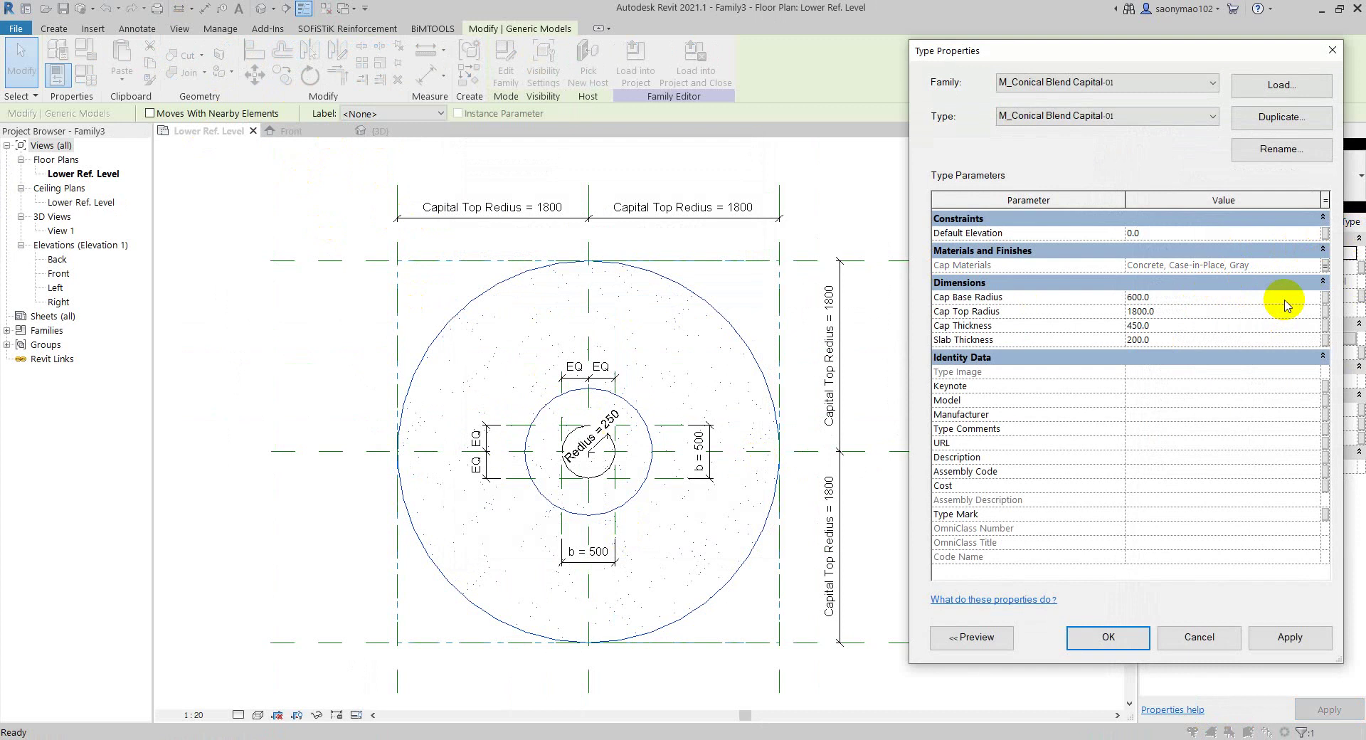
click(1323, 297)
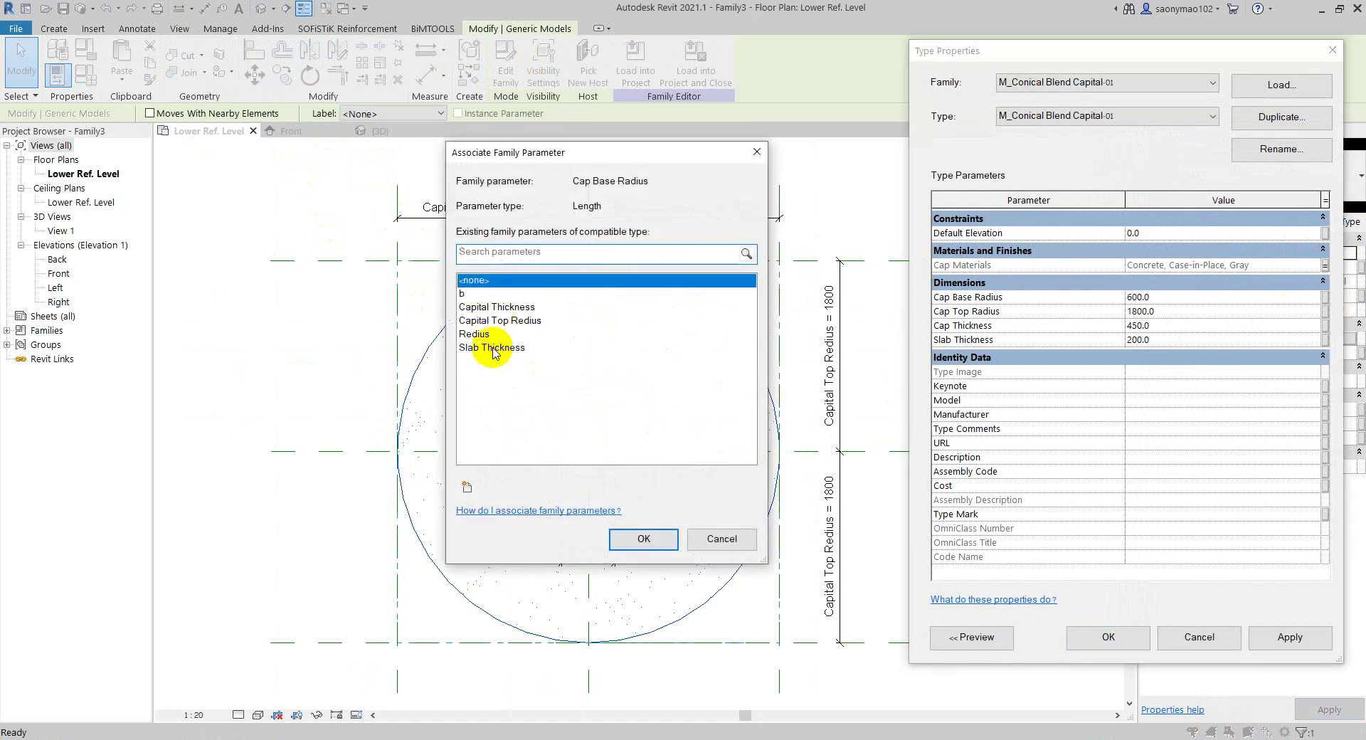
click(474, 334)
click(644, 538)
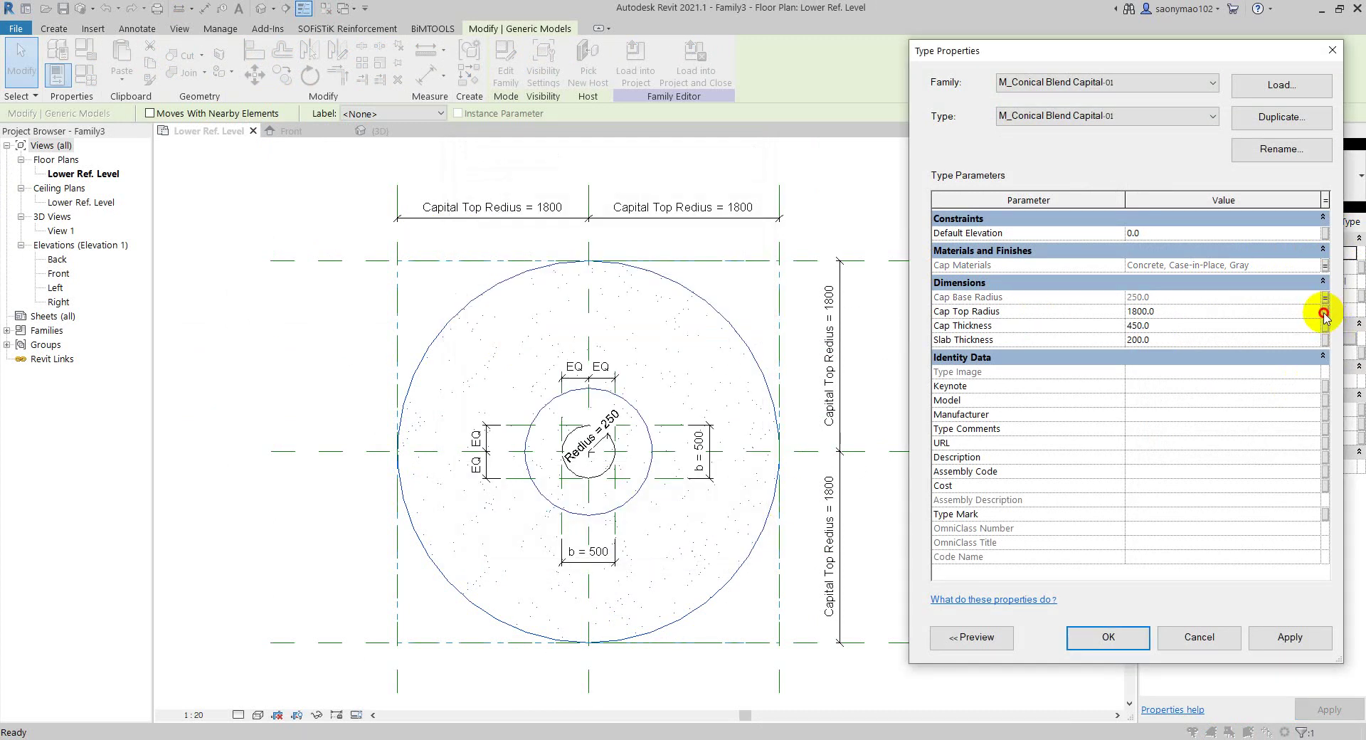
- Link Cap Top Radius, Cap Thickness and Slab Thickness to the matching family parameters, then apply
click(1323, 313)
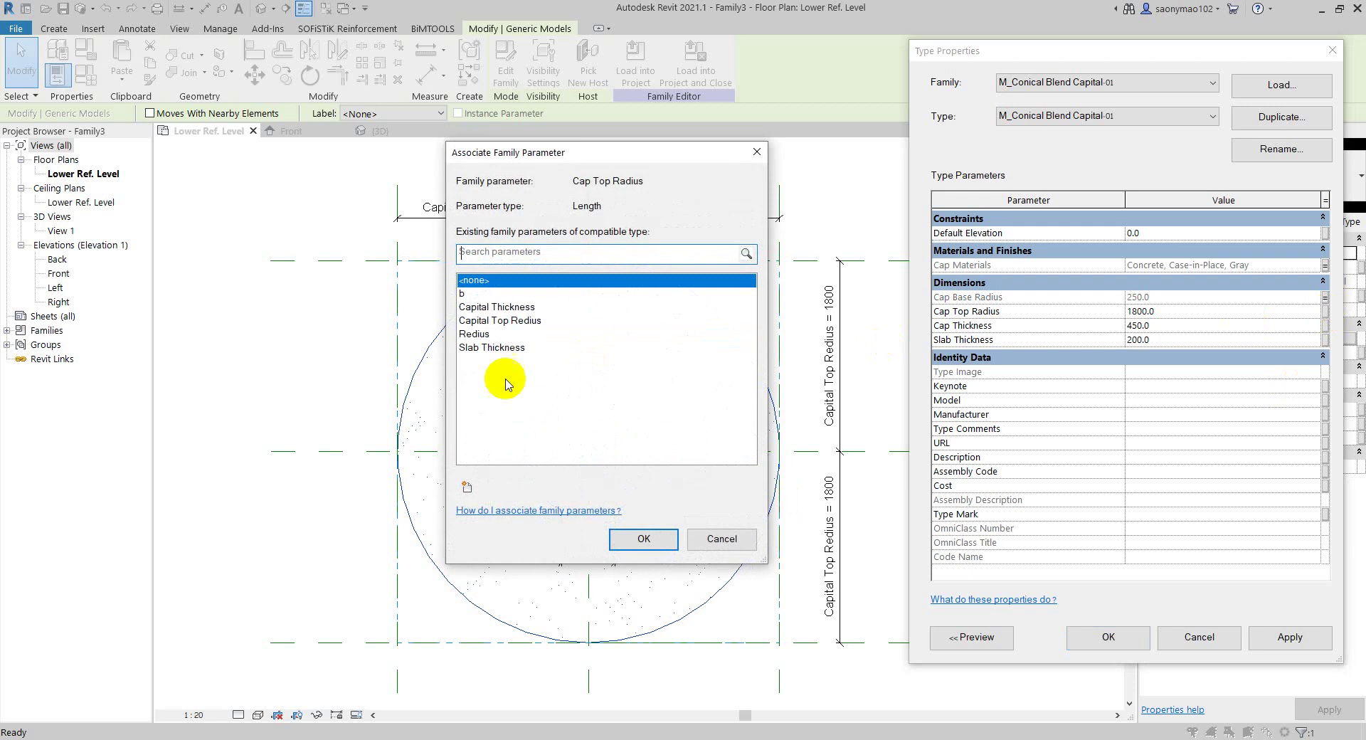
click(514, 324)
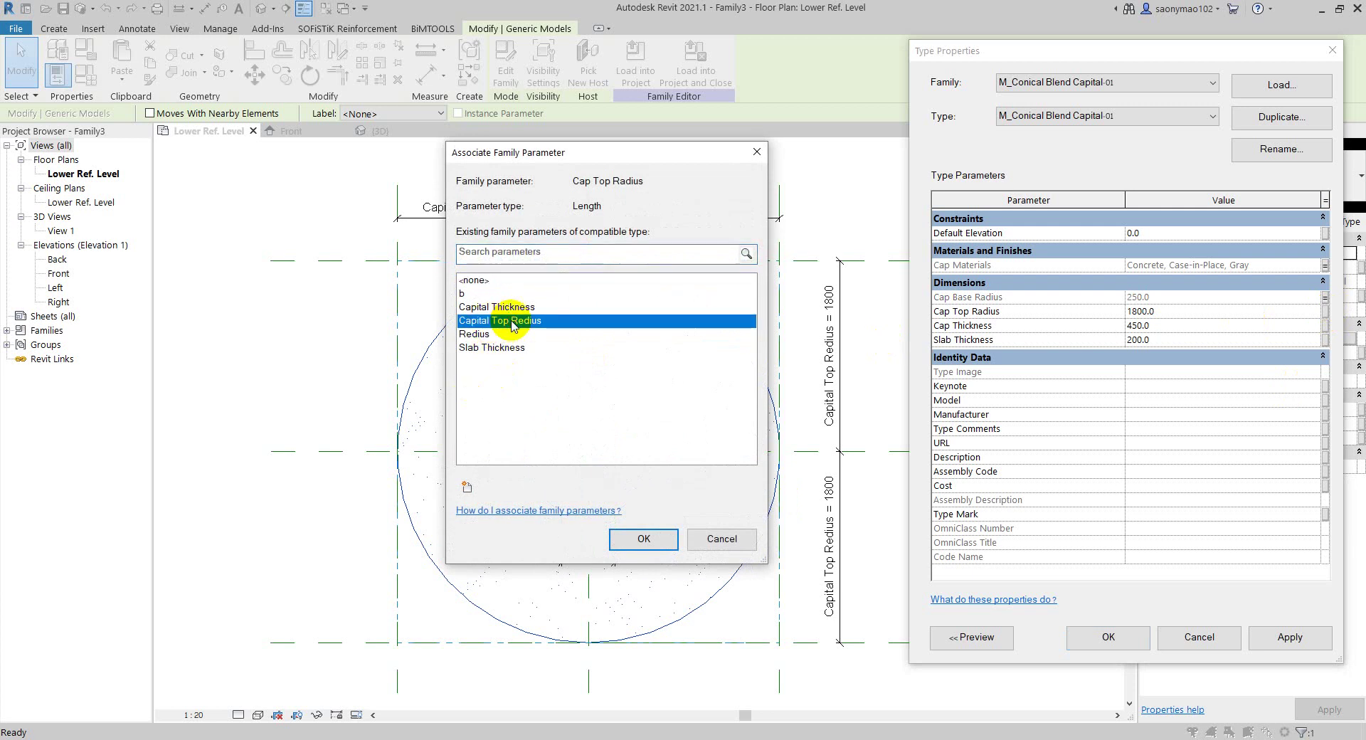
click(649, 539)
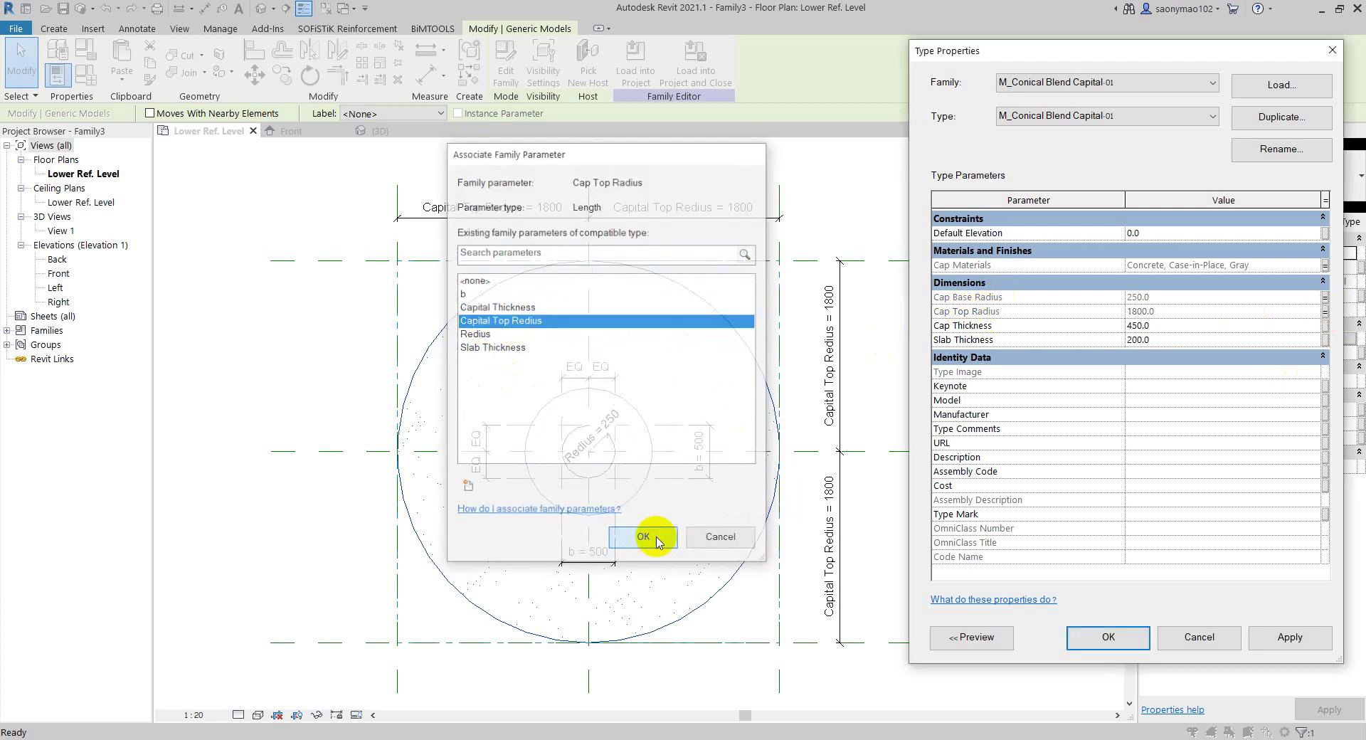
click(1322, 325)
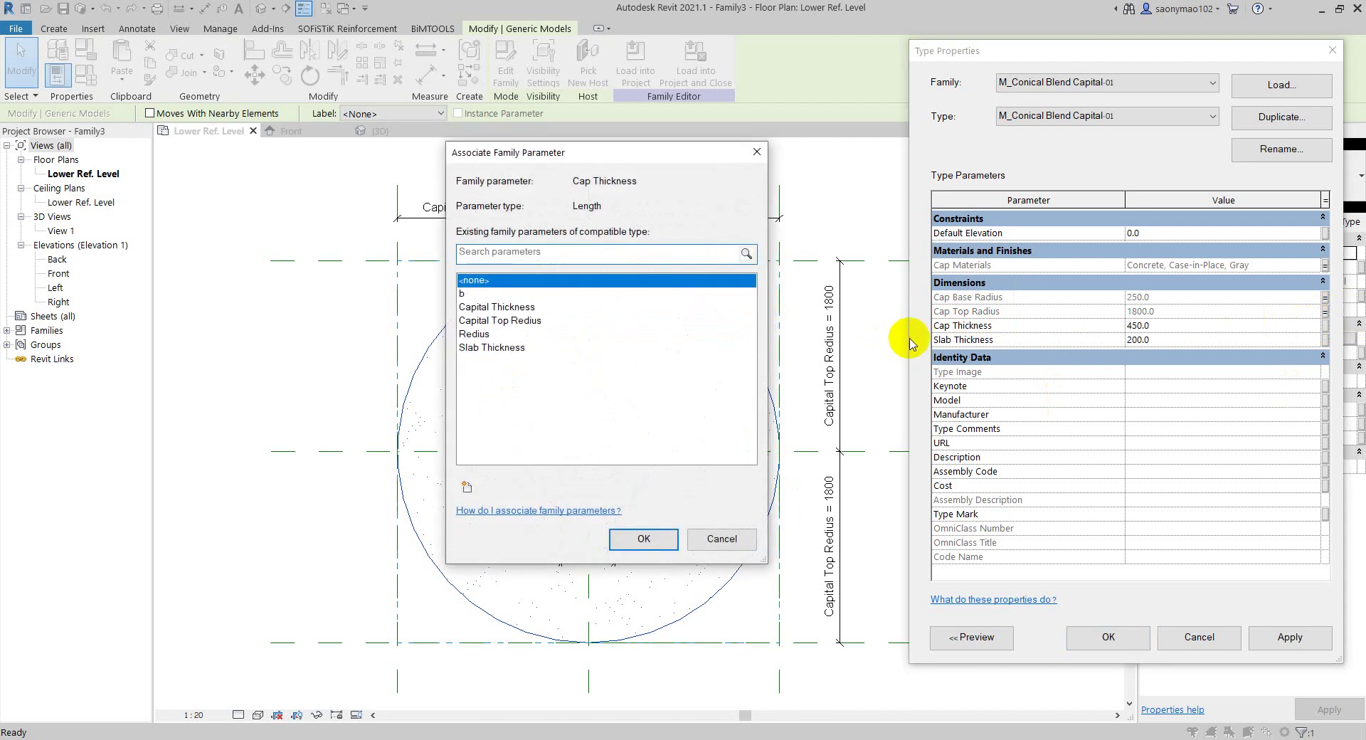
click(519, 313)
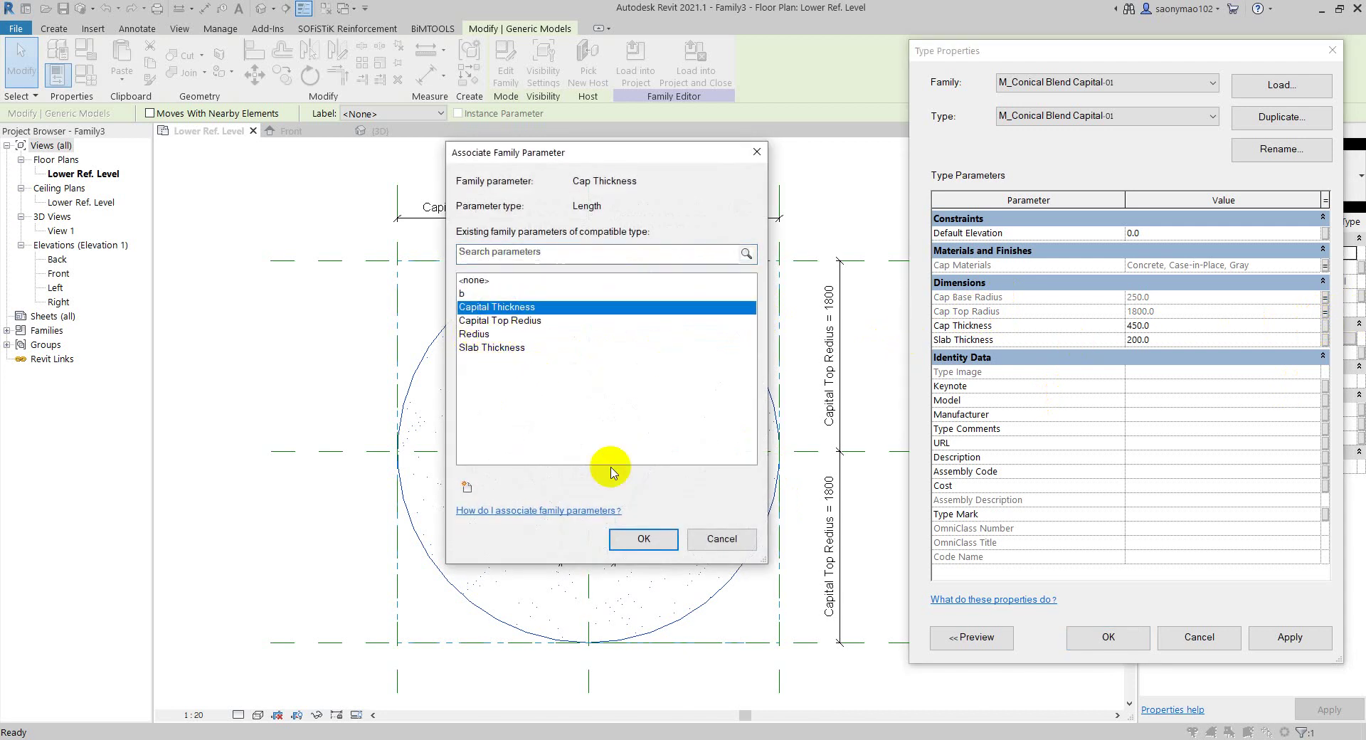
click(643, 539)
click(1324, 341)
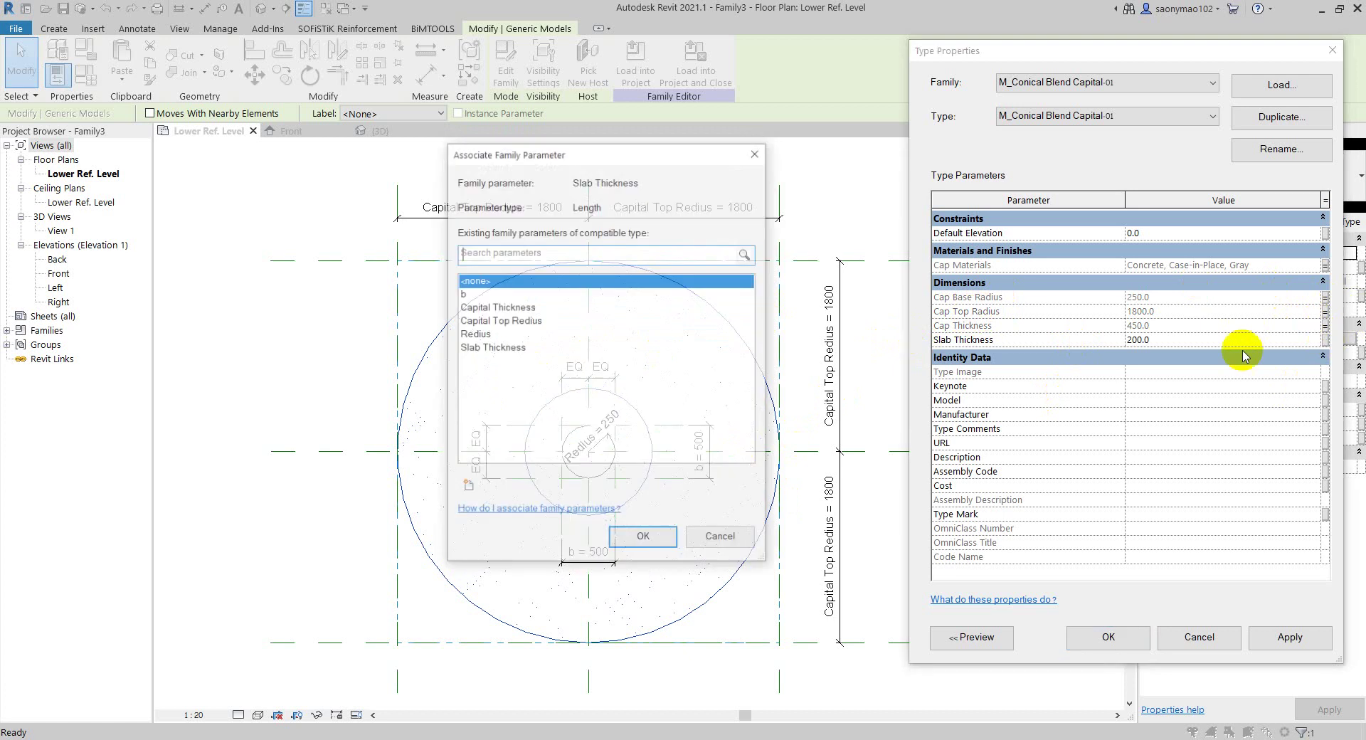
click(562, 347)
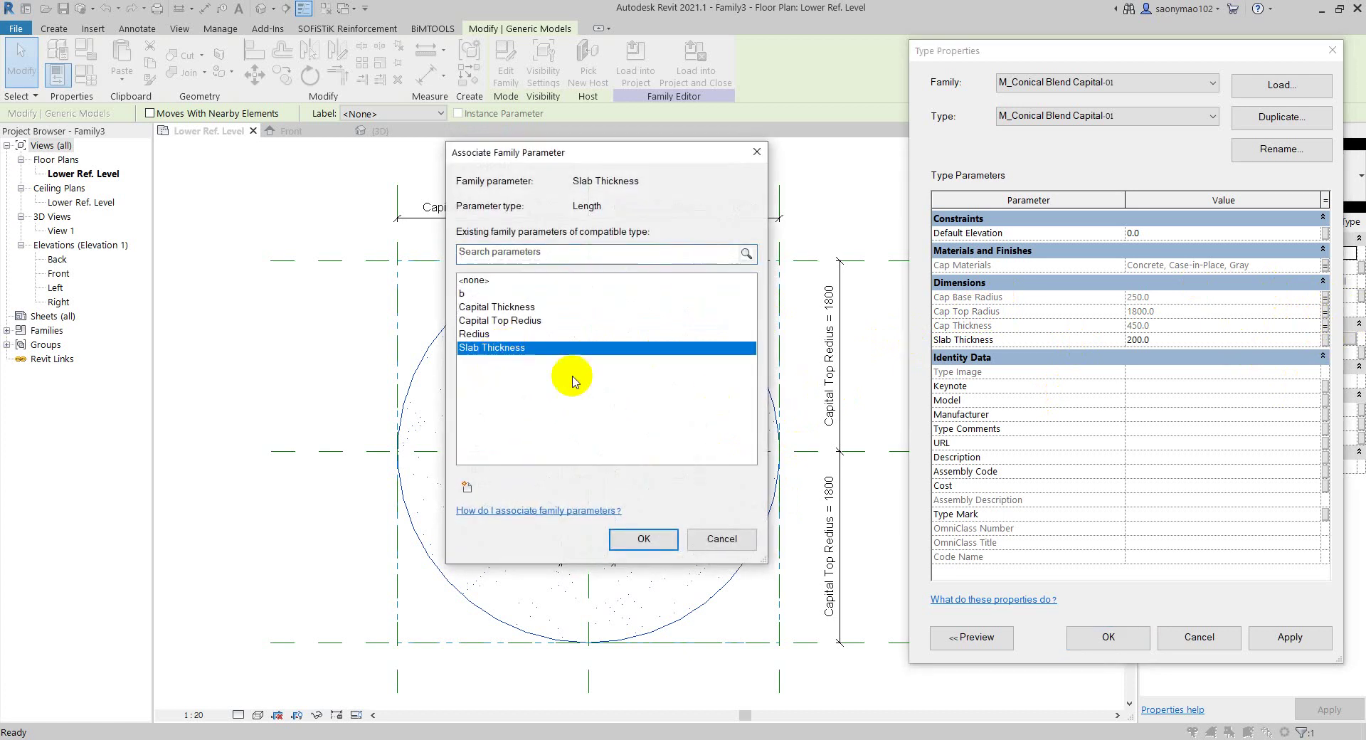
click(638, 543)
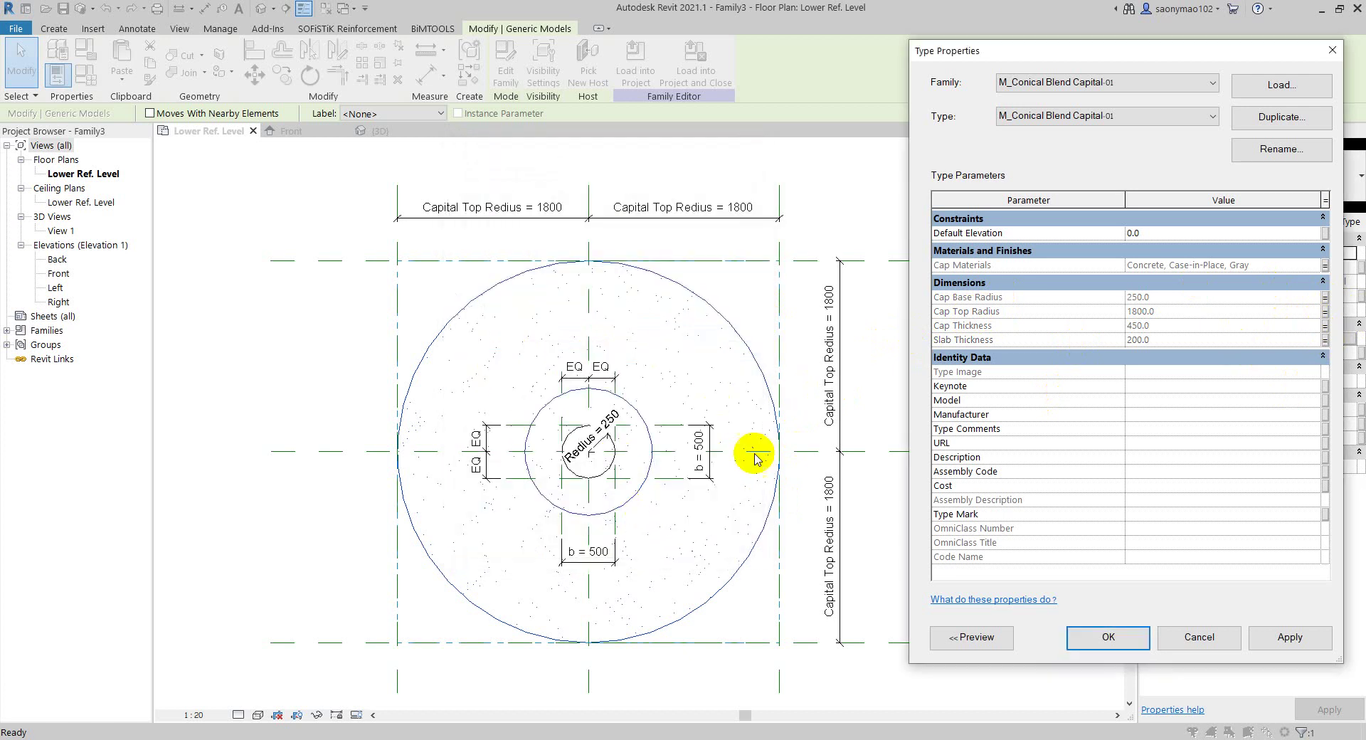
click(1289, 638)
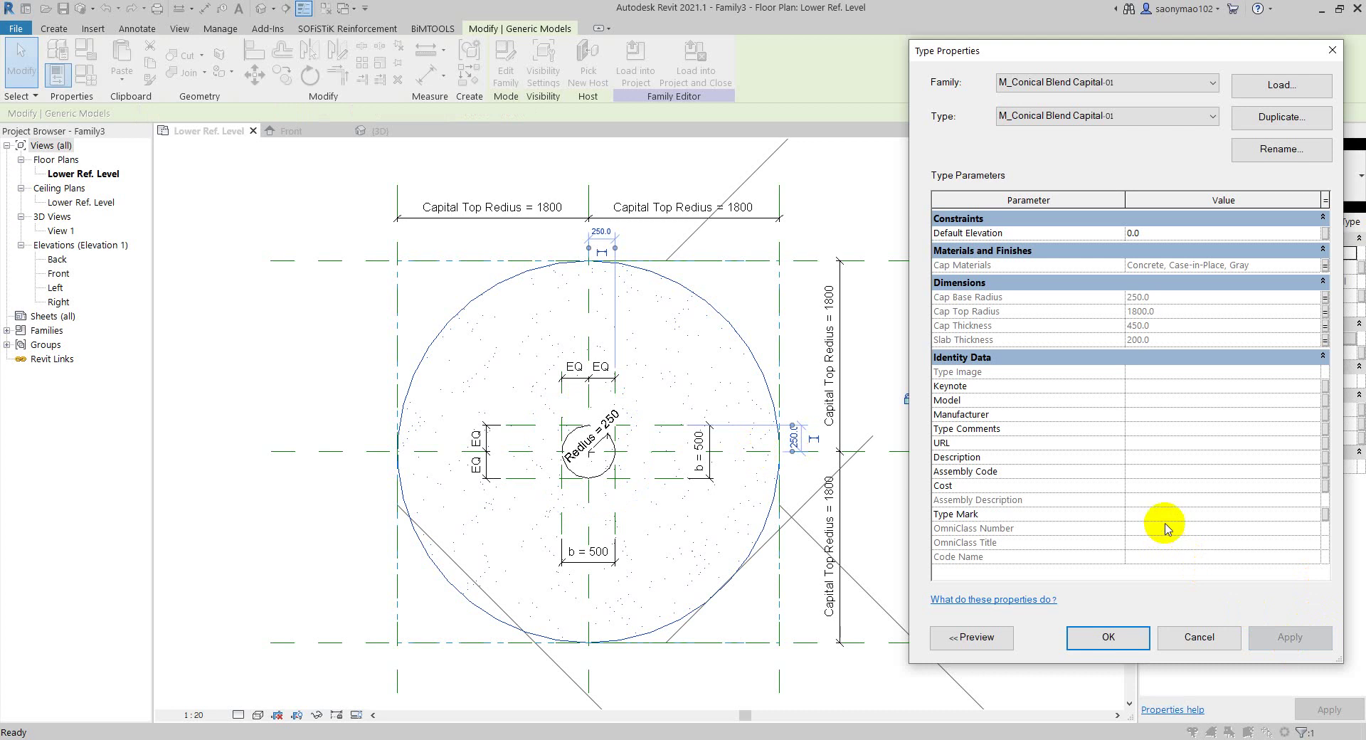
- Keep the capital's parameter links and check its narrowed base in the Front elevation
click(1108, 637)
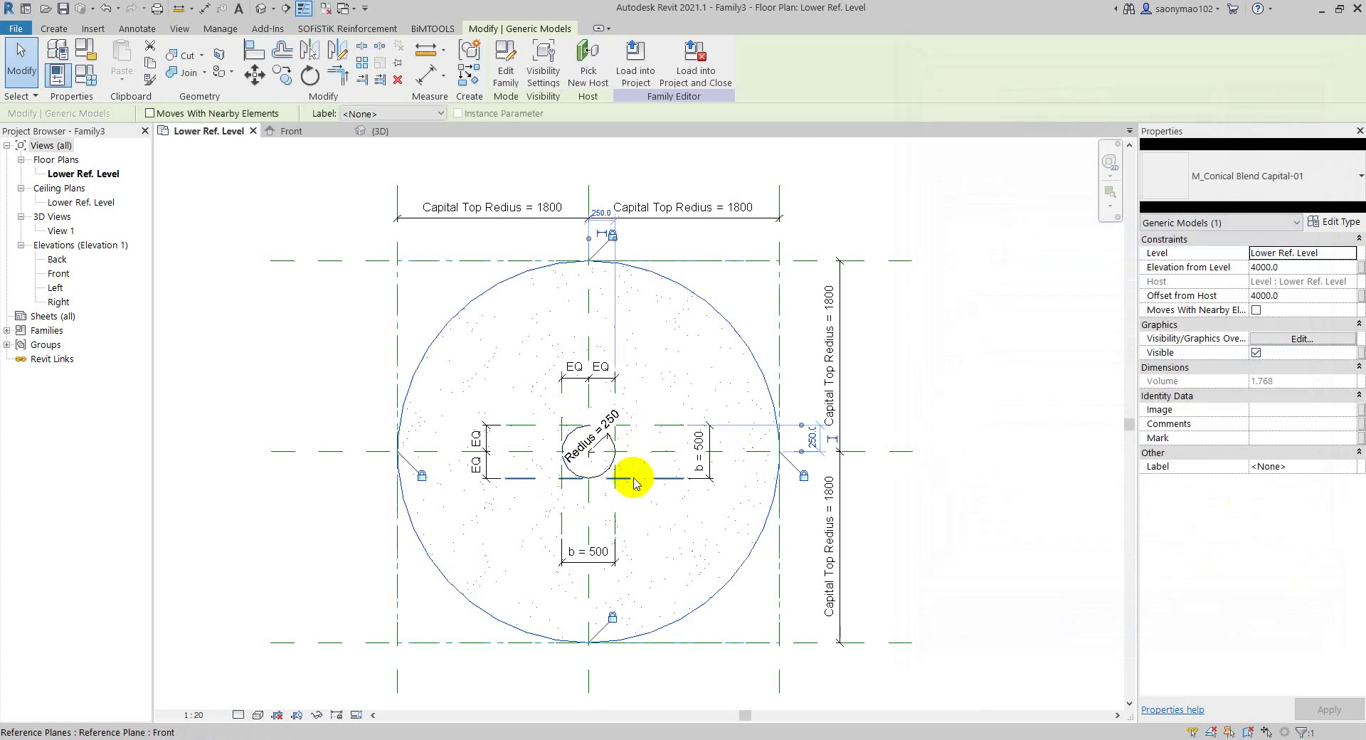
click(290, 132)
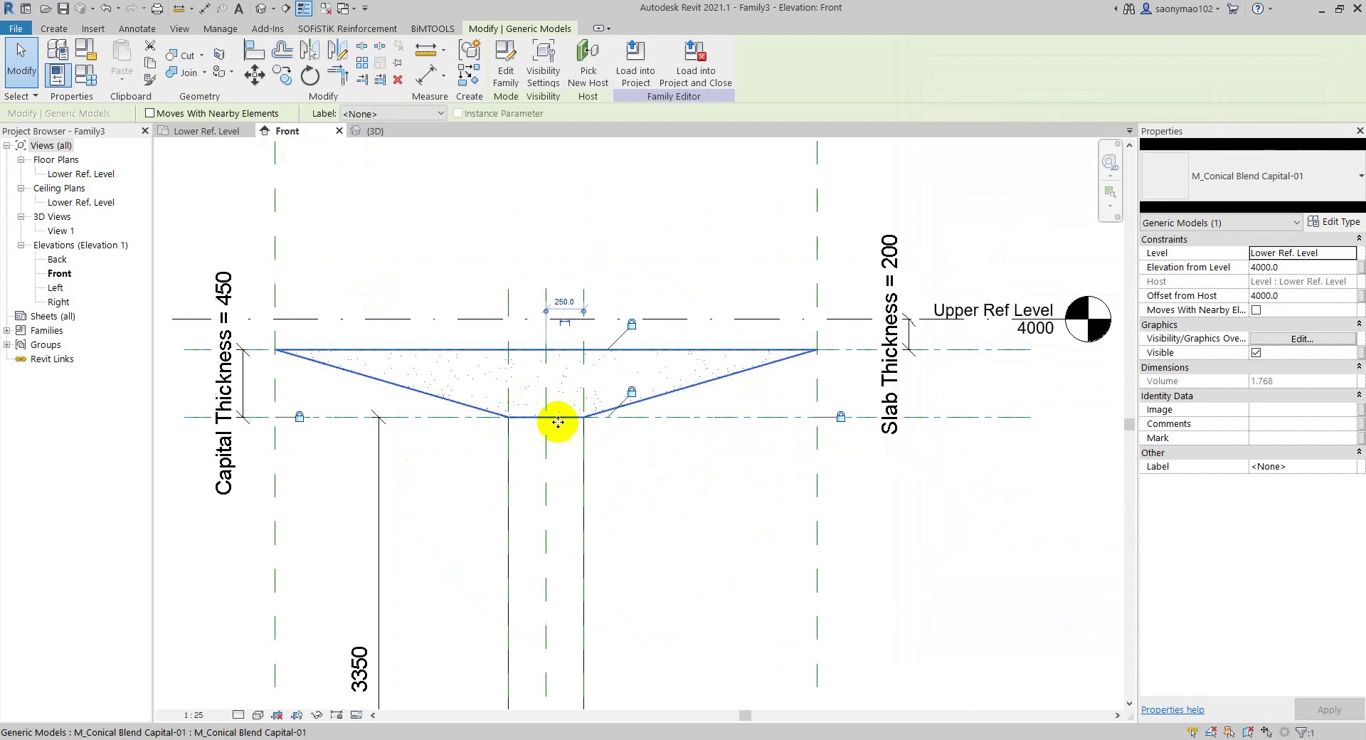
middle_drag(634, 448, 664, 430)
click(665, 430)
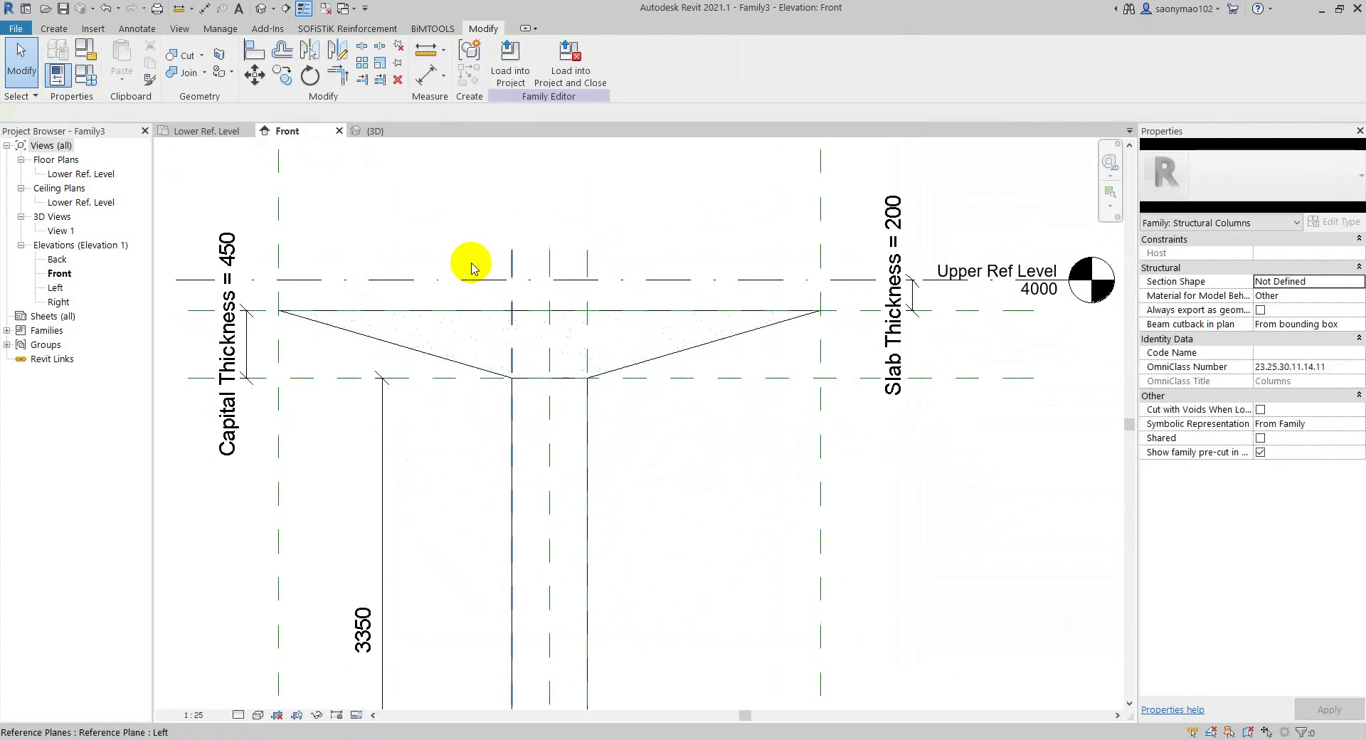
click(200, 131)
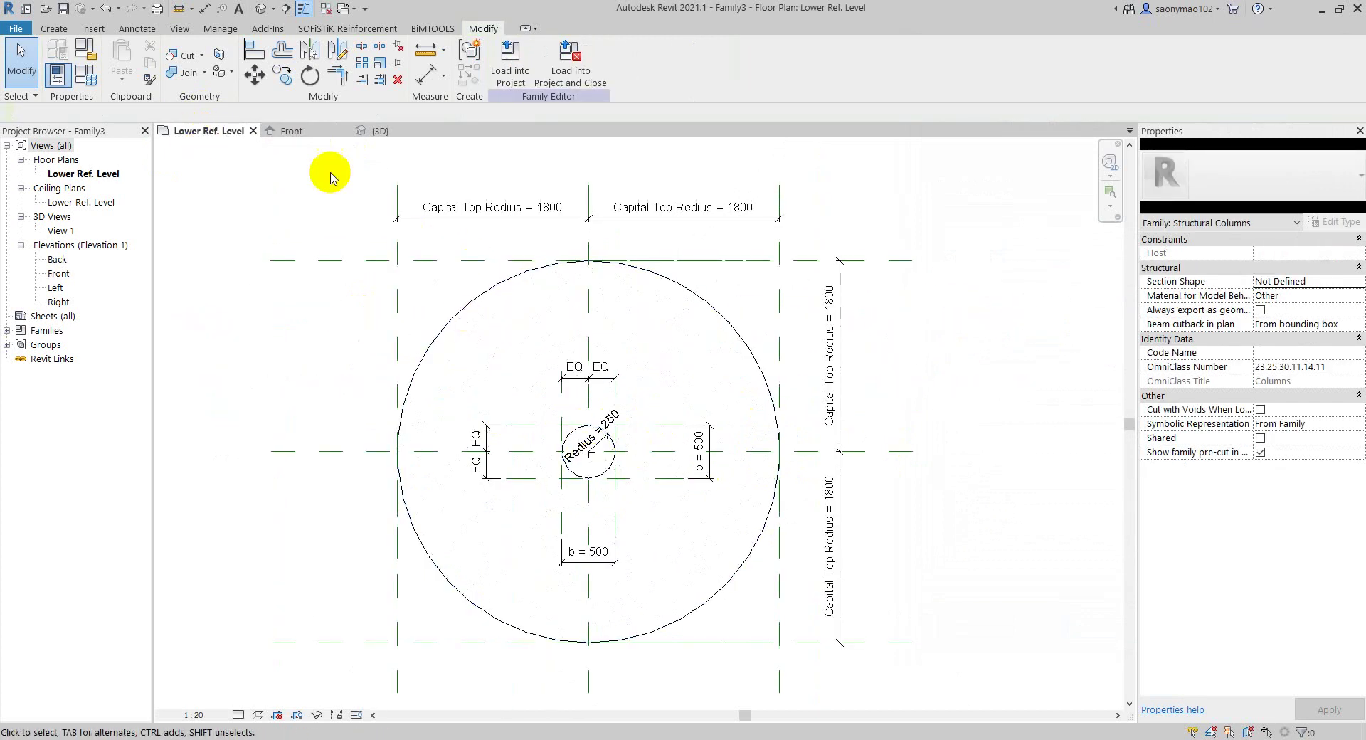
middle_drag(518, 329, 463, 327)
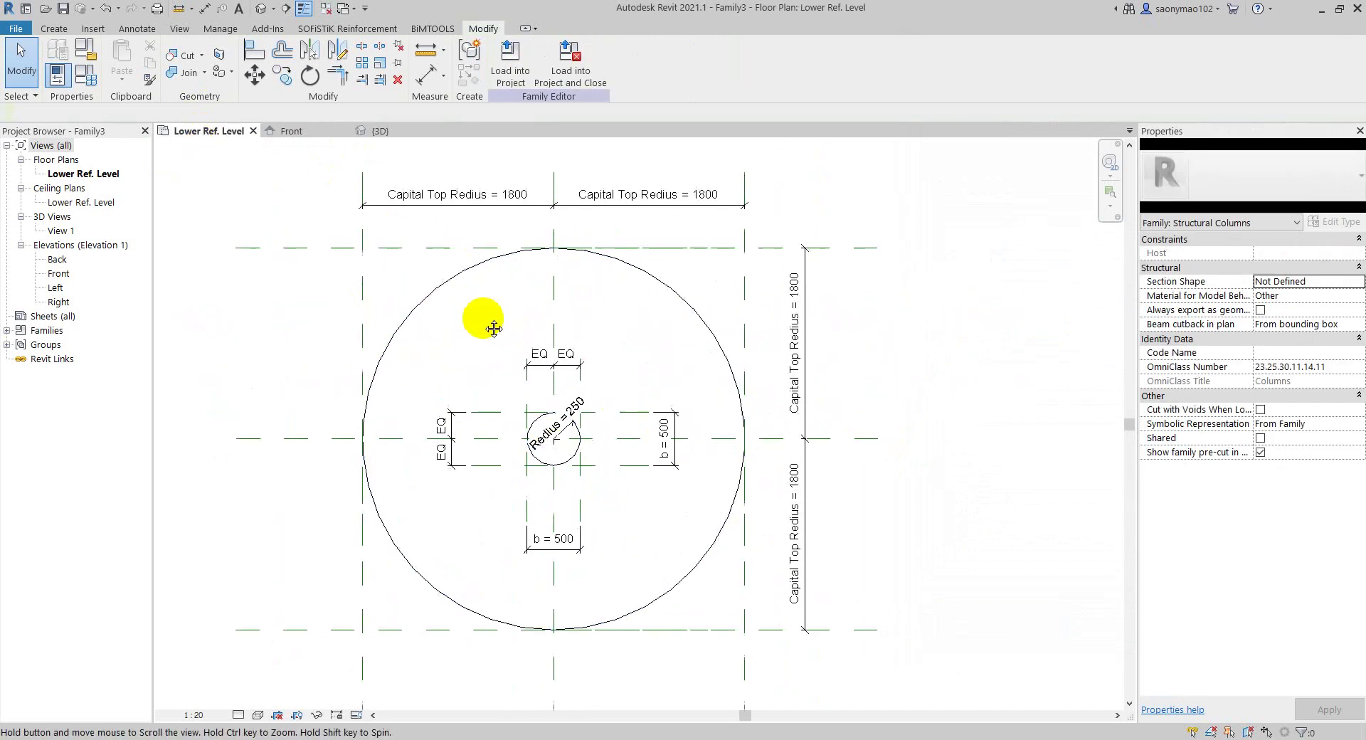
click(89, 84)
- Commit b = 1200 and Capital Top Redius = 1600 in Family Types, then apply and close
mouse_move(985, 84)
mouse_down()
mouse_move(1115, 75)
mouse_move(1074, 79)
mouse_up()
text(1200)
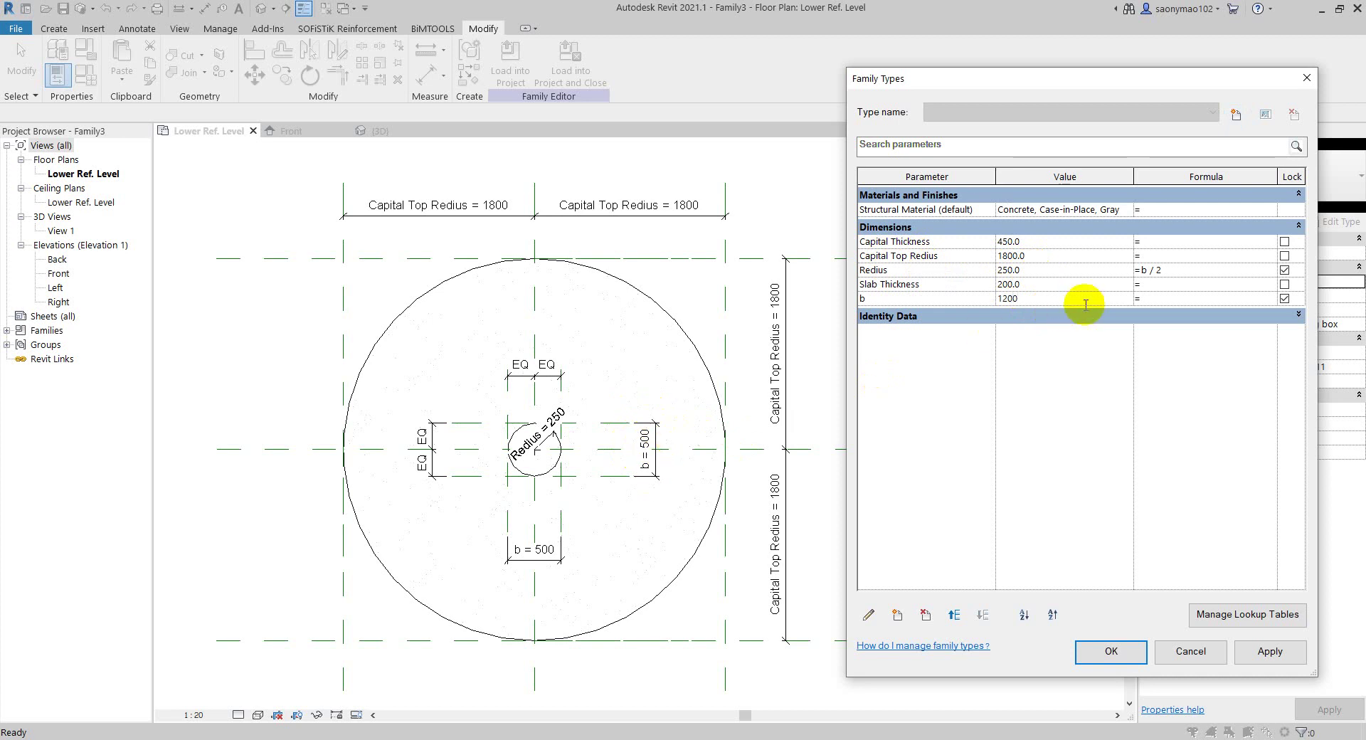
click(1084, 353)
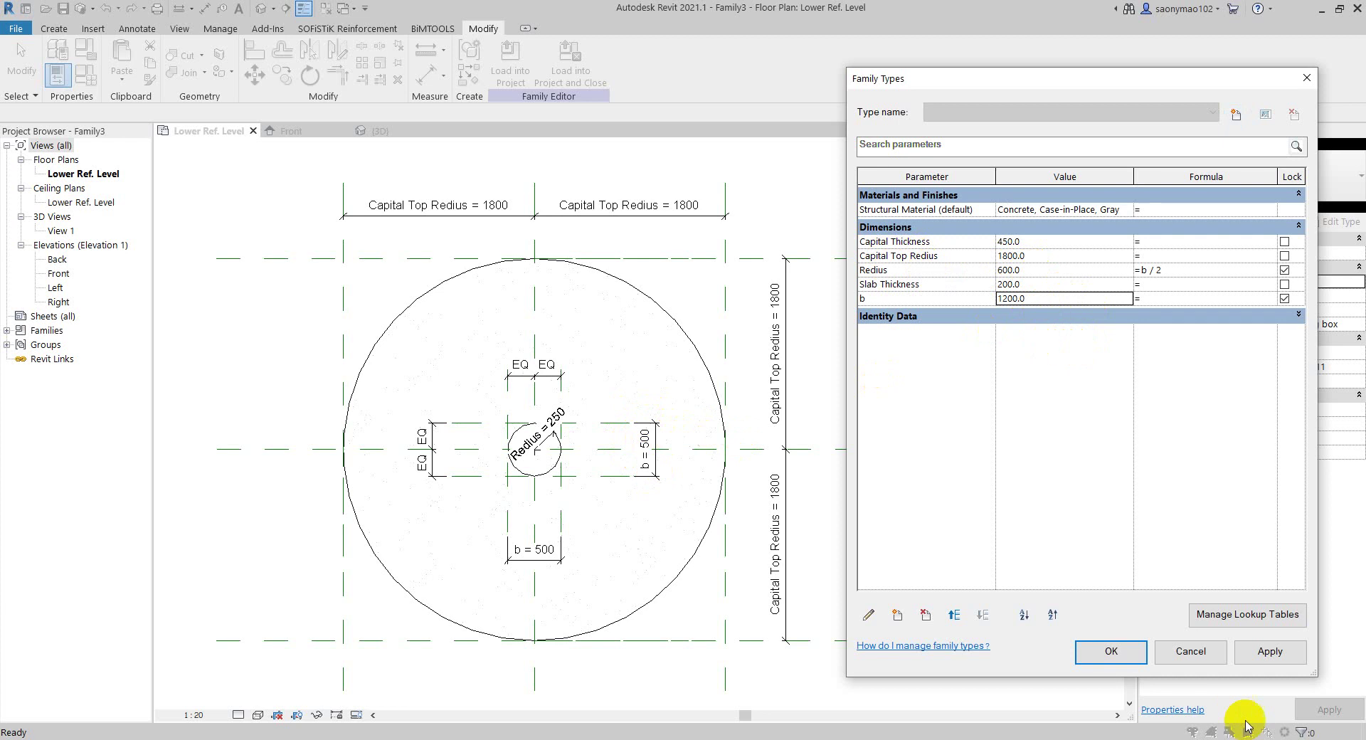
click(1264, 651)
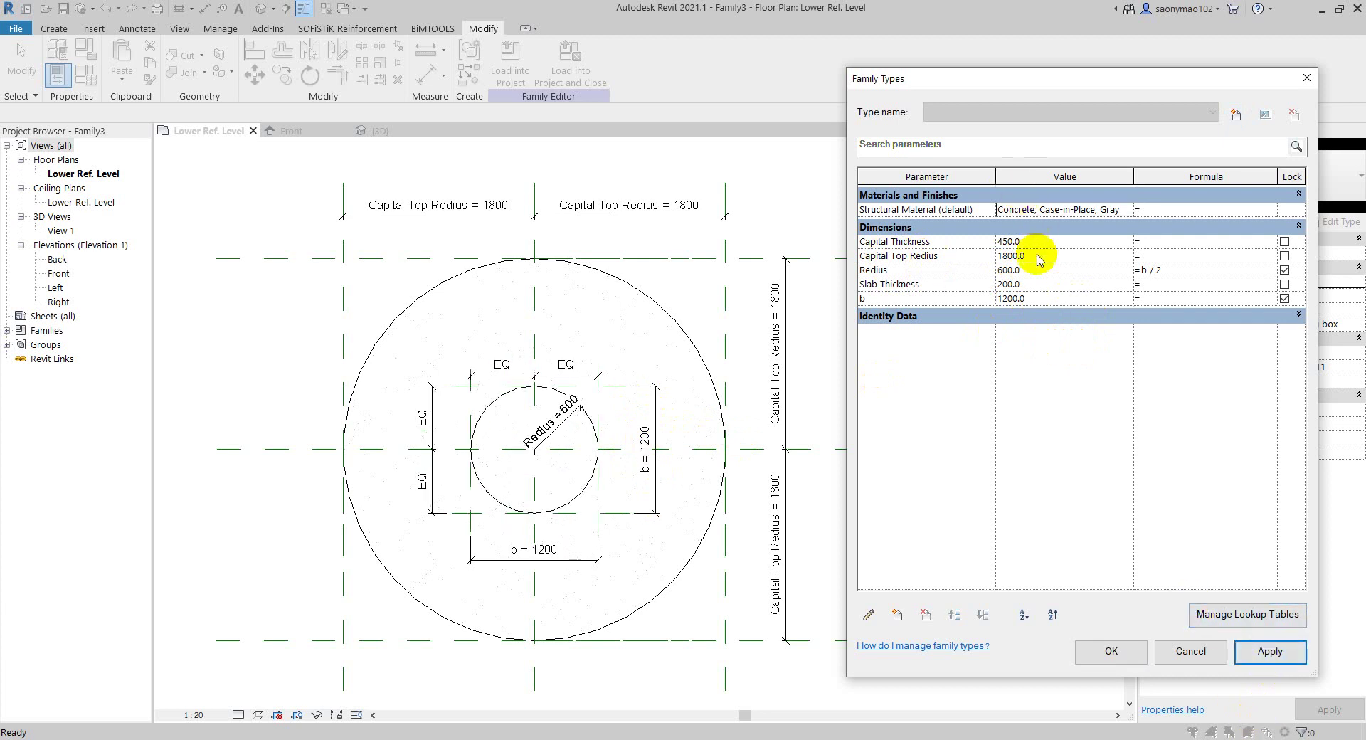
drag(1032, 254, 922, 263)
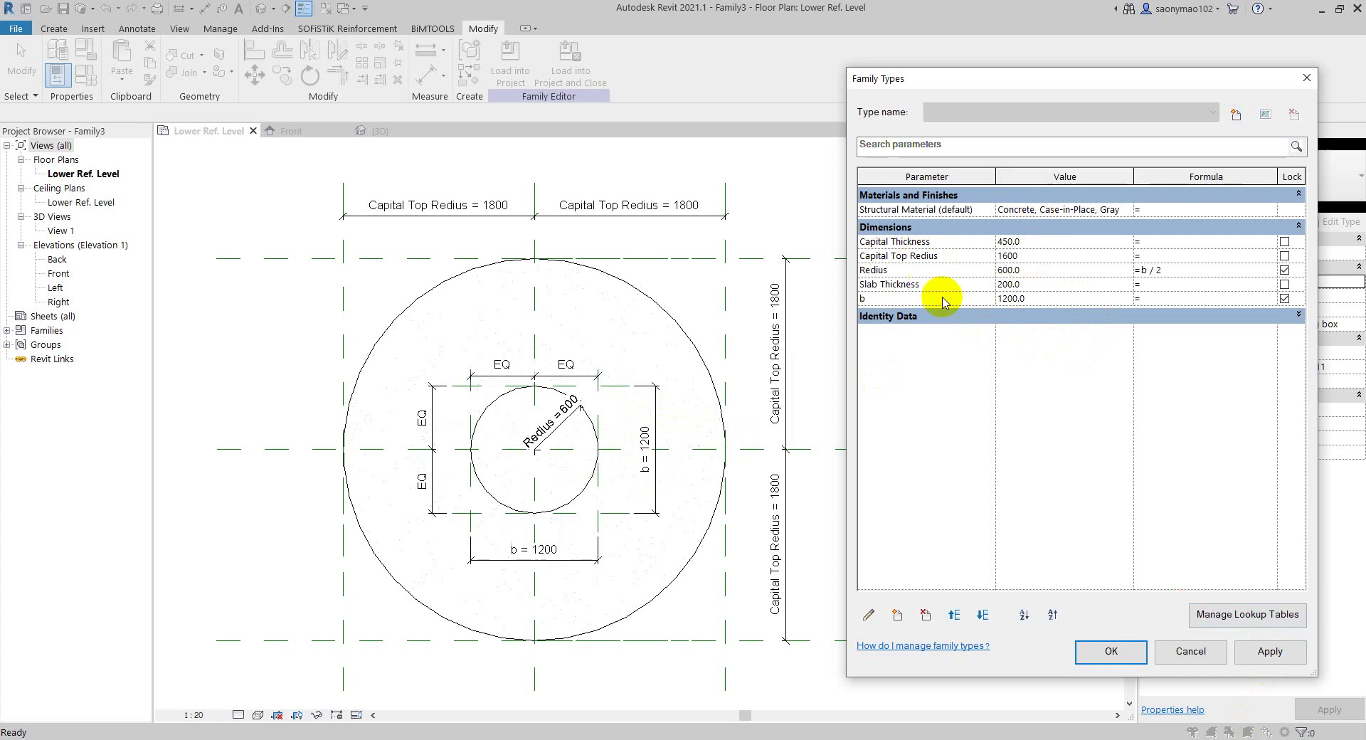
click(1266, 651)
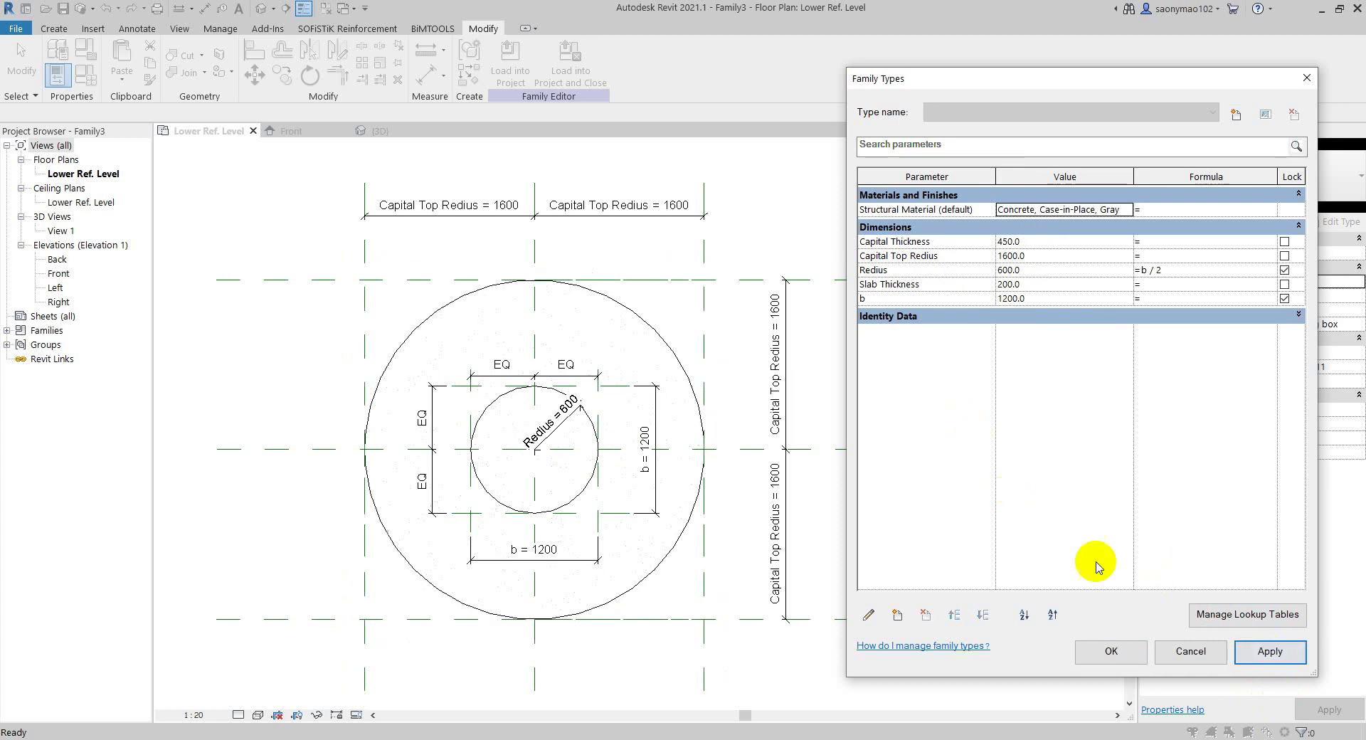
click(1111, 651)
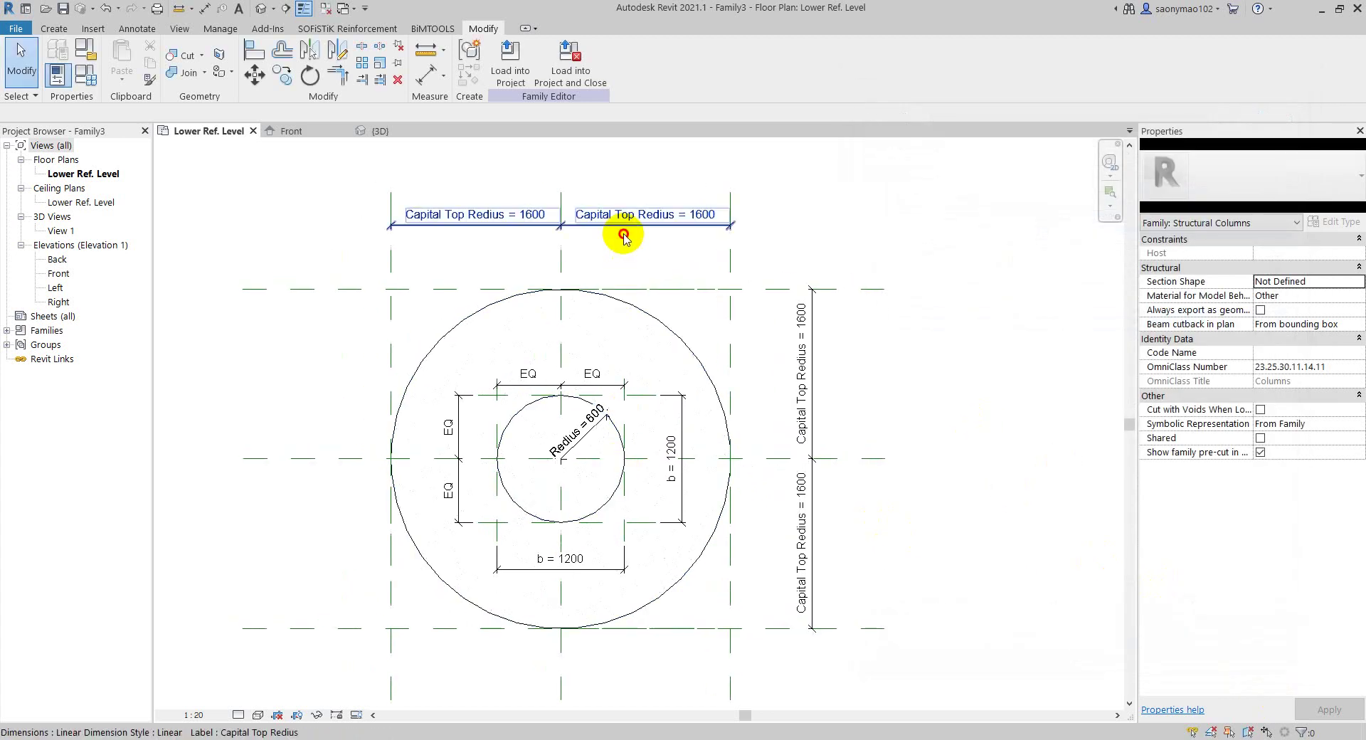
- Move the top and vertical Capital Top Redius dimension strings closer to the circle
click(624, 226)
click(609, 218)
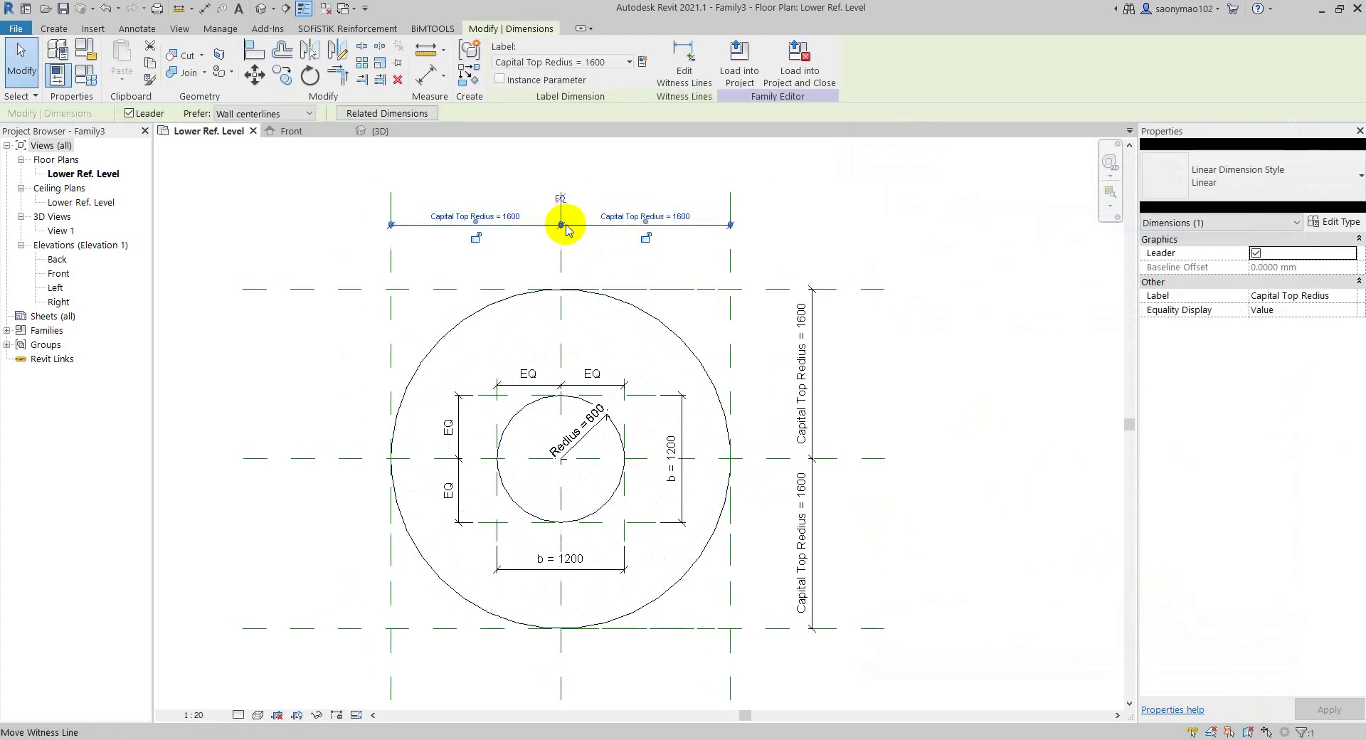
click(955, 235)
click(603, 227)
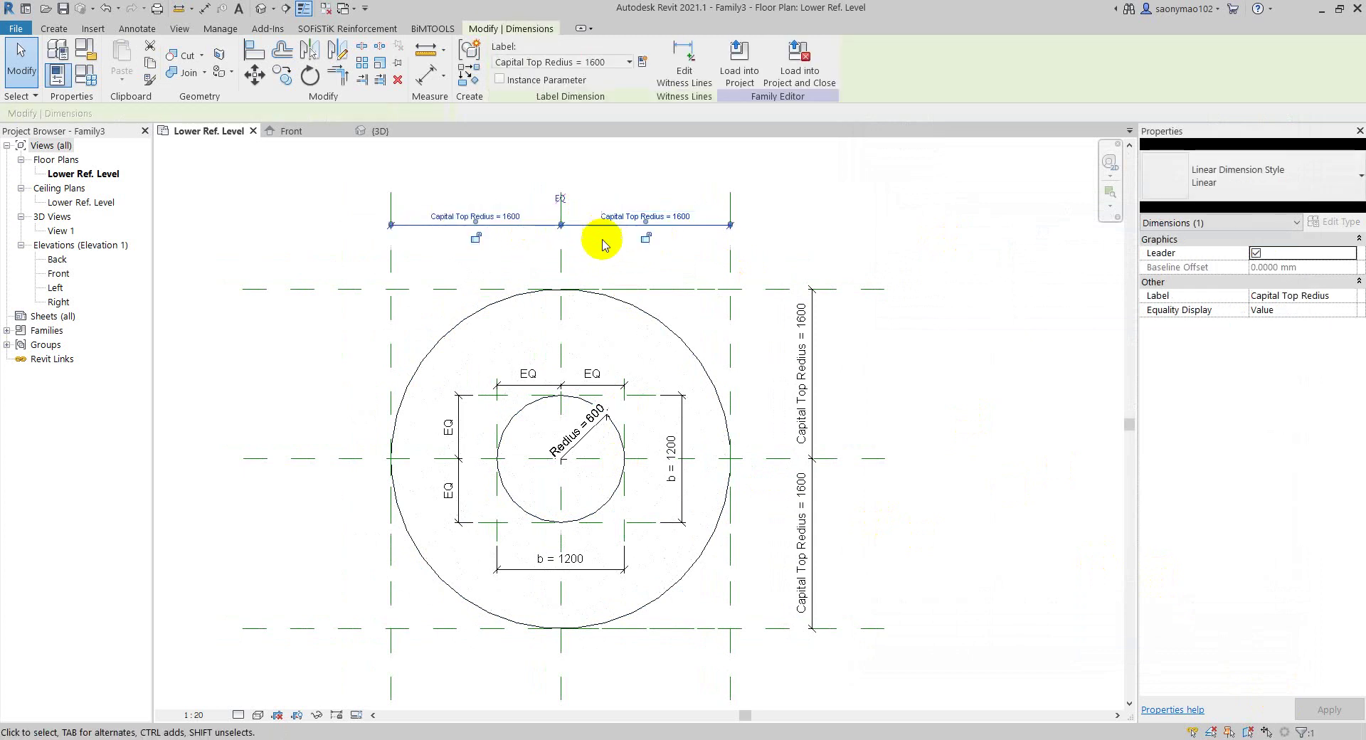
drag(580, 228, 582, 252)
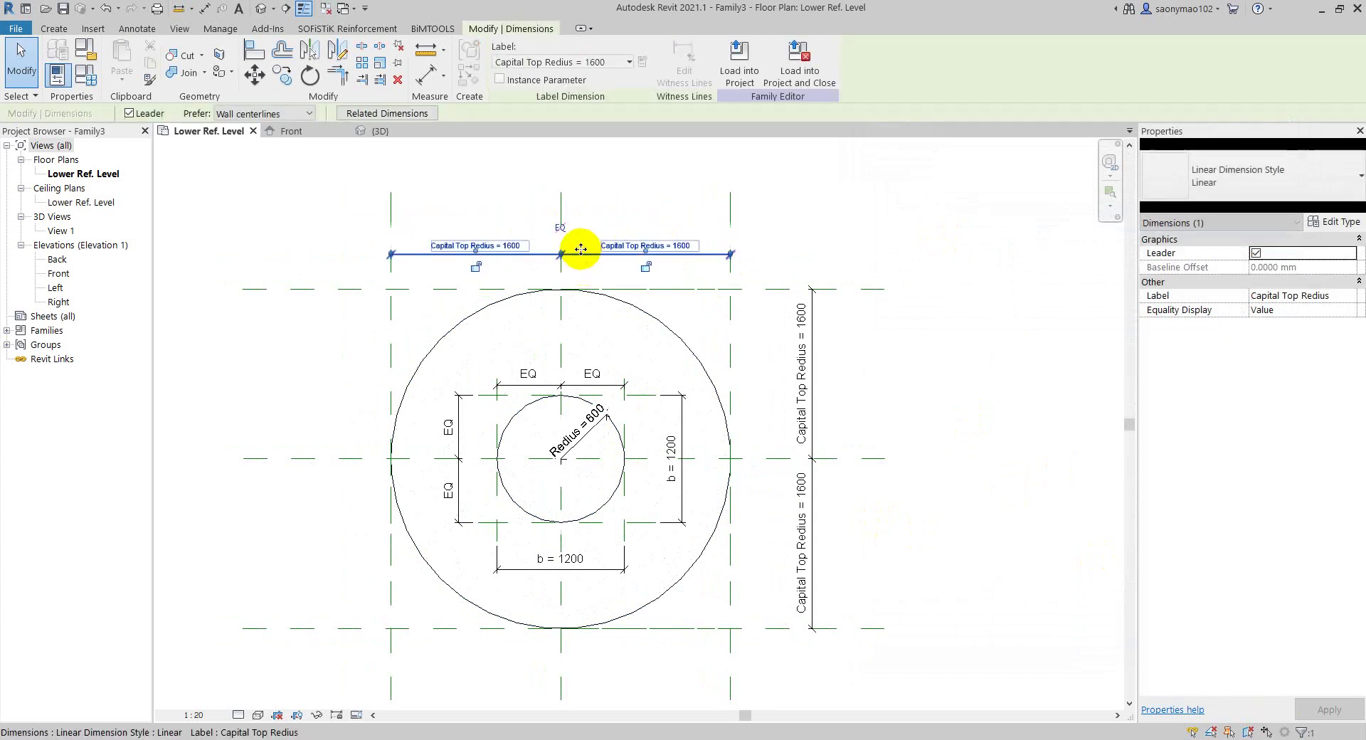
click(900, 359)
click(813, 366)
click(824, 376)
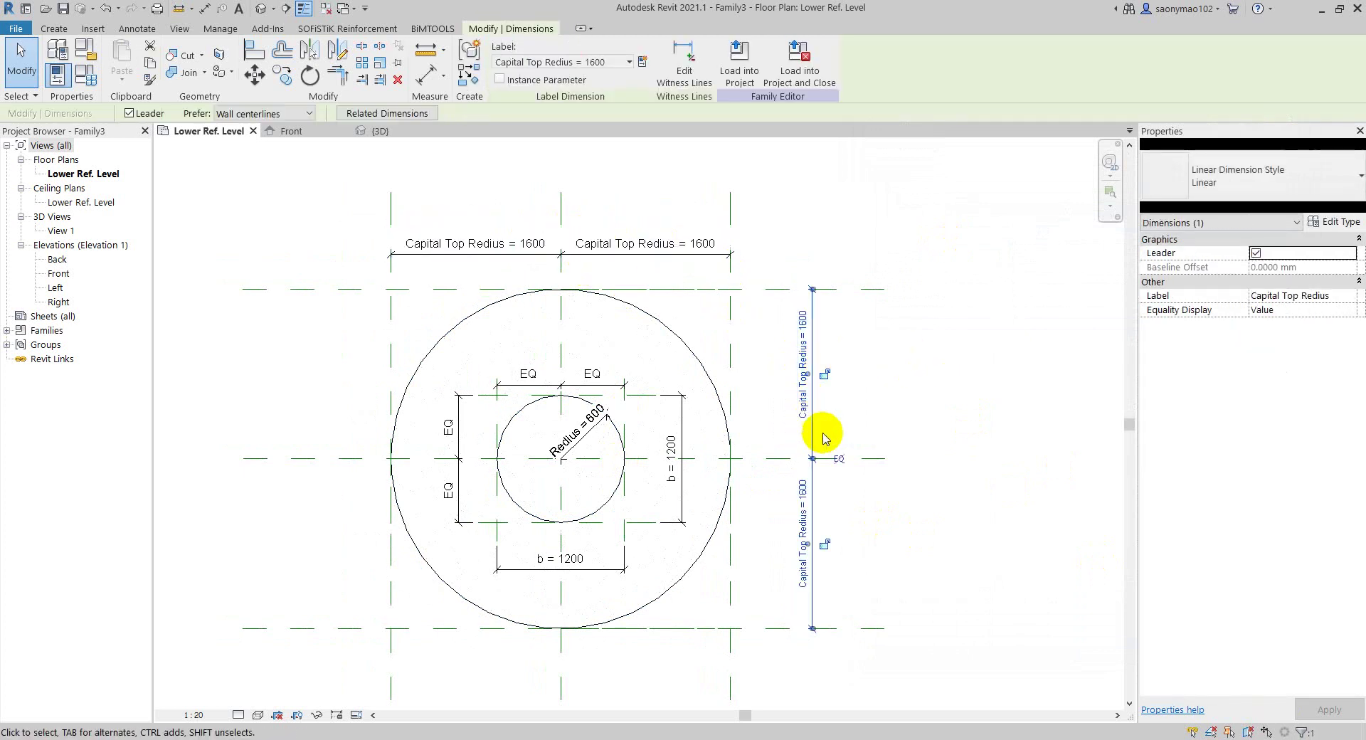
mouse_move(802, 427)
mouse_down()
mouse_move(762, 436)
mouse_move(778, 436)
mouse_up()
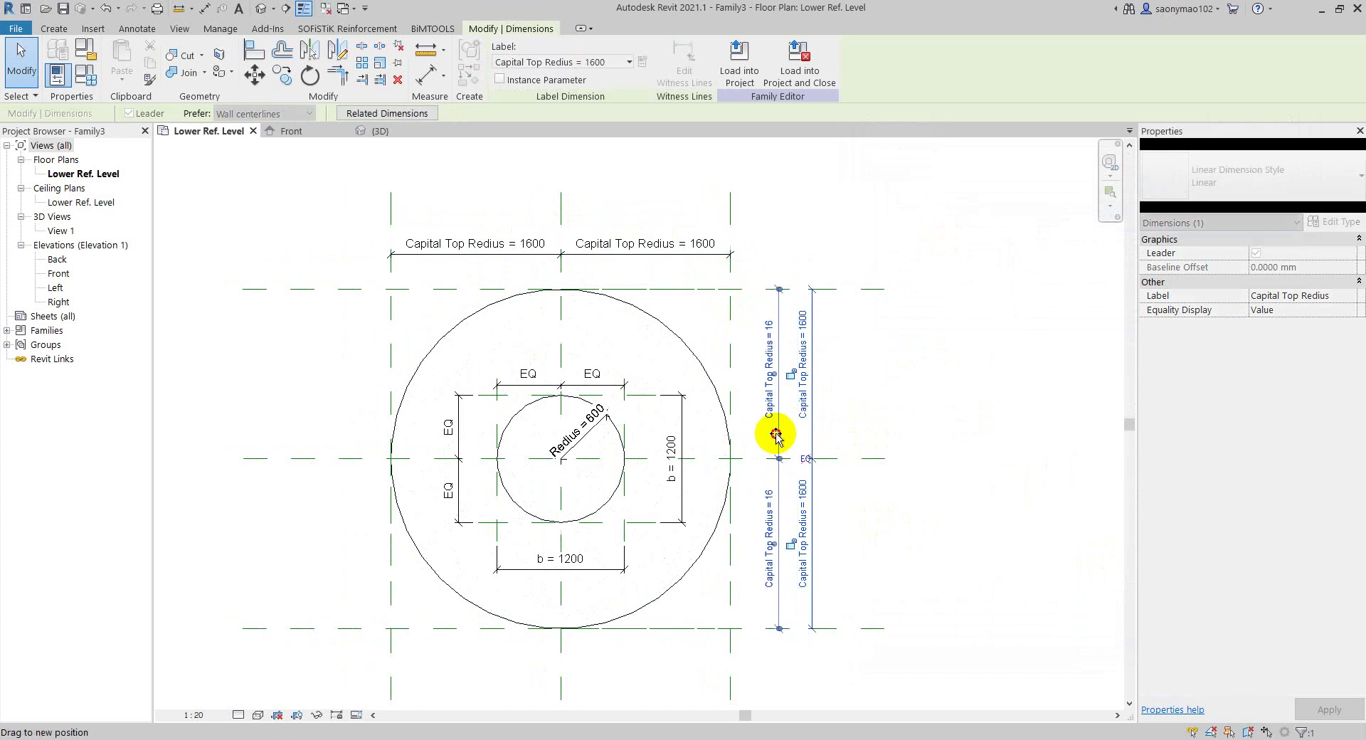
click(927, 387)
- Shift the upper EQ dimension upward, recentre the plan, and switch to the Front elevation
middle_drag(701, 458, 706, 445)
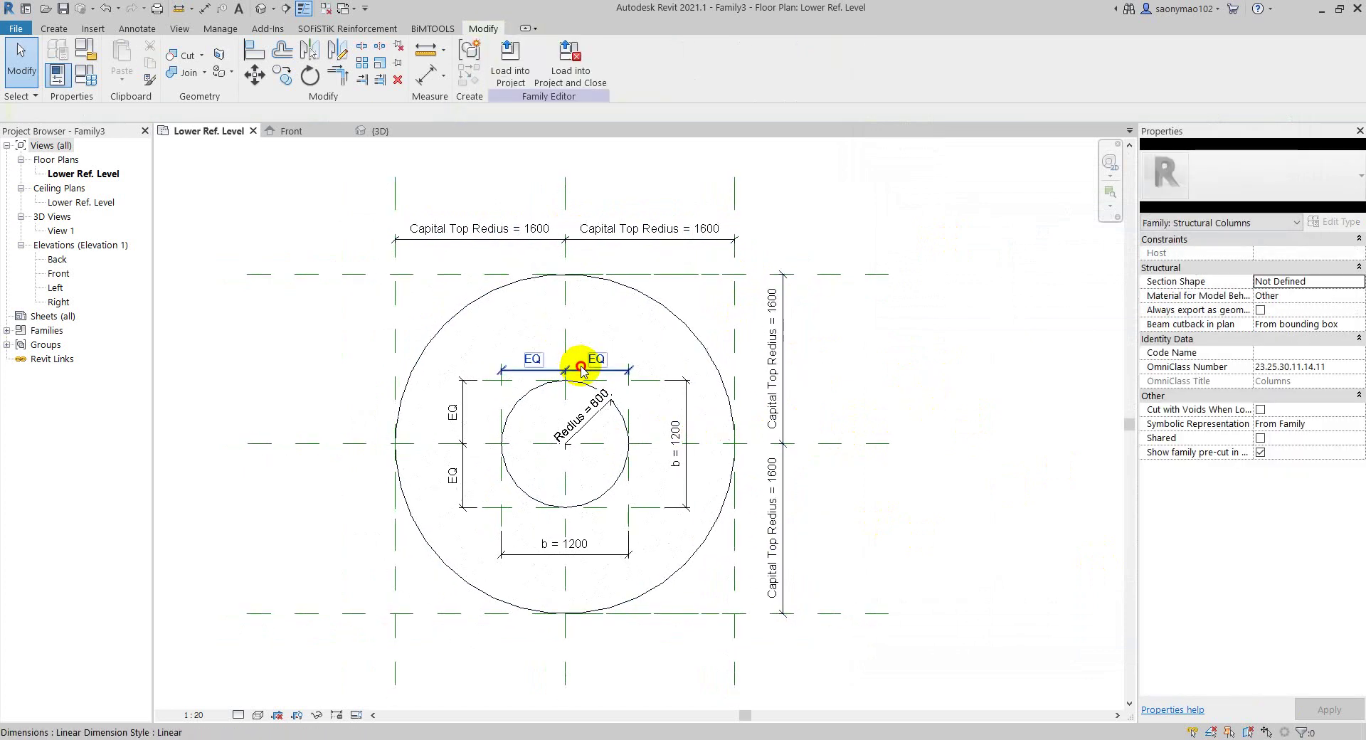
click(562, 363)
drag(578, 340, 580, 325)
click(862, 374)
middle_drag(923, 447, 925, 430)
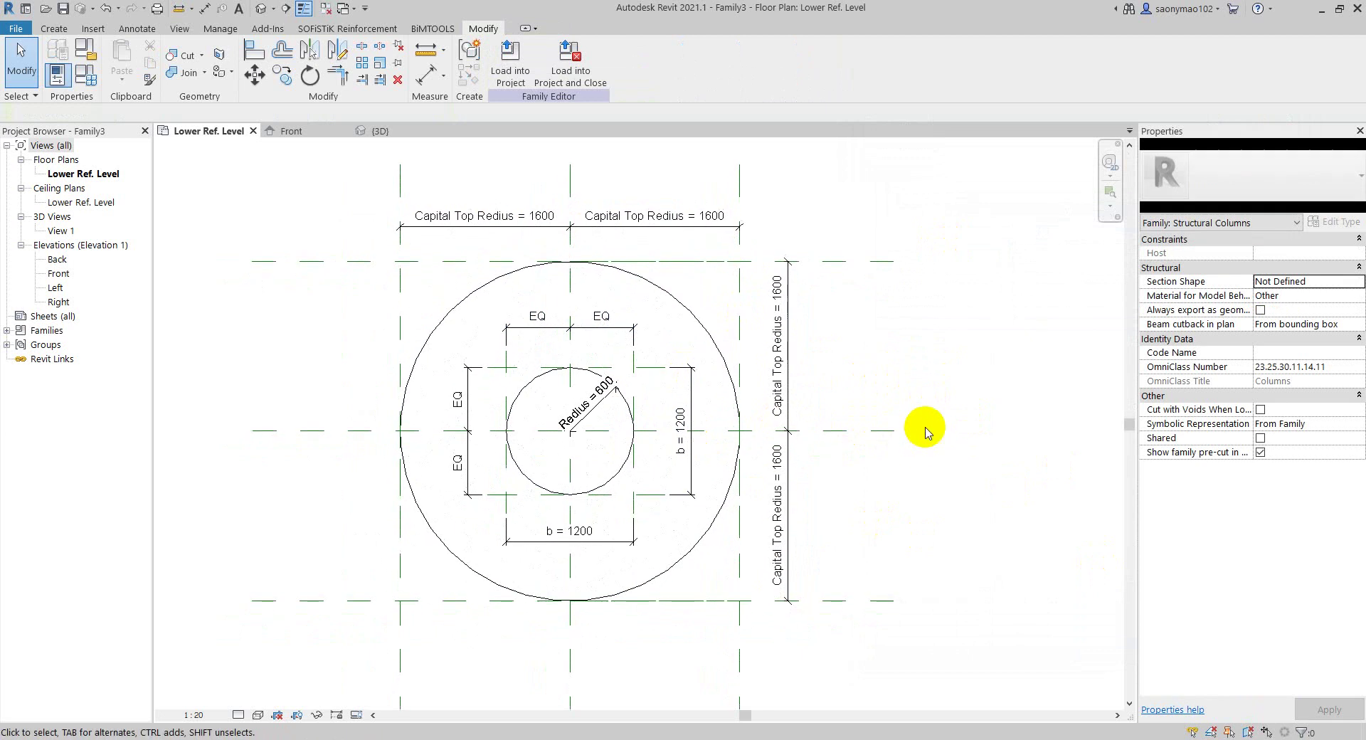
scroll(929, 431, up, 2)
middle_drag(627, 398, 685, 420)
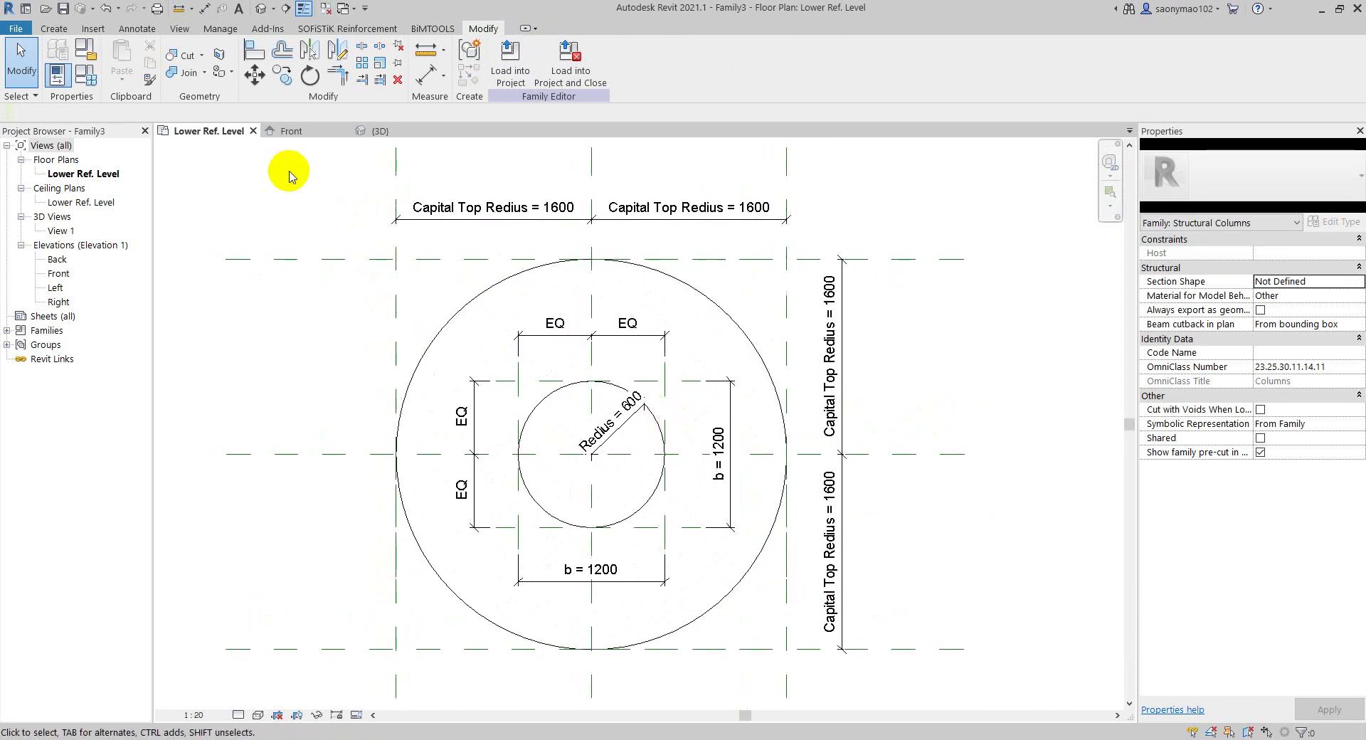
click(284, 144)
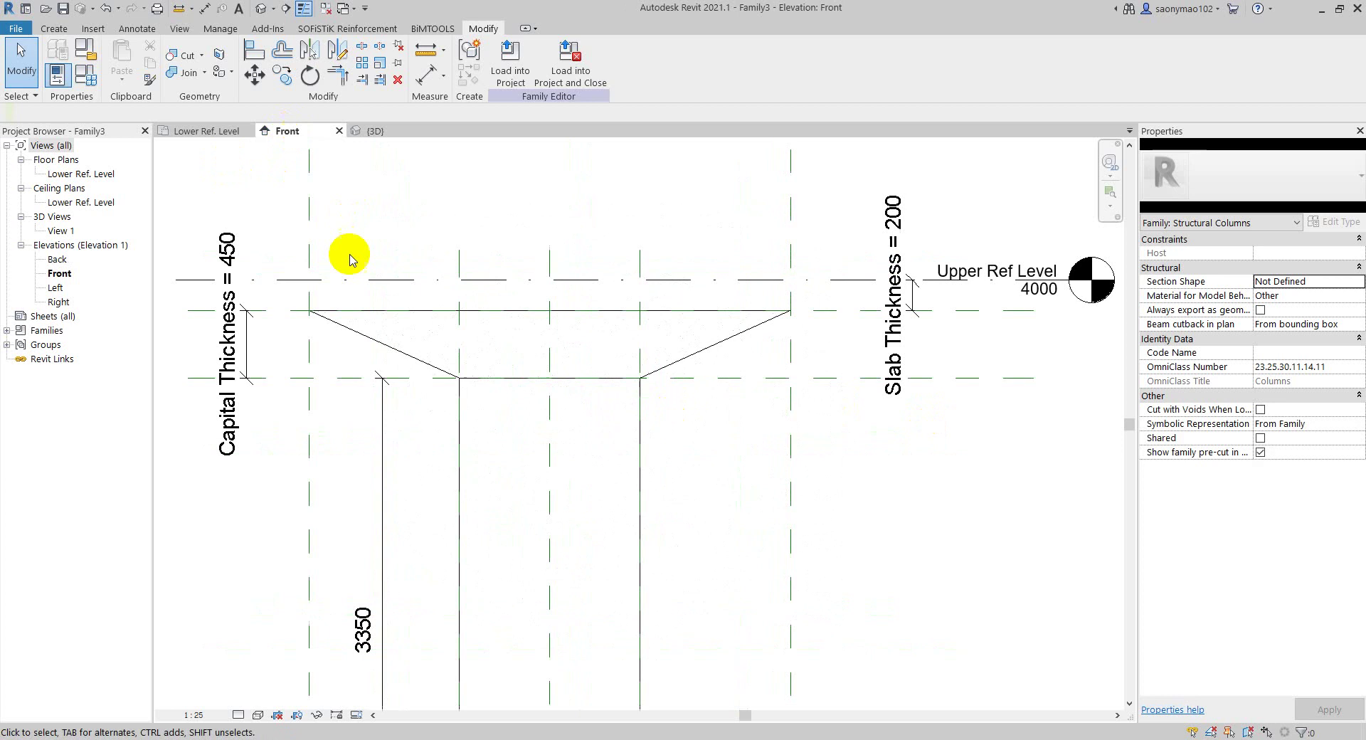
- Associate the column extrusion's material with the Structural Material parameter
click(640, 488)
click(1361, 354)
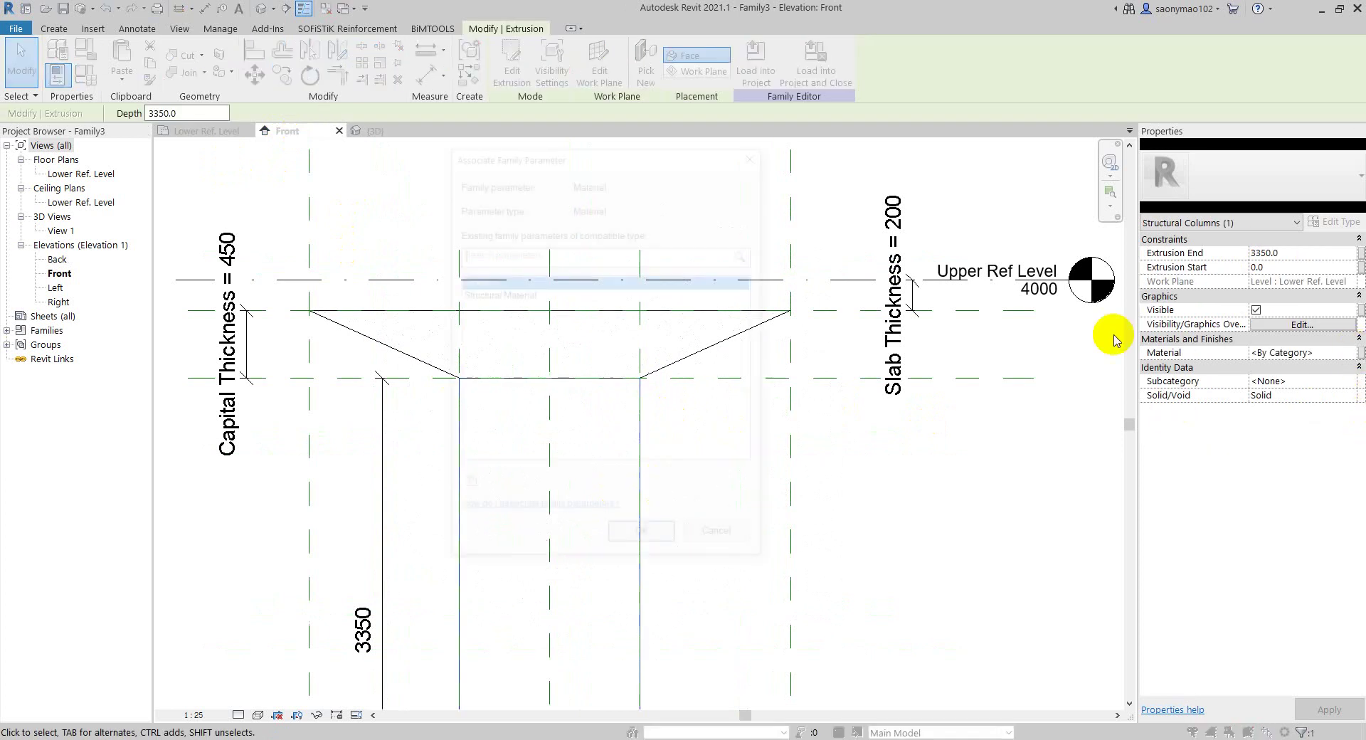
click(519, 294)
click(644, 539)
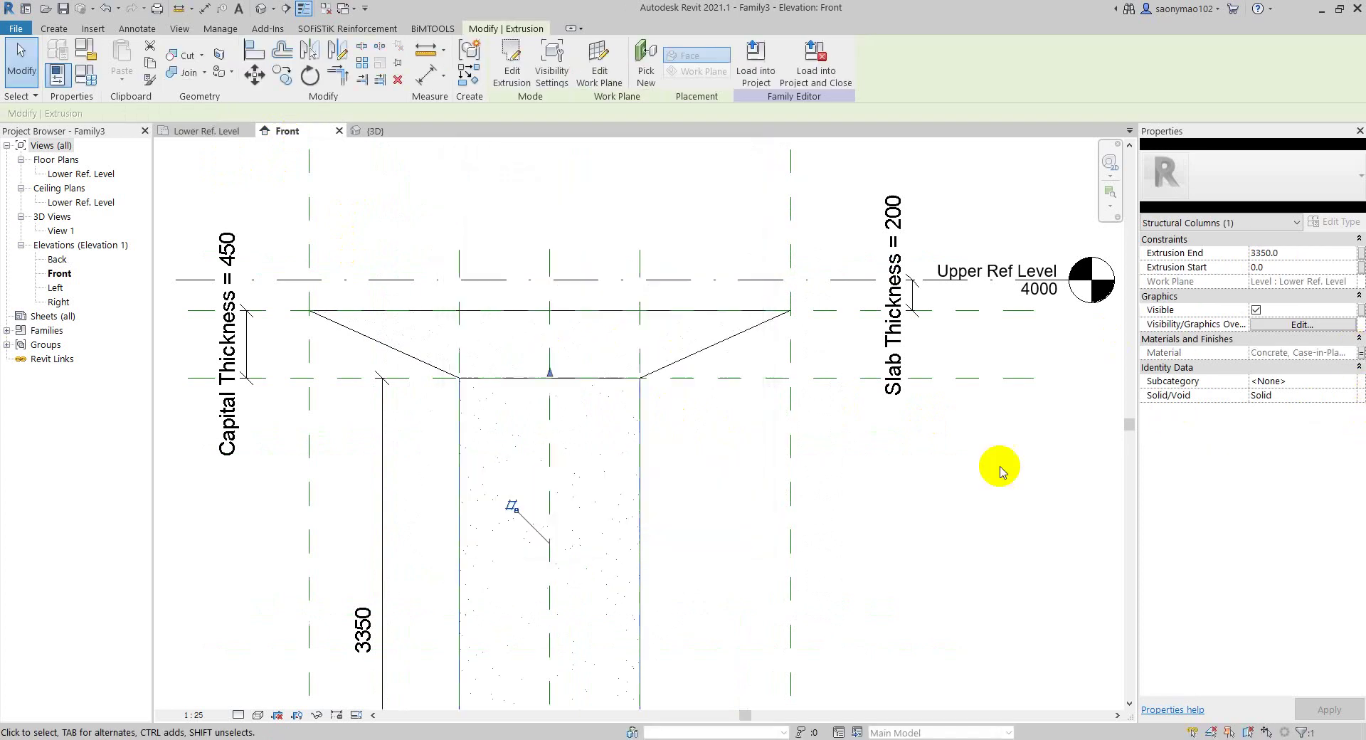
click(909, 466)
- Reposition the elevation view and bring up the Family Types dialog
scroll(690, 464, down, 1)
scroll(701, 460, down, 1)
middle_drag(701, 460, 704, 402)
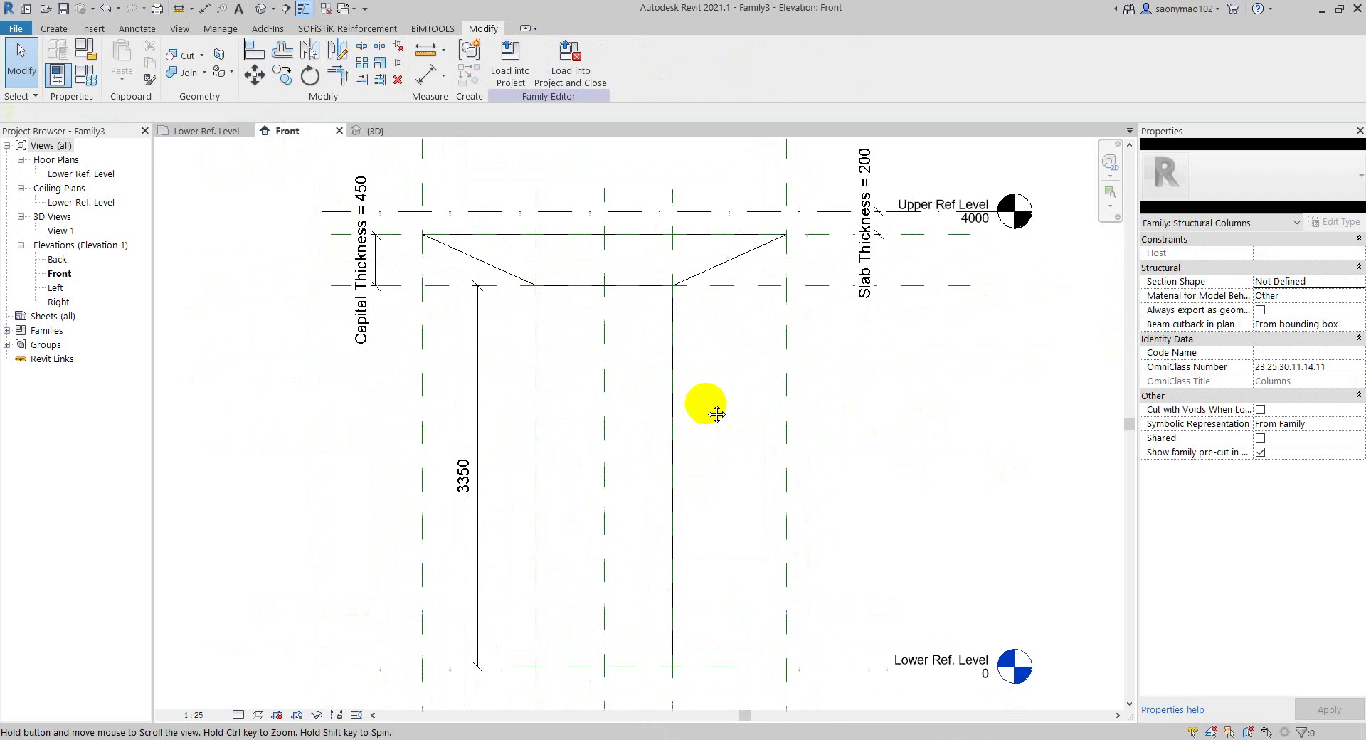
middle_drag(518, 345, 467, 360)
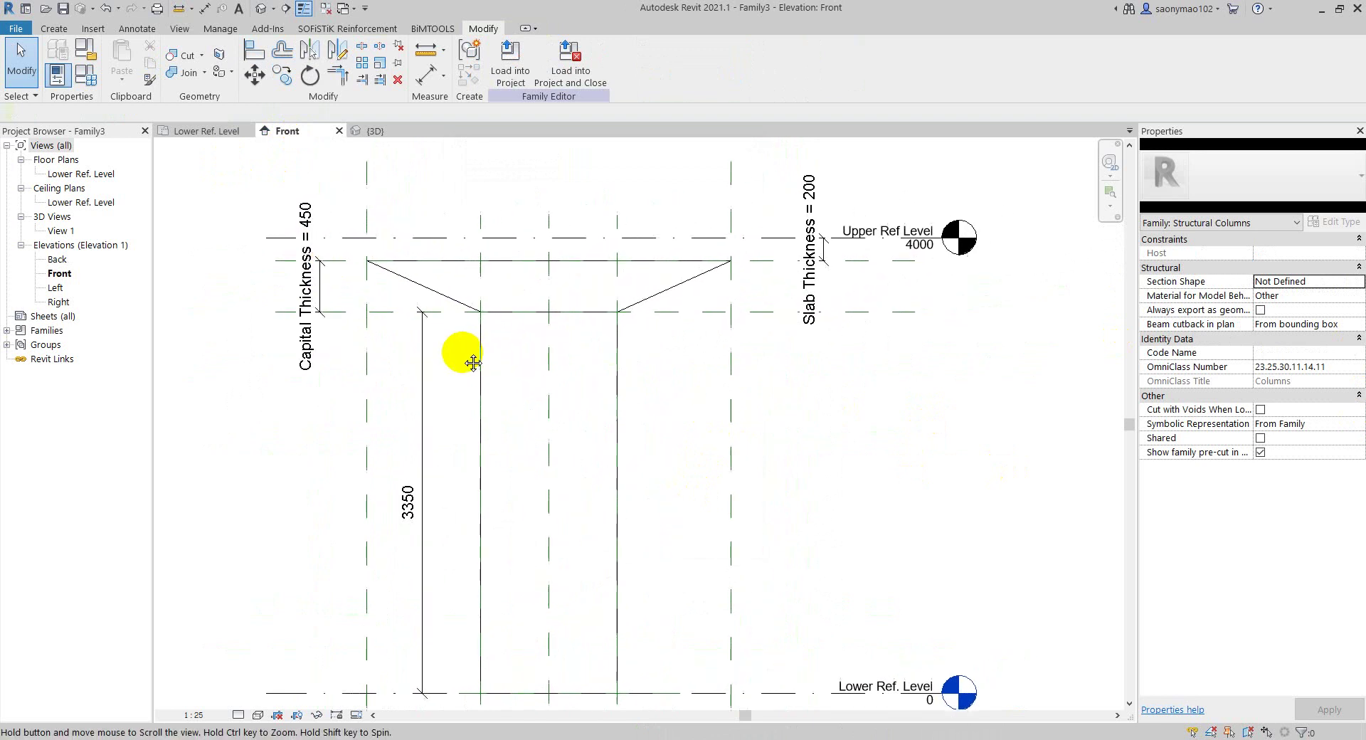
click(87, 48)
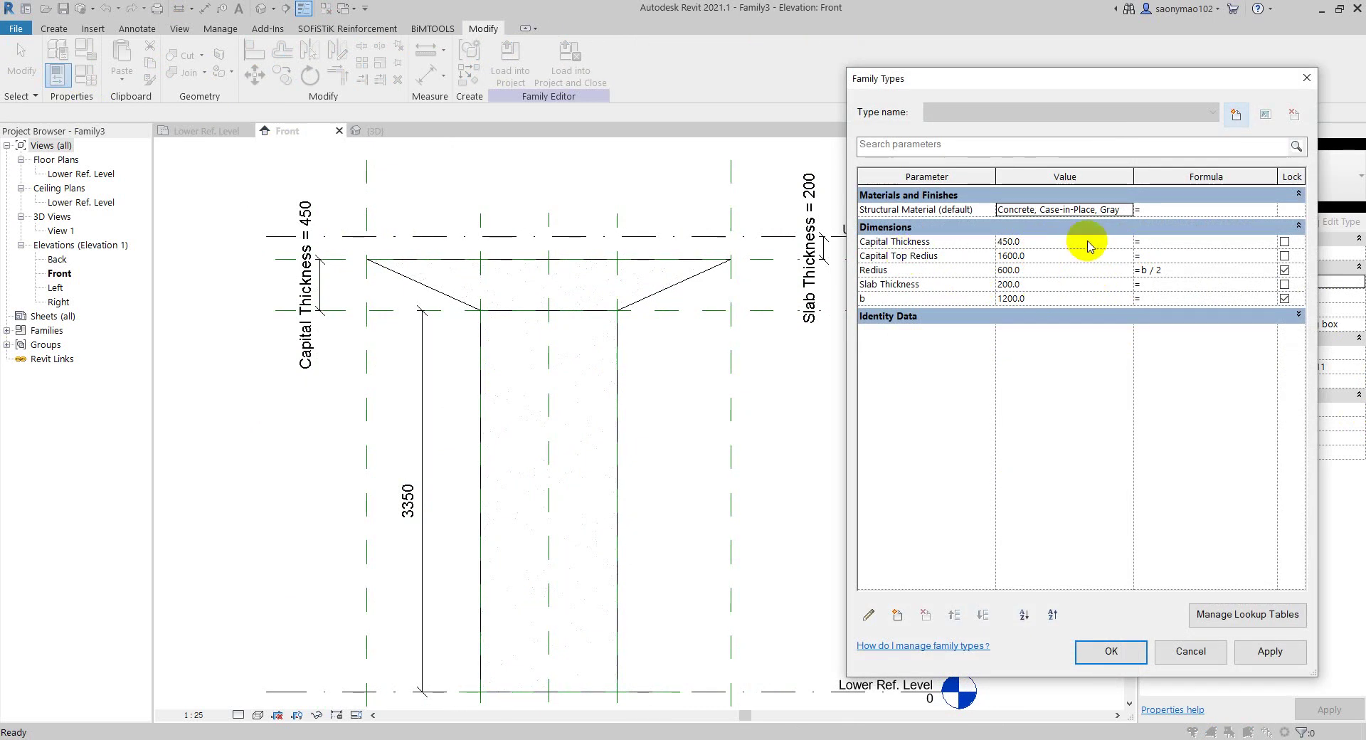
- Set Capital Thickness to 650 and Slab Thickness to 250, locking Capital Thickness
click(1029, 245)
text(650)
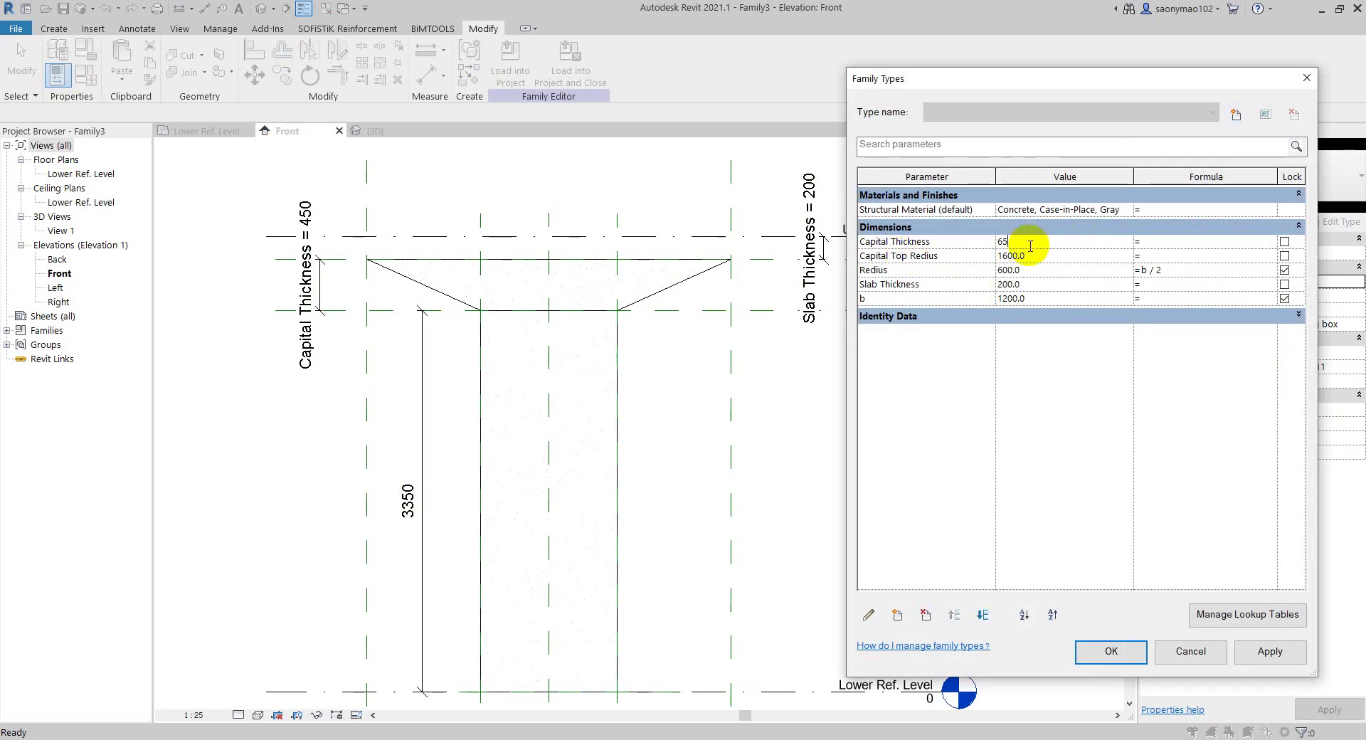
click(1281, 651)
click(1285, 242)
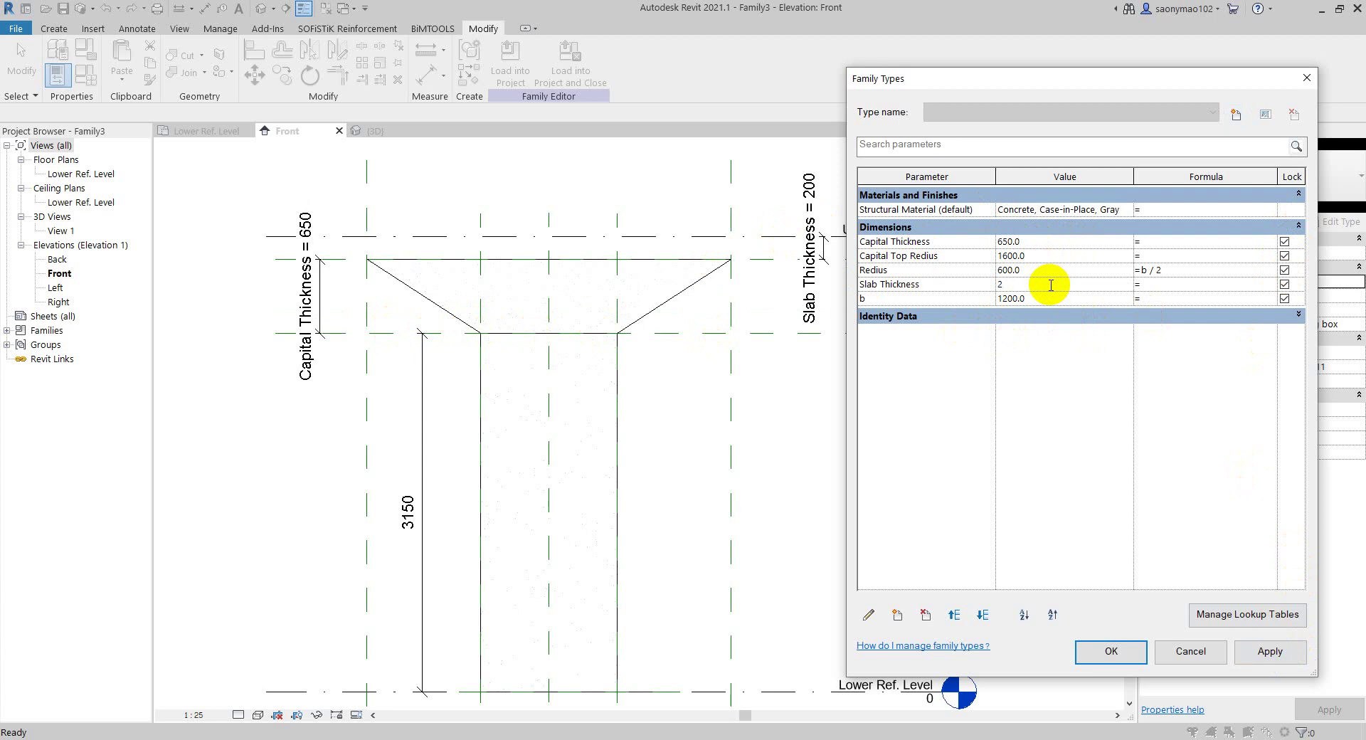
click(1064, 285)
text(50)
click(1269, 649)
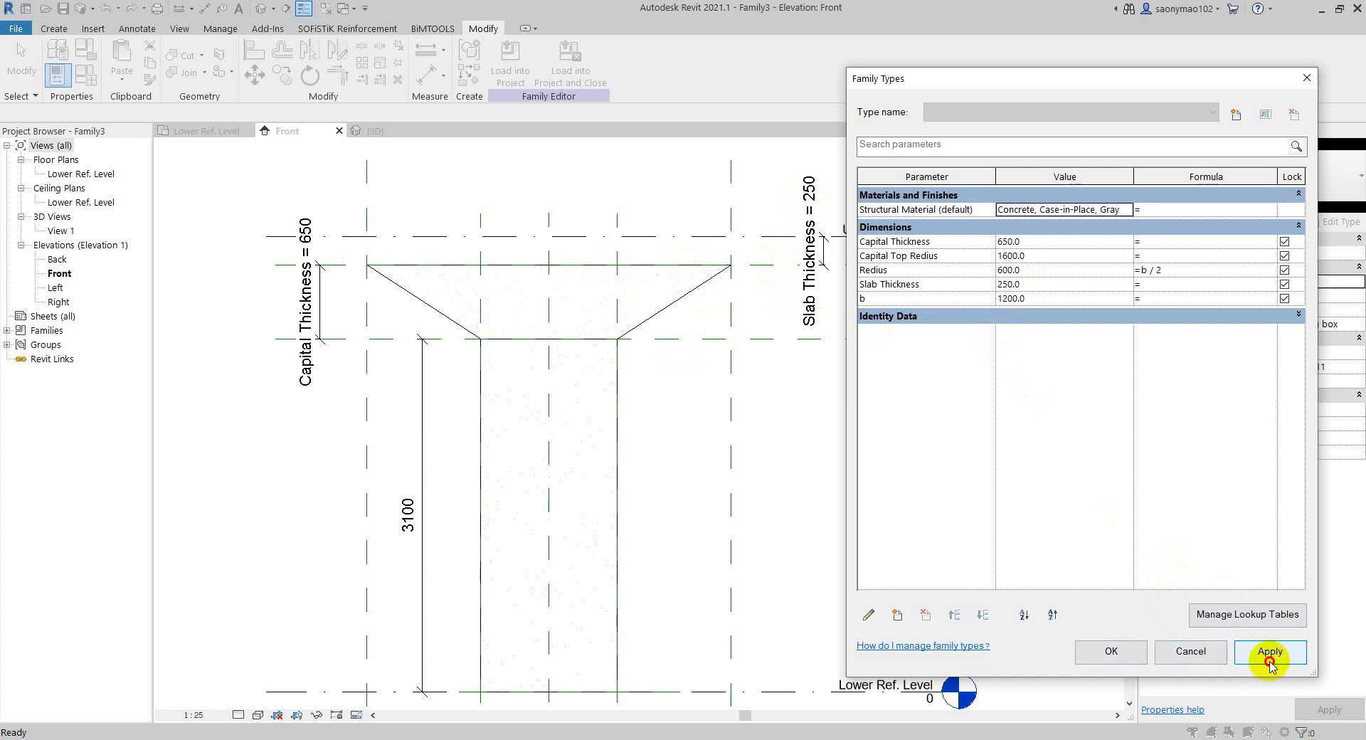
click(1100, 650)
- Extend the Right and Left reference planes below the Lower Ref. Level
scroll(598, 456, down, 1)
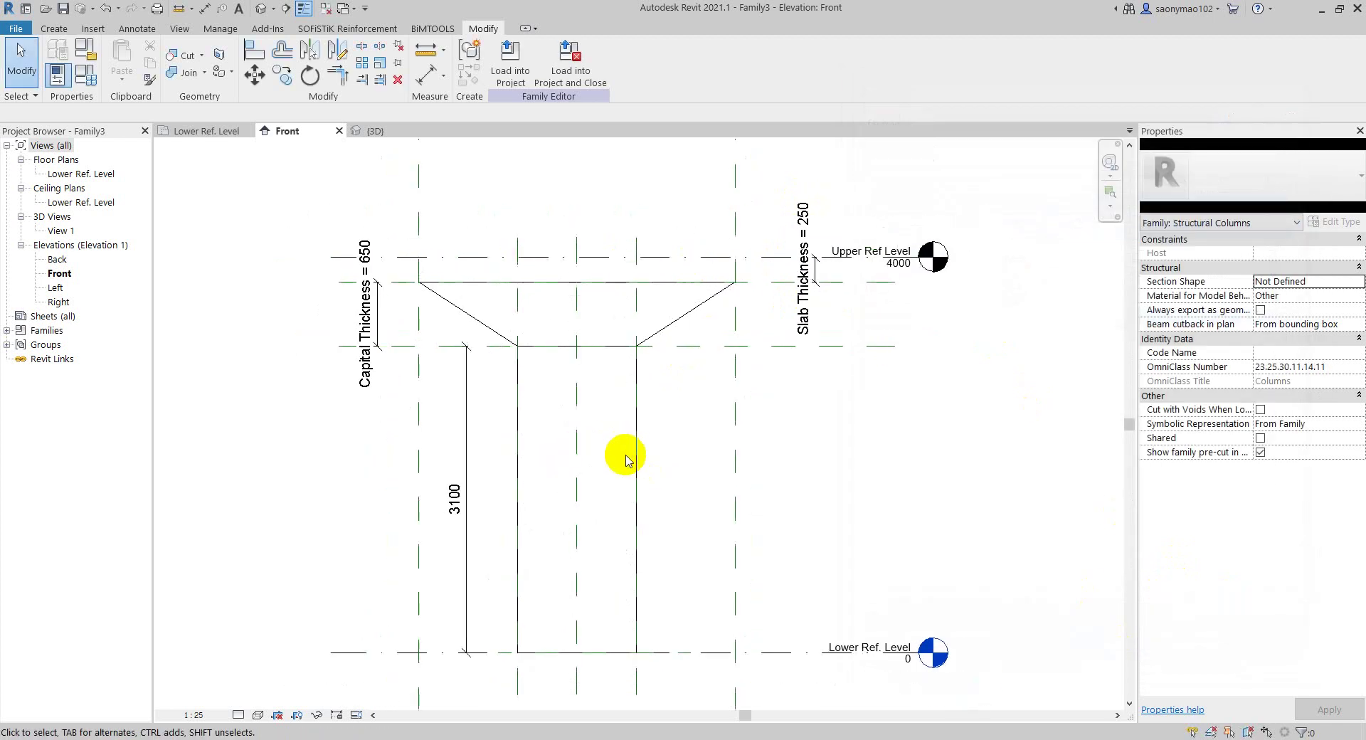
scroll(619, 398, down, 1)
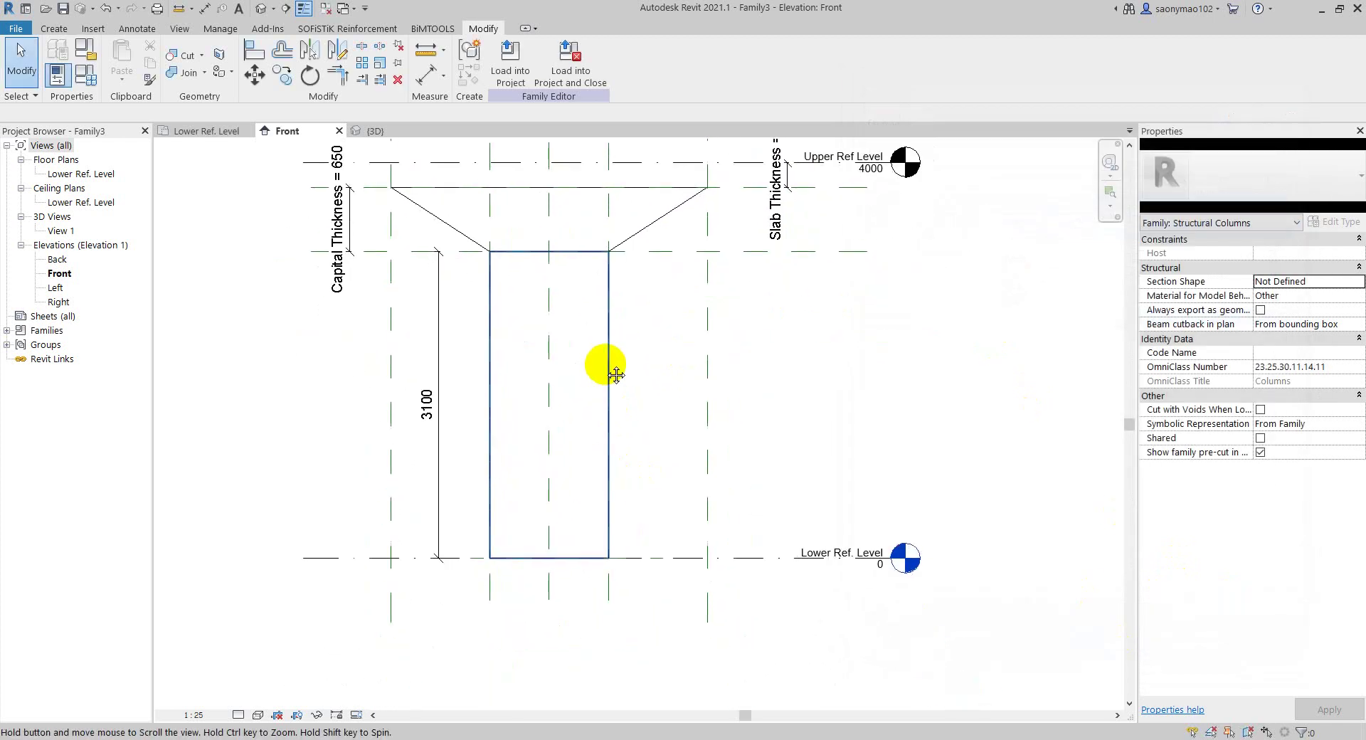
middle_drag(619, 386, 624, 427)
click(625, 559)
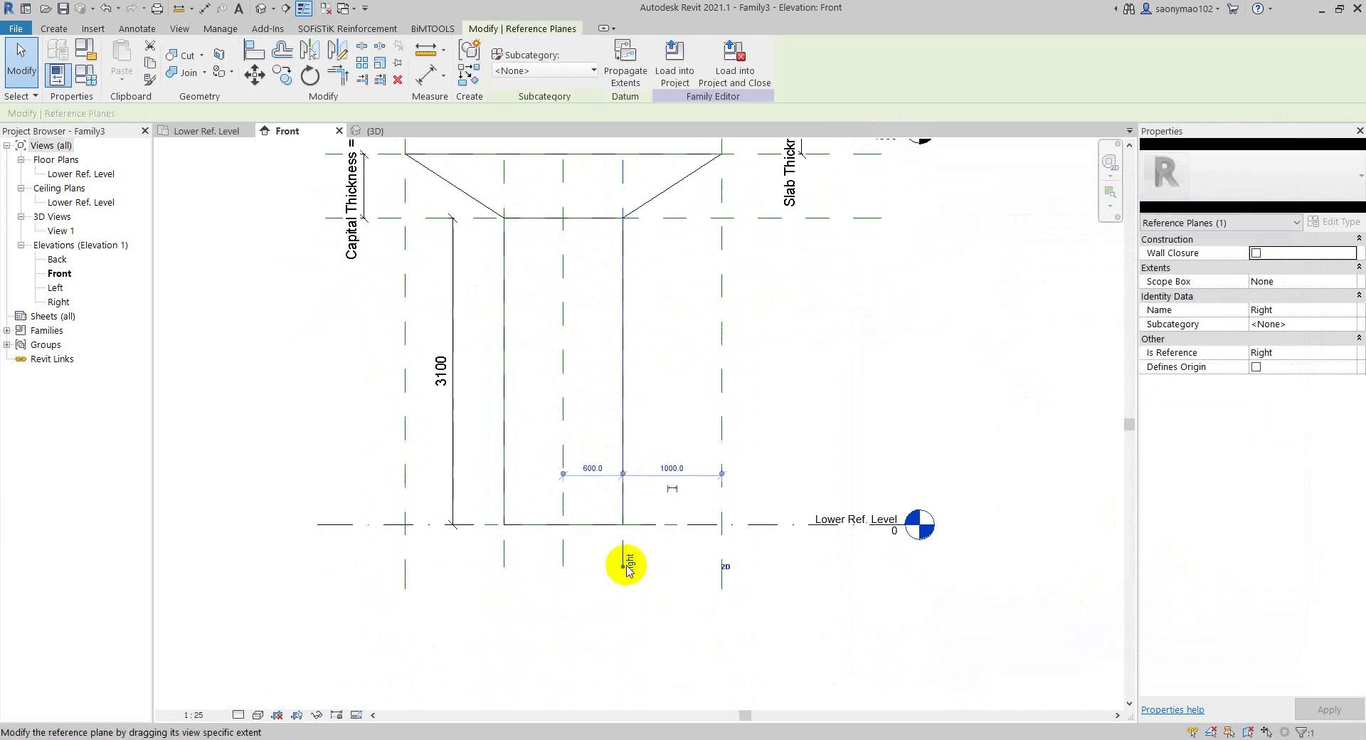
drag(626, 558, 624, 587)
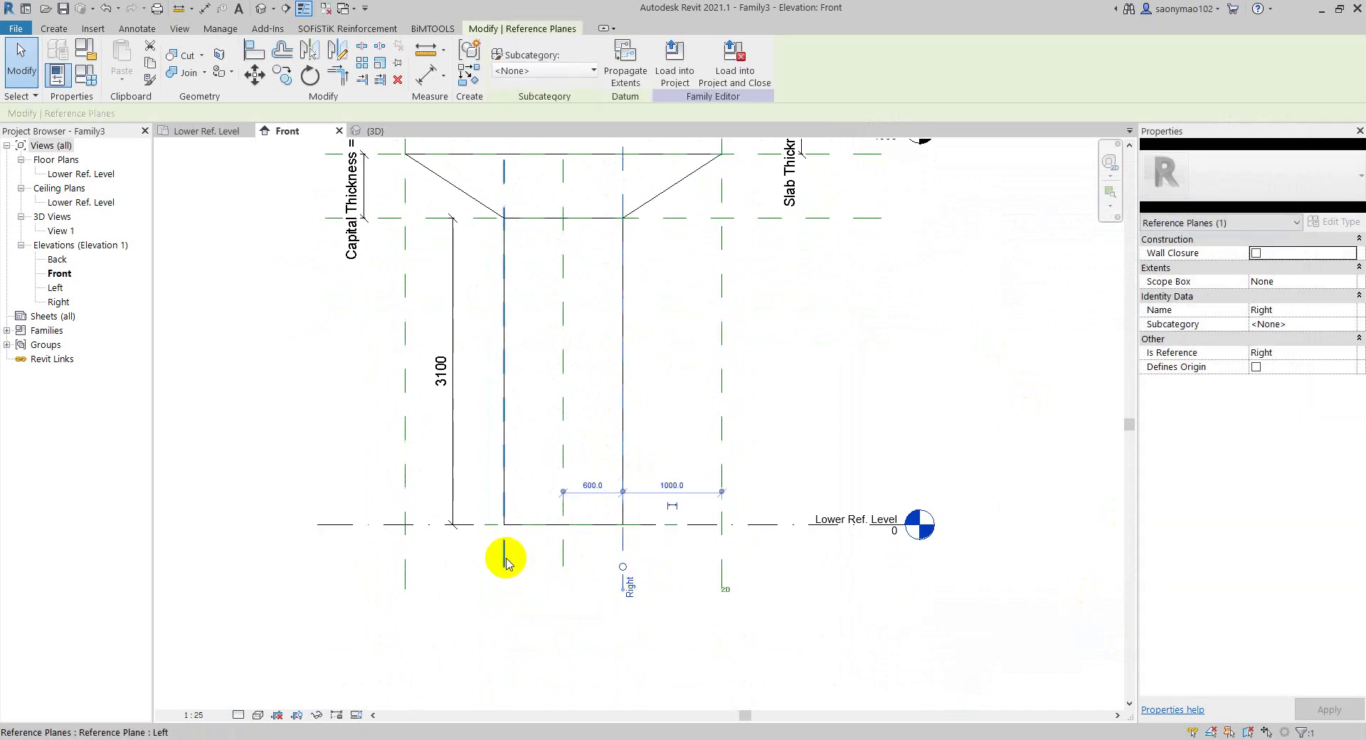
click(504, 558)
drag(504, 567, 504, 587)
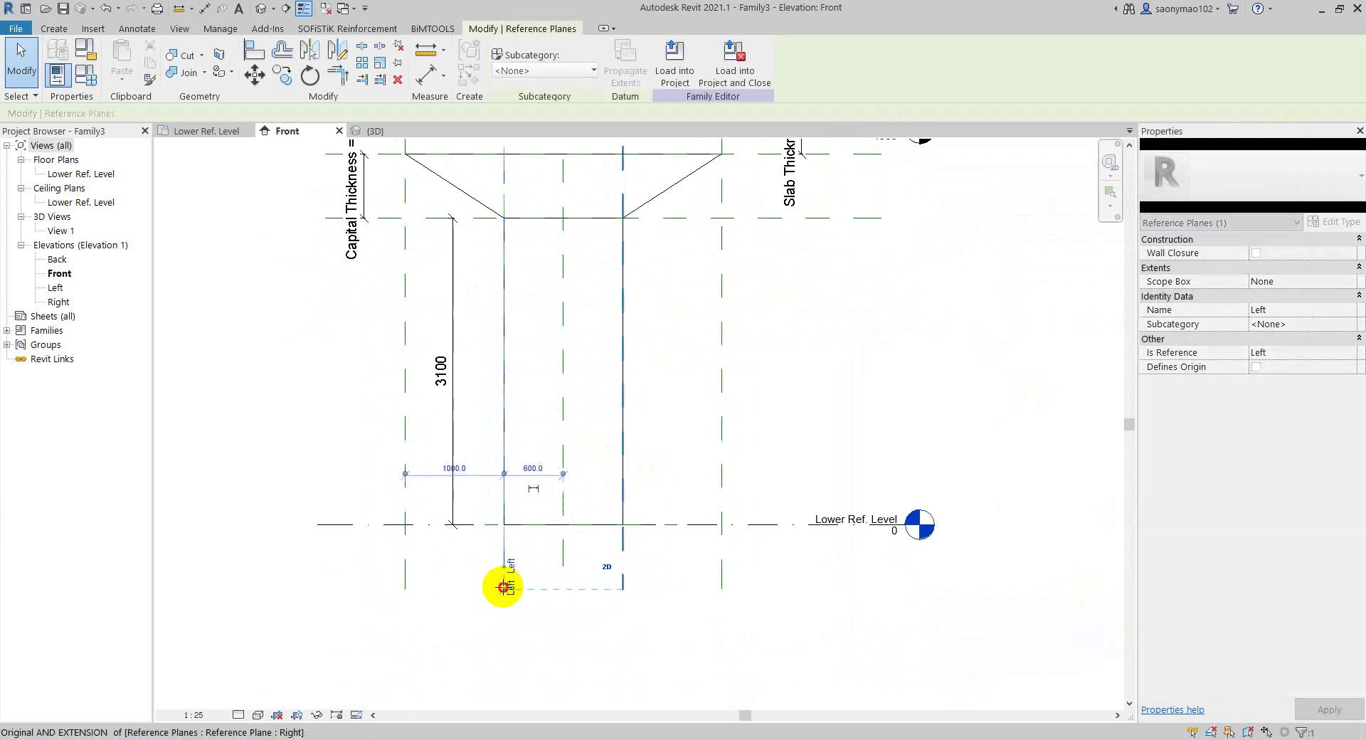
click(686, 588)
- Check the Right and Left reference planes at the column top and both levels
middle_click(586, 613)
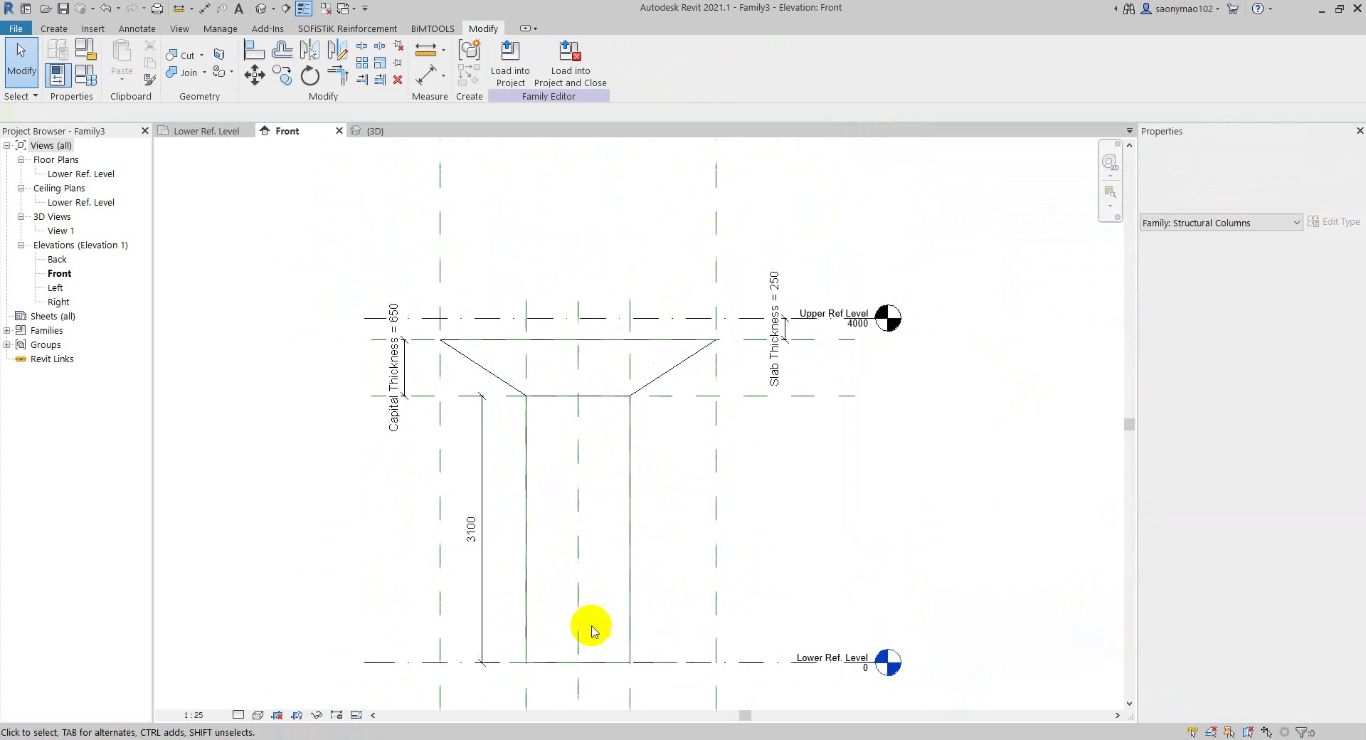
middle_drag(585, 614, 588, 736)
click(618, 393)
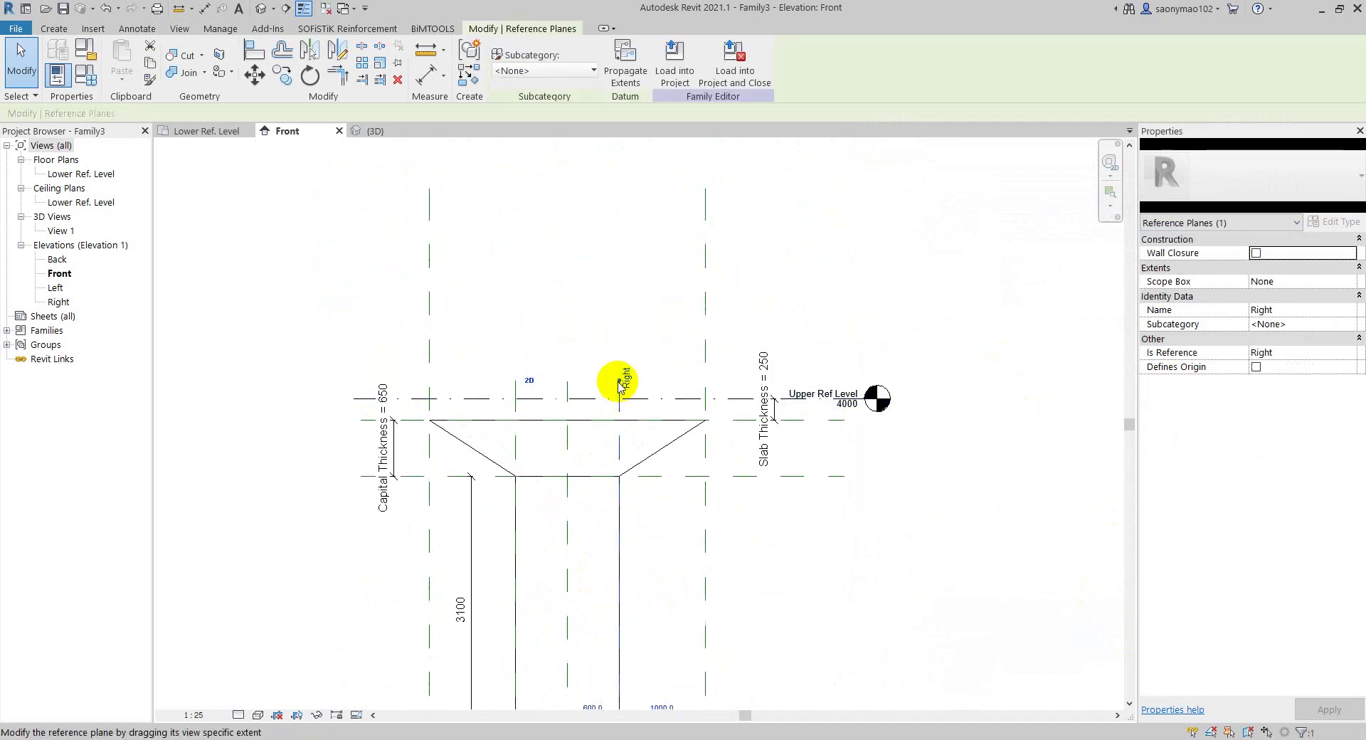
click(518, 378)
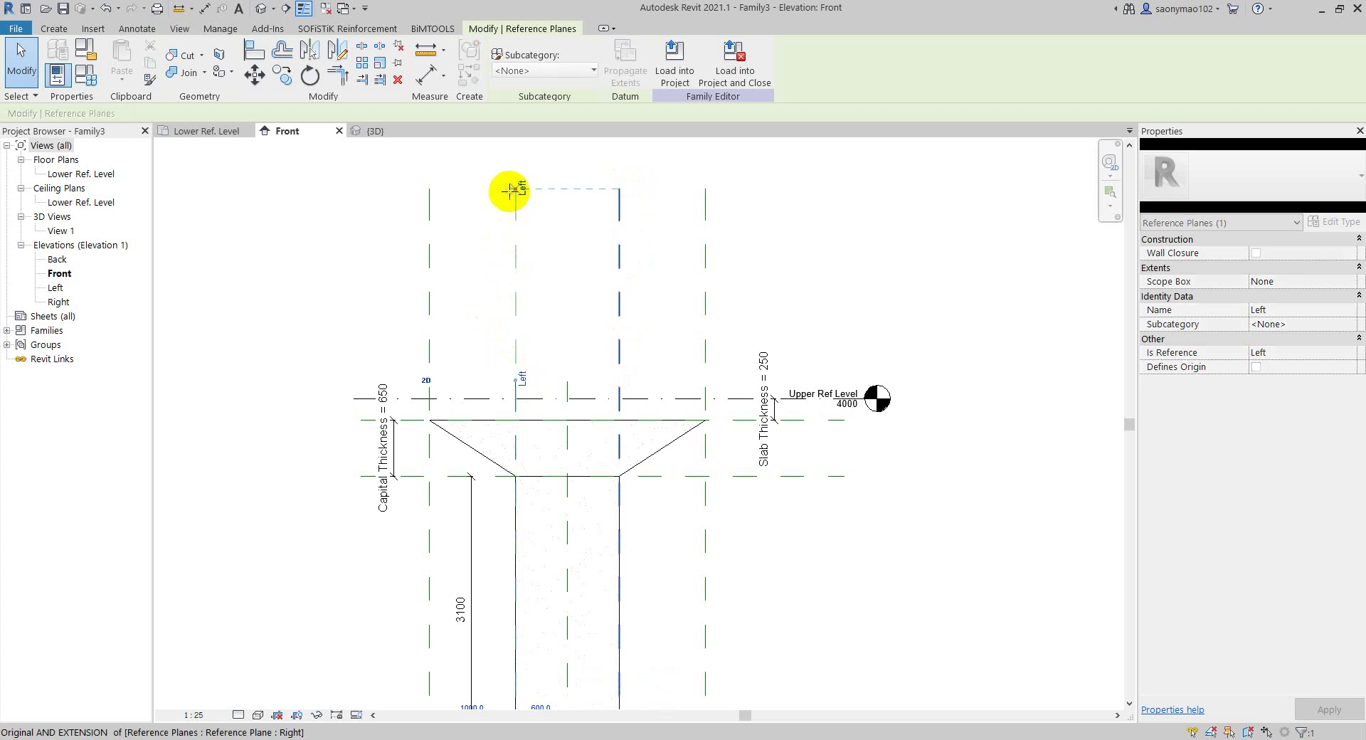
scroll(502, 605, up, 2)
middle_drag(582, 416, 573, 335)
scroll(574, 349, down, 1)
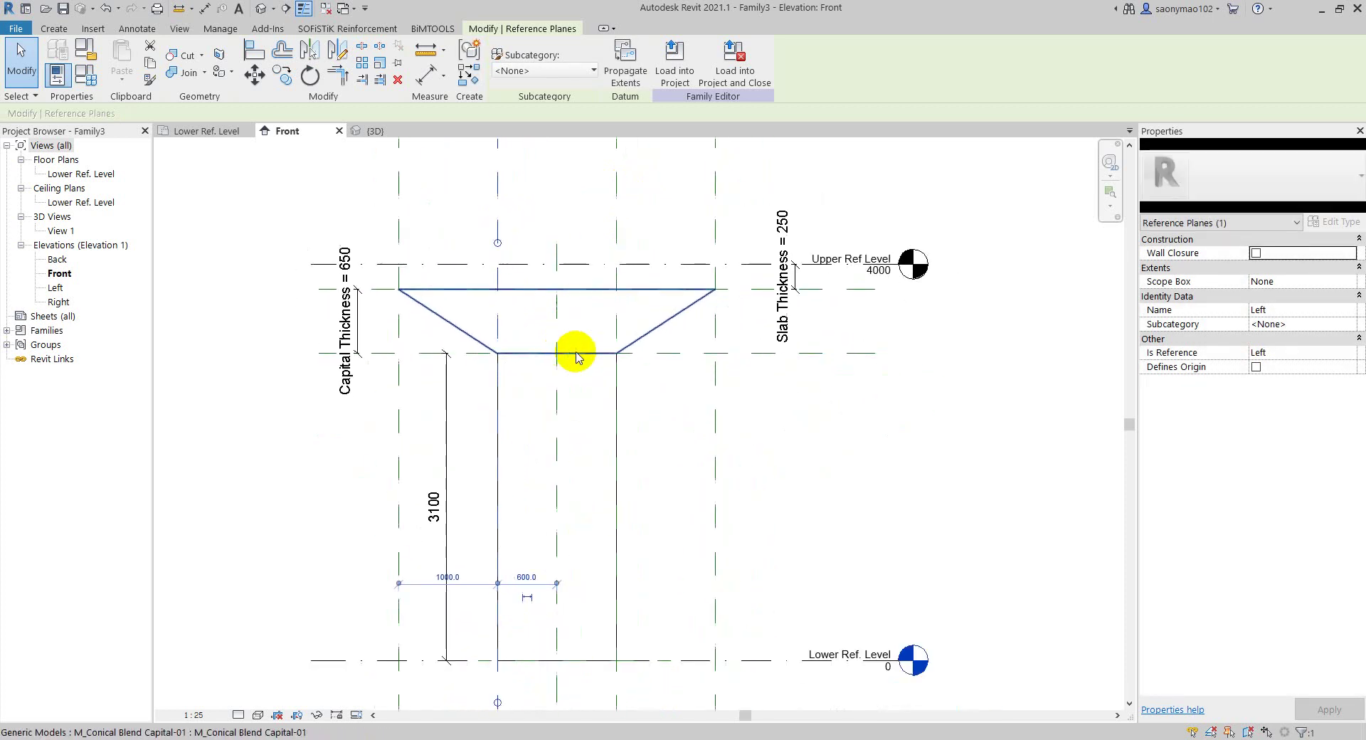
click(808, 433)
- Collapse the elevation, 3D, ceiling plan and floor plan groups in the Project Browser
middle_drag(598, 503, 635, 470)
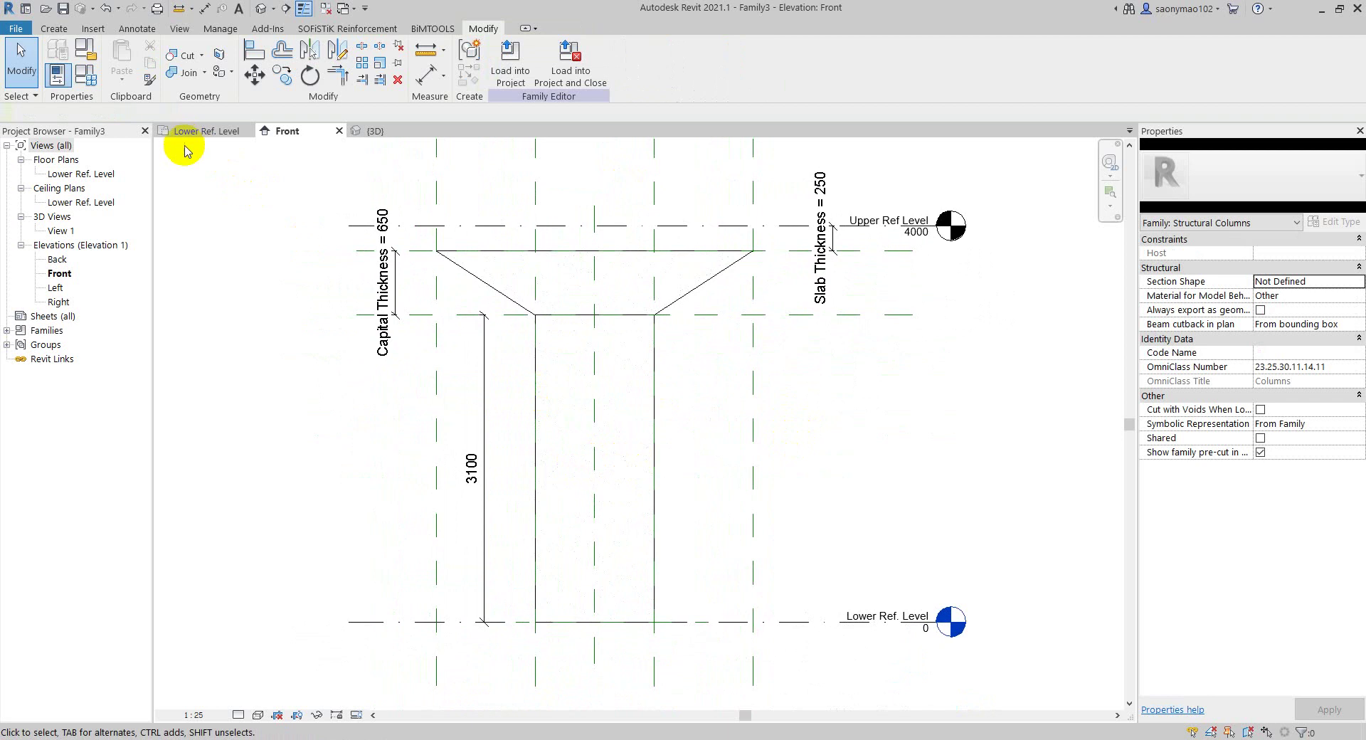
click(22, 246)
click(20, 247)
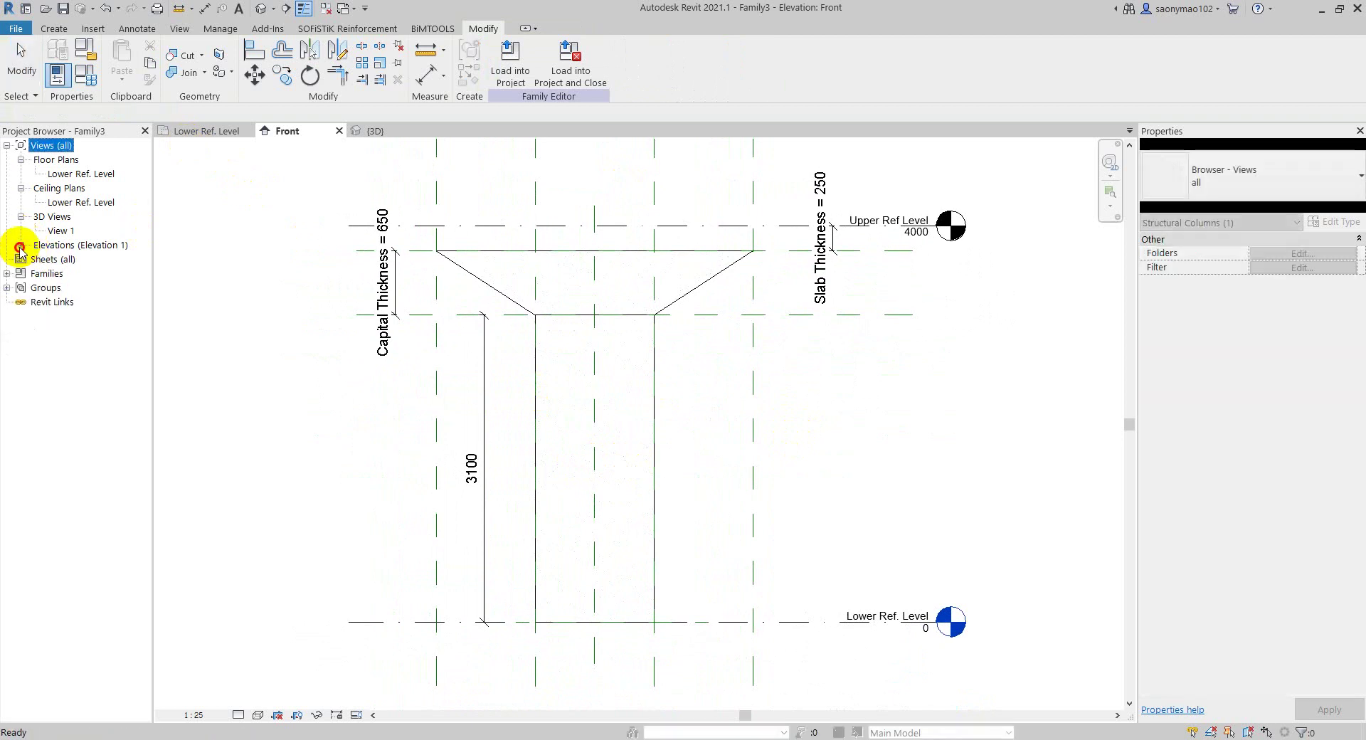
click(21, 216)
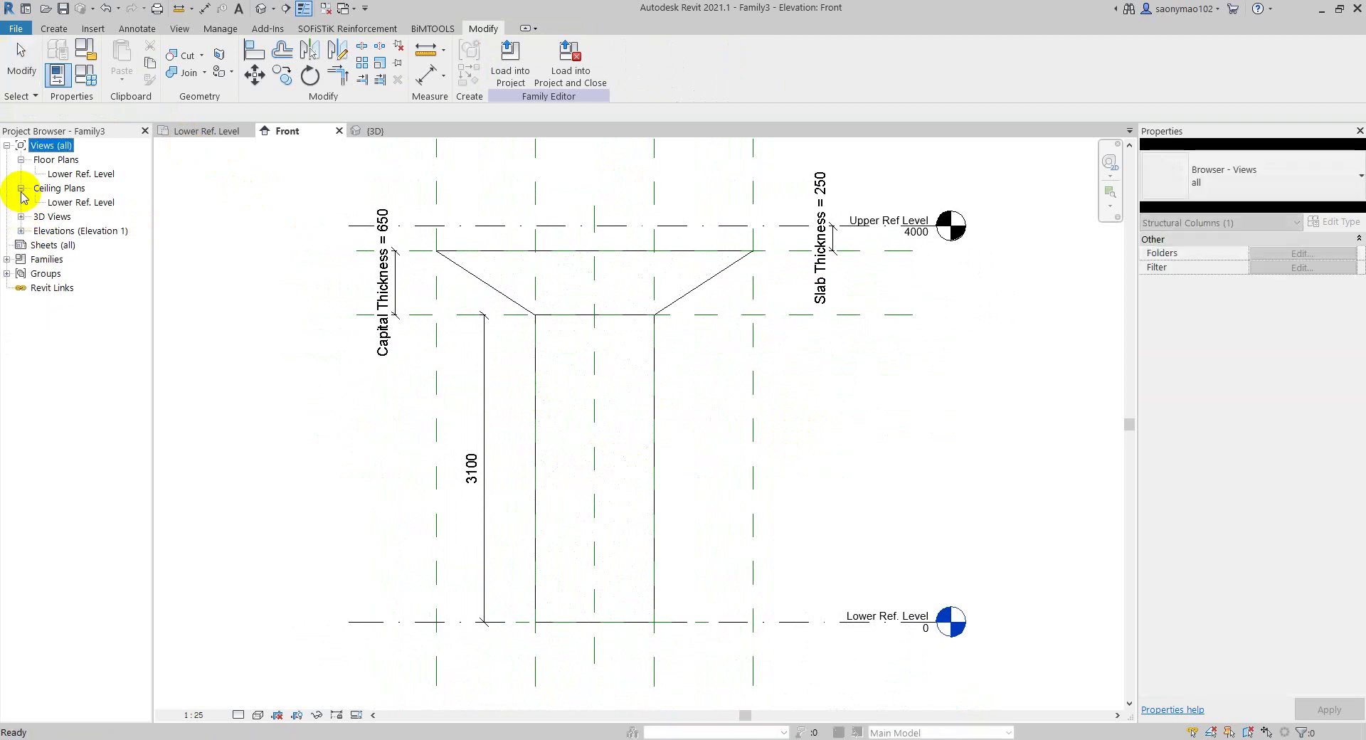
click(22, 188)
click(21, 161)
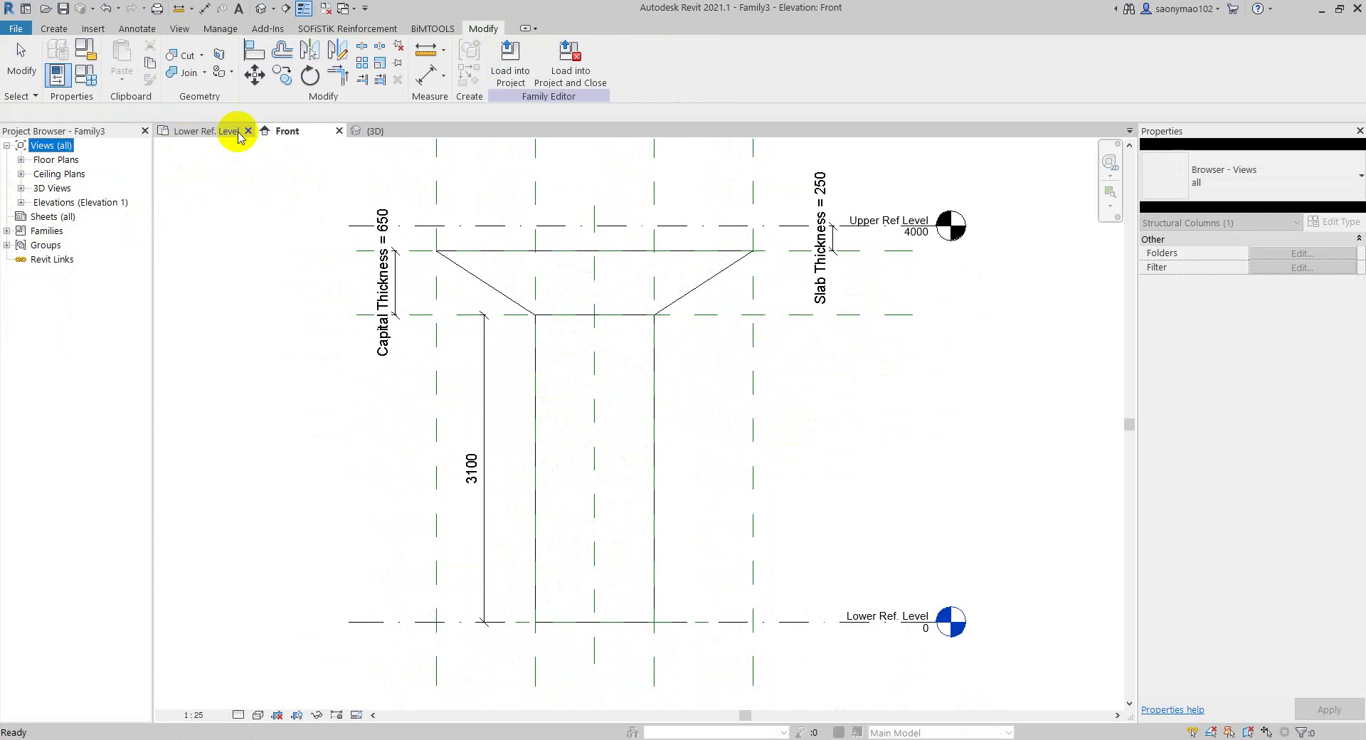
- Close the M_Conical Blend Capital-01 3D view without saving and open Default 3D View
click(202, 130)
middle_drag(564, 390, 540, 385)
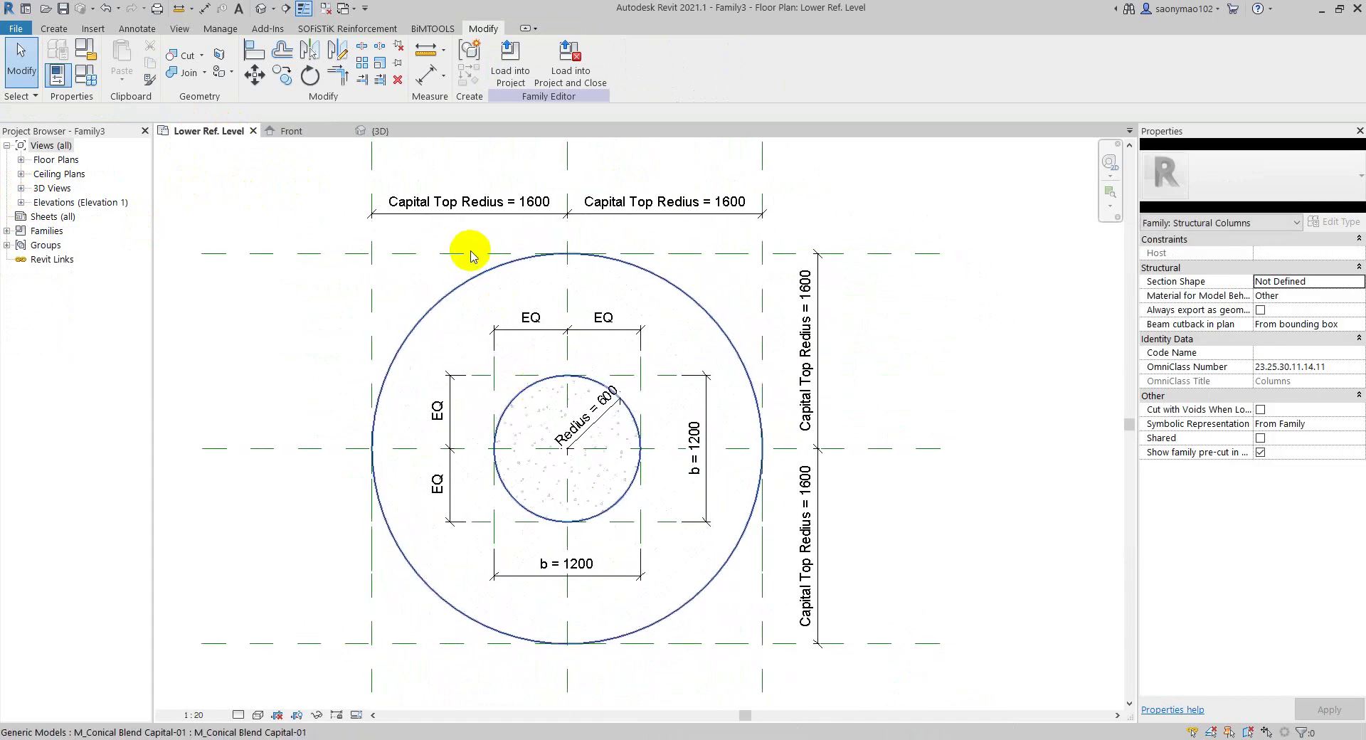
click(381, 131)
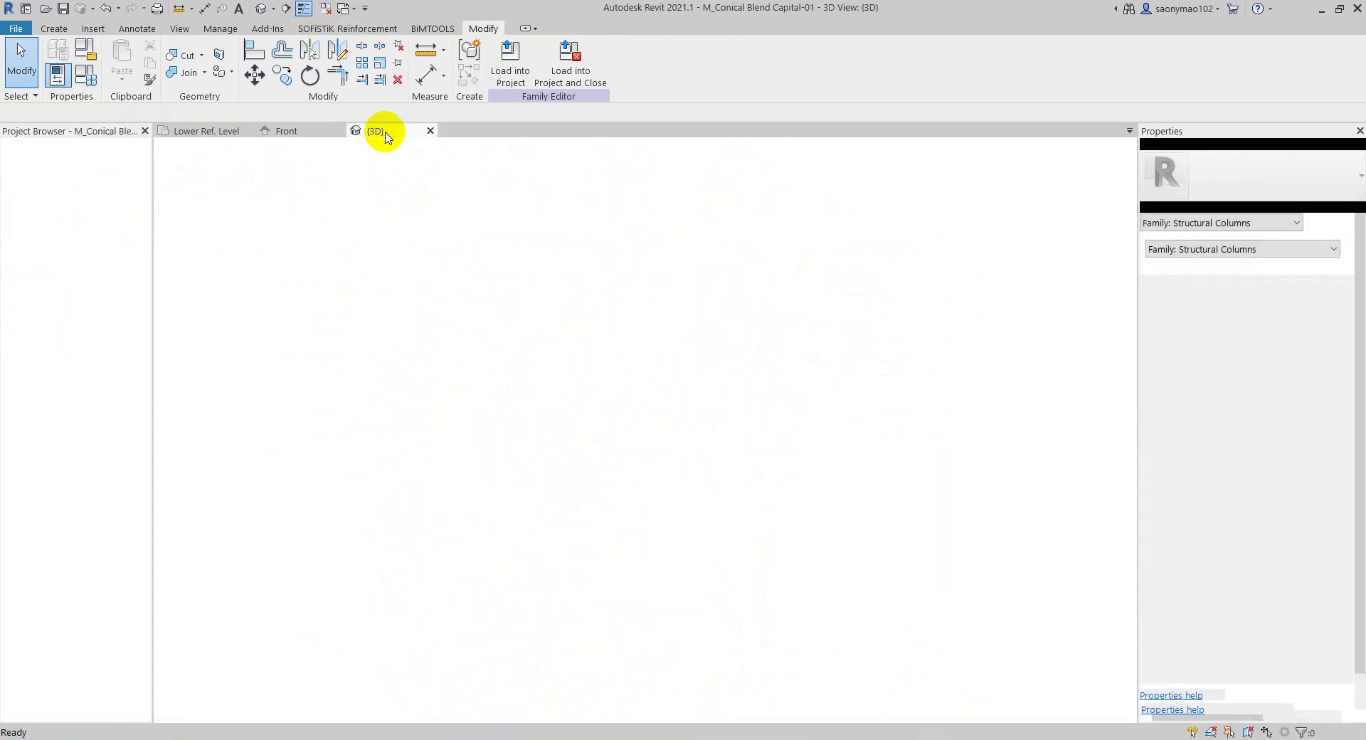
click(430, 131)
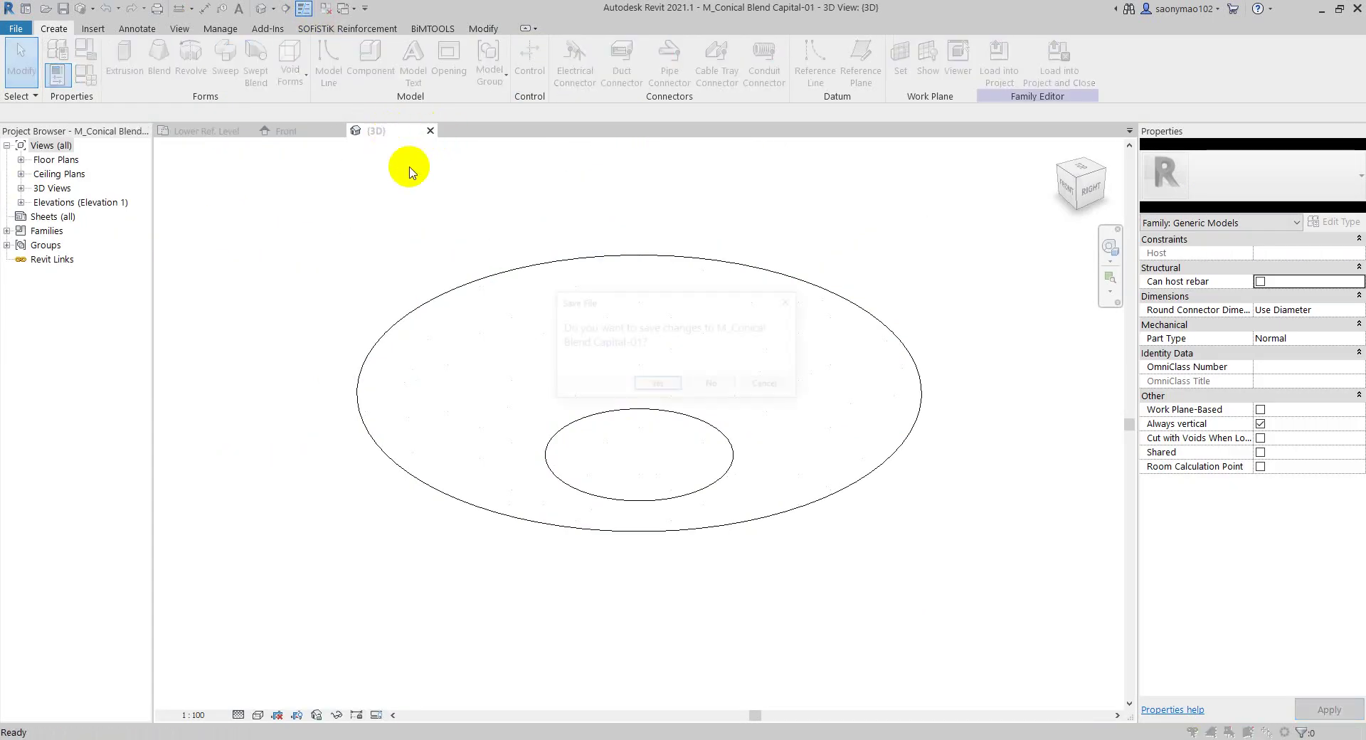
click(712, 388)
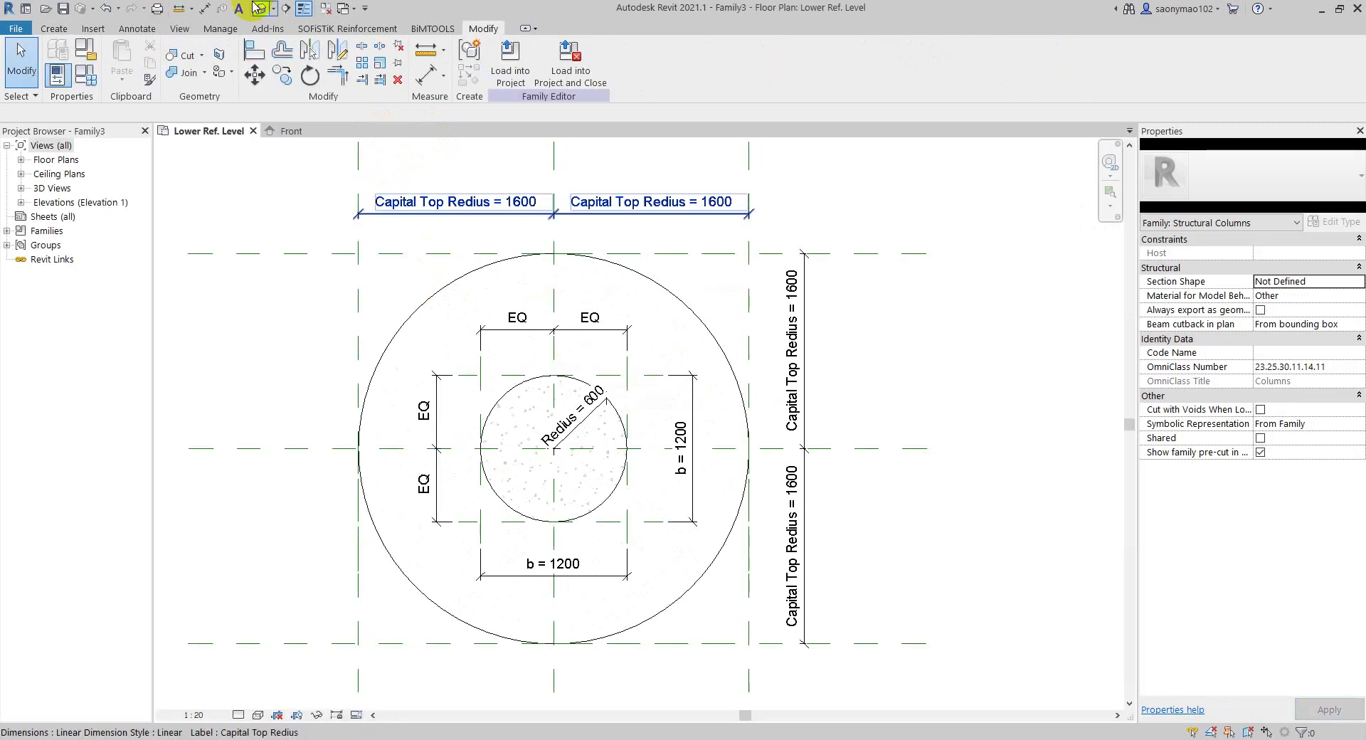
click(260, 9)
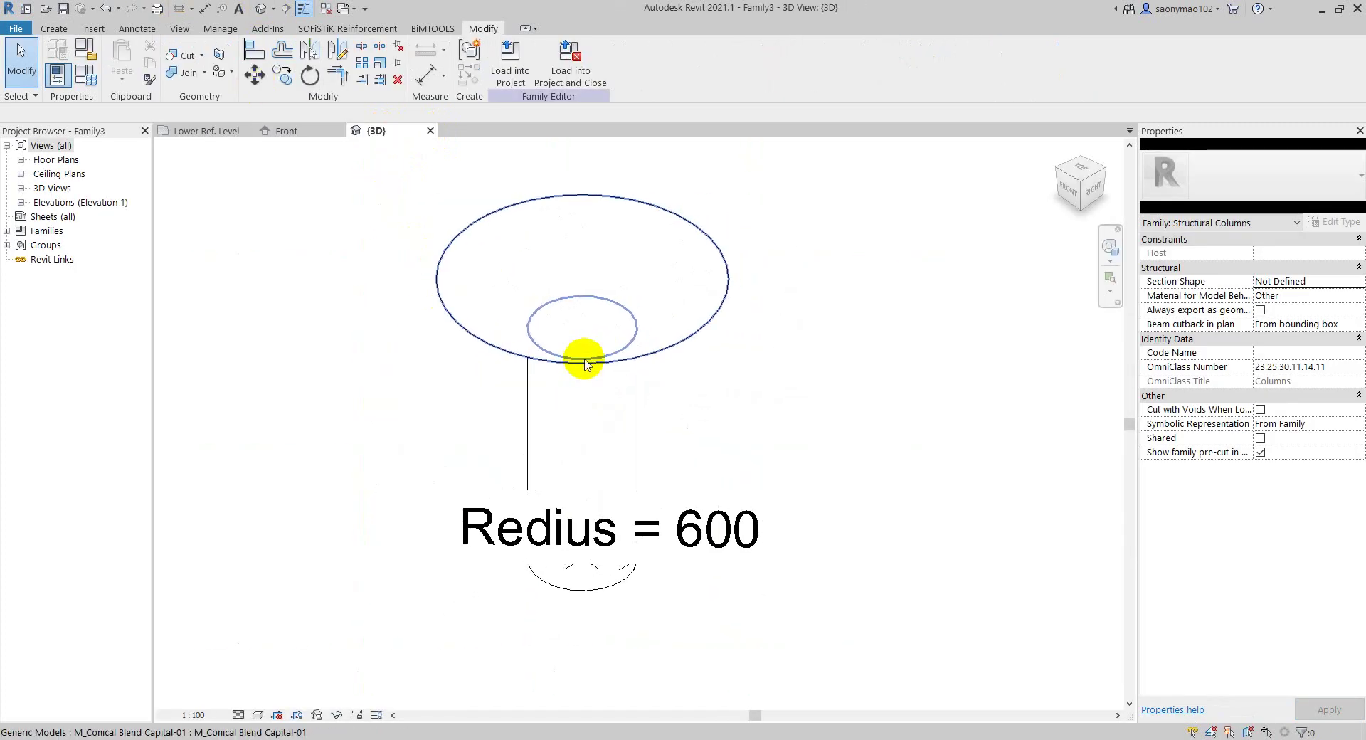
- Hide all annotation categories in the 3D view via VG
key(v)
key(g)
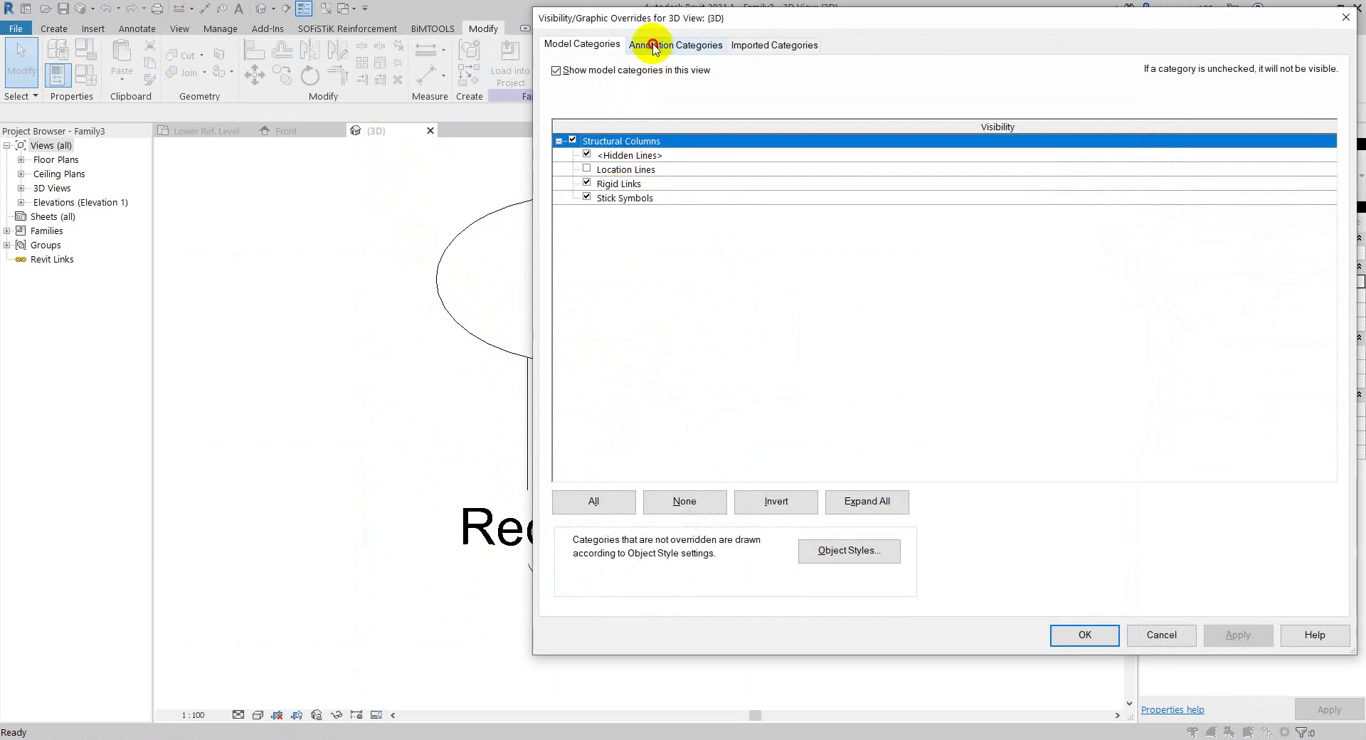
click(654, 46)
click(558, 71)
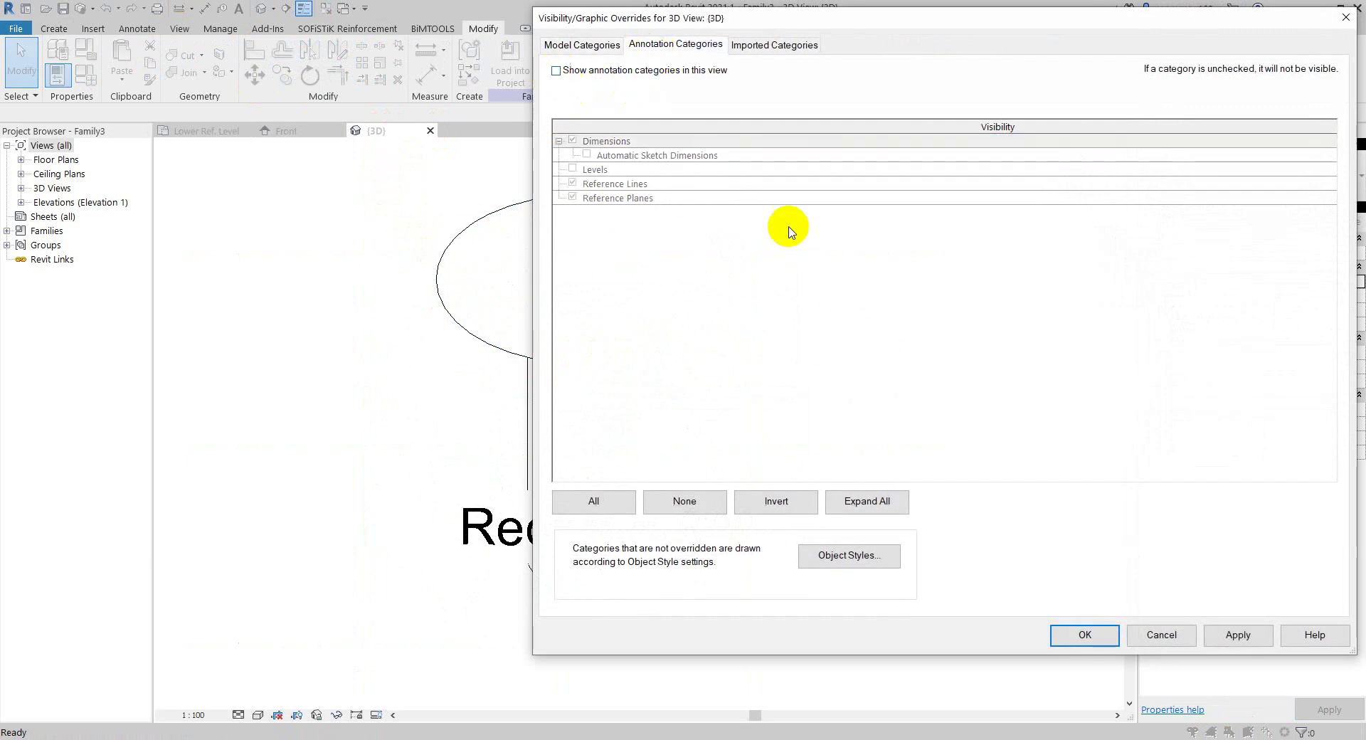
click(1237, 634)
click(1085, 635)
- Orbit the column and try the Consistent Colors and Realistic visual styles
shift+middle_drag(817, 457, 799, 472)
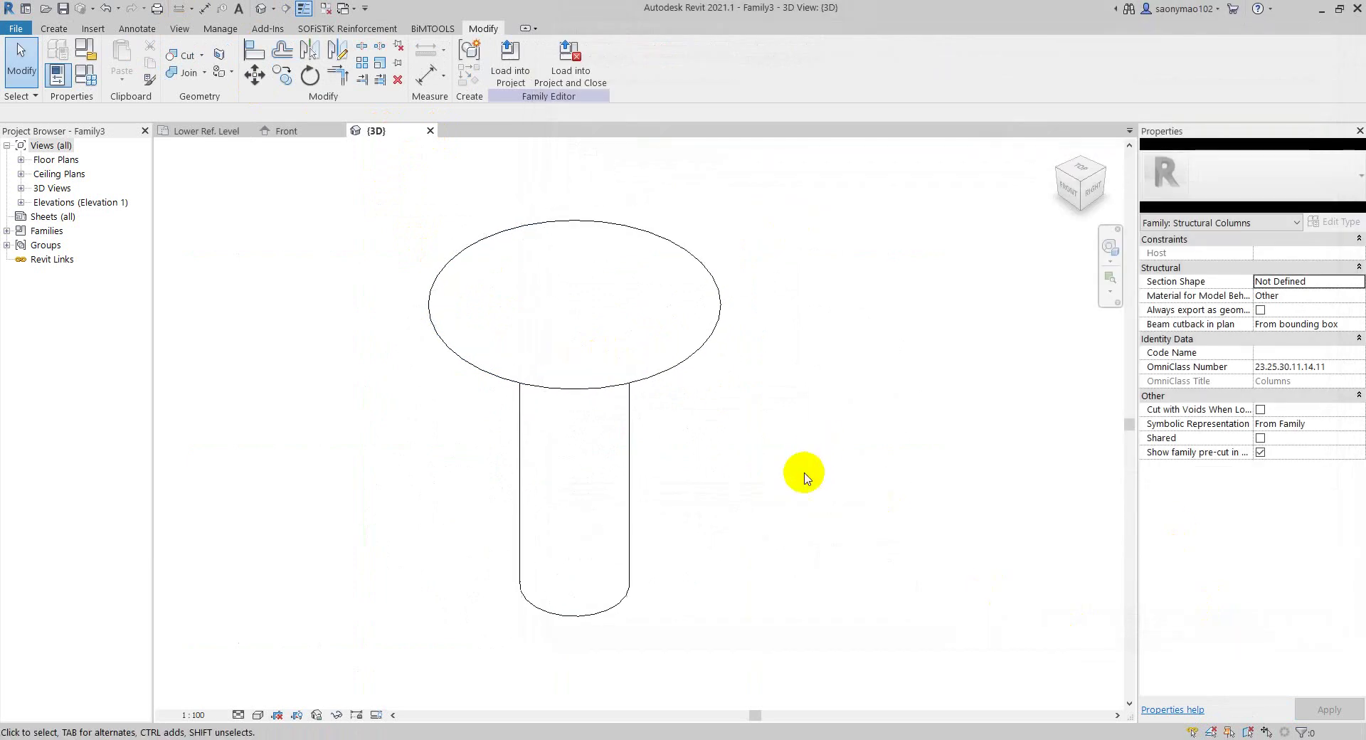
mouse_move(860, 565)
shift+middle_down()
mouse_move(808, 344)
mouse_move(970, 369)
mouse_move(930, 430)
mouse_move(918, 409)
shift+middle_up()
click(257, 715)
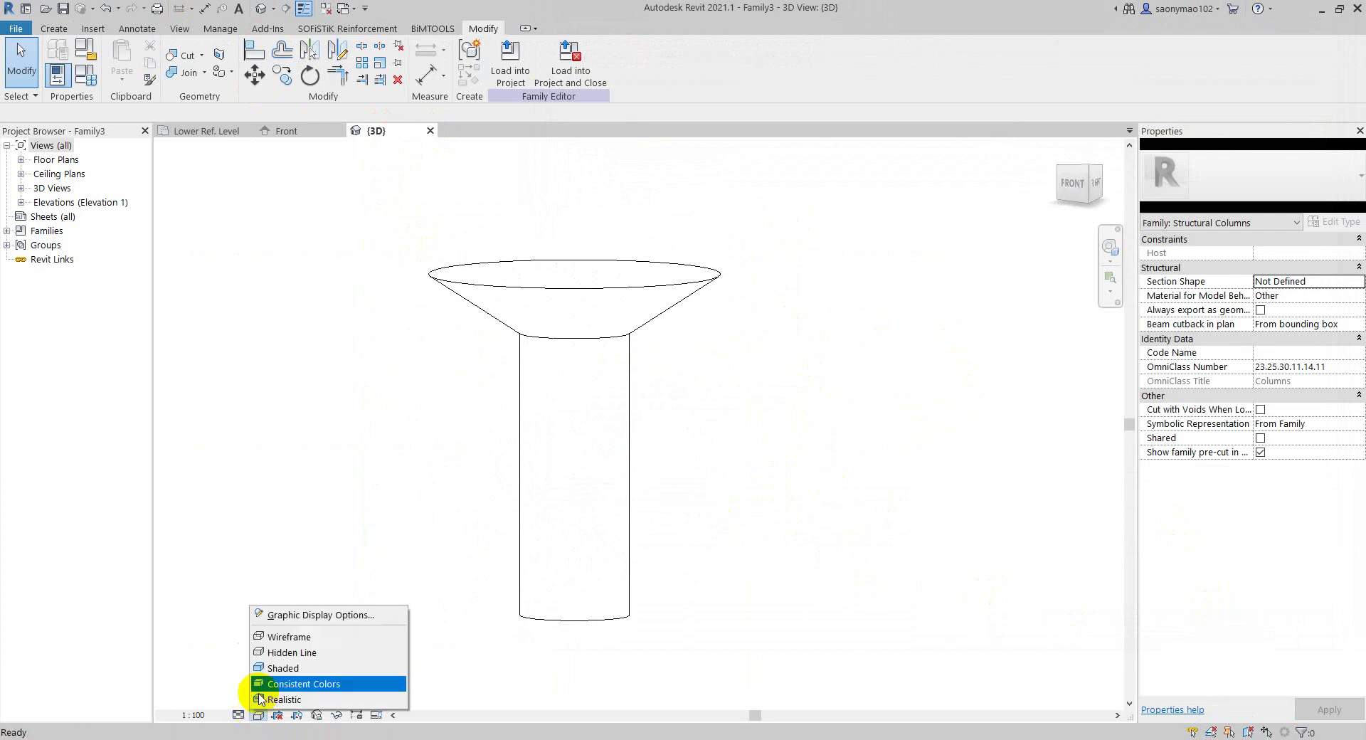
click(291, 686)
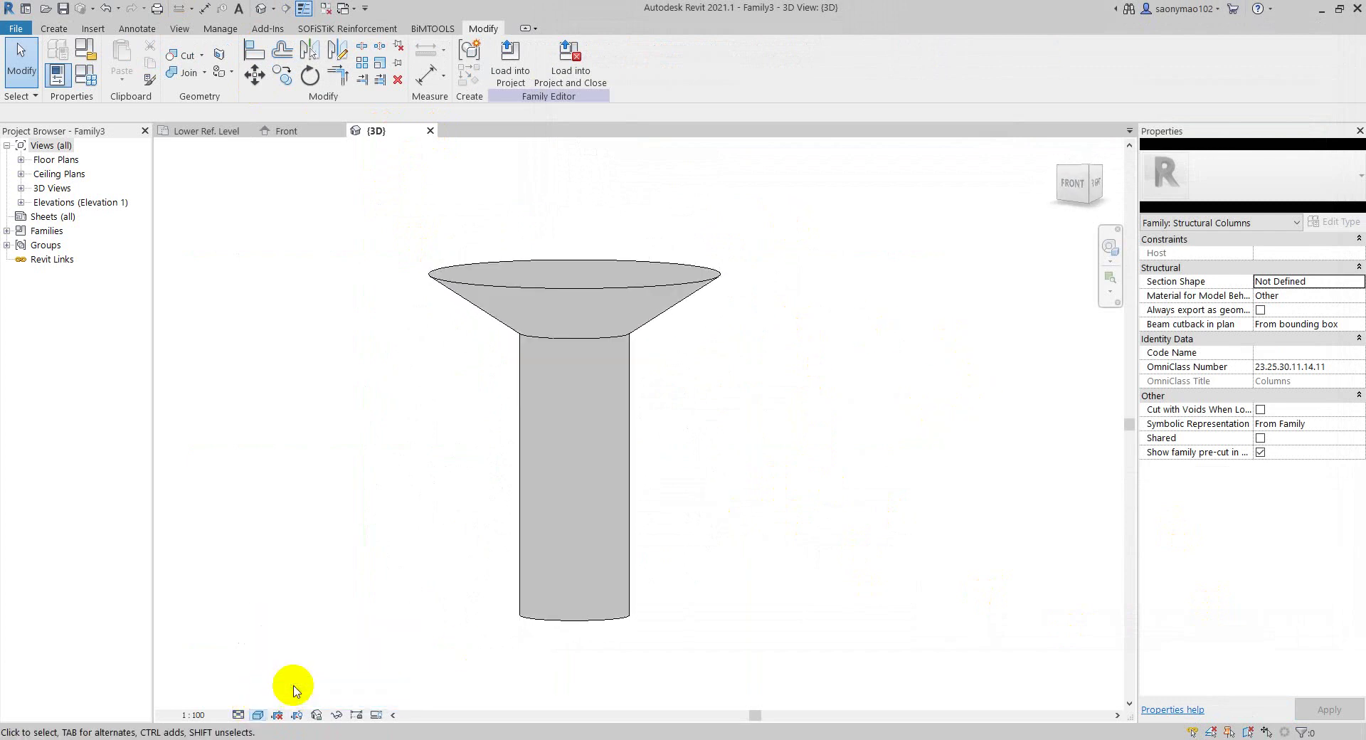
click(257, 714)
click(291, 684)
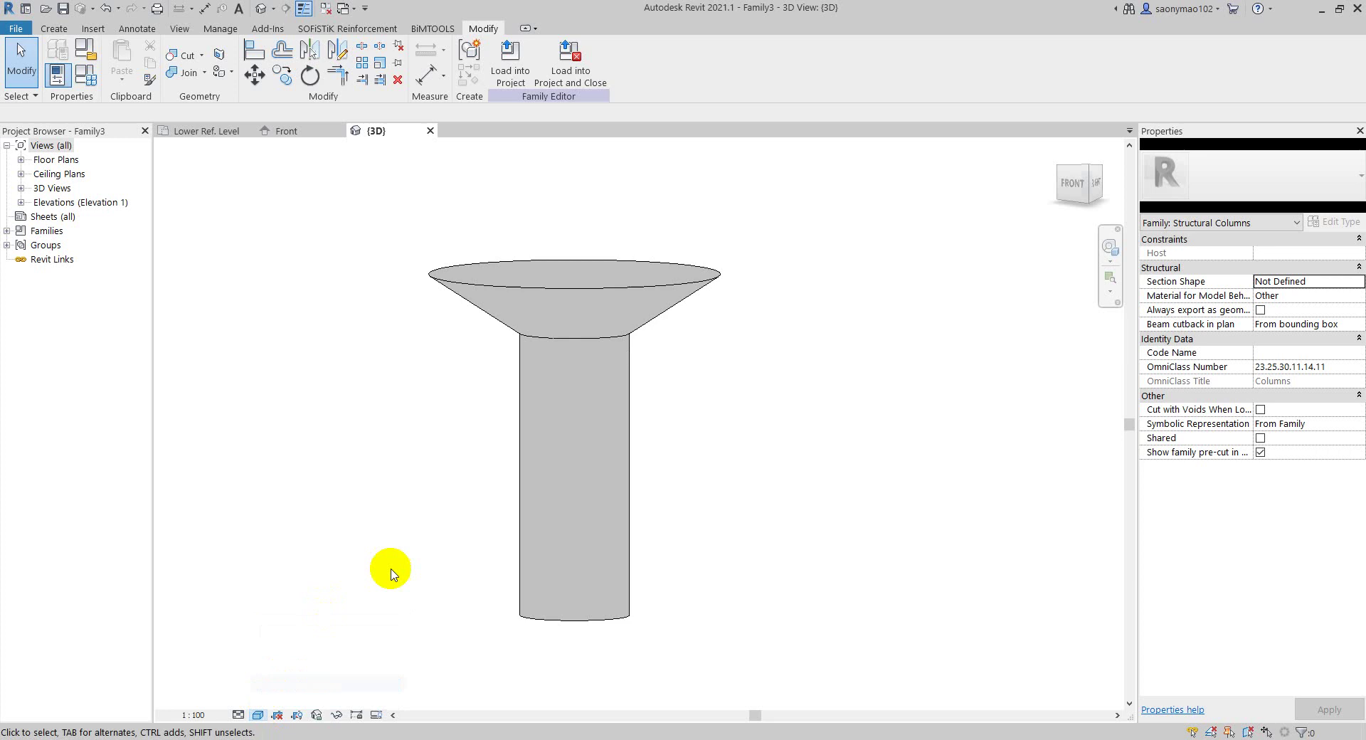
click(258, 714)
click(292, 702)
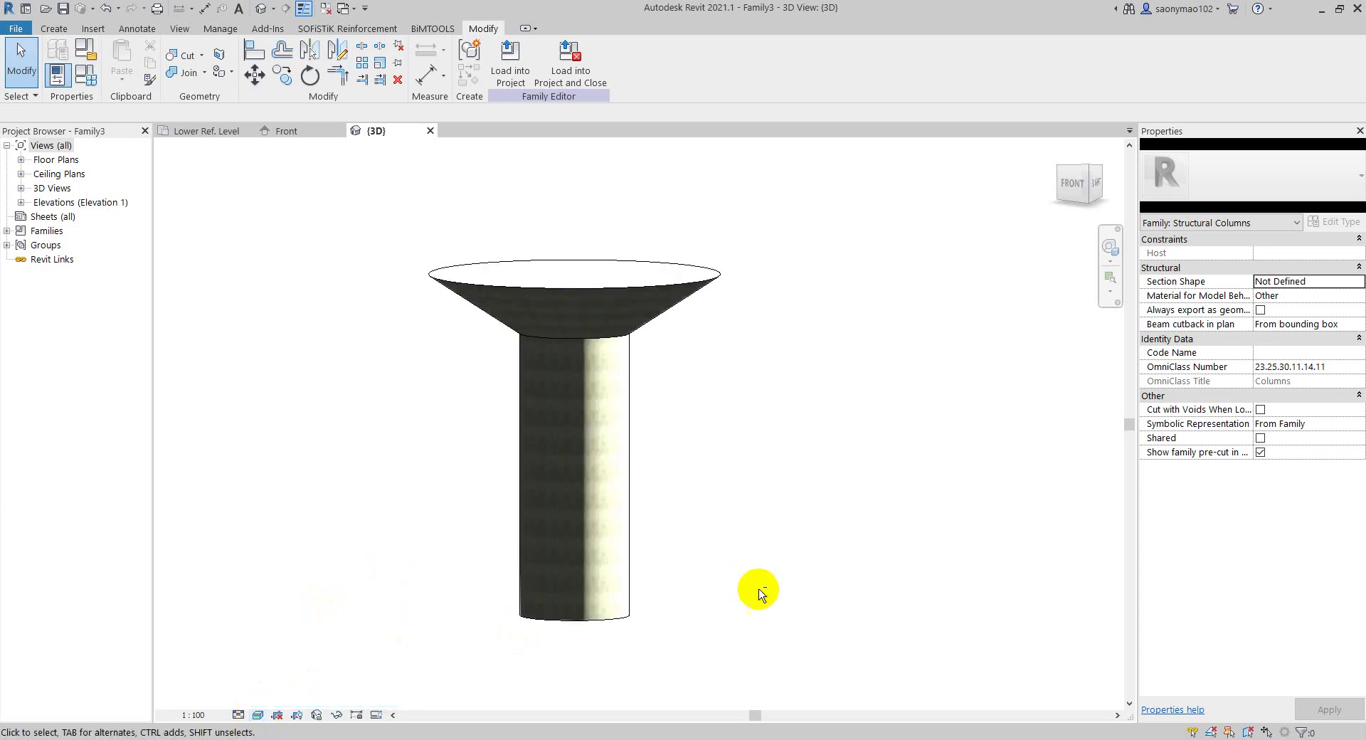
- Return to Consistent Colors and save the family as M_Concrete-Round-Column with Caps-03
mouse_move(756, 588)
shift+middle_down()
mouse_move(608, 610)
mouse_move(263, 607)
mouse_move(720, 623)
mouse_move(442, 664)
mouse_move(366, 694)
mouse_move(381, 682)
mouse_move(339, 733)
shift+middle_up()
click(257, 715)
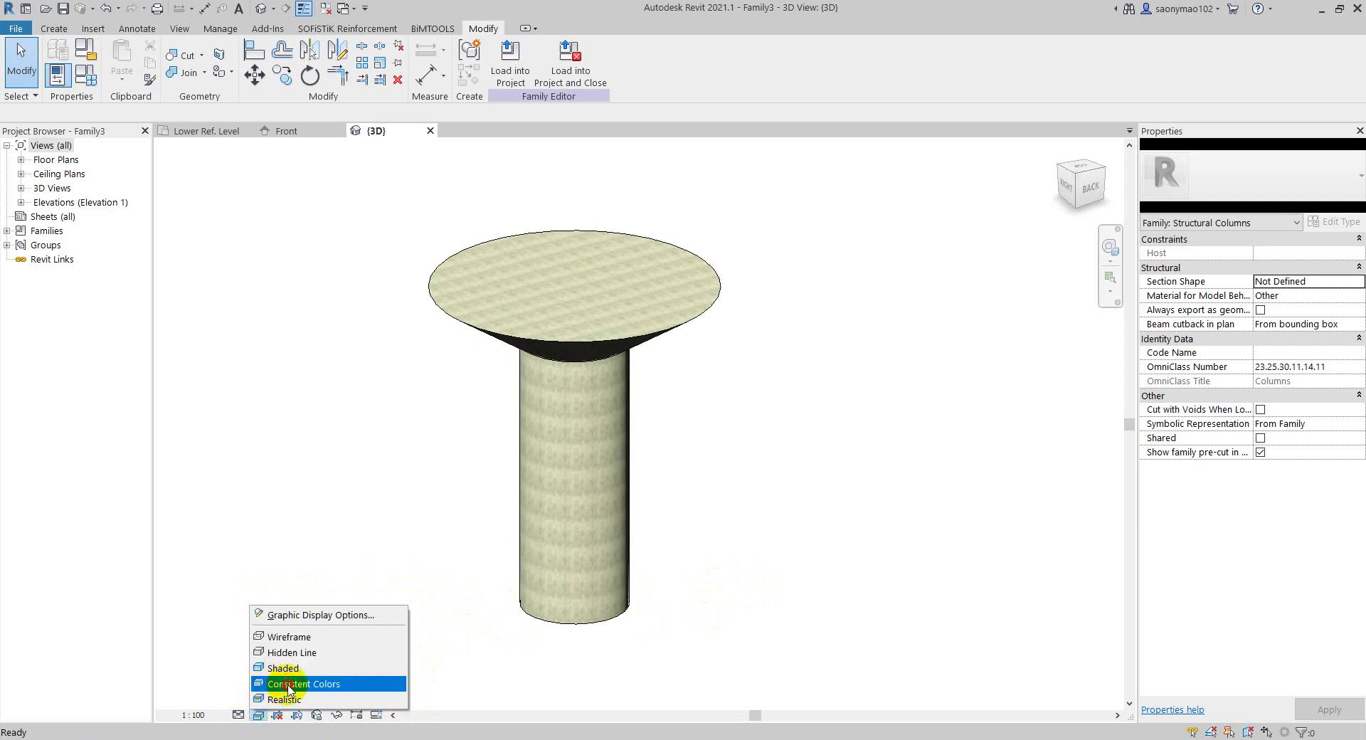
click(288, 684)
mouse_move(766, 623)
shift+middle_down()
mouse_move(757, 566)
mouse_move(772, 571)
mouse_move(778, 583)
mouse_move(689, 506)
mouse_move(777, 549)
shift+middle_up()
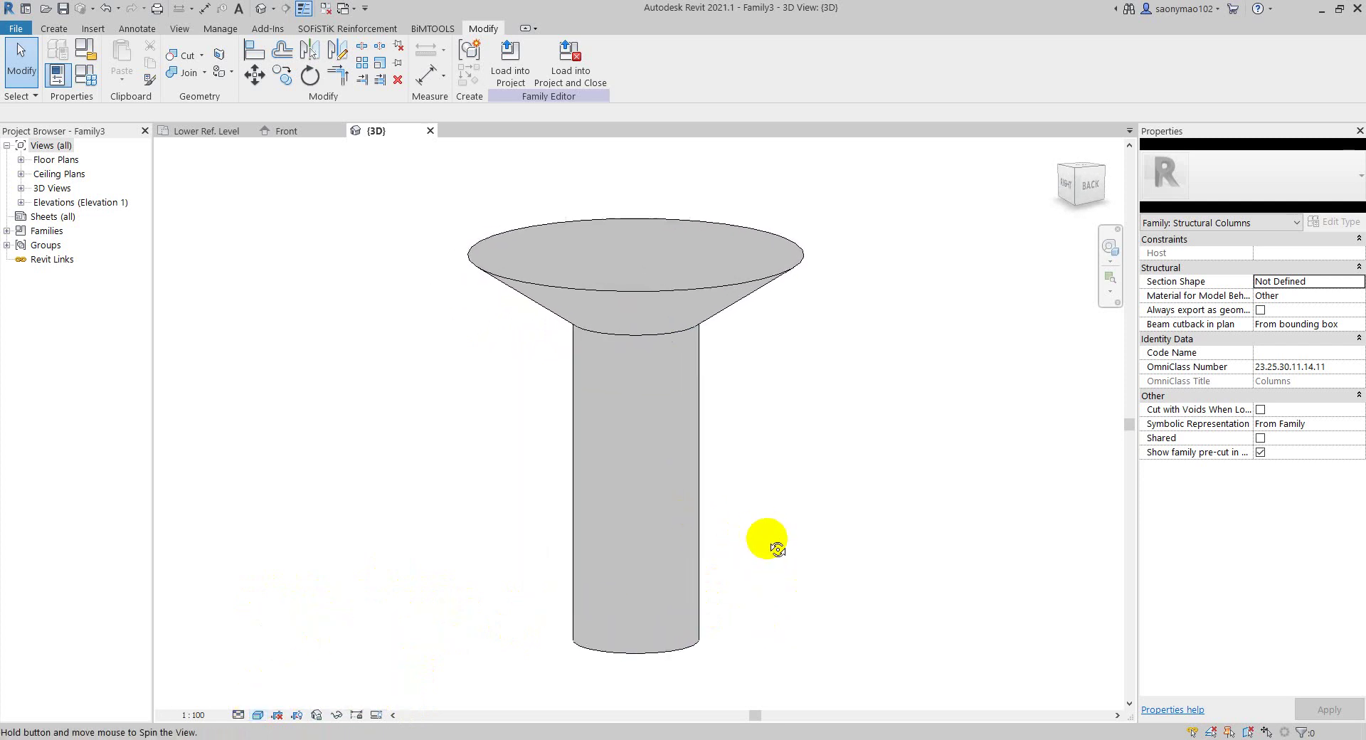
click(800, 528)
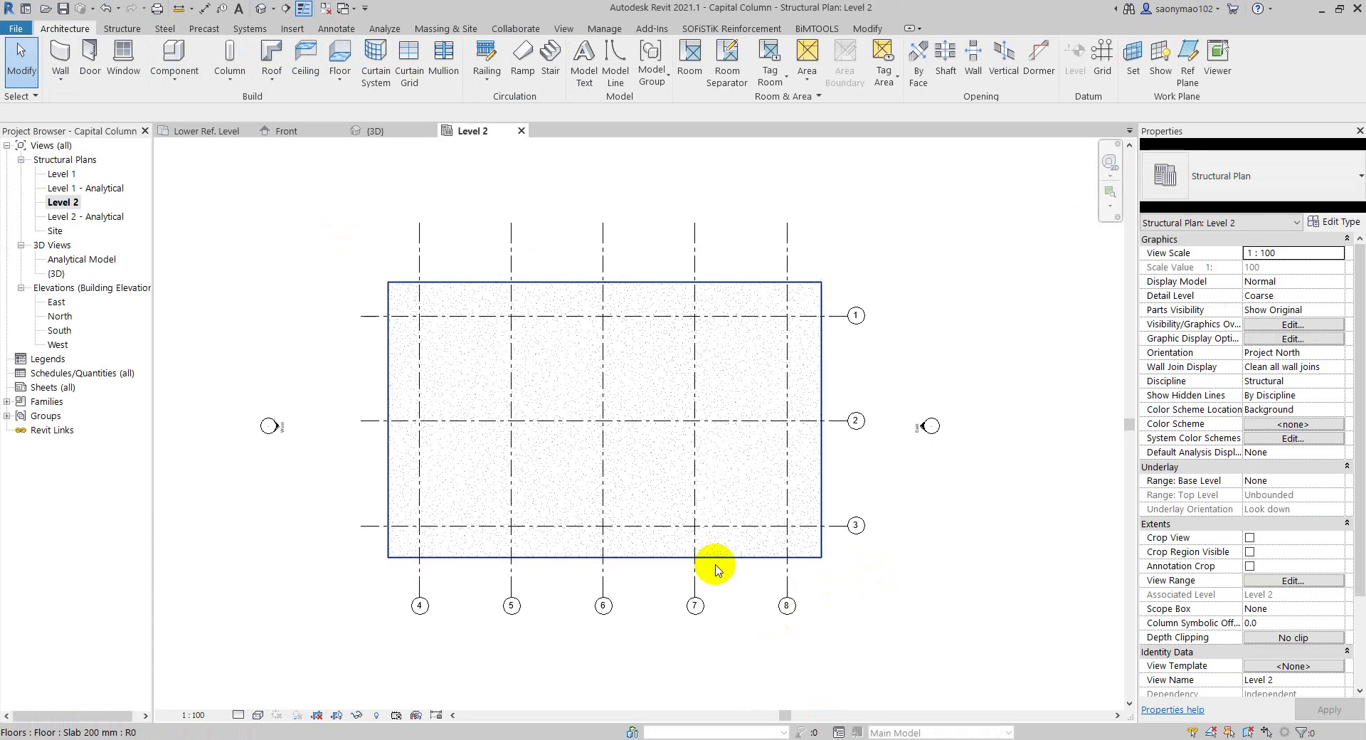
- Scroll the Project Browser and switch view tabs to reach the Level 2 plan
scroll(677, 556, down, 1)
scroll(667, 539, down, 1)
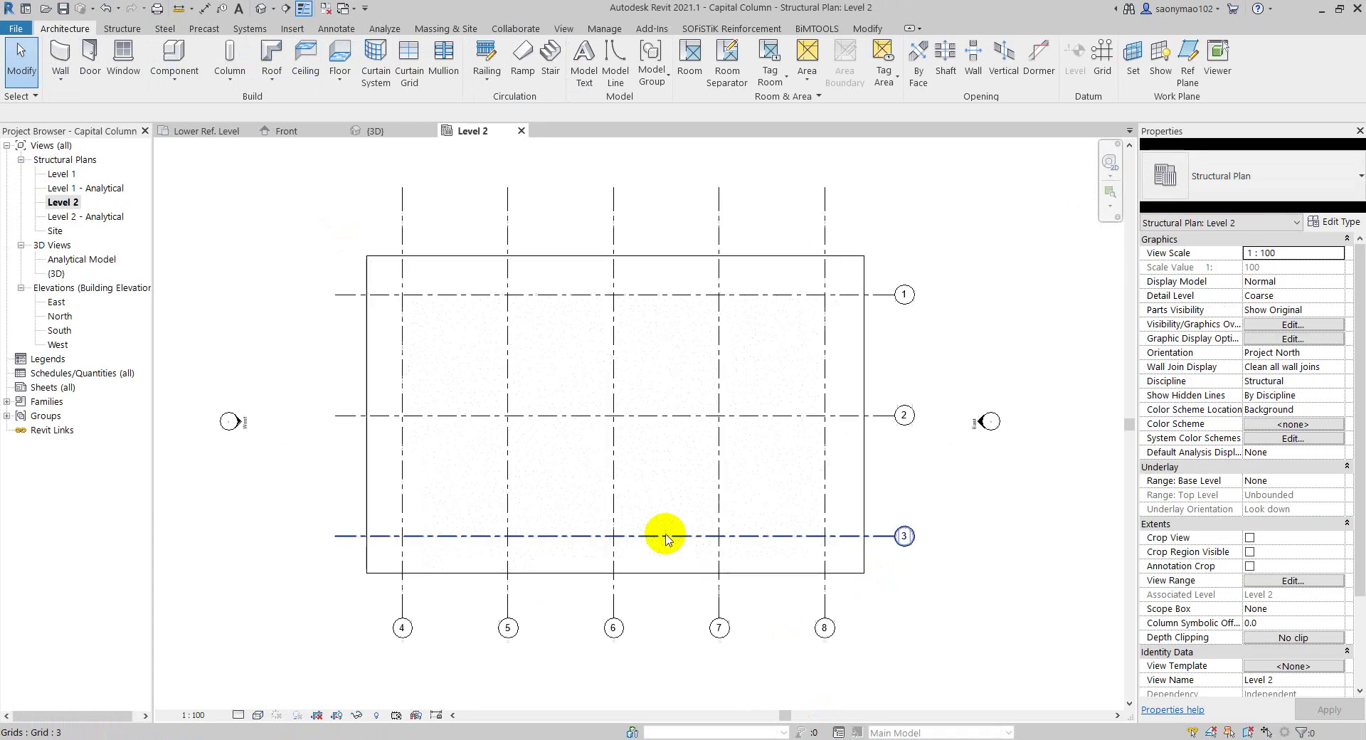
scroll(667, 539, down, 1)
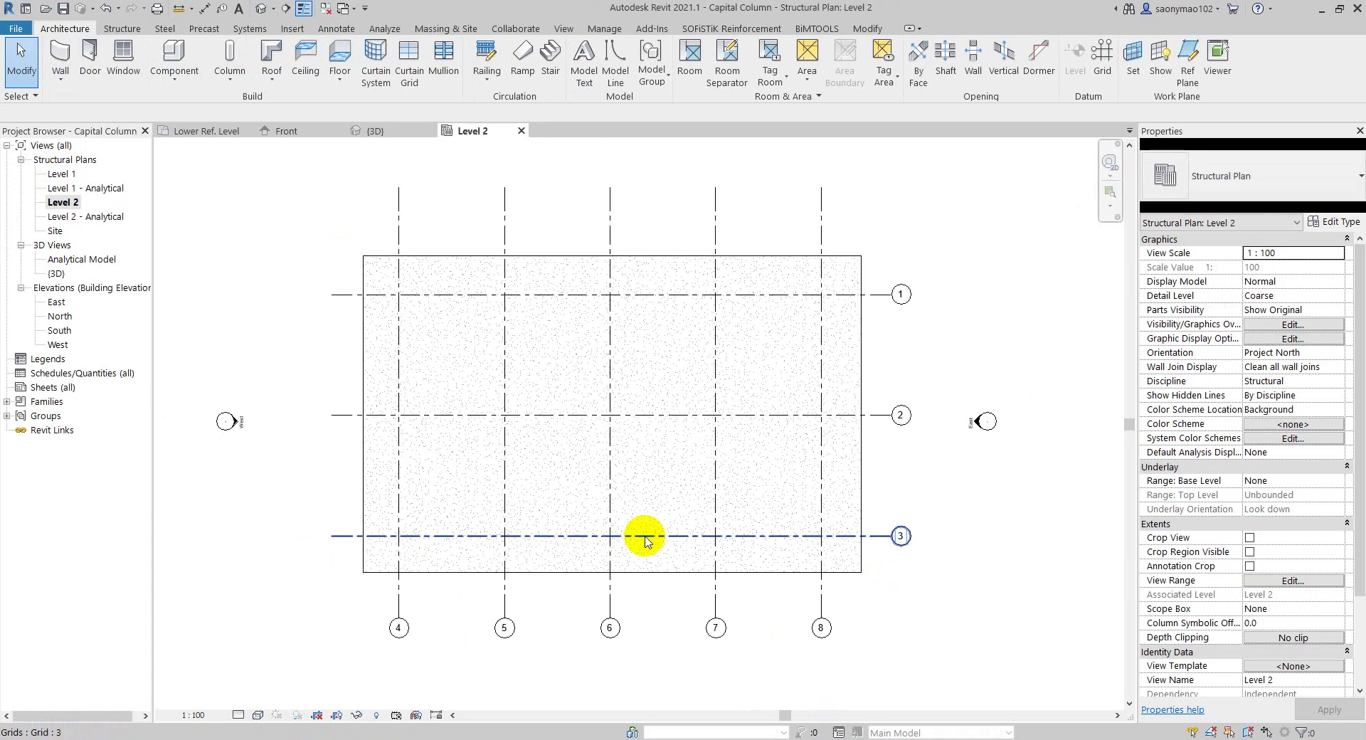
scroll(594, 381, up, 2)
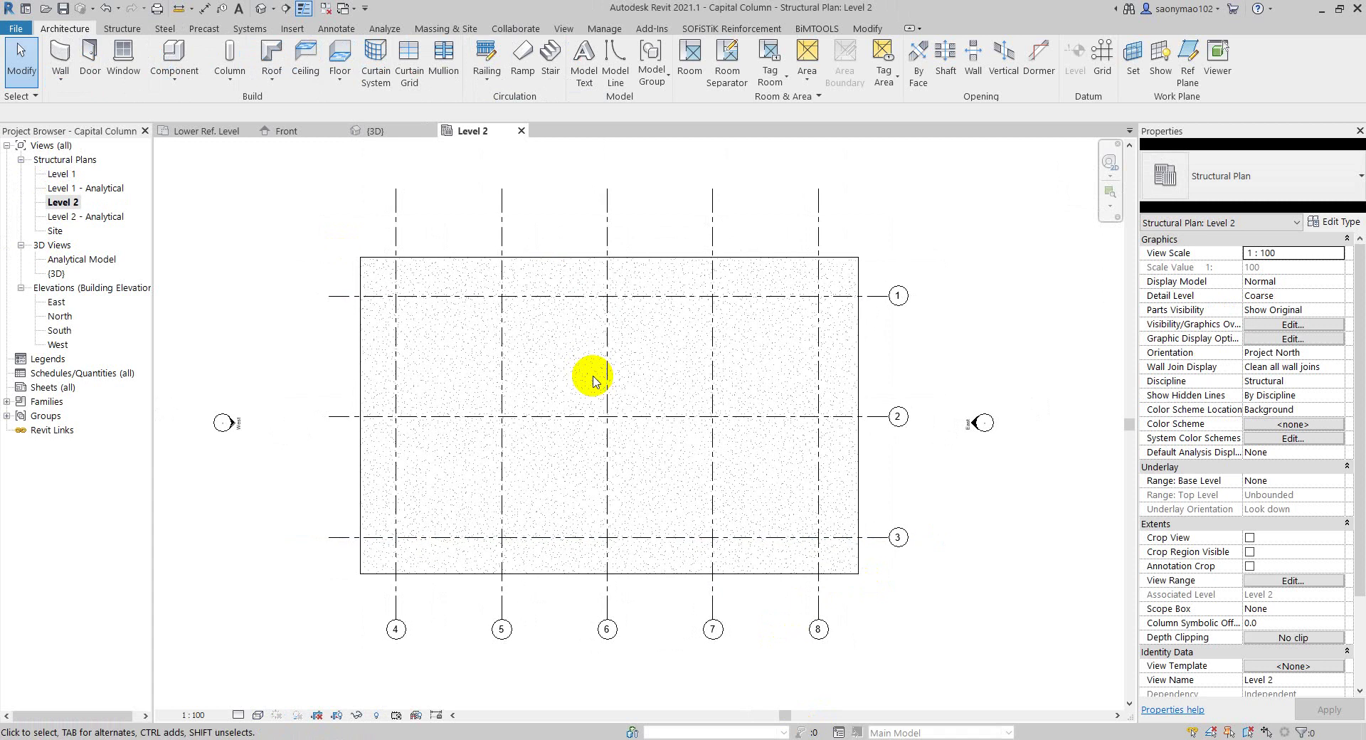
click(378, 135)
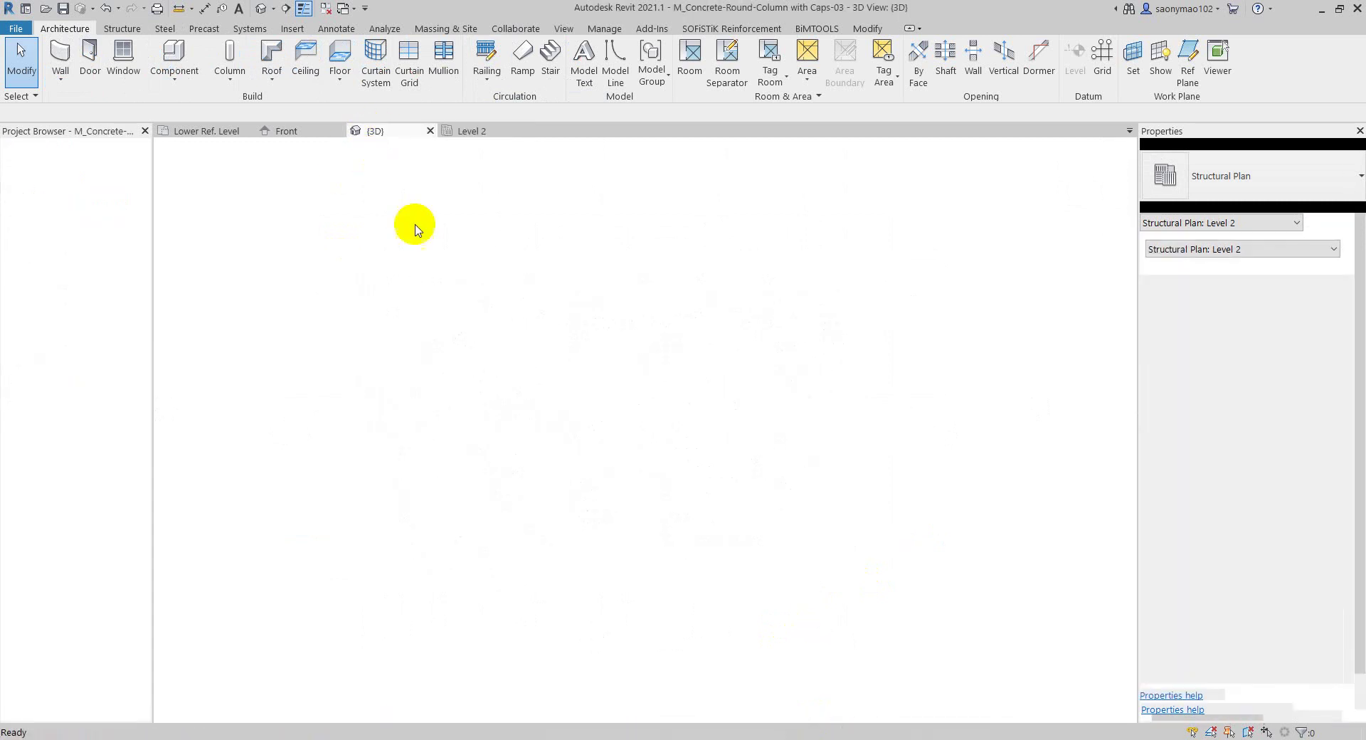
middle_drag(533, 351, 524, 360)
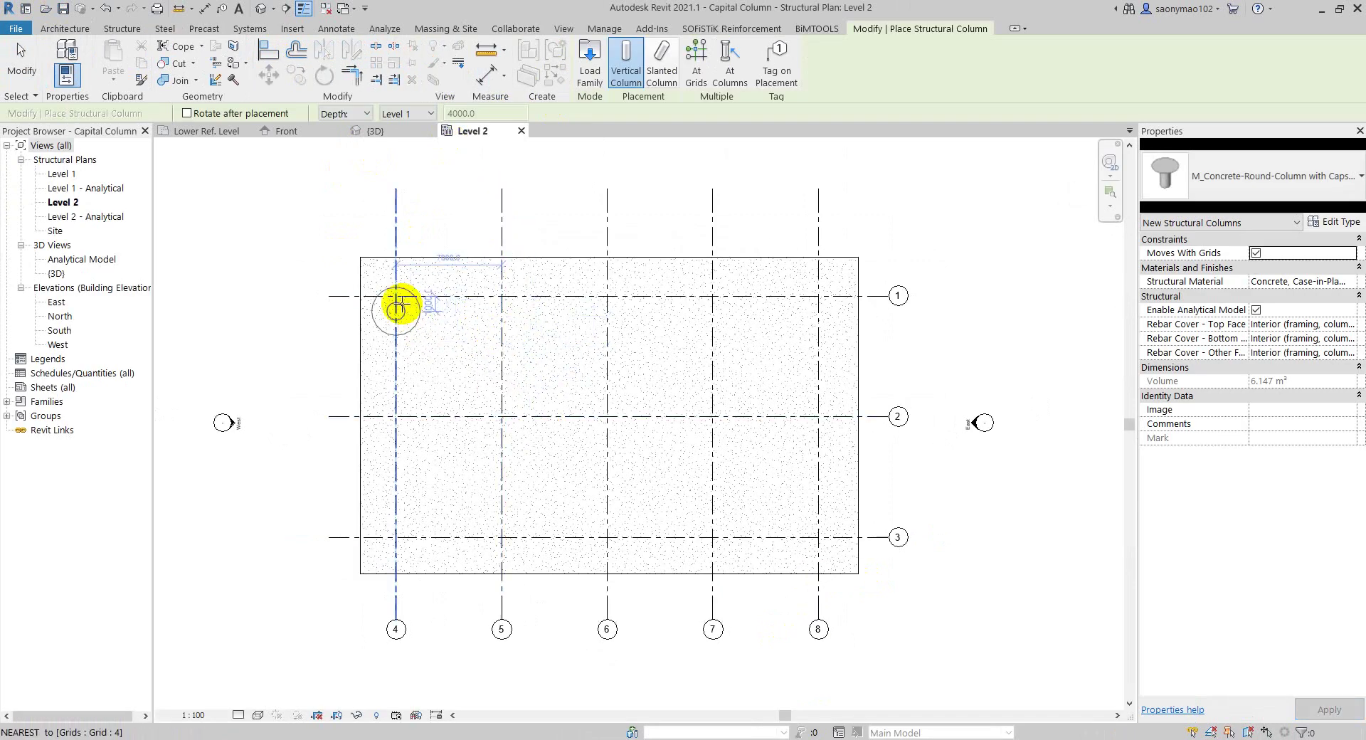
- Place capped columns at grid 1 intersections 4–8, then window-select and delete them
click(396, 296)
click(501, 296)
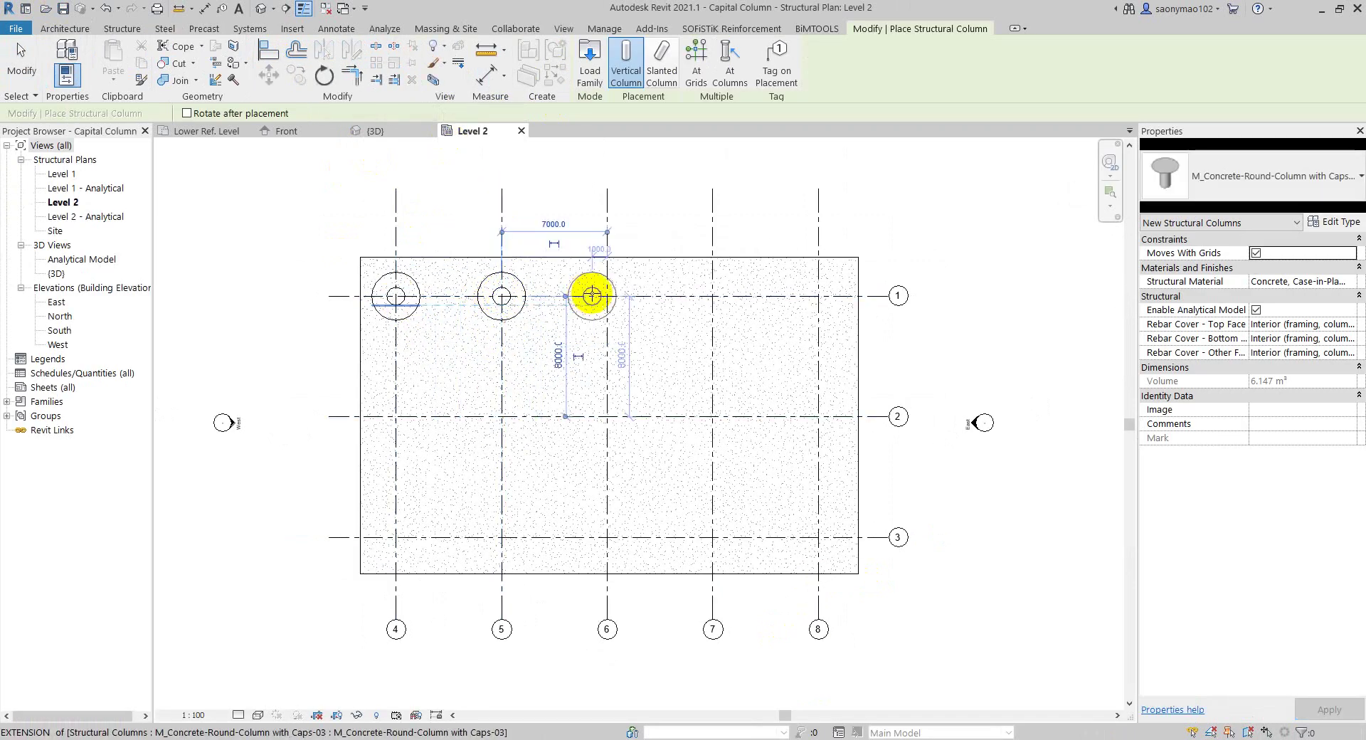
click(607, 296)
click(712, 296)
click(818, 296)
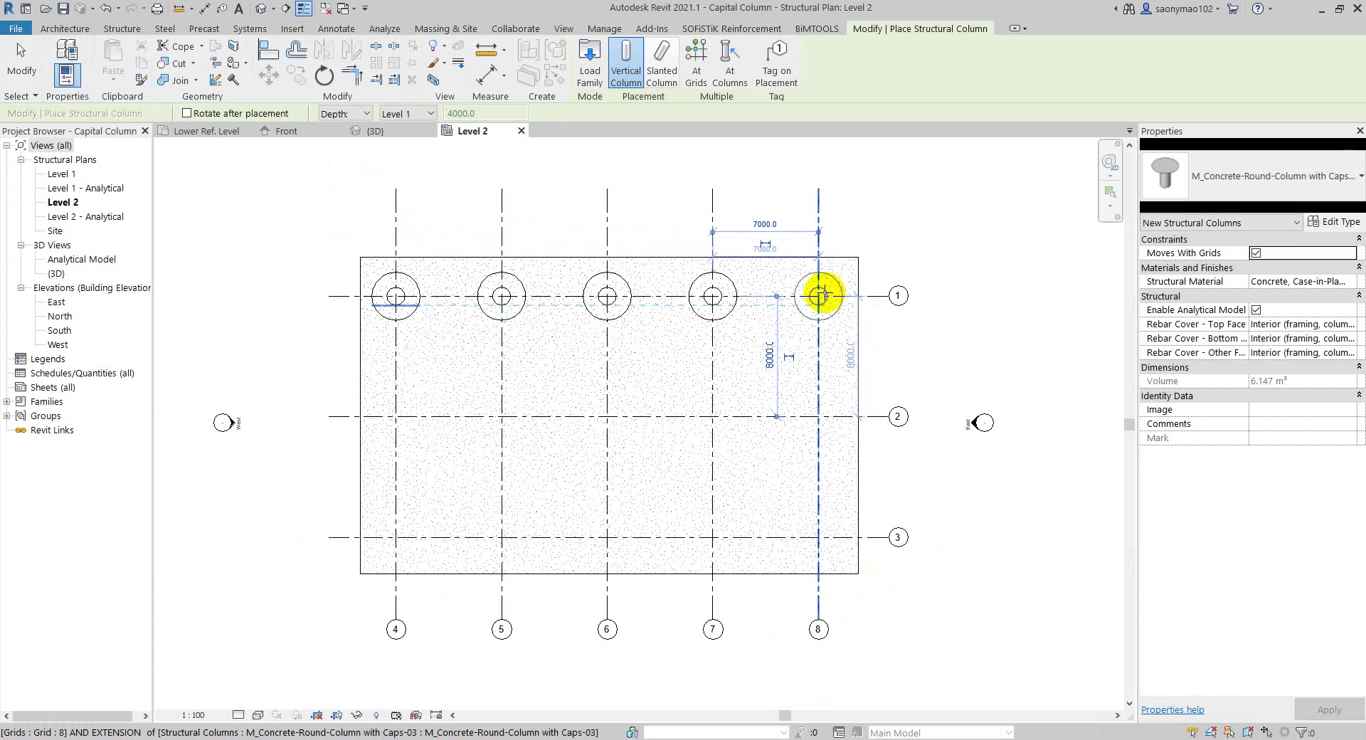
key(Escape)
key(Escape)
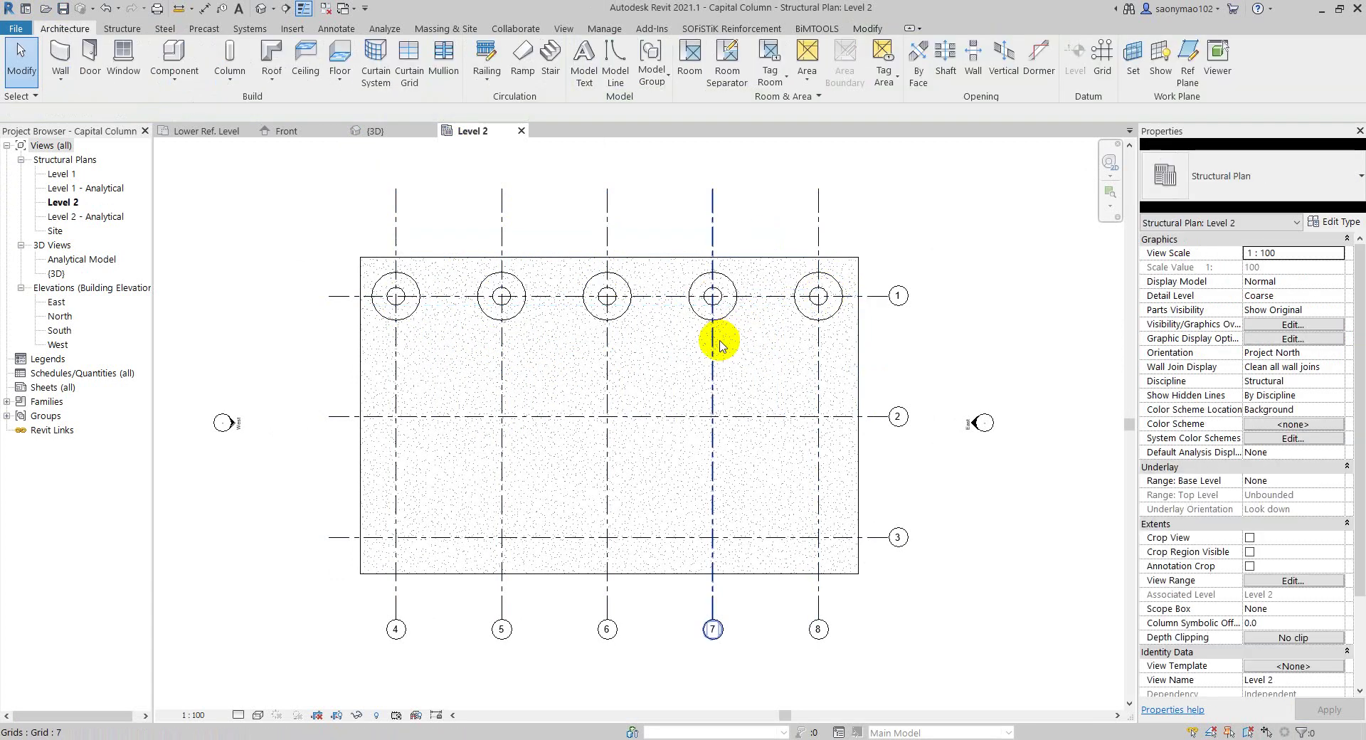
drag(332, 215, 866, 345)
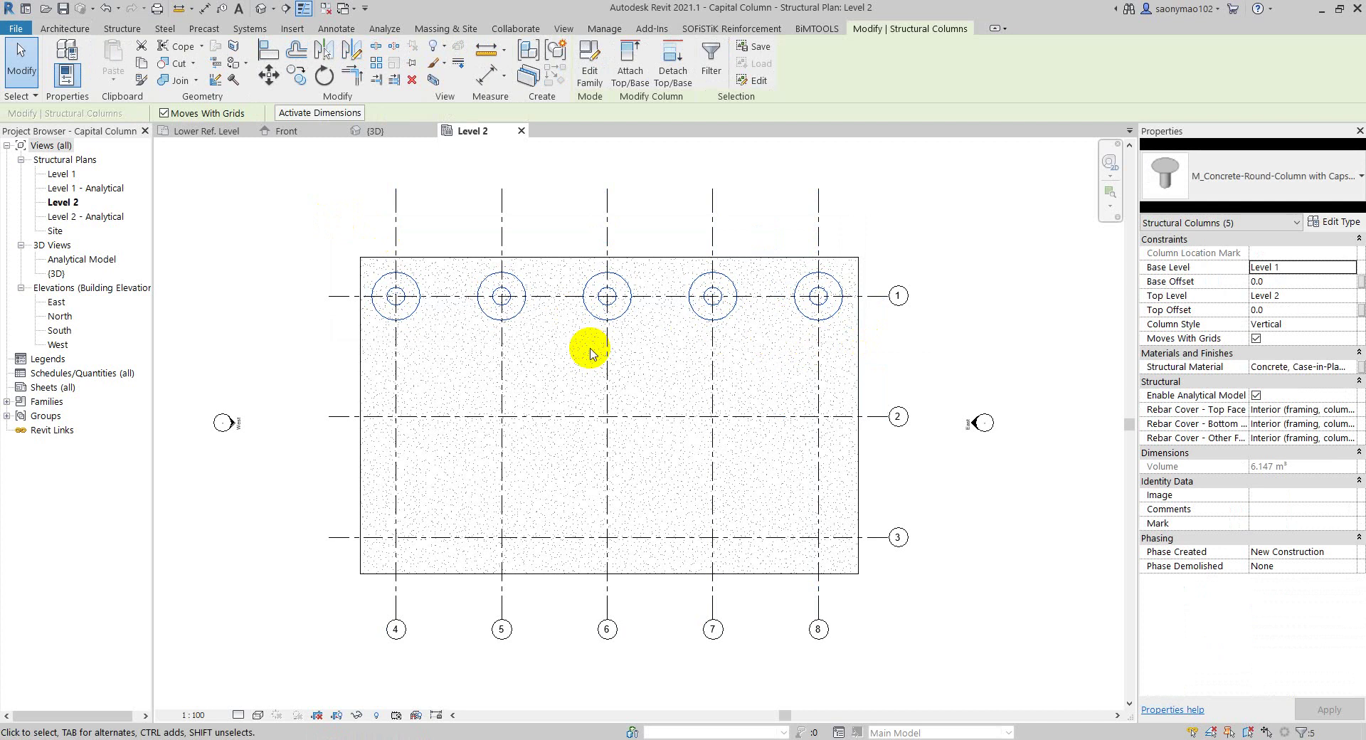
key(Delete)
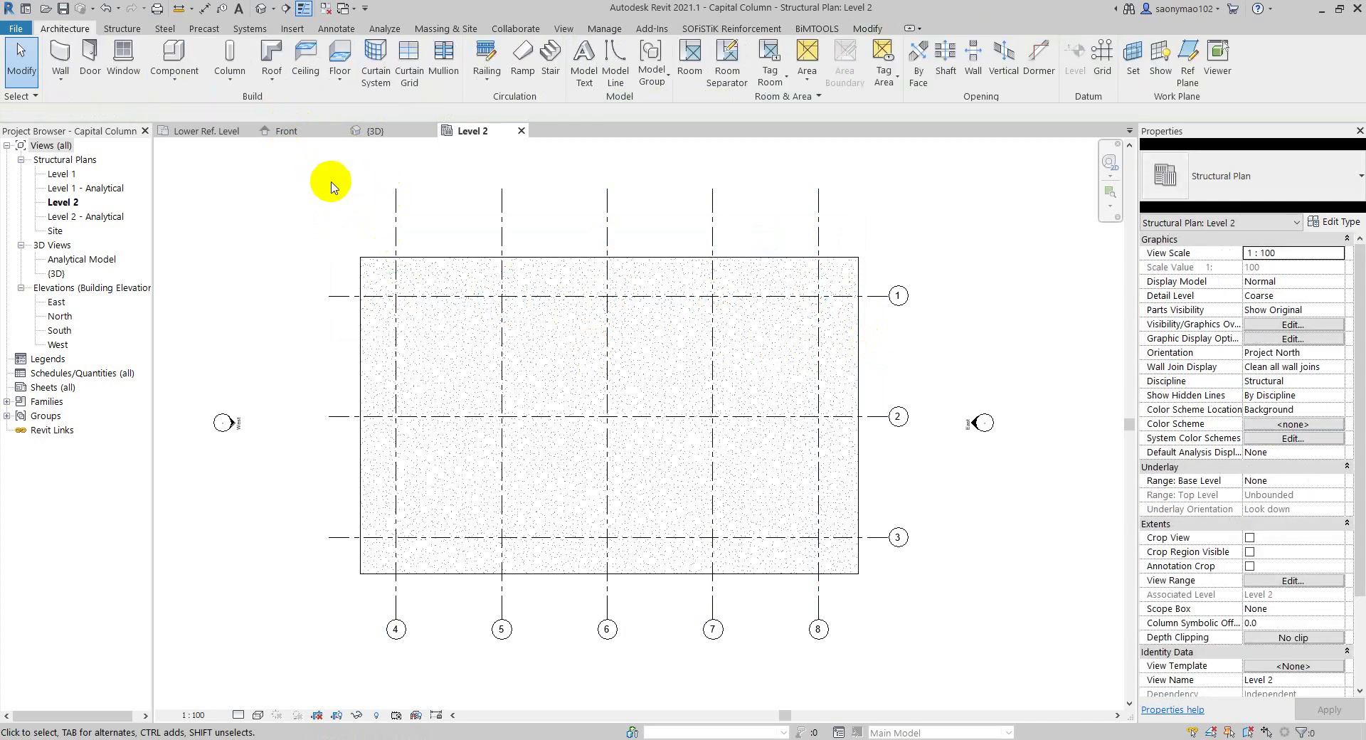
- Place columns at all fifteen intersections of grids 1–3 and 4–8, then open Default 3D View
key(l)
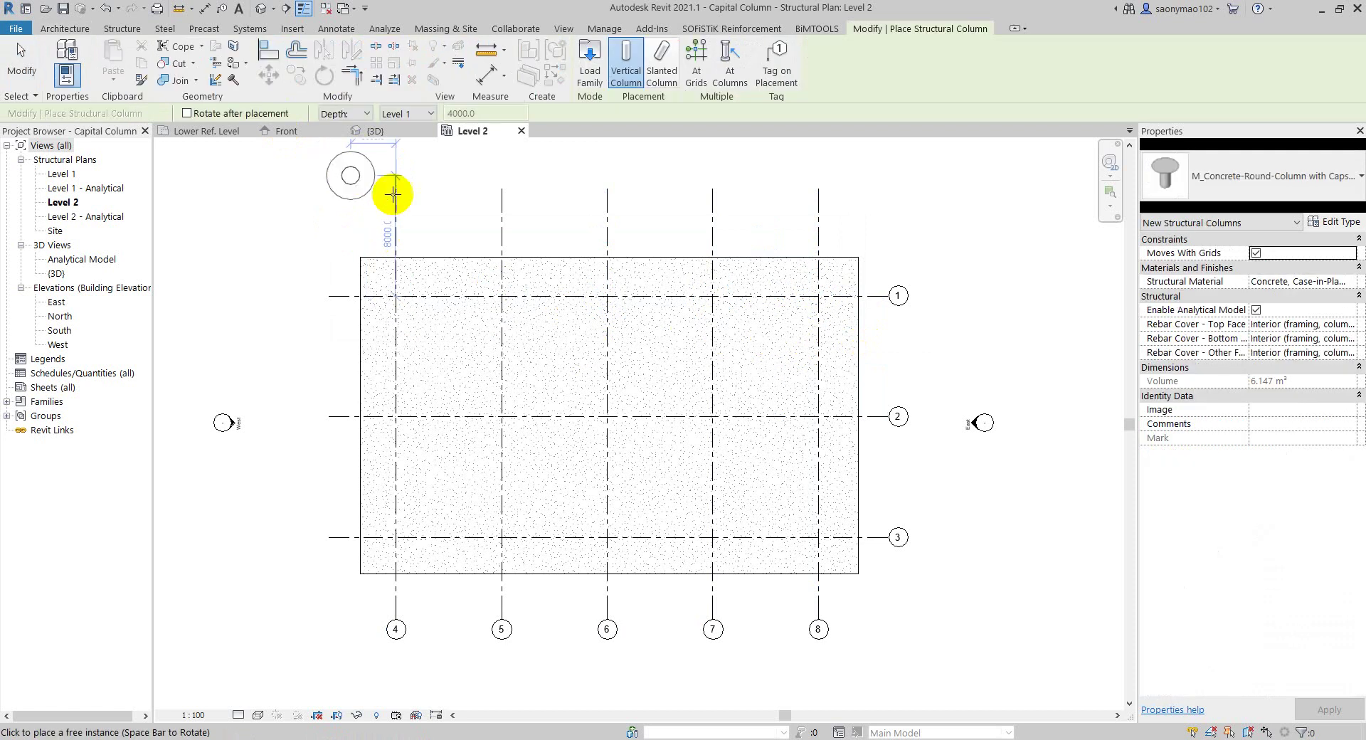
click(697, 66)
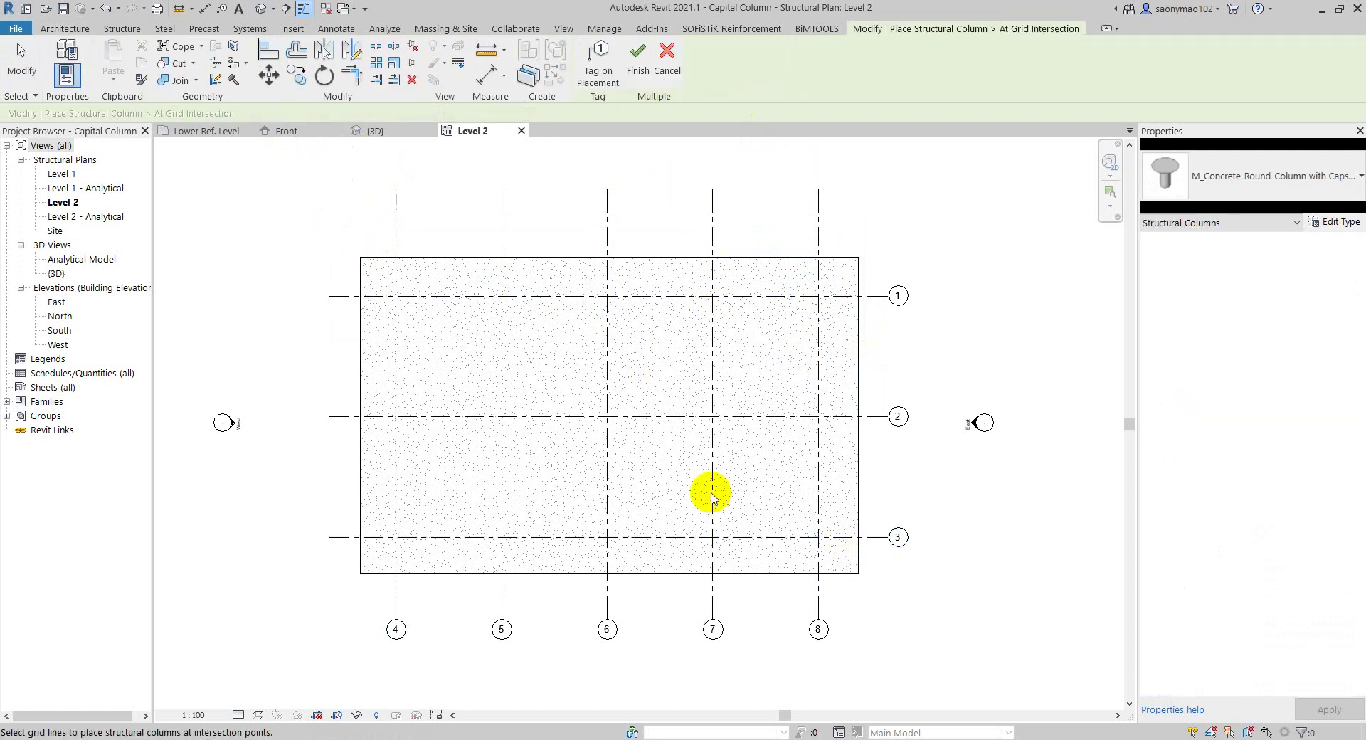
drag(280, 164, 965, 683)
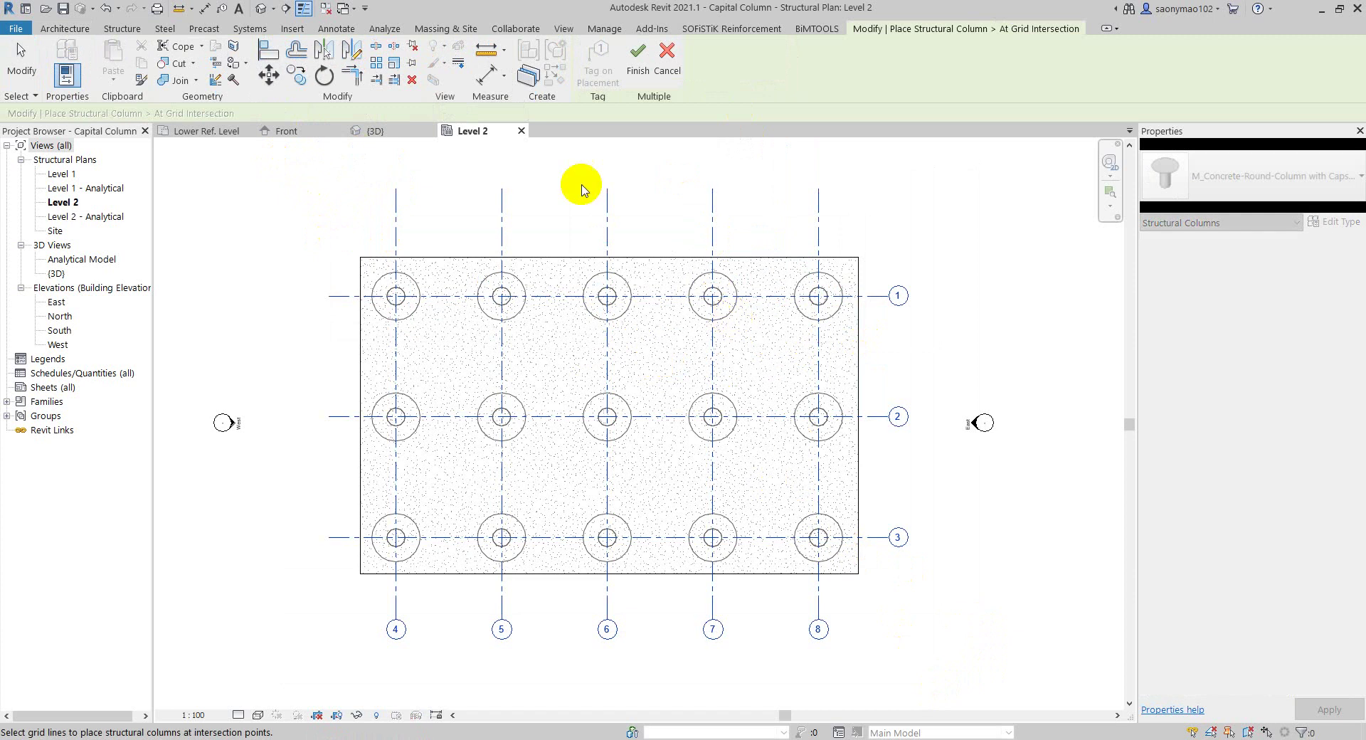
click(638, 75)
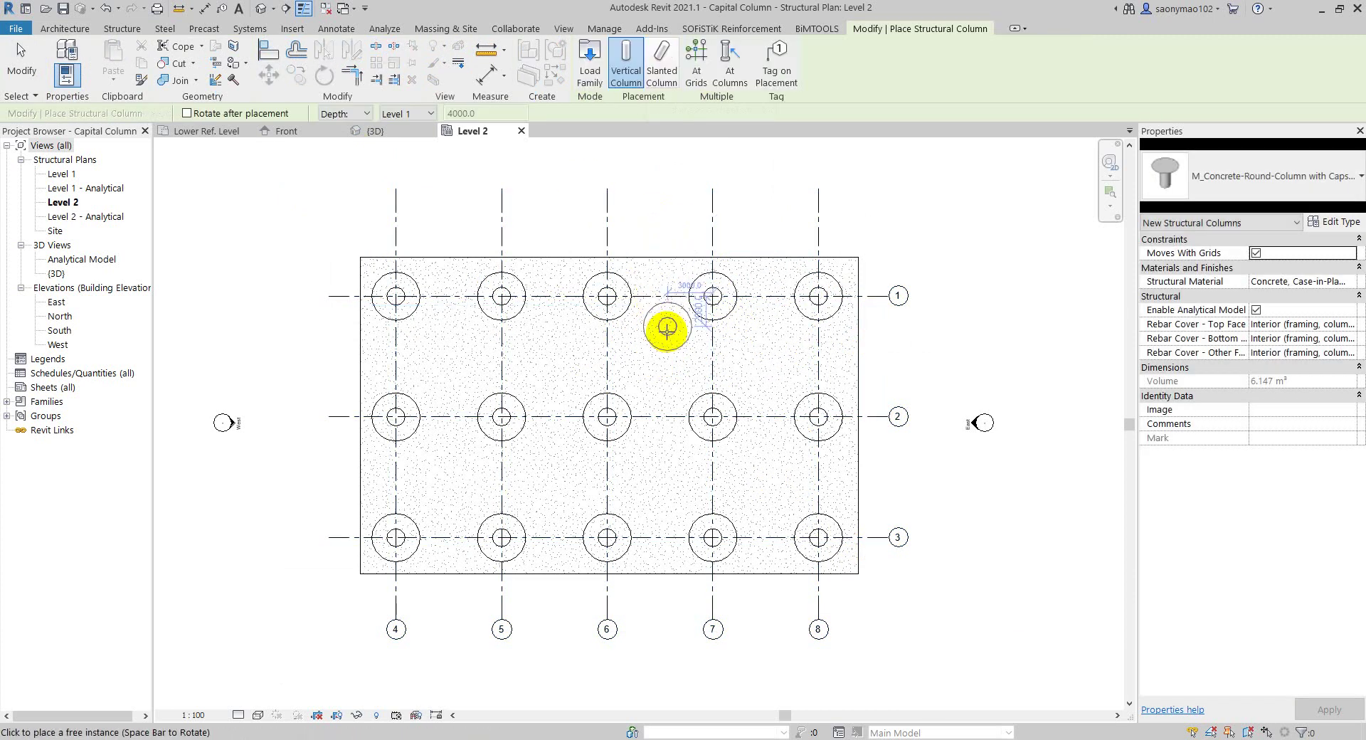
key(Escape)
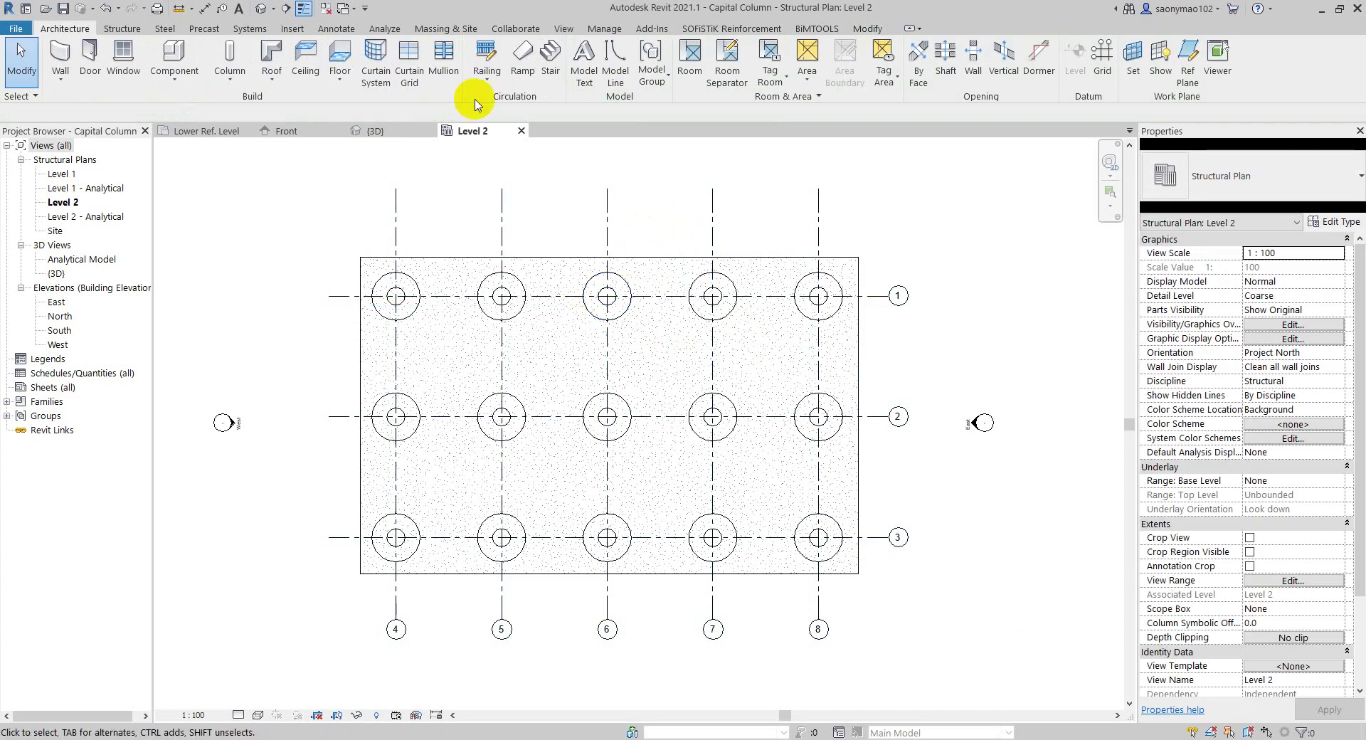
click(260, 12)
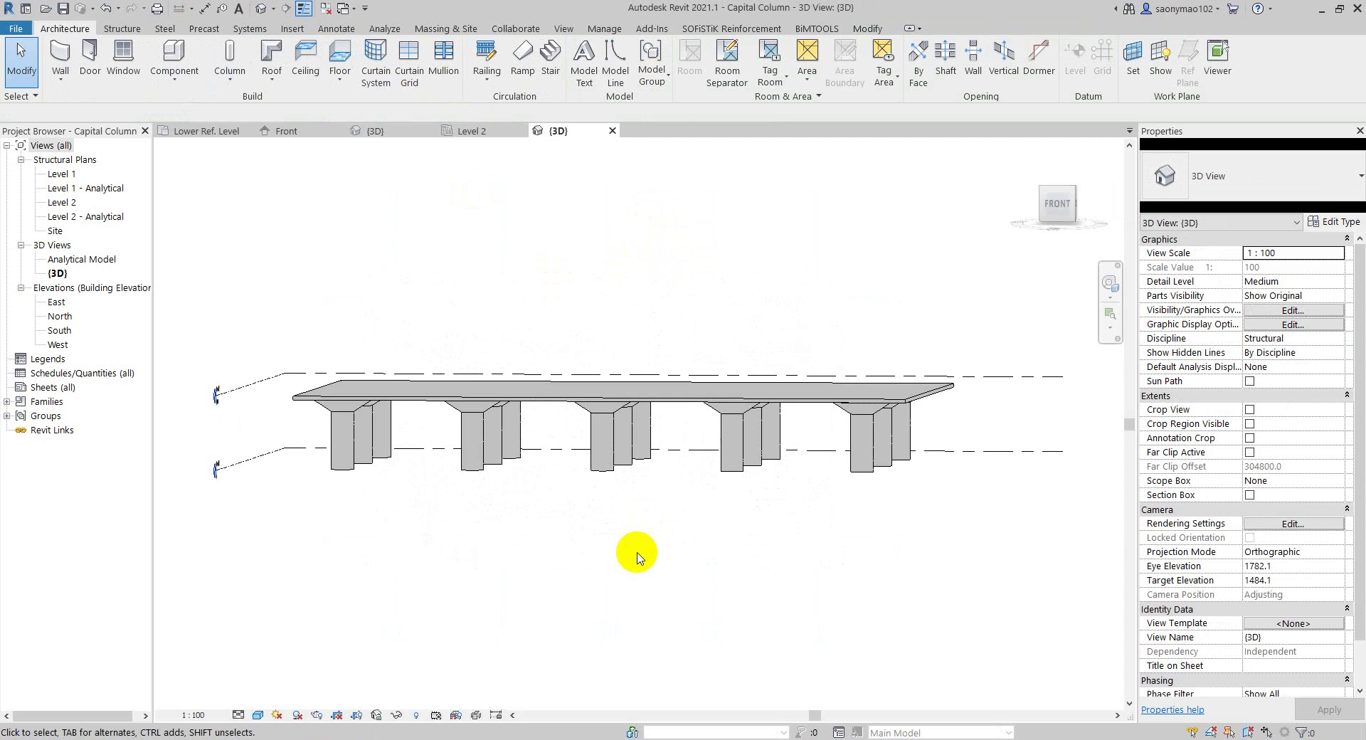
- Orbit the 3D view to a front angle, then open the North elevation
mouse_move(608, 567)
shift+middle_down()
mouse_move(706, 552)
mouse_move(577, 547)
mouse_move(640, 548)
mouse_move(696, 470)
mouse_move(650, 351)
mouse_move(884, 341)
mouse_move(735, 370)
mouse_move(717, 407)
shift+middle_up()
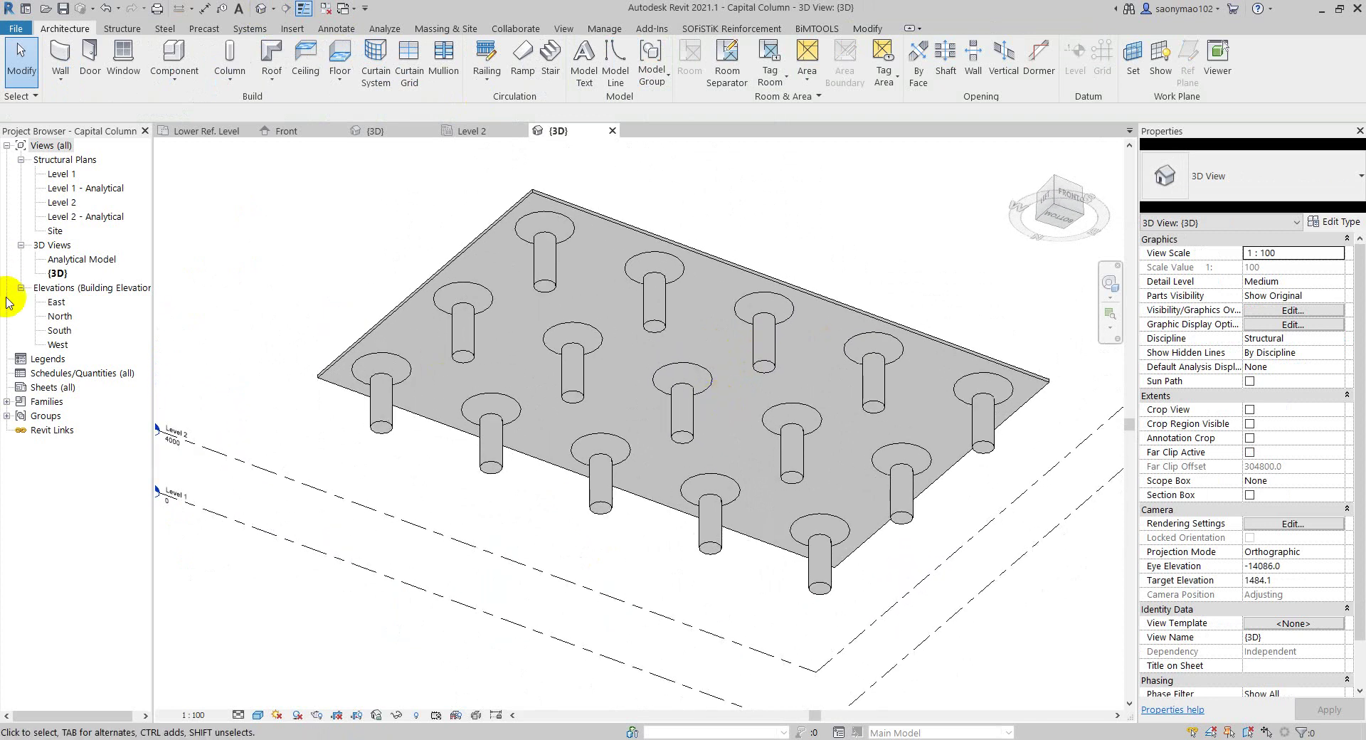
double_click(56, 317)
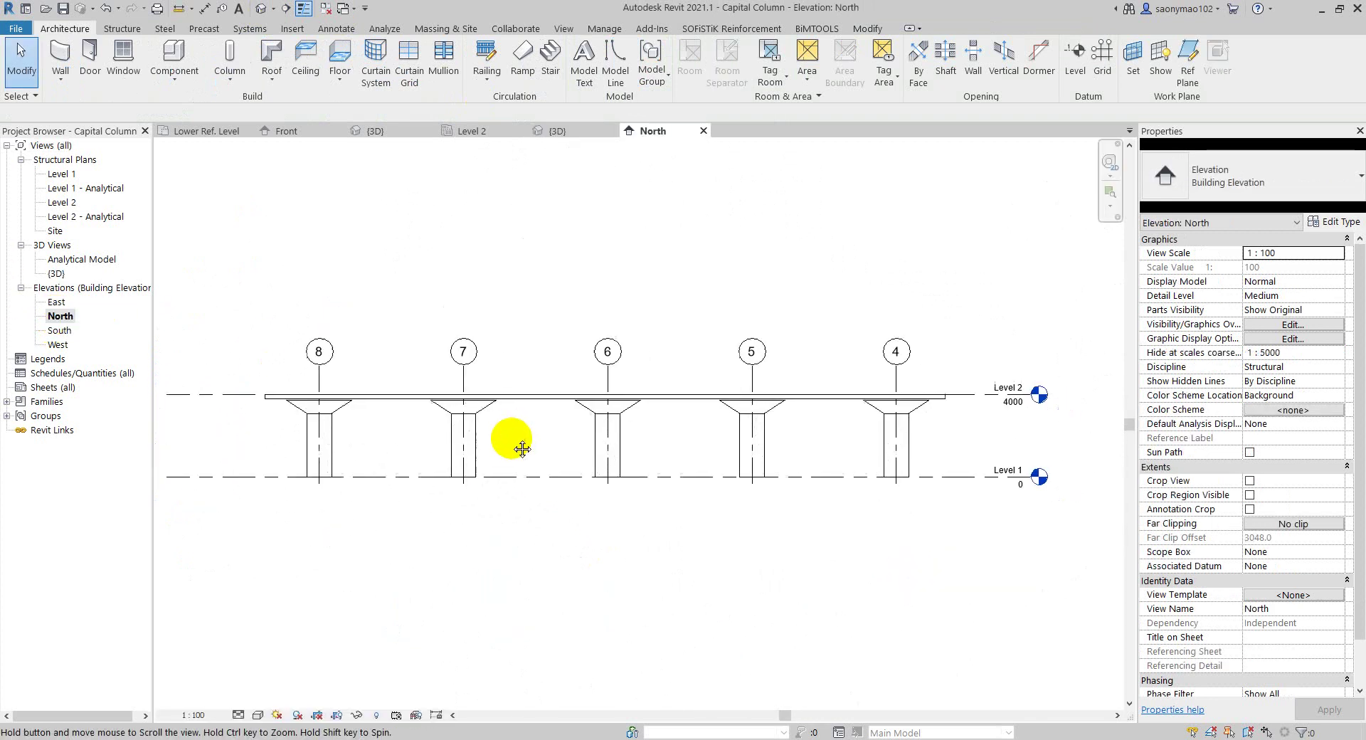
- Zoom the North elevation onto the grid 5 column's capital, check the slab, then select the column
scroll(277, 407, up, 2)
mouse_move(764, 431)
middle_down()
mouse_move(491, 442)
mouse_move(677, 443)
mouse_move(626, 437)
mouse_move(733, 428)
middle_up()
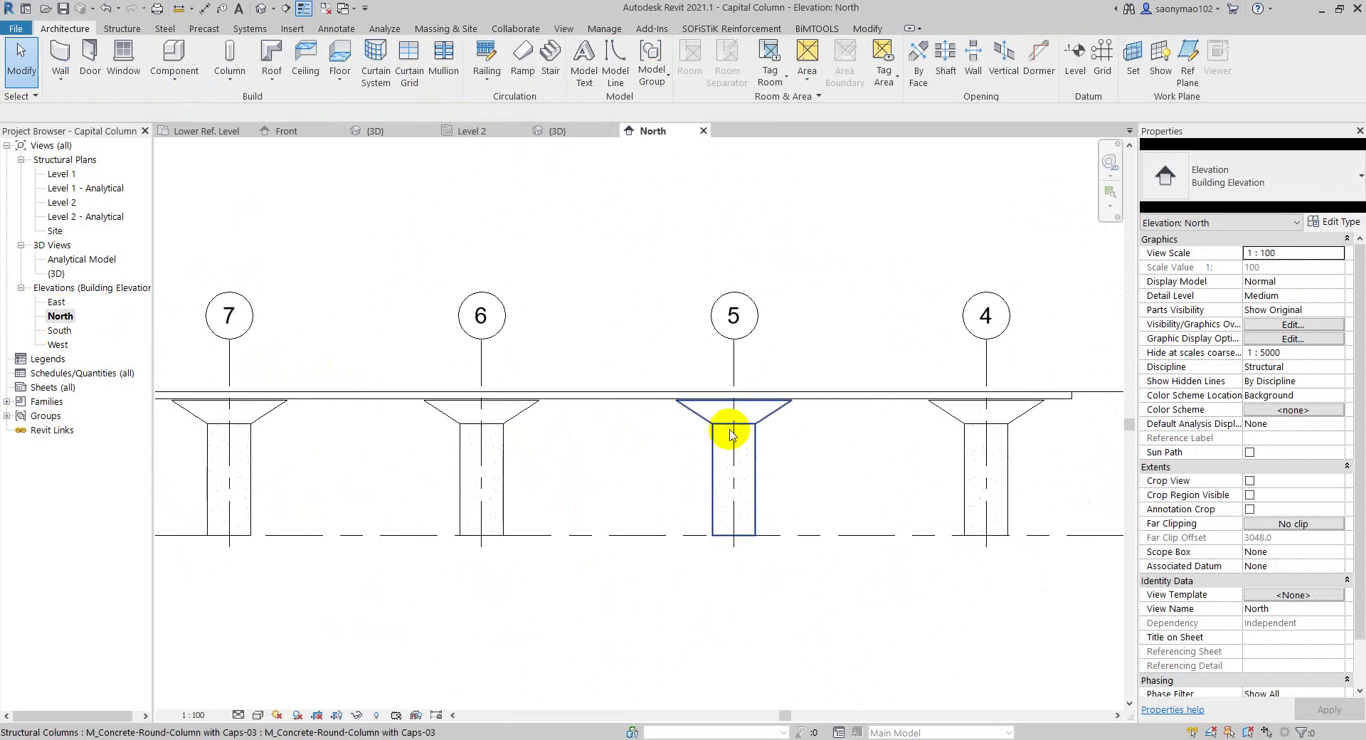
middle_drag(817, 417, 1073, 390)
mouse_move(640, 441)
middle_down()
mouse_move(665, 451)
mouse_move(553, 442)
middle_up()
mouse_move(854, 427)
middle_down()
mouse_move(646, 426)
mouse_move(688, 478)
mouse_move(741, 399)
middle_up()
scroll(662, 423, up, 2)
scroll(676, 418, up, 2)
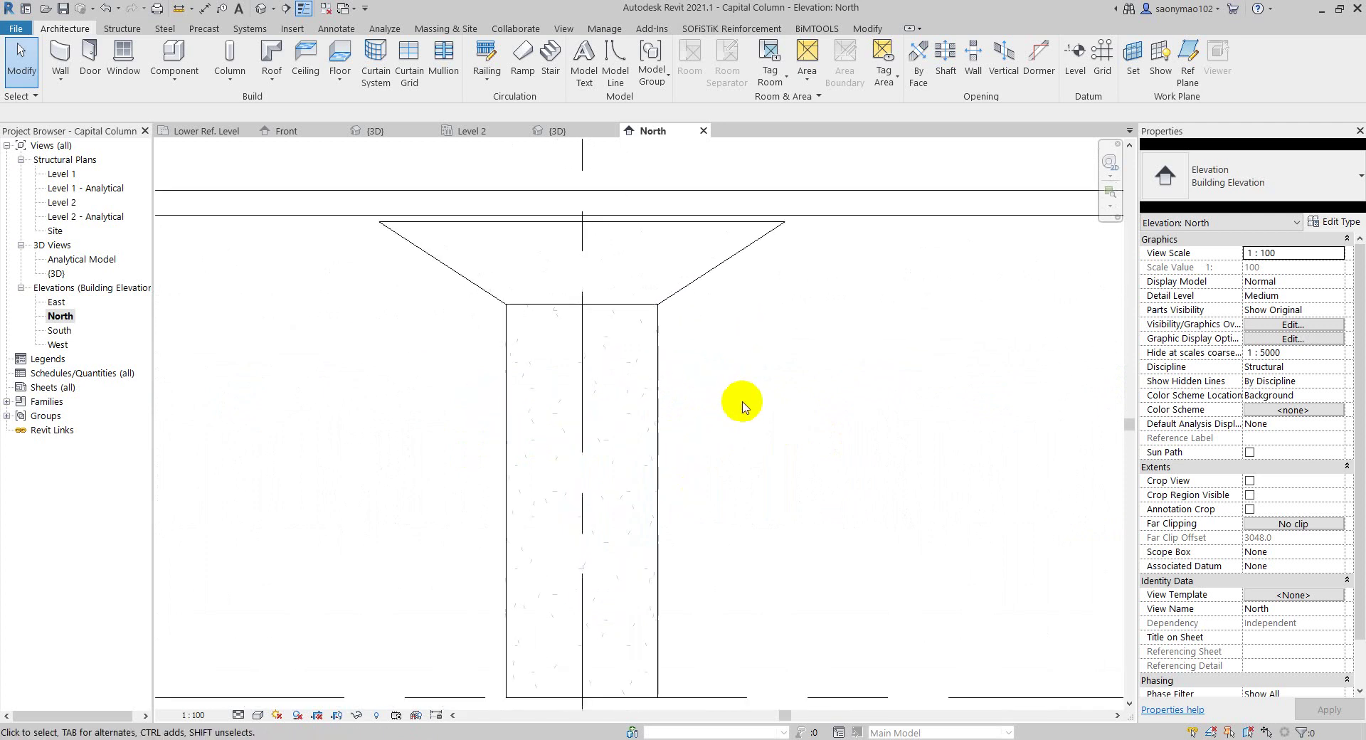
scroll(741, 400, down, 1)
scroll(722, 404, up, 1)
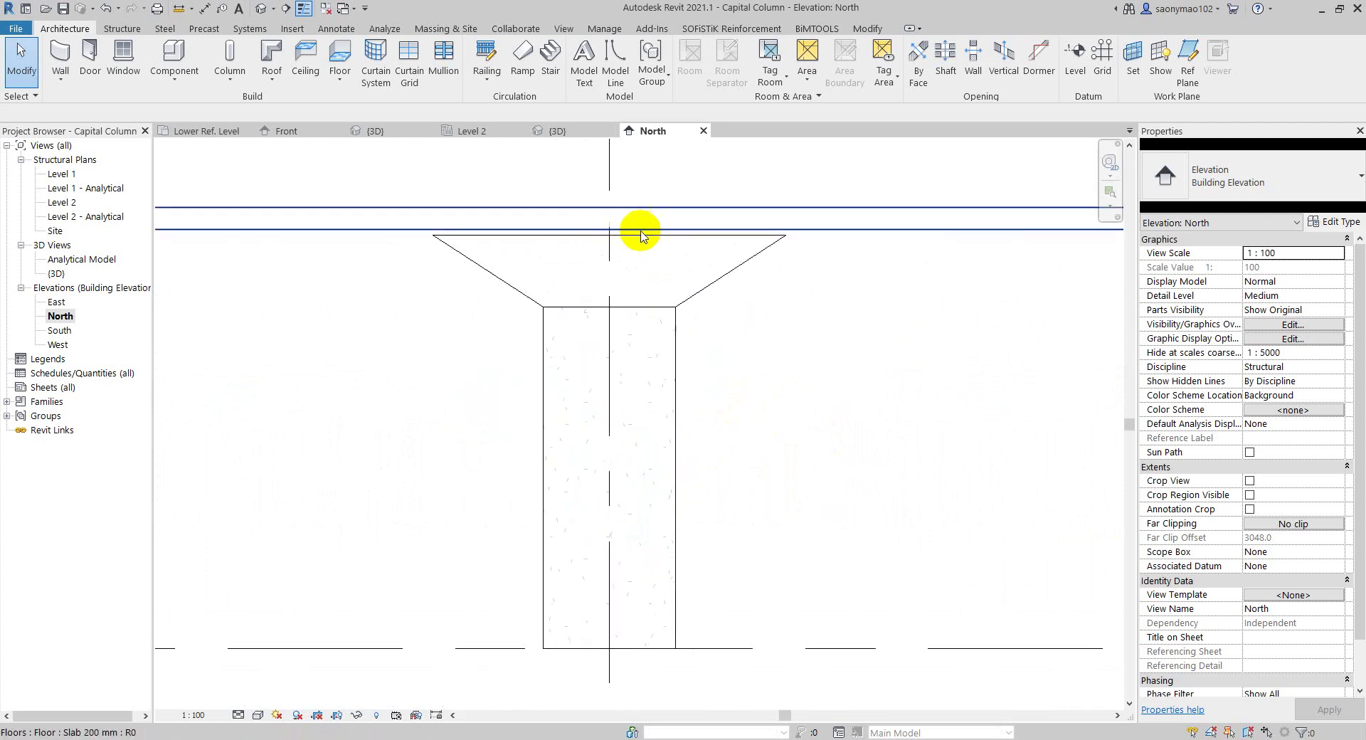
click(848, 224)
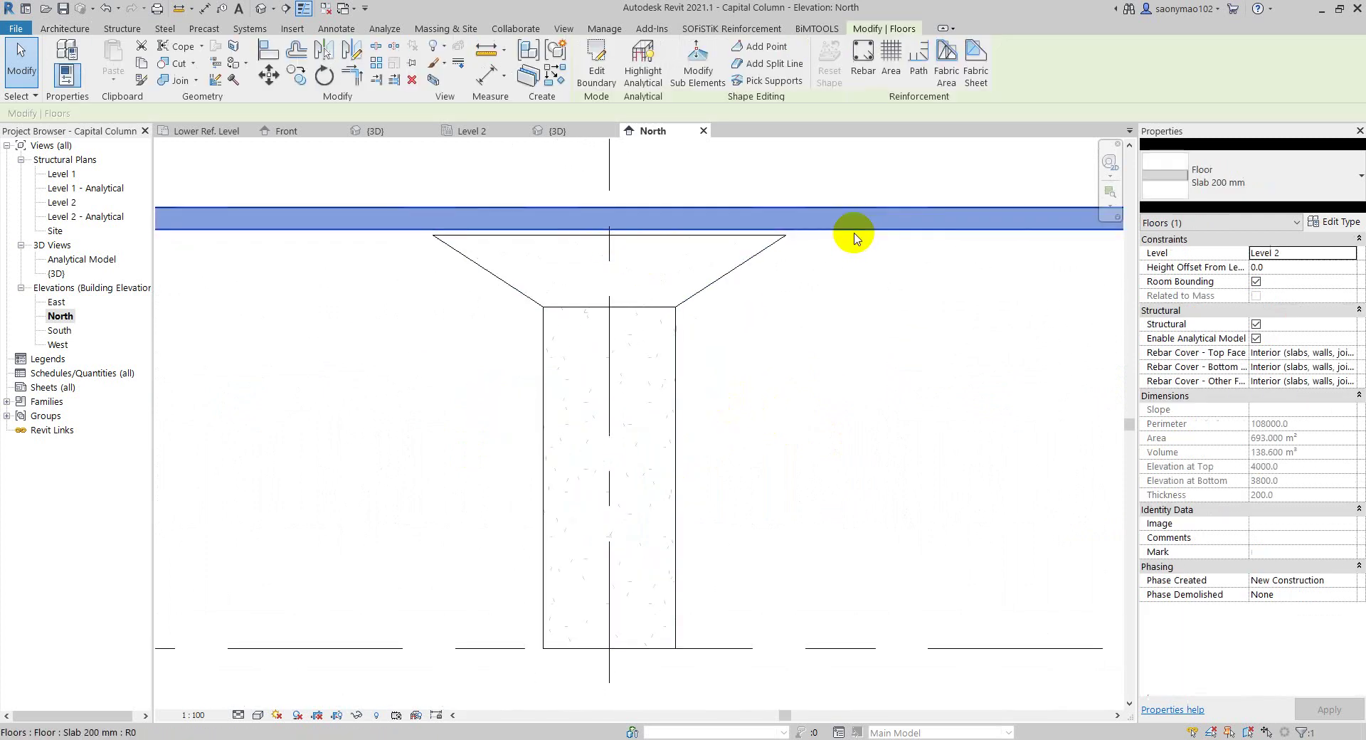
click(910, 335)
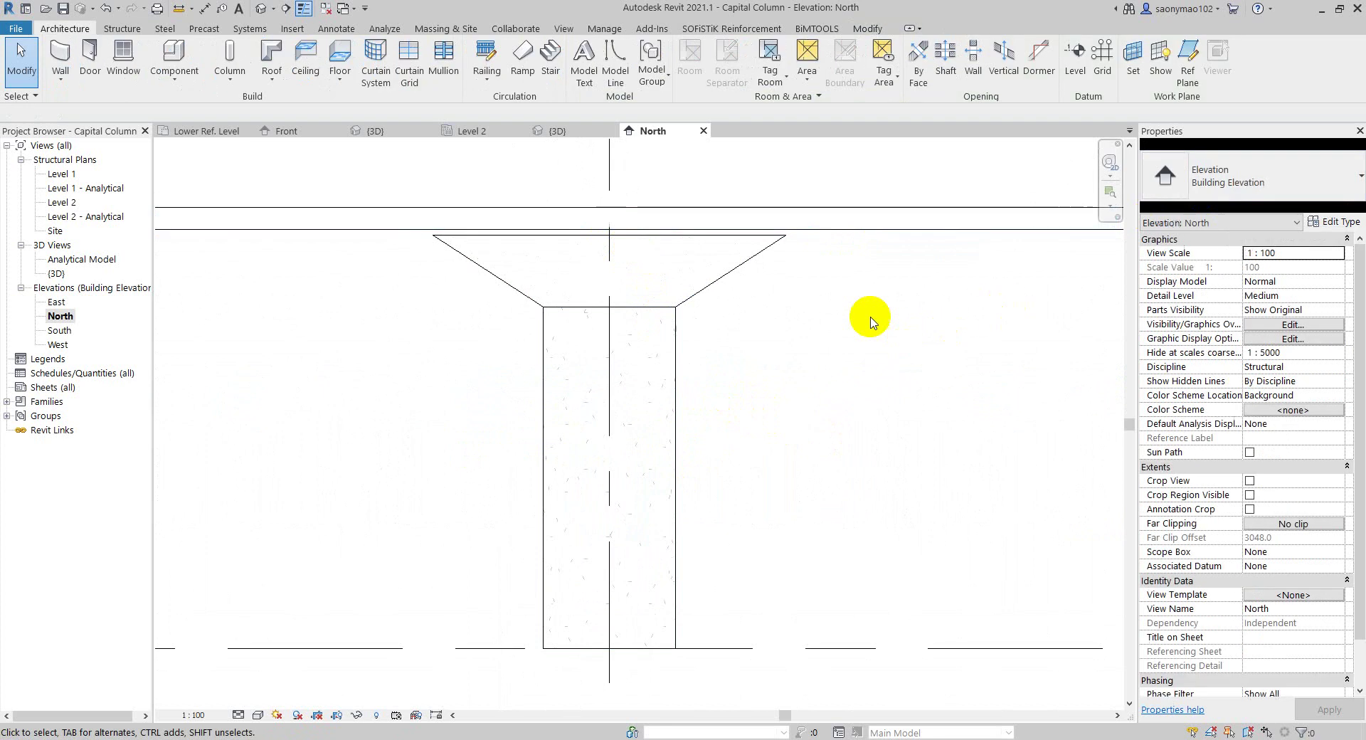
click(738, 274)
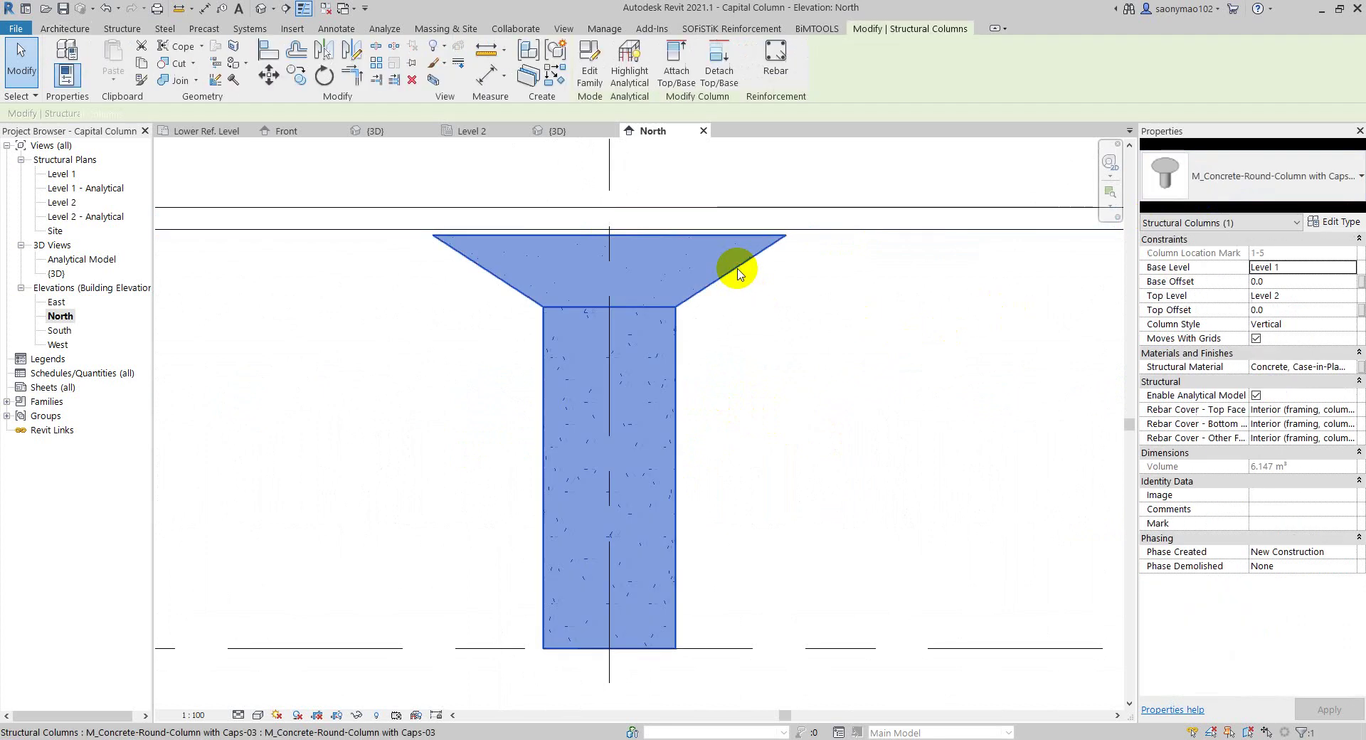
- Set Slab Thickness to 200 in the M_Concrete-Round-Column with Caps-03 type, then reselect the column
click(1327, 223)
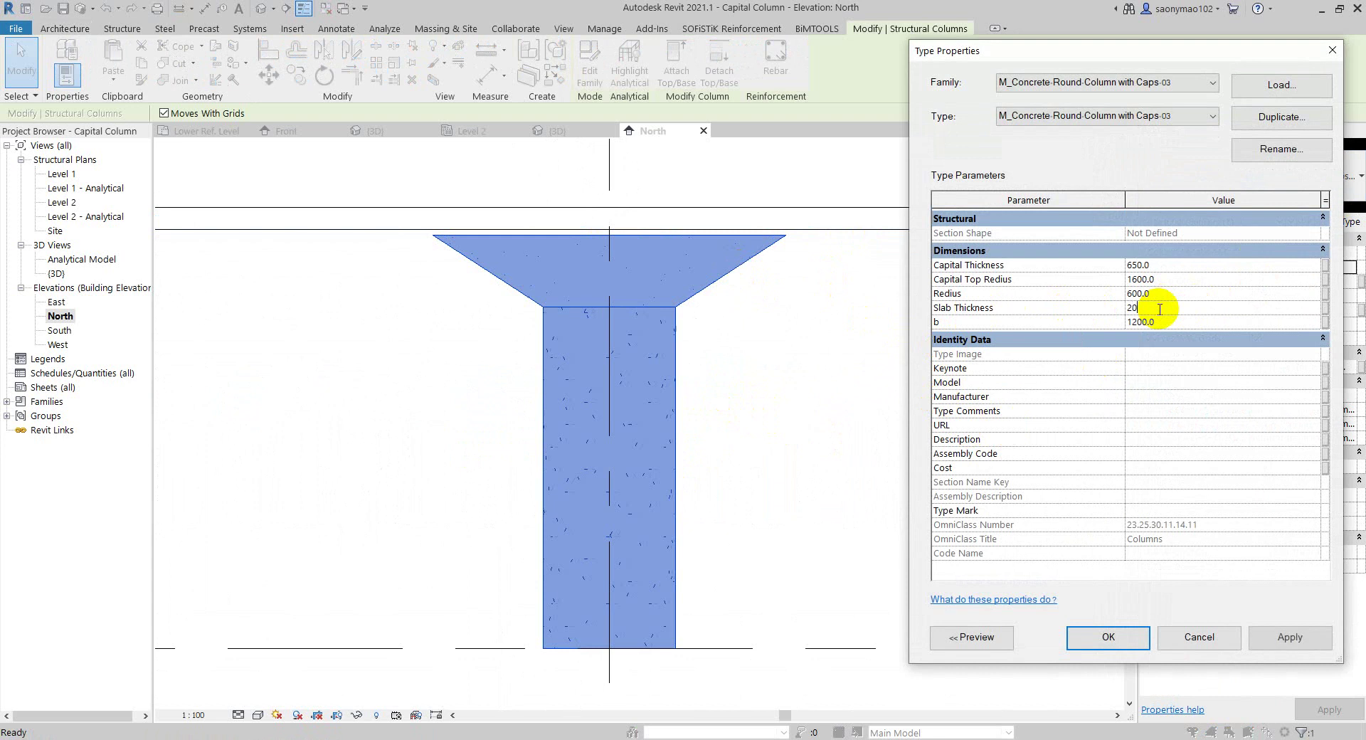
click(1296, 635)
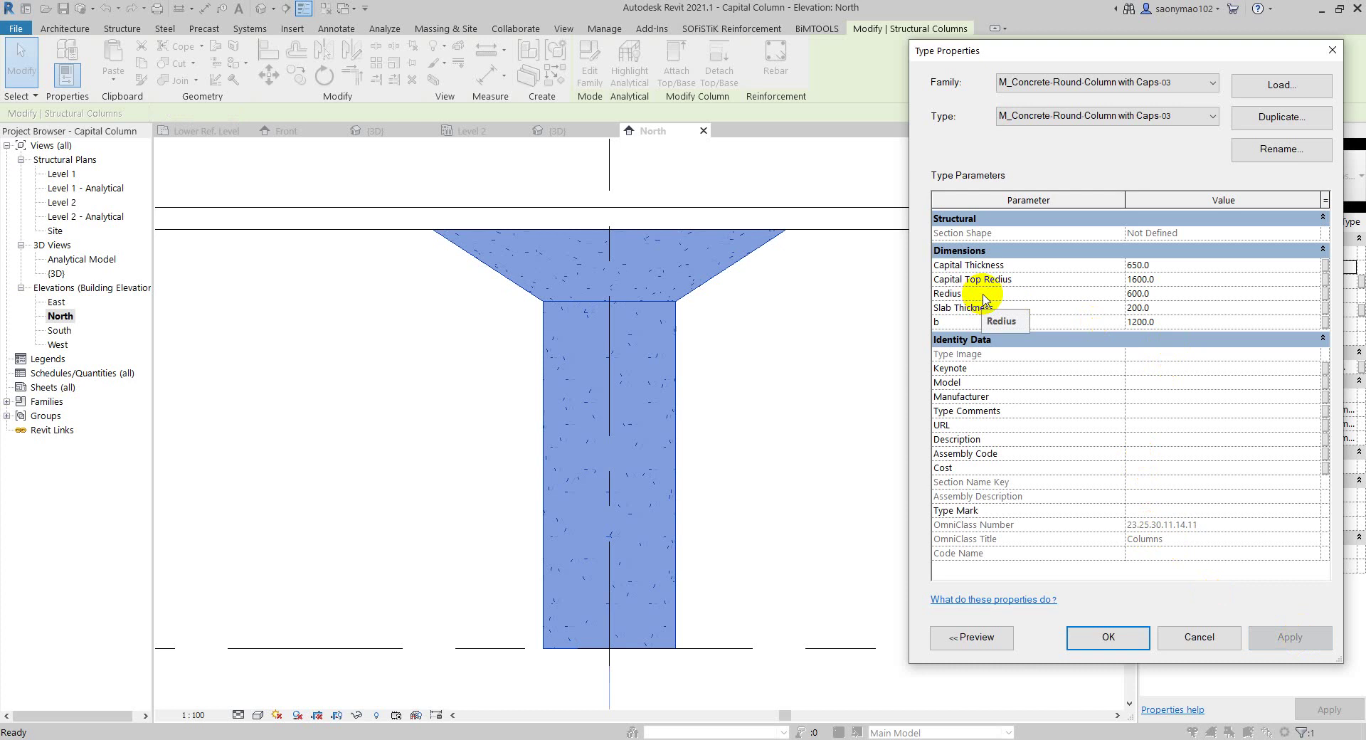
click(1139, 635)
click(824, 451)
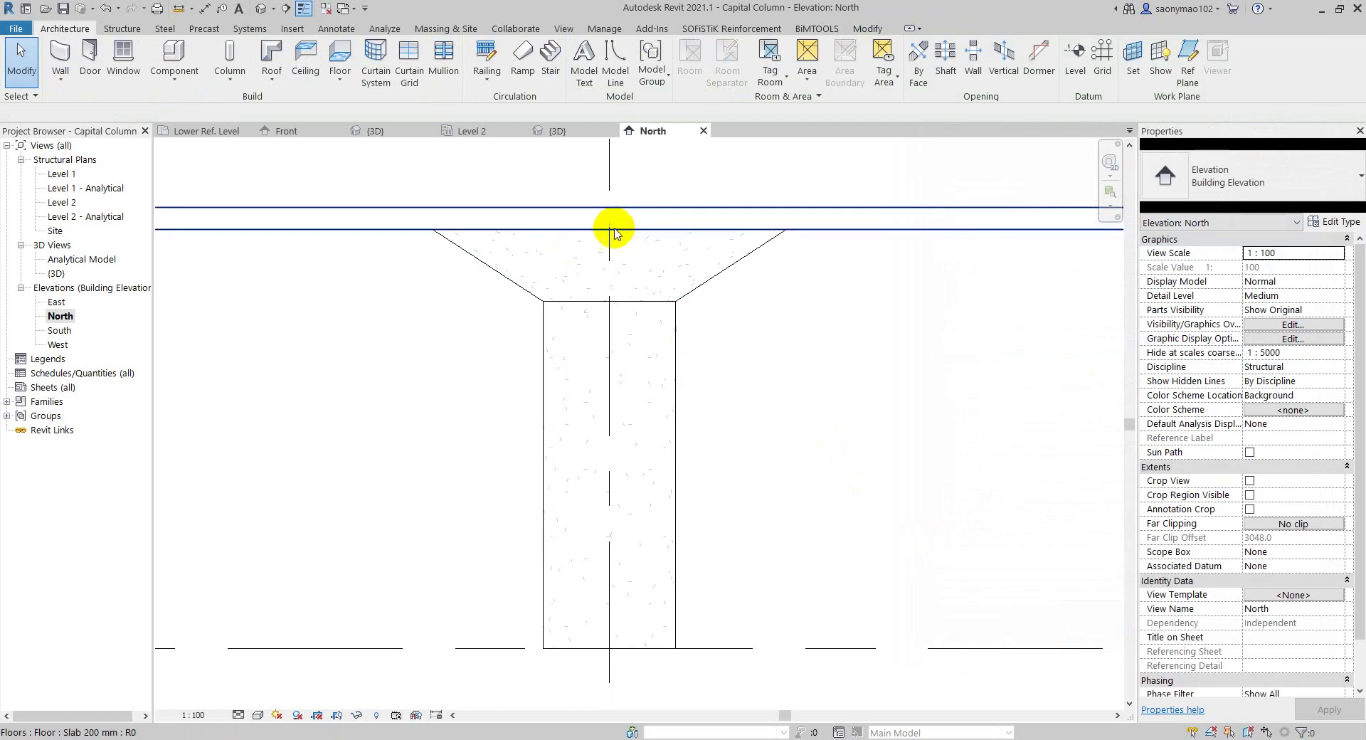
click(659, 295)
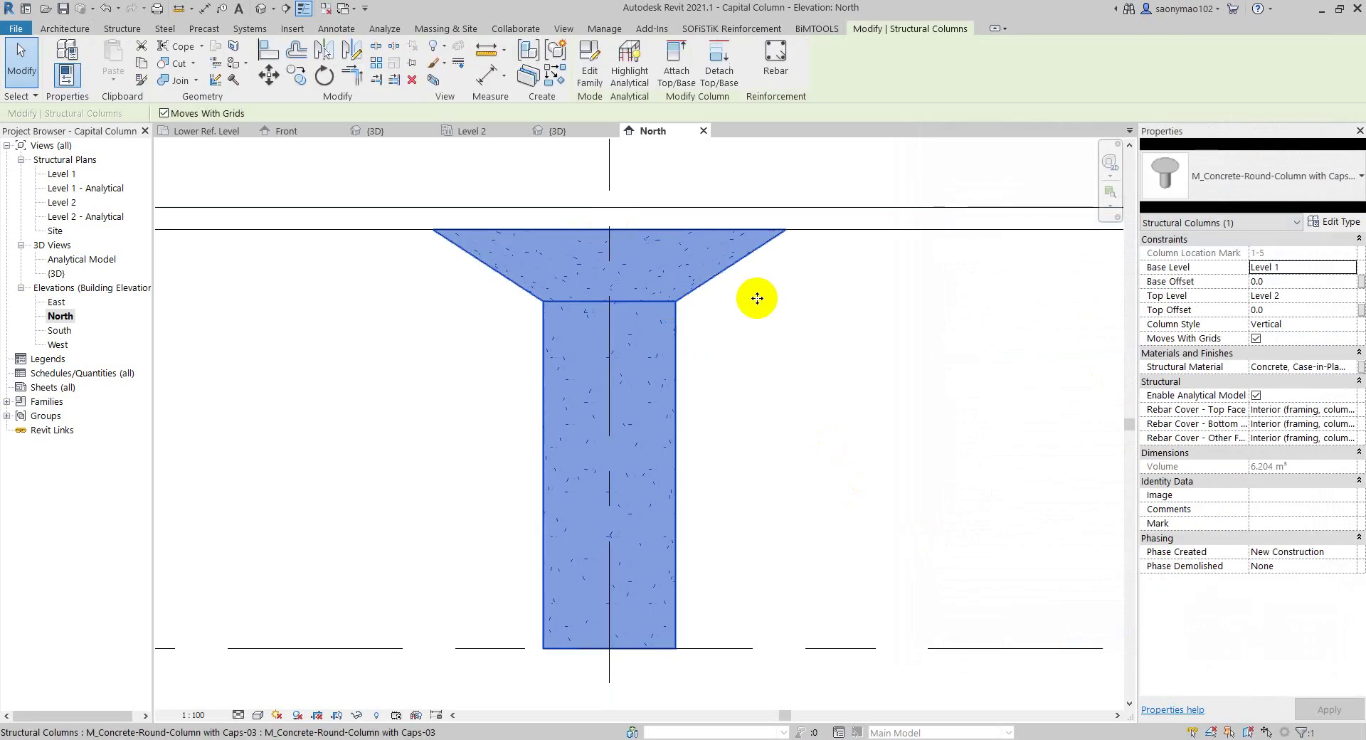
- Zoom out to frame all five columns, deselect, and return to the slightly orbited {3D} view
scroll(757, 298, down, 2)
scroll(740, 313, down, 2)
scroll(740, 329, down, 2)
scroll(741, 339, down, 1)
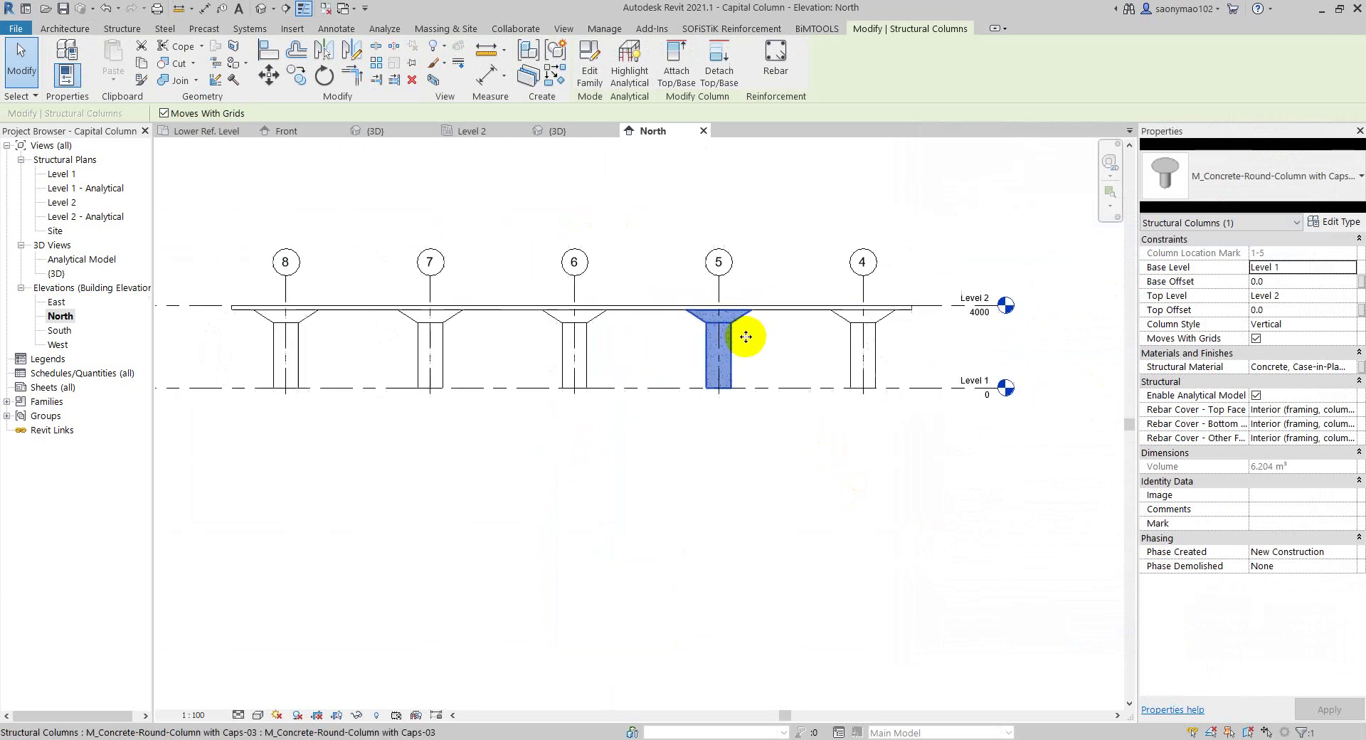
scroll(714, 376, up, 1)
mouse_move(699, 381)
middle_down()
mouse_move(741, 379)
mouse_move(721, 390)
middle_up()
click(774, 215)
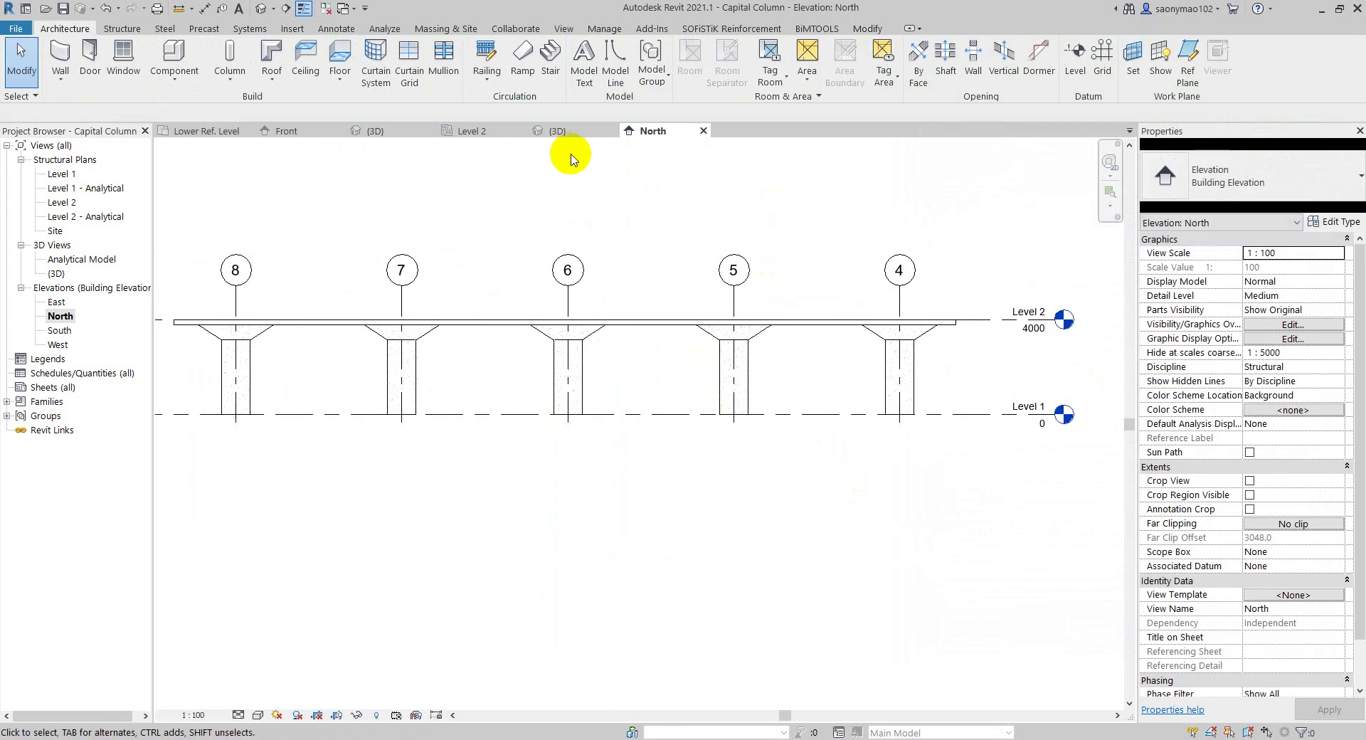
click(558, 131)
mouse_move(708, 407)
shift+middle_down()
mouse_move(720, 416)
mouse_move(656, 514)
mouse_move(583, 437)
shift+middle_up()
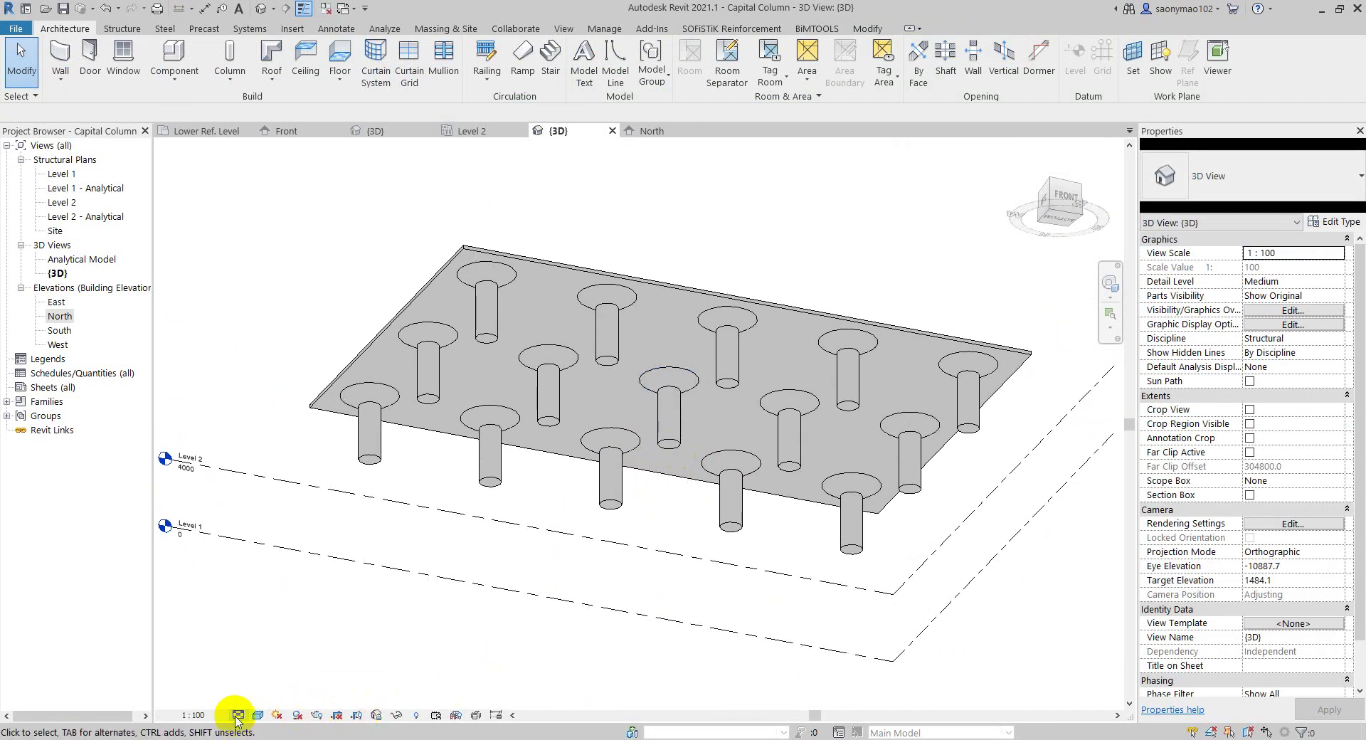
- Set the 3D view's visual style to Realistic and orbit to see the columns from below
click(256, 715)
click(279, 700)
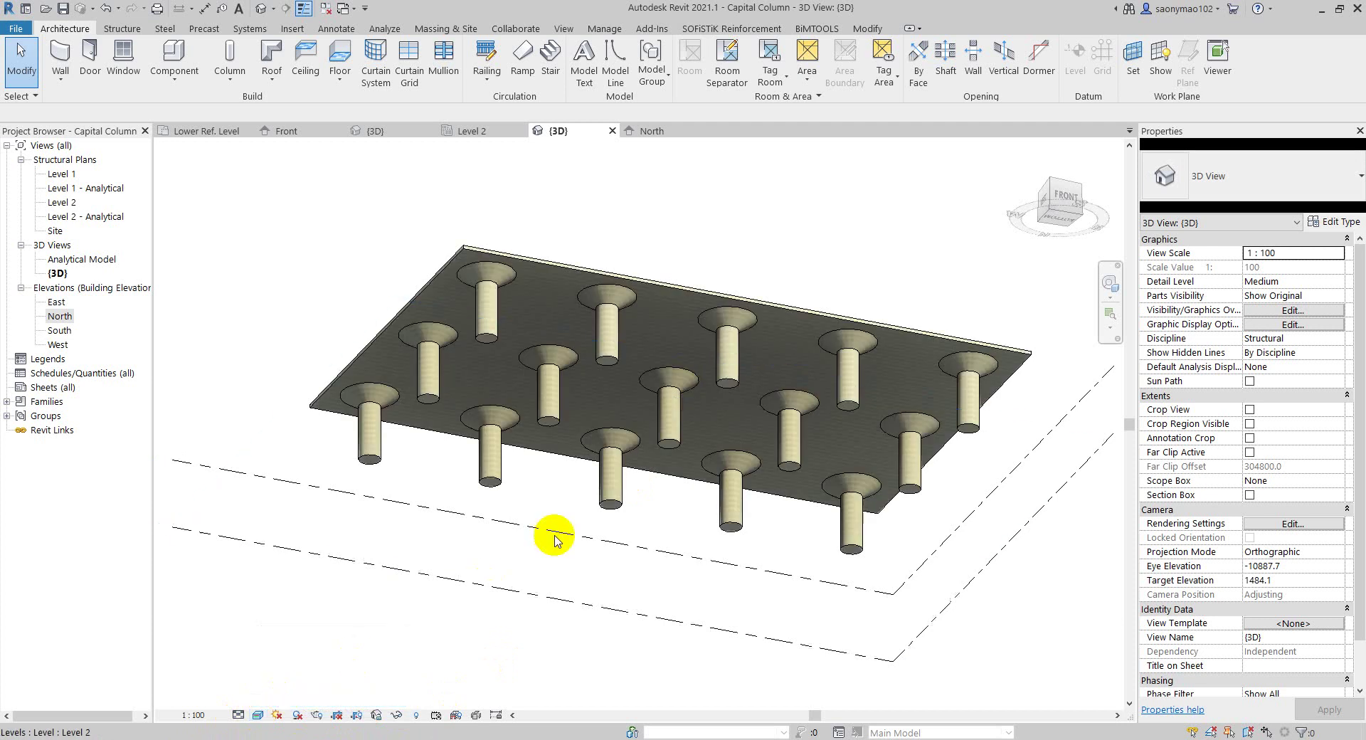
scroll(552, 386, up, 2)
scroll(564, 395, up, 2)
scroll(564, 395, down, 3)
mouse_move(693, 470)
shift+middle_down()
mouse_move(732, 589)
mouse_move(723, 616)
mouse_move(591, 616)
mouse_move(626, 519)
mouse_move(707, 463)
mouse_move(773, 349)
mouse_move(884, 296)
mouse_move(634, 228)
mouse_move(602, 338)
mouse_move(619, 326)
mouse_move(543, 391)
mouse_move(659, 433)
mouse_move(646, 299)
mouse_move(665, 579)
mouse_move(555, 488)
shift+middle_up()
- Zoom in and orbit around a column to inspect the conical capitals under the slab
scroll(575, 365, up, 5)
scroll(575, 365, up, 3)
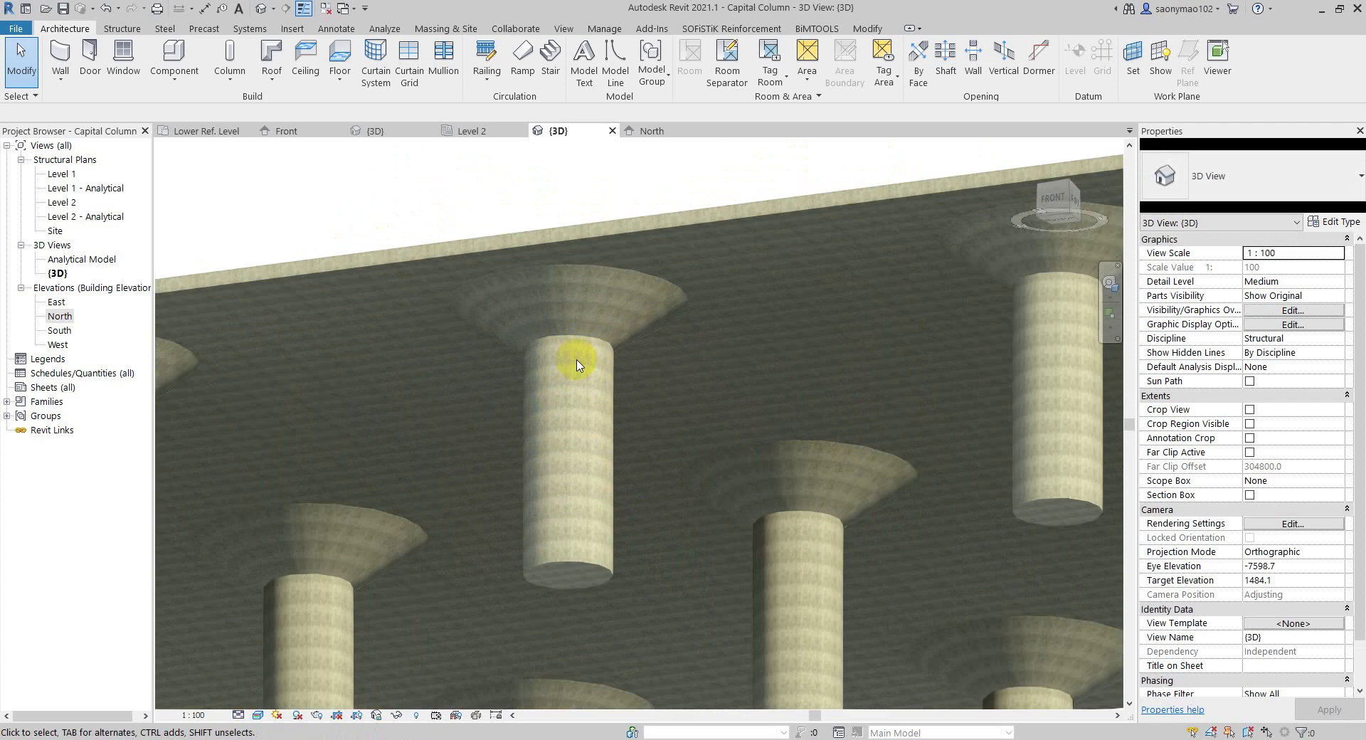
mouse_move(686, 427)
middle_down()
mouse_move(625, 417)
mouse_move(676, 401)
middle_up()
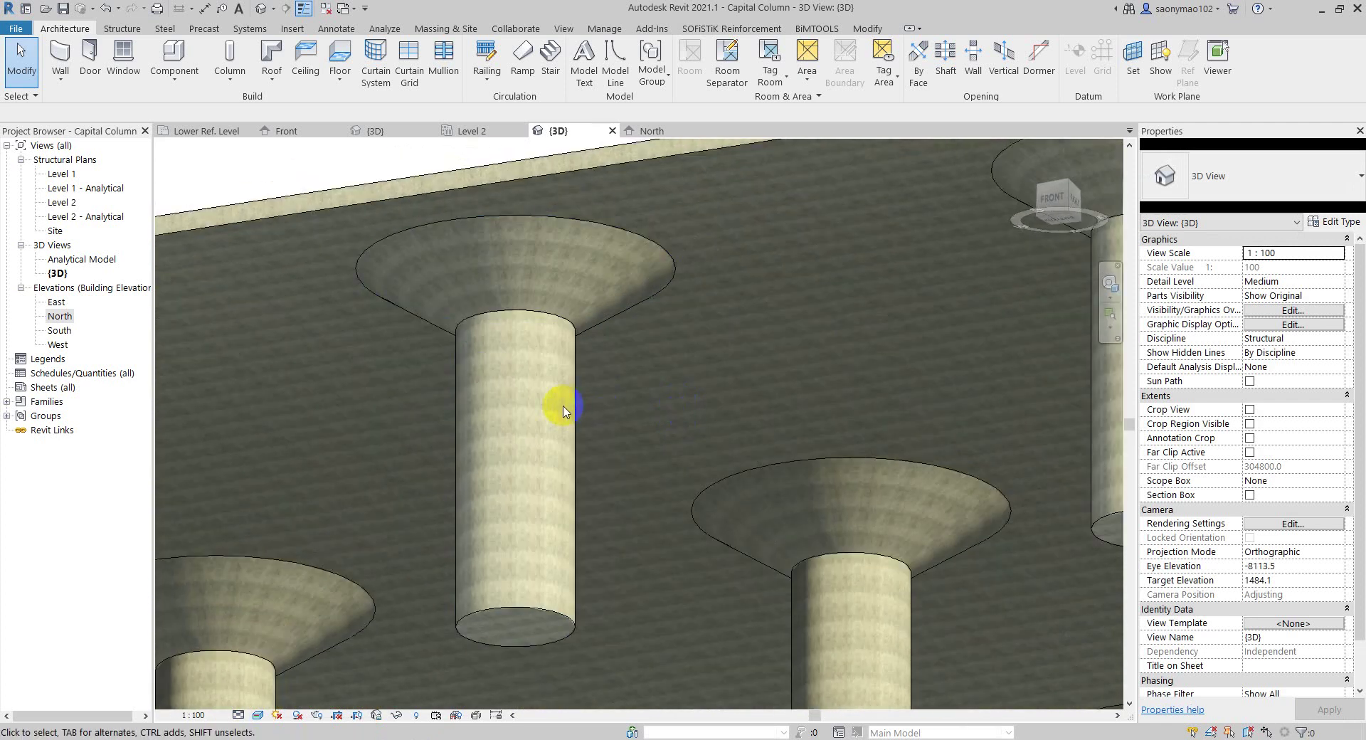
click(559, 449)
mouse_move(620, 439)
shift+middle_down()
mouse_move(640, 463)
mouse_move(771, 463)
mouse_move(745, 459)
mouse_move(856, 481)
mouse_move(616, 465)
mouse_move(634, 411)
mouse_move(674, 467)
mouse_move(652, 490)
mouse_move(817, 473)
mouse_move(659, 505)
mouse_move(735, 506)
mouse_move(809, 537)
mouse_move(772, 518)
shift+middle_up()
key(Escape)
scroll(652, 490, down, 2)
scroll(659, 479, down, 4)
scroll(659, 481, down, 3)
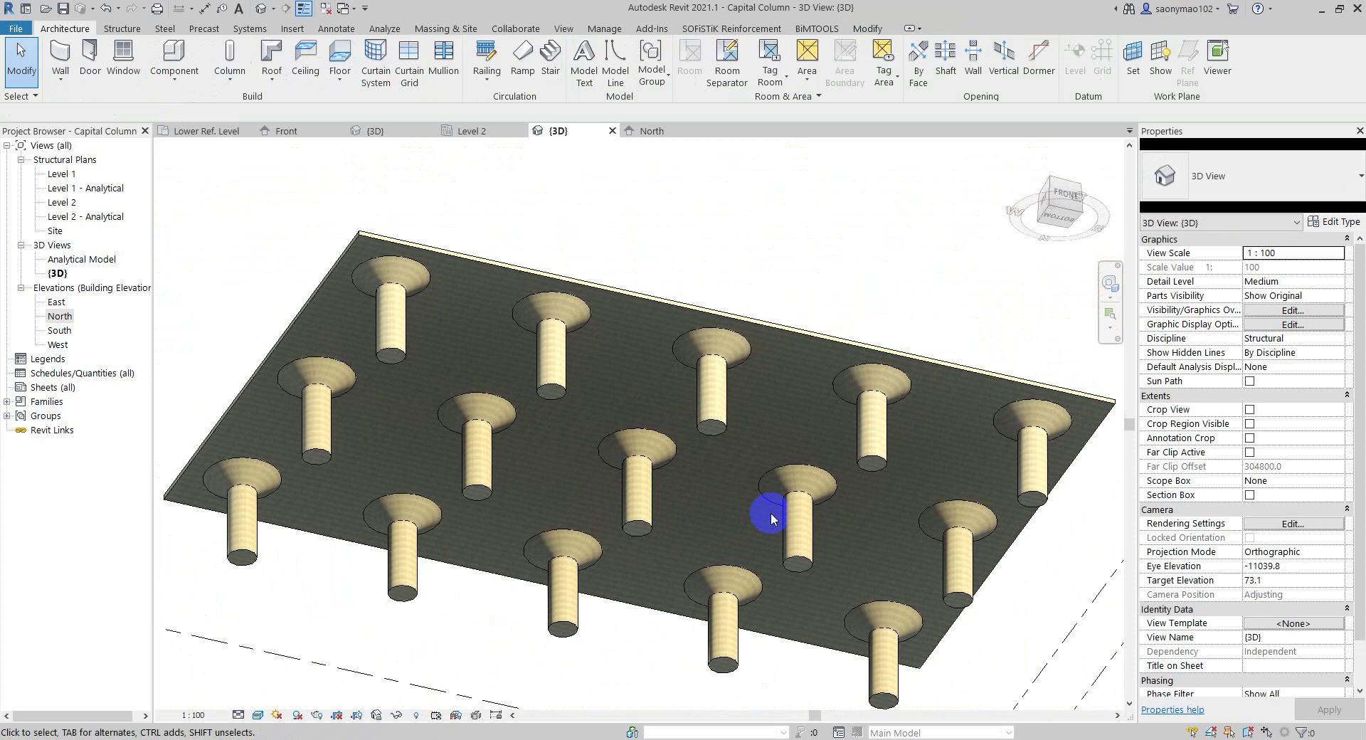
mouse_move(709, 484)
shift+middle_down()
mouse_move(743, 446)
mouse_move(750, 467)
mouse_move(732, 488)
mouse_move(756, 483)
shift+middle_up()
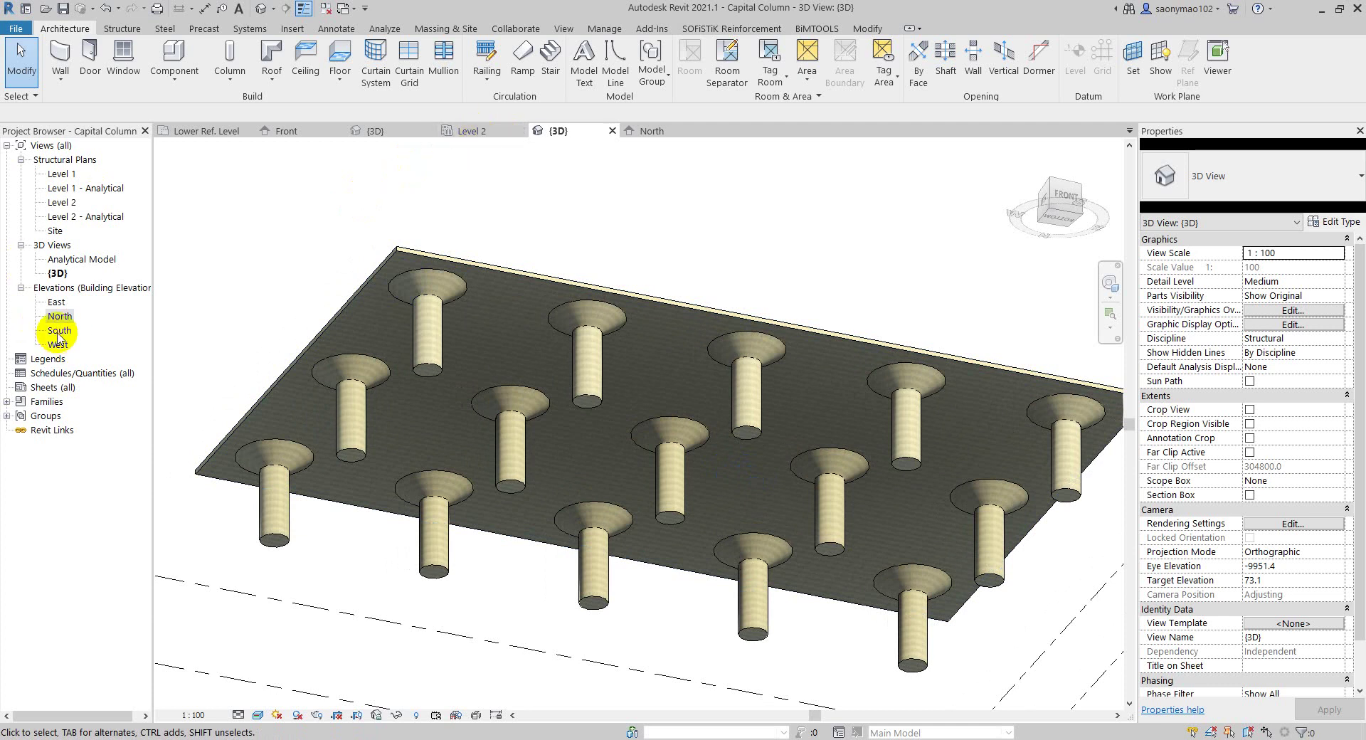
- In the North elevation, add Level 3 at 8000 and Level 4 at 12000
click(628, 133)
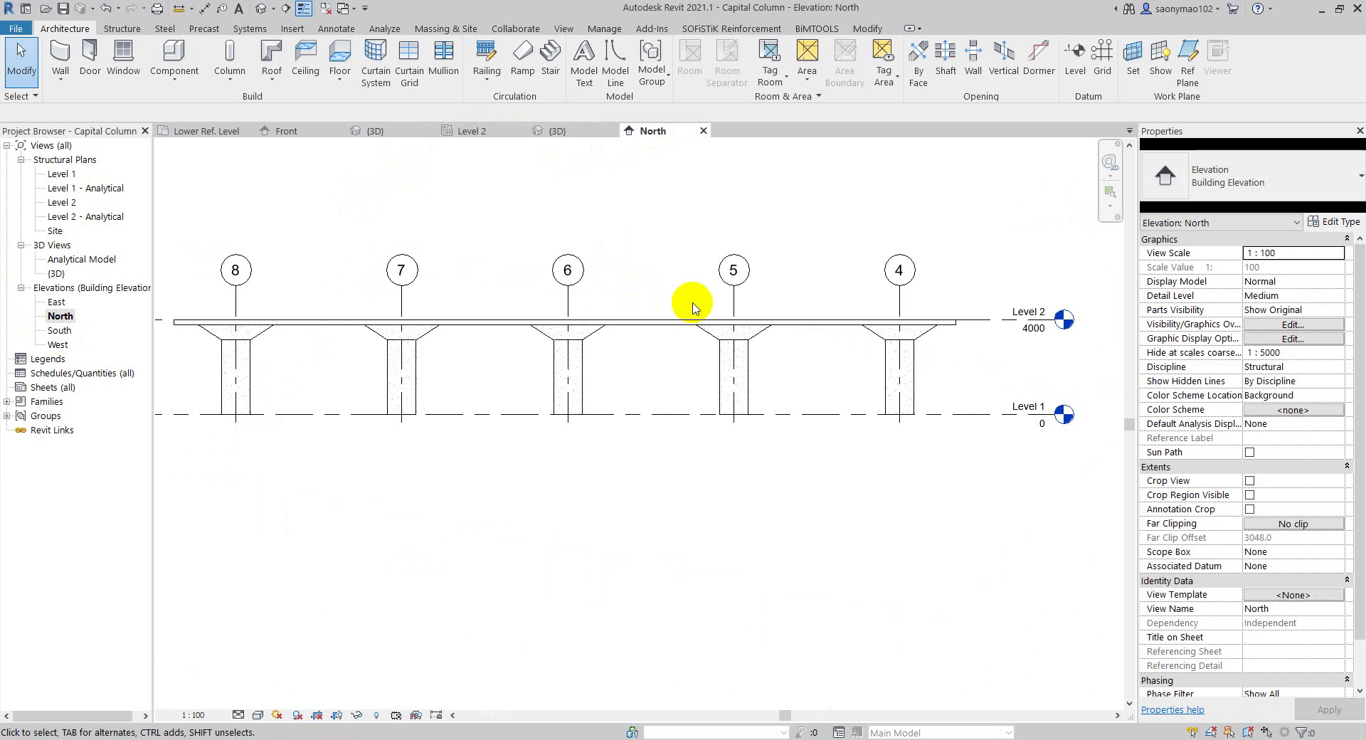
click(876, 316)
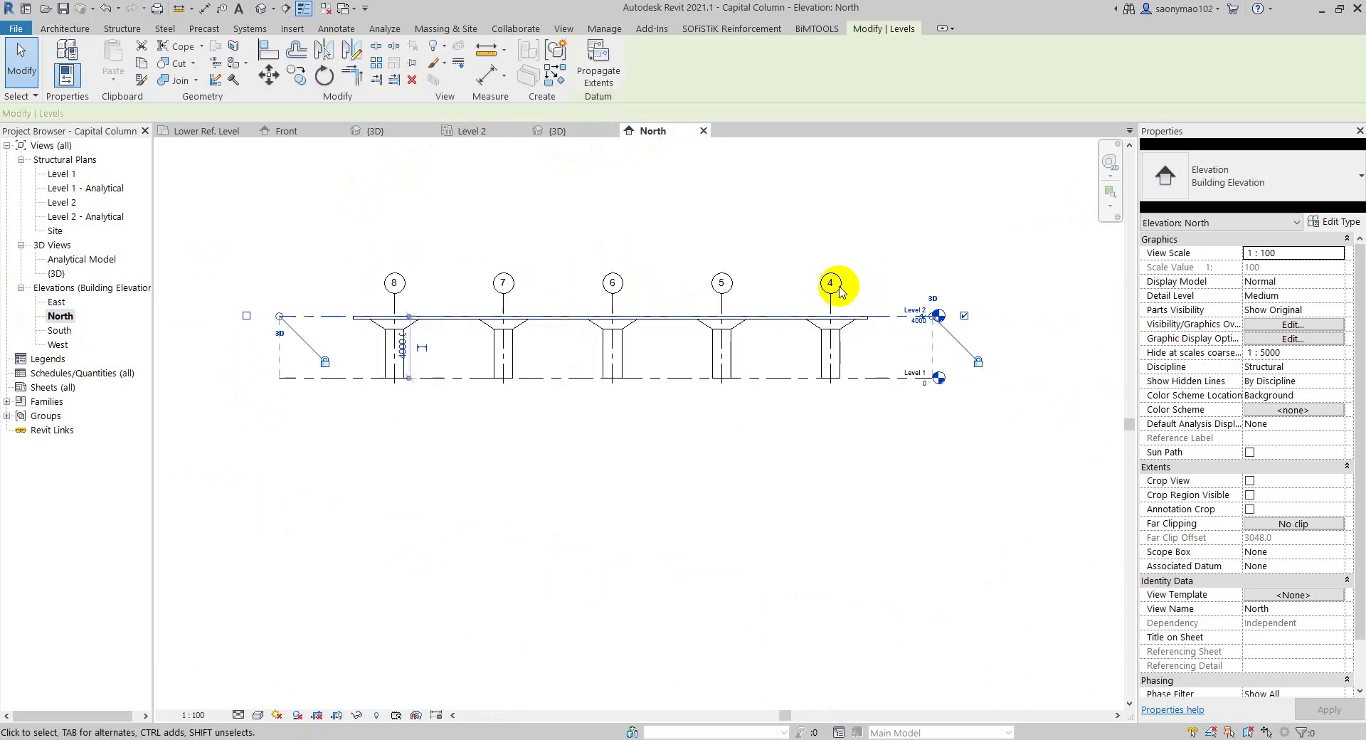
click(118, 33)
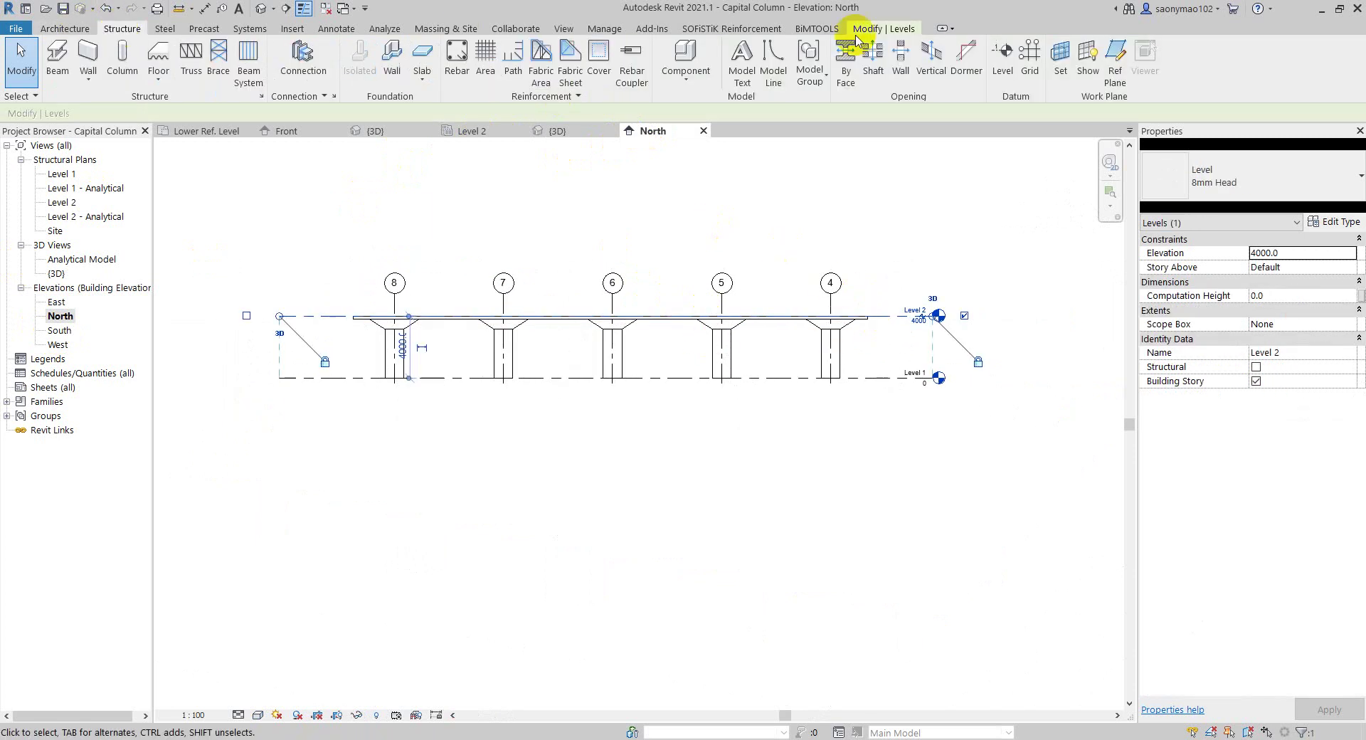
click(1004, 56)
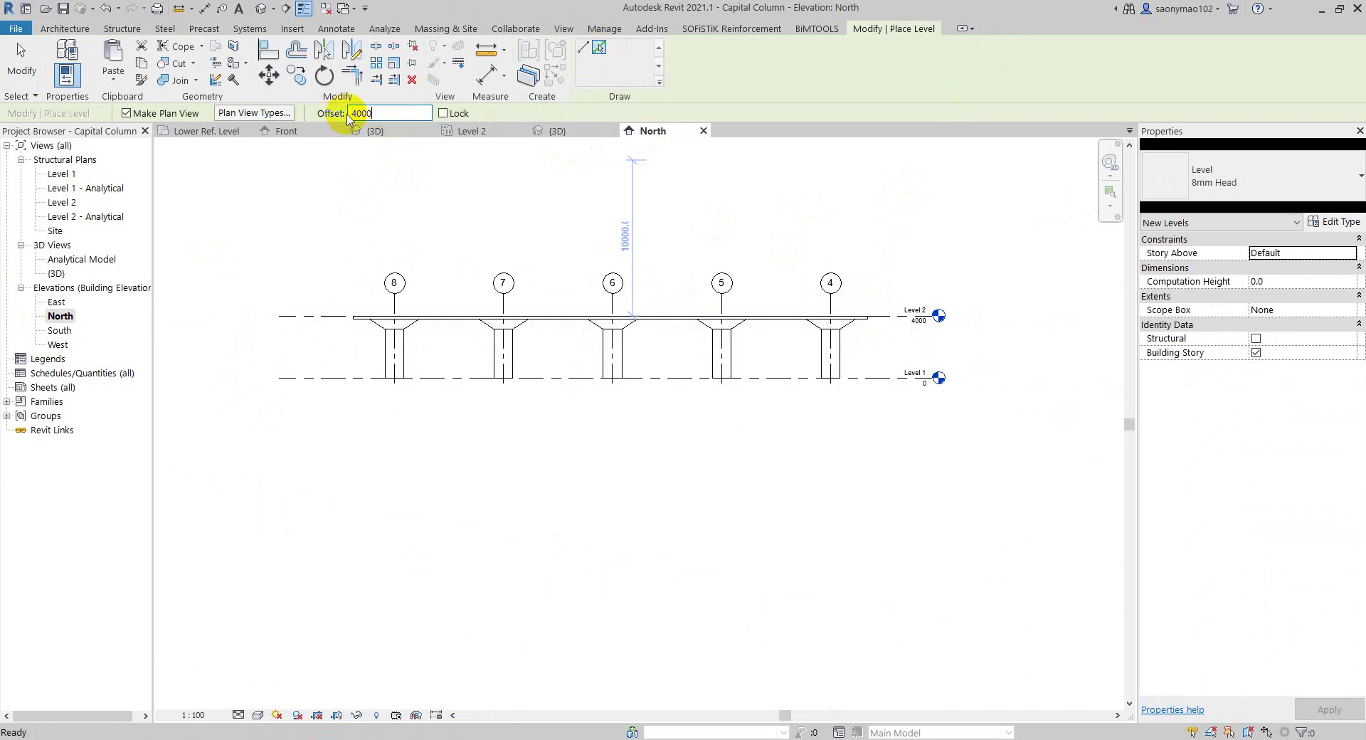
click(891, 315)
click(876, 255)
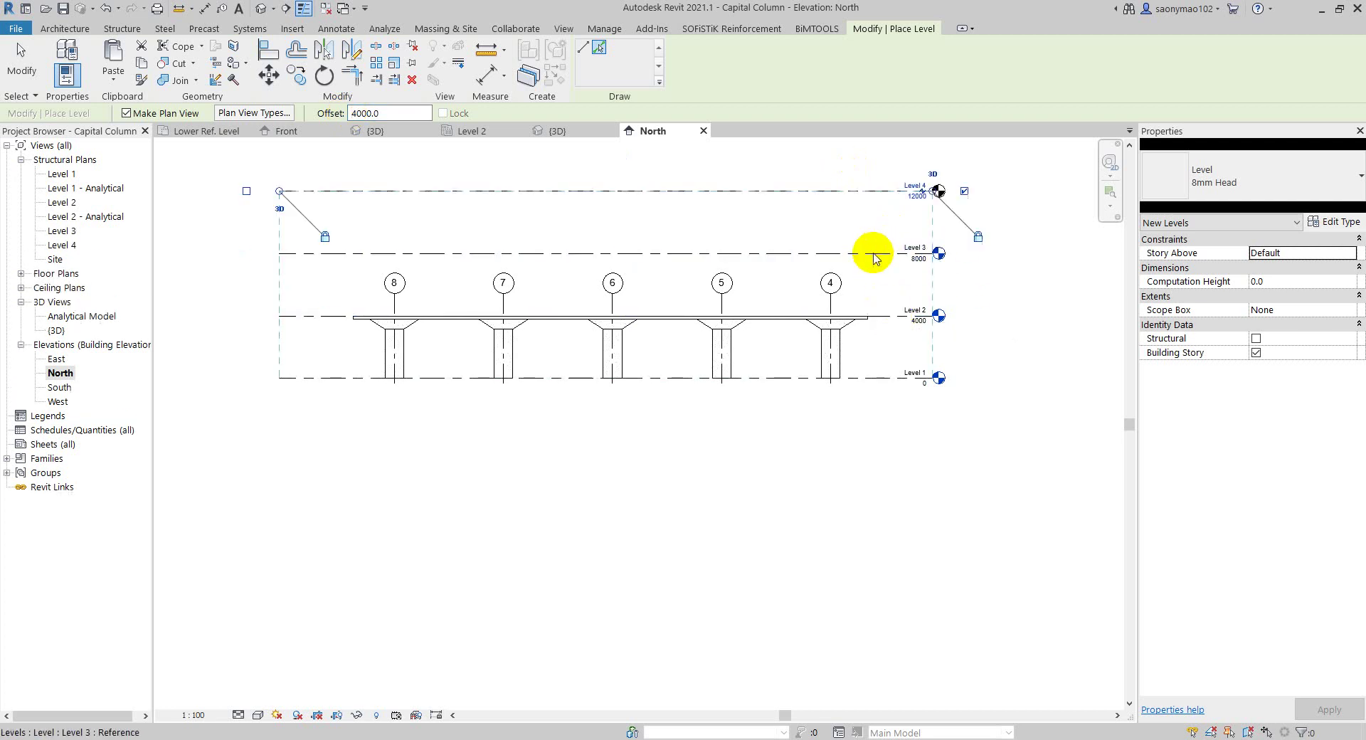
key(Escape)
key(Escape)
- Copy the Level 2 floor slab and paste it aligned to Levels 3 and 4
click(779, 318)
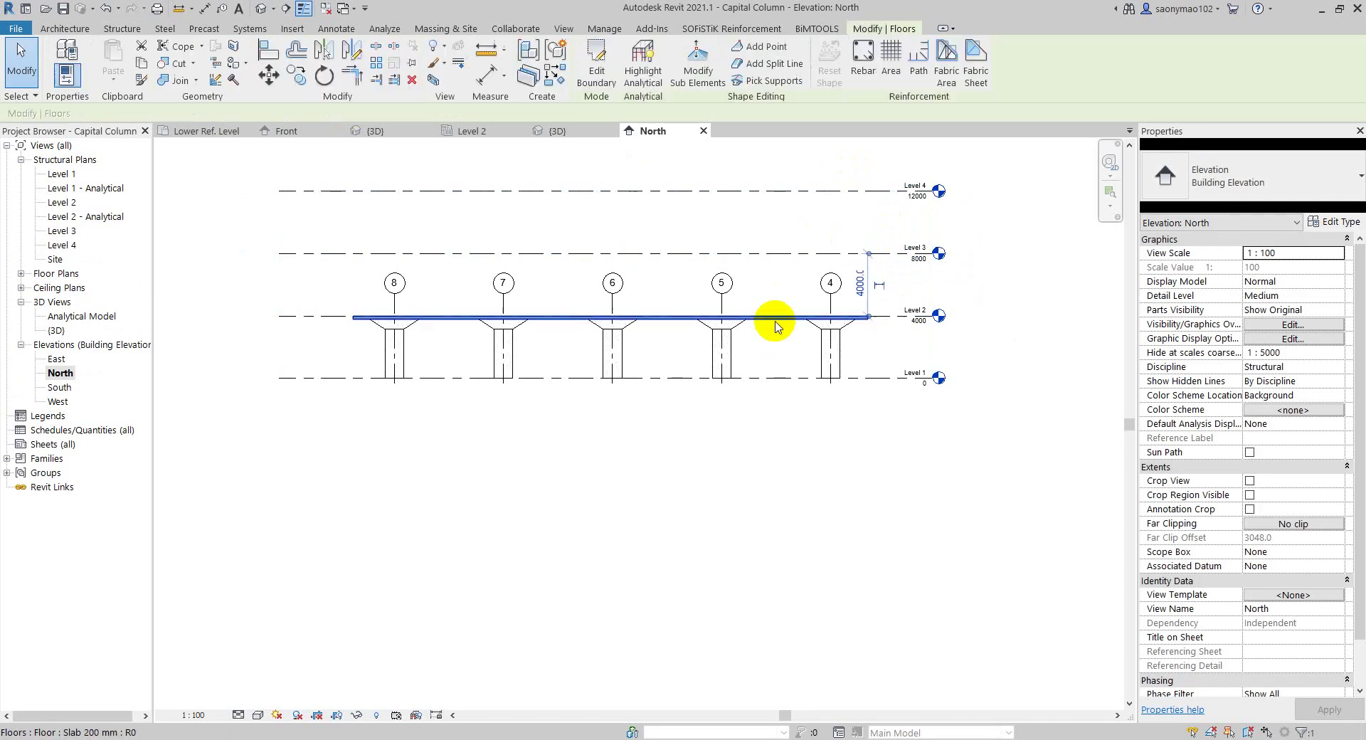
click(140, 66)
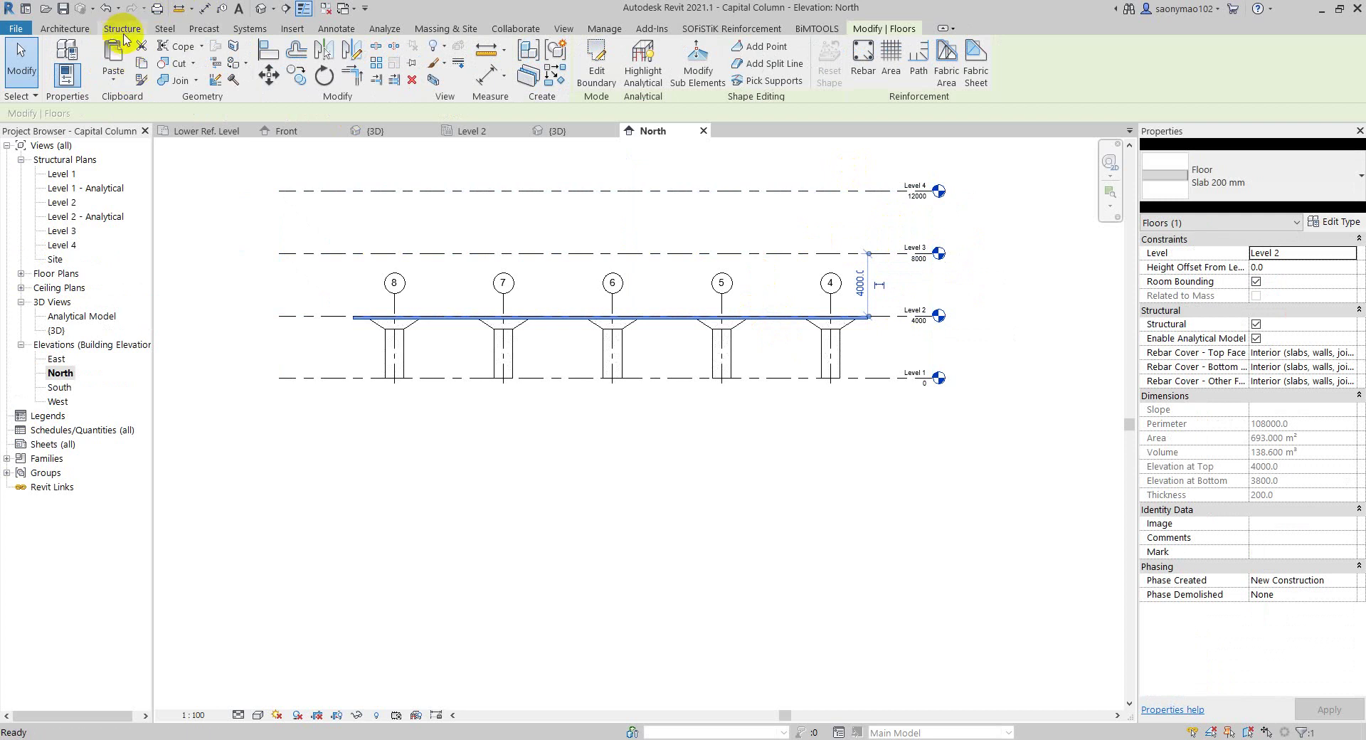
click(112, 67)
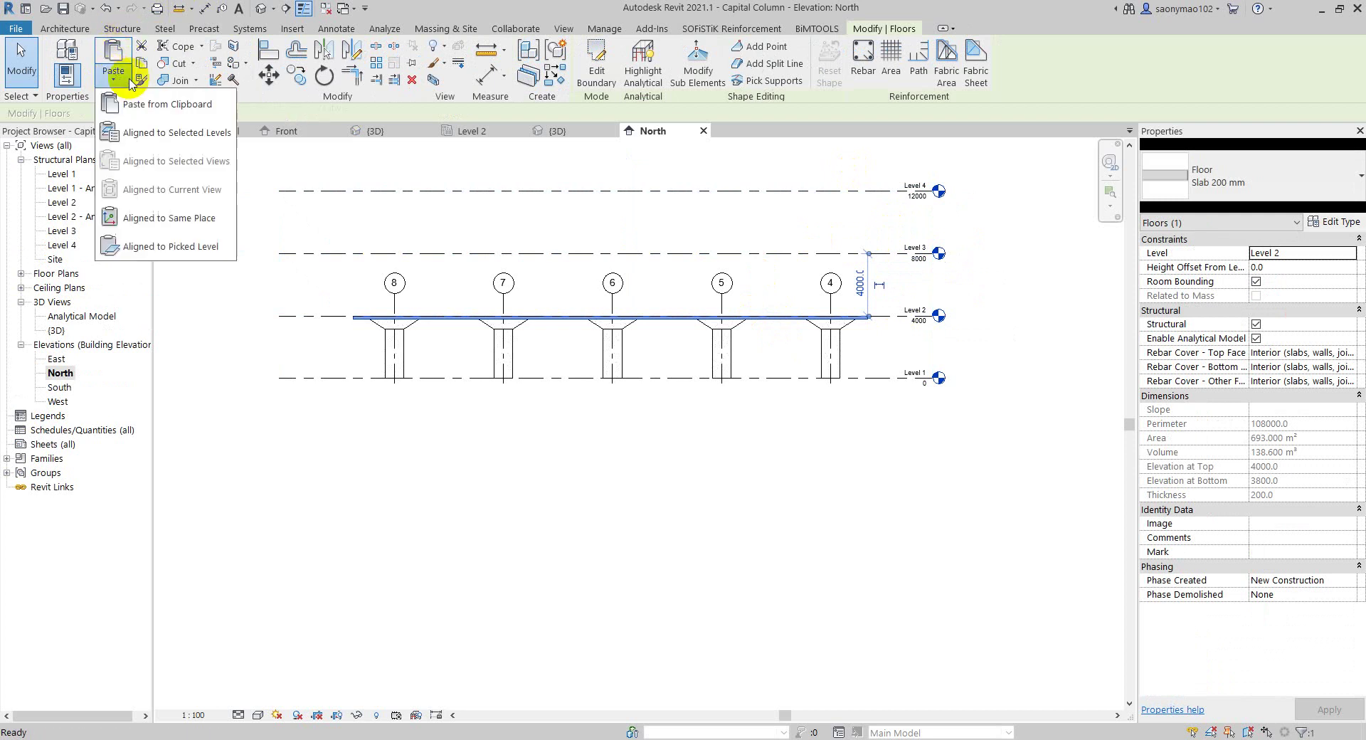
click(181, 135)
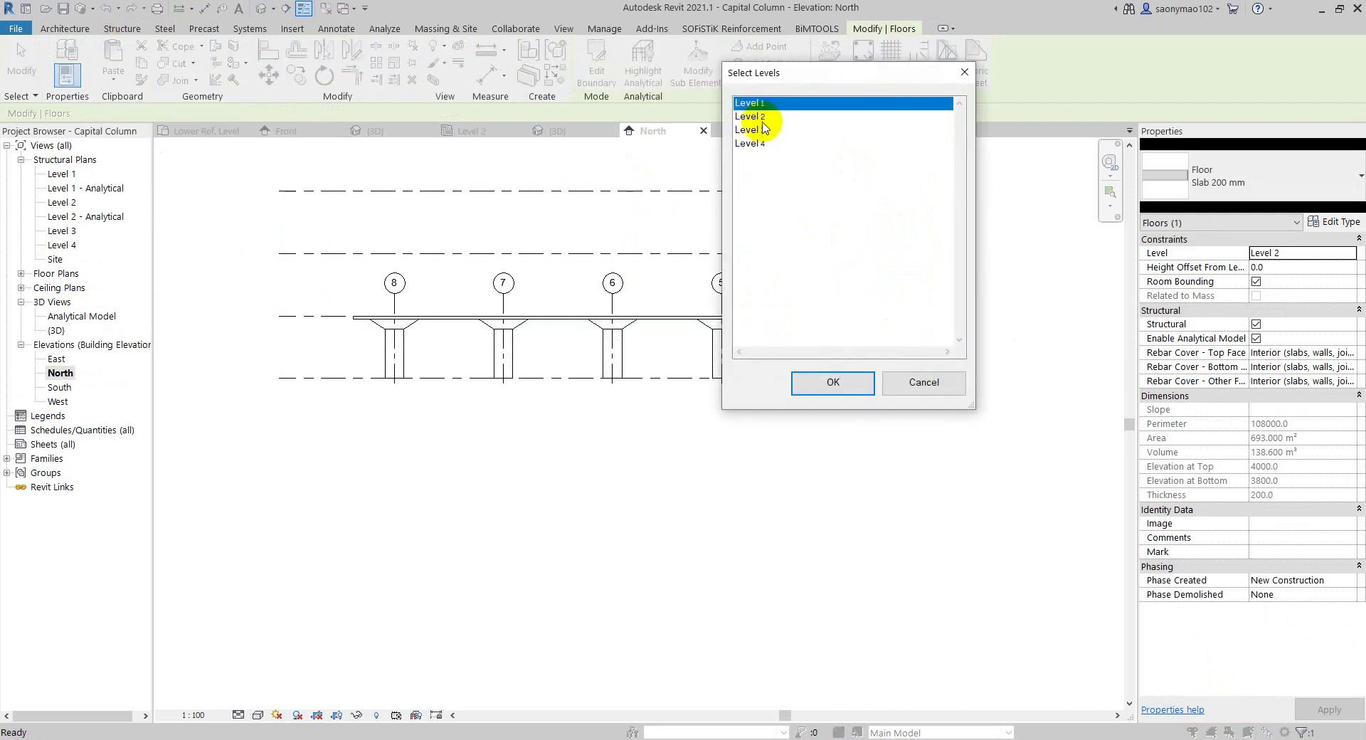
click(764, 118)
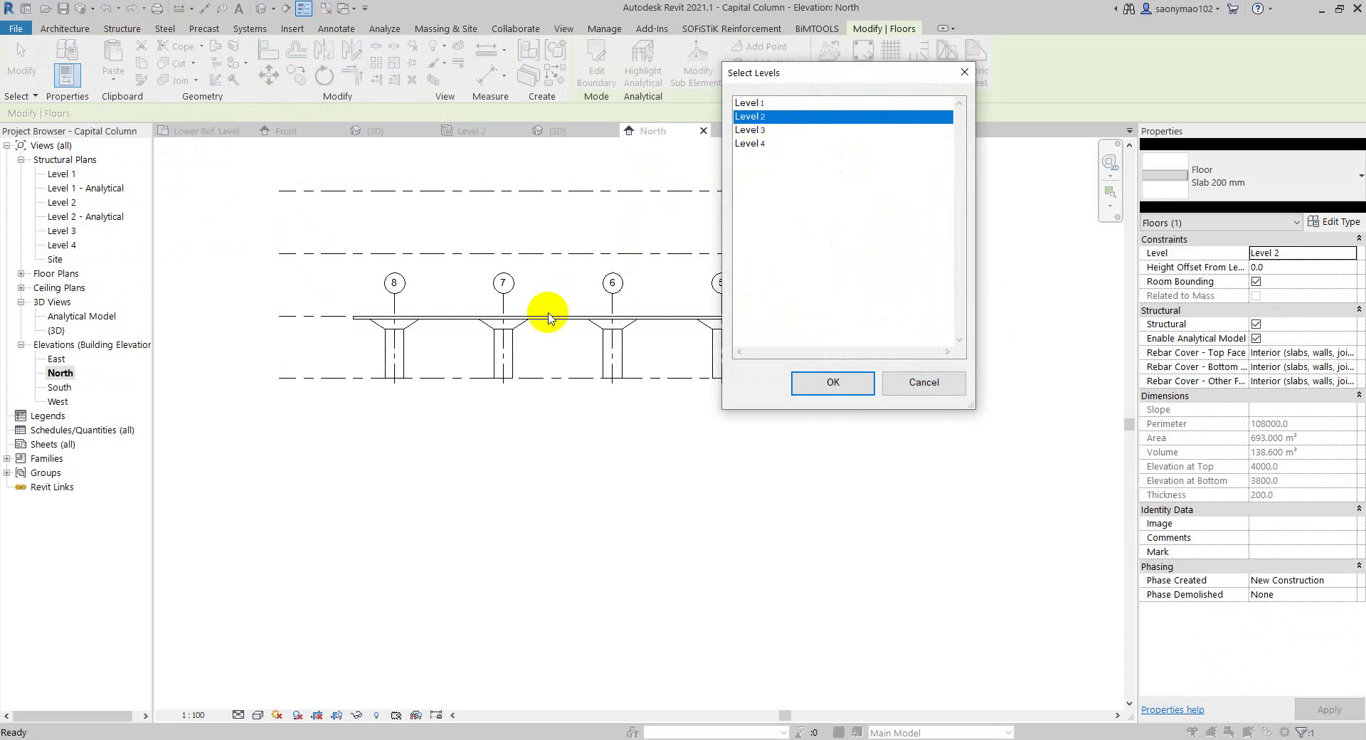
drag(755, 129, 809, 244)
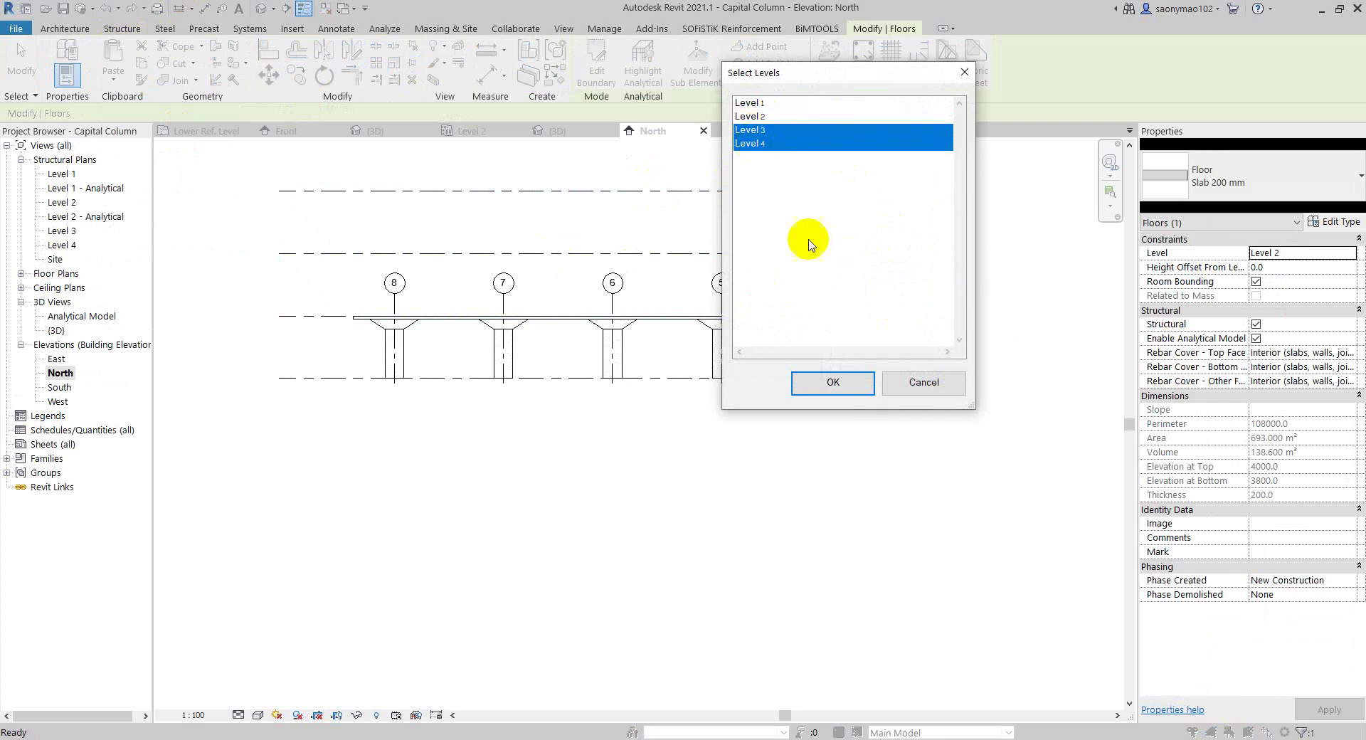
click(847, 383)
click(667, 487)
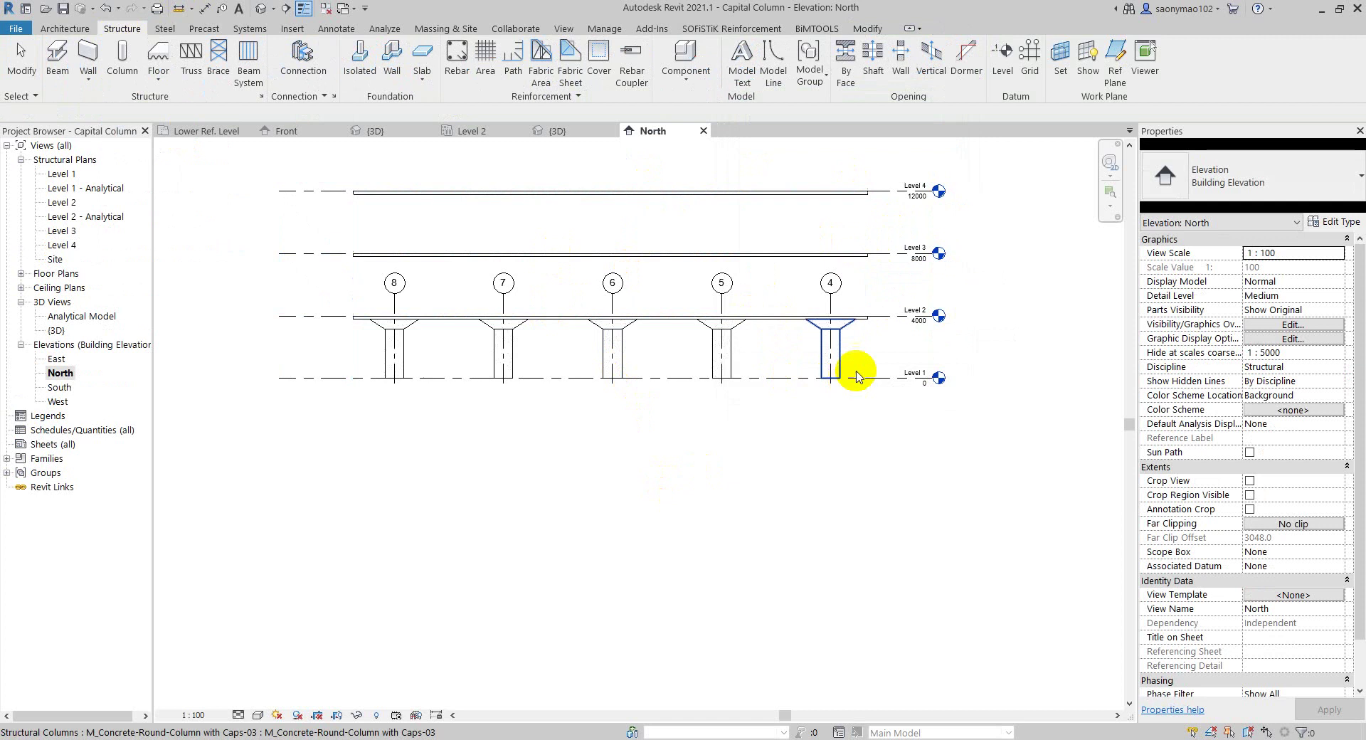
- Select all visible capped columns and paste them aligned to Levels 3 and 4 from the 3D view
click(818, 345)
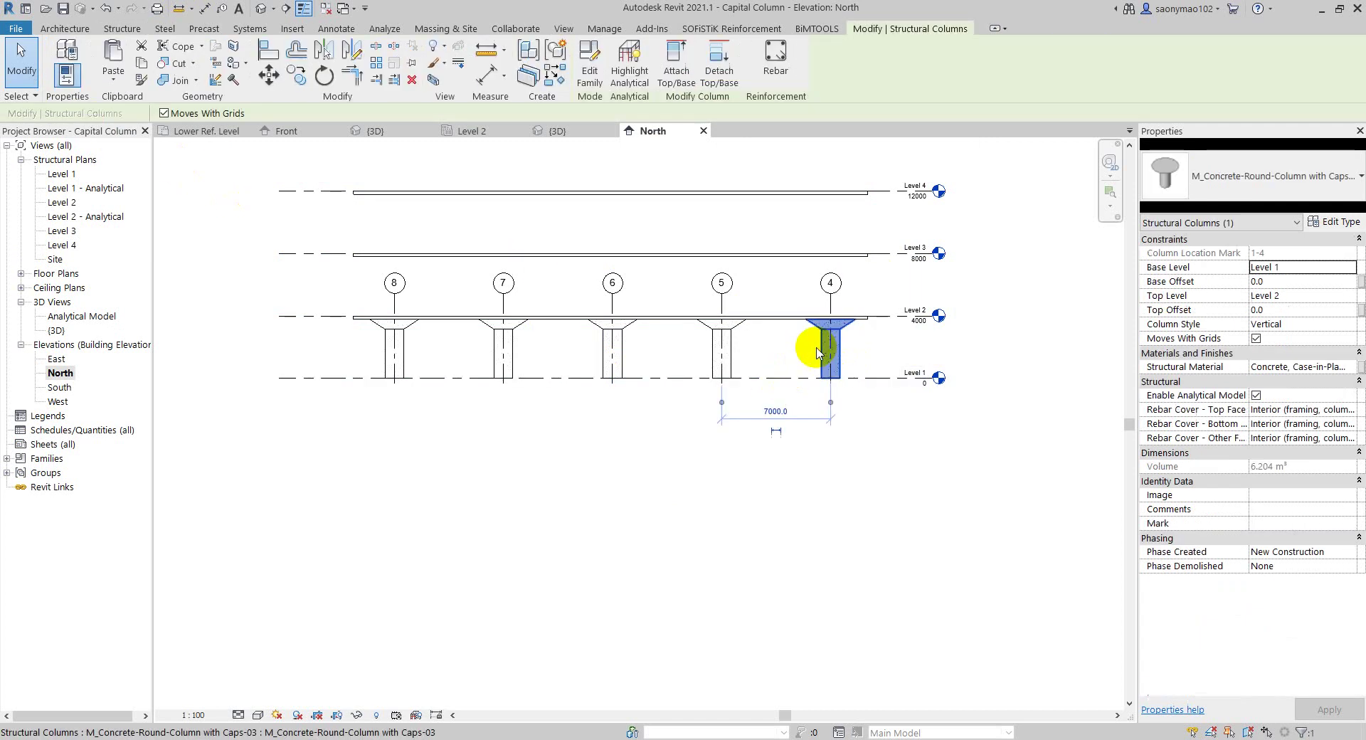
right_click(817, 348)
mouse_move(879, 532)
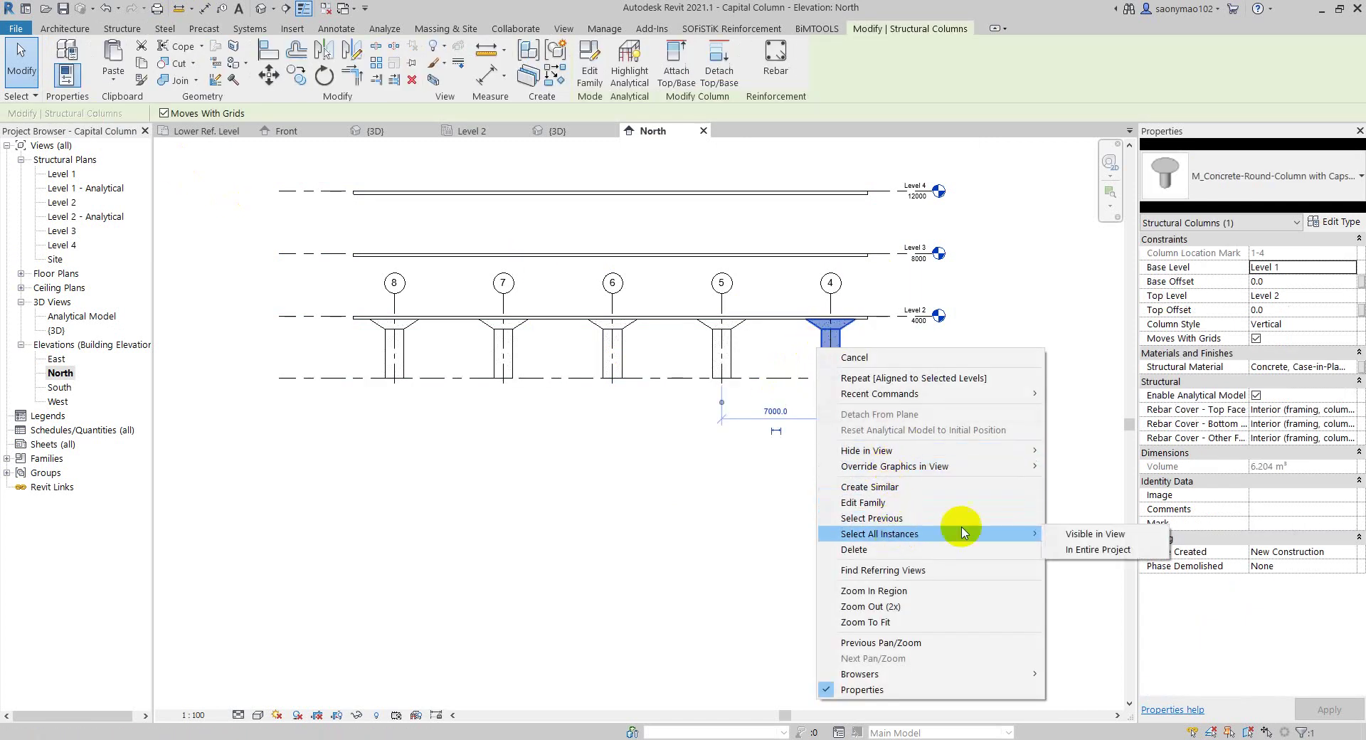
click(1060, 533)
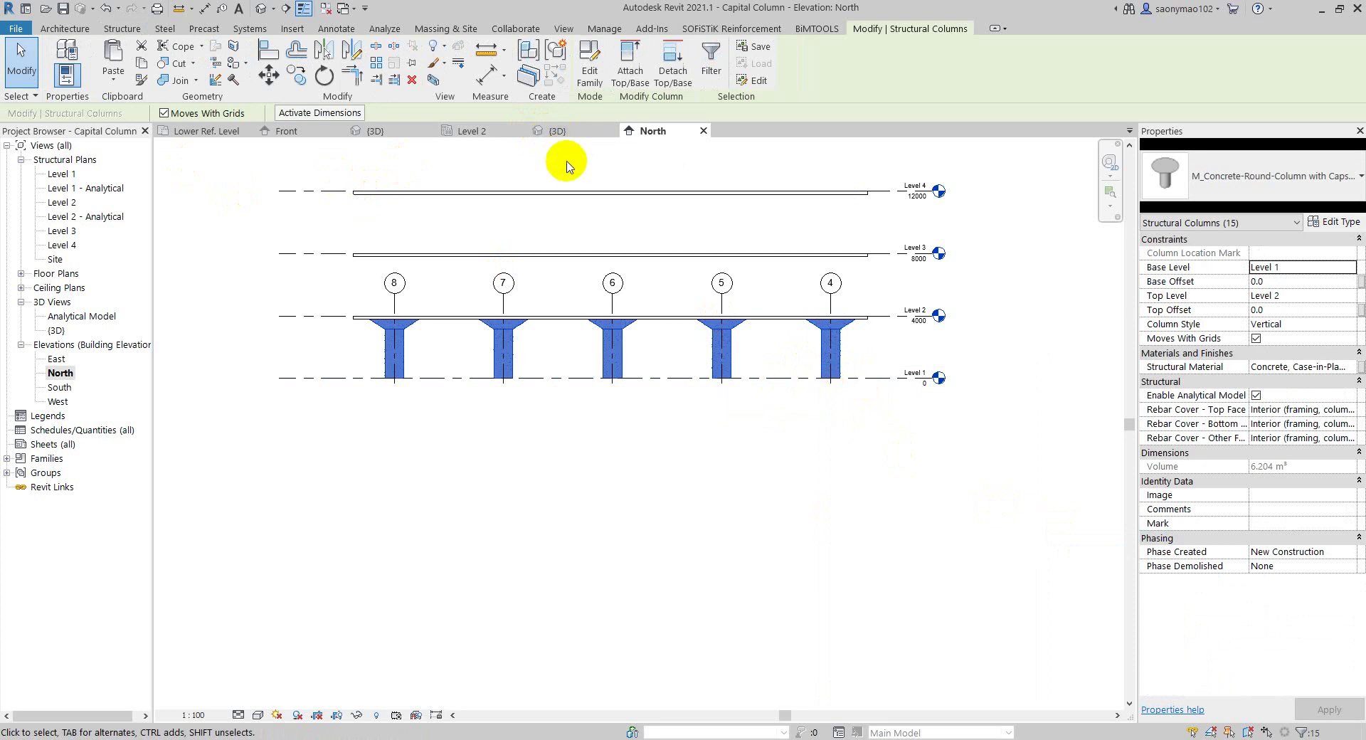
click(555, 134)
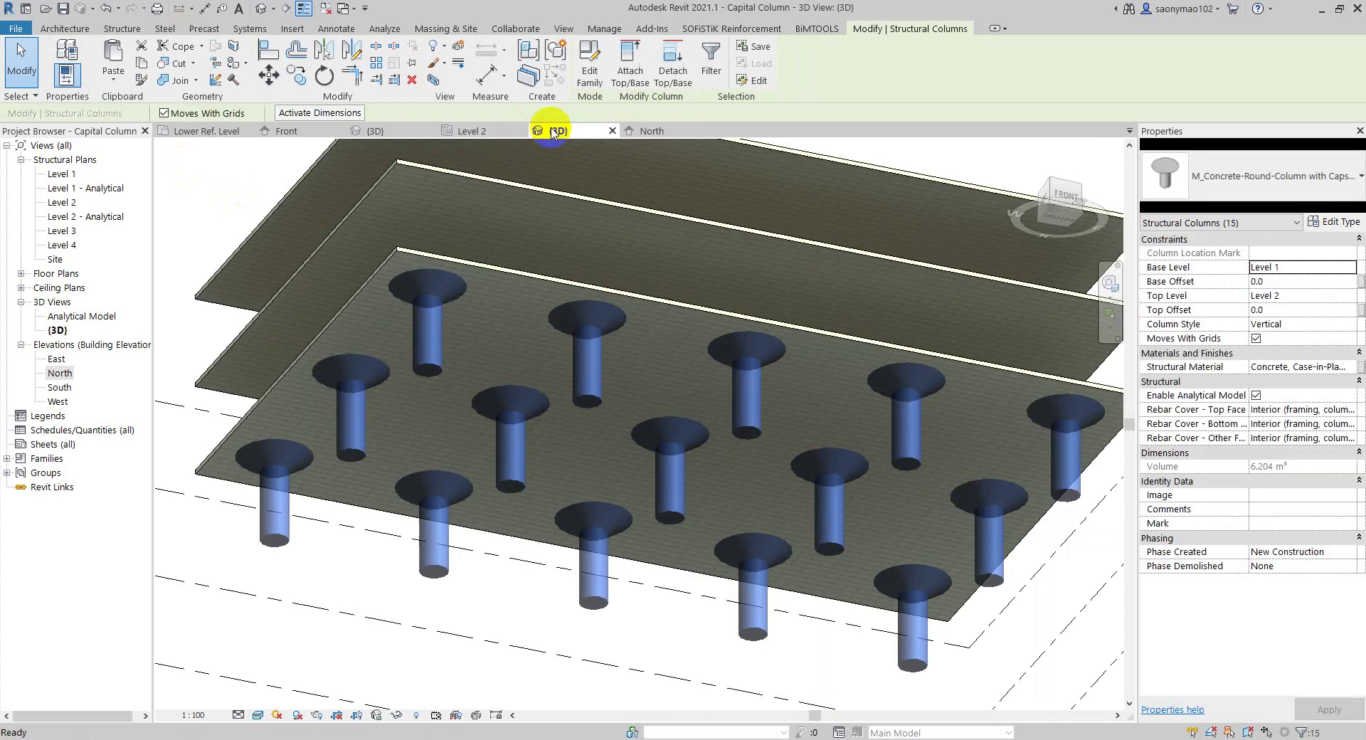
scroll(615, 370, down, 3)
scroll(607, 292, down, 2)
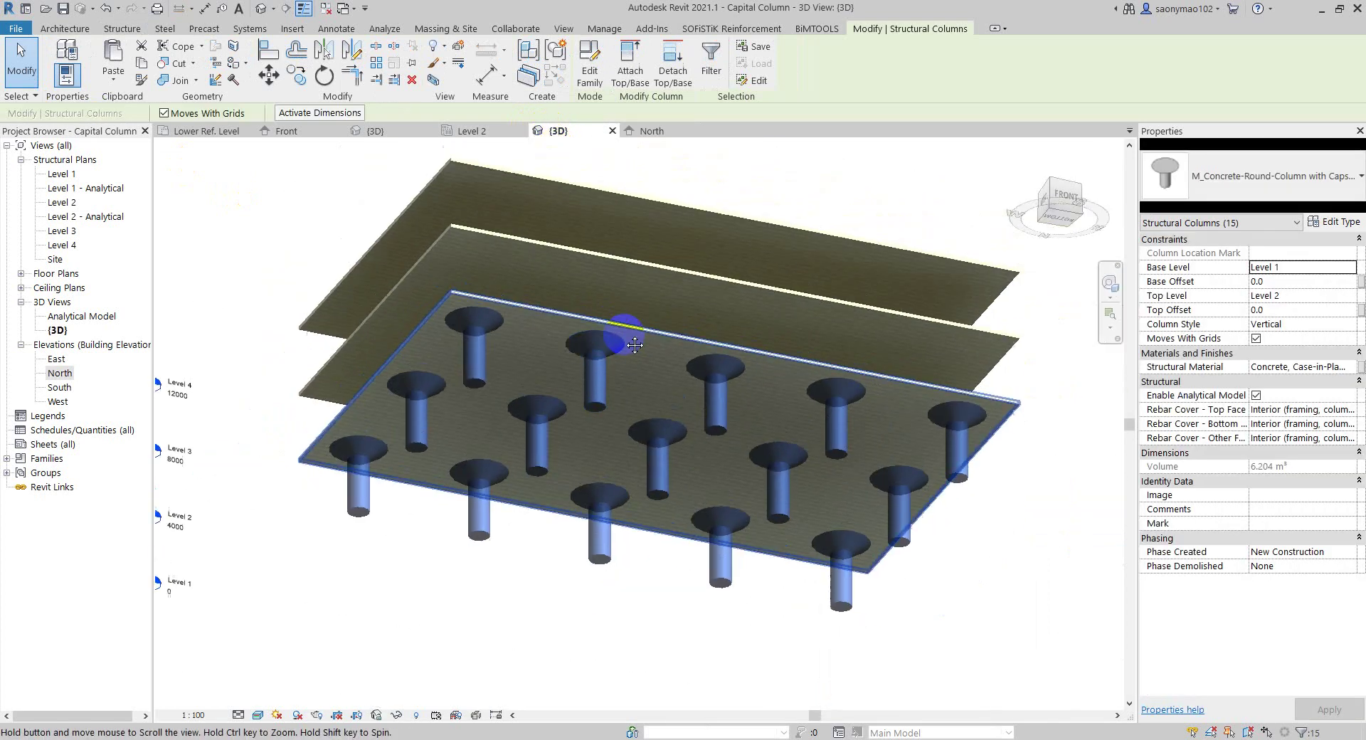
click(113, 79)
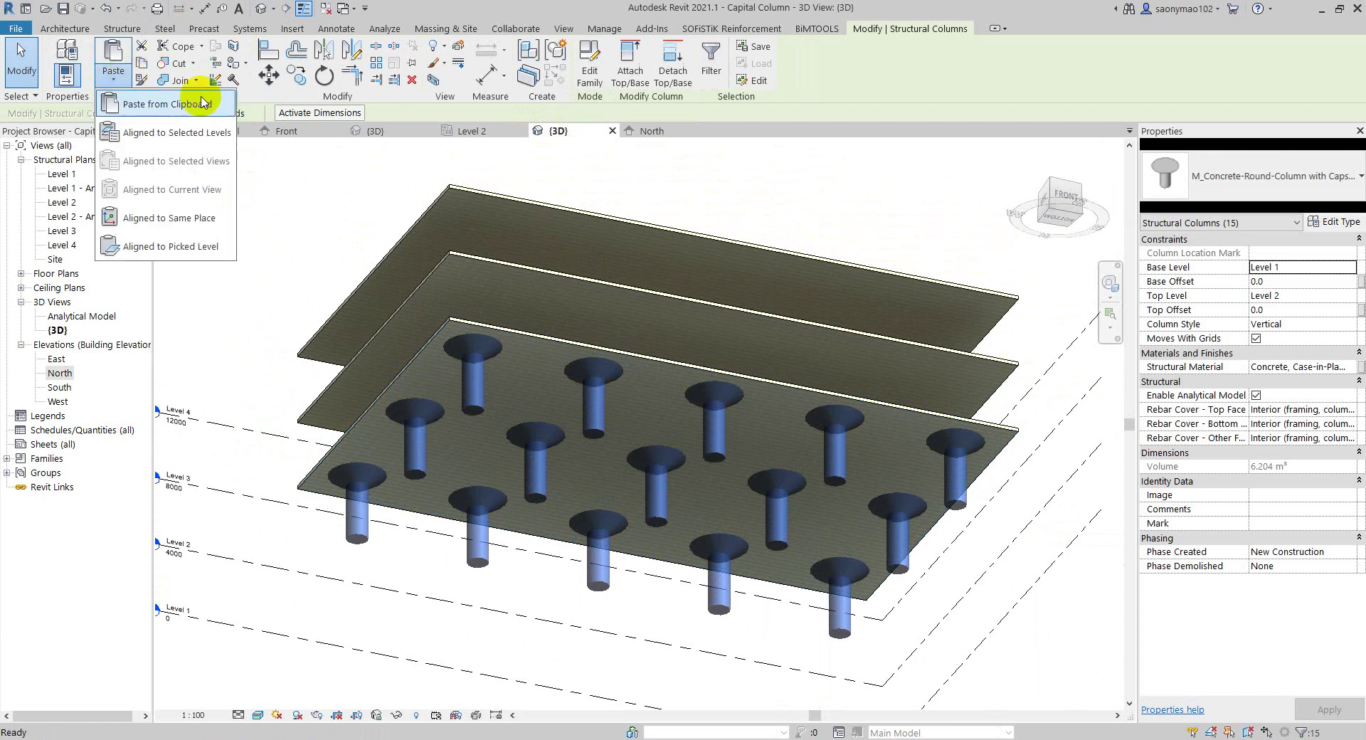
click(113, 134)
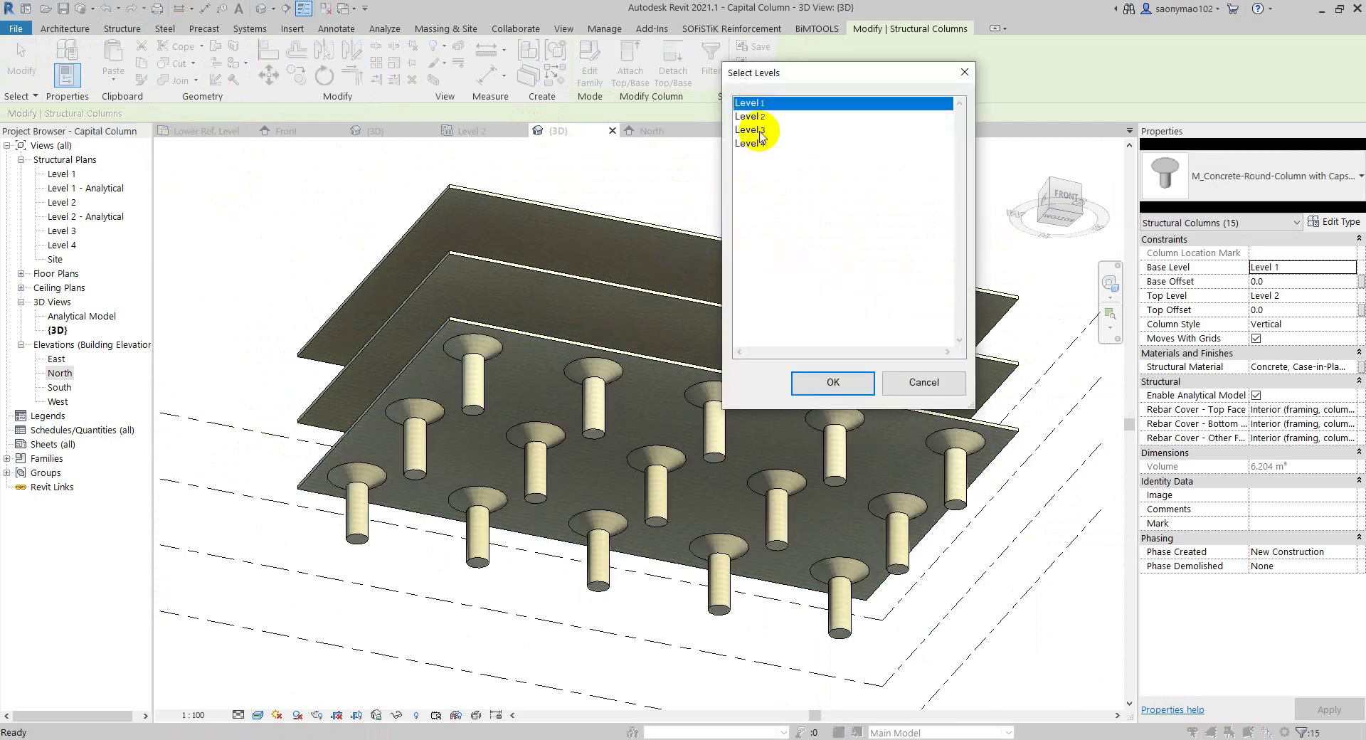
click(758, 130)
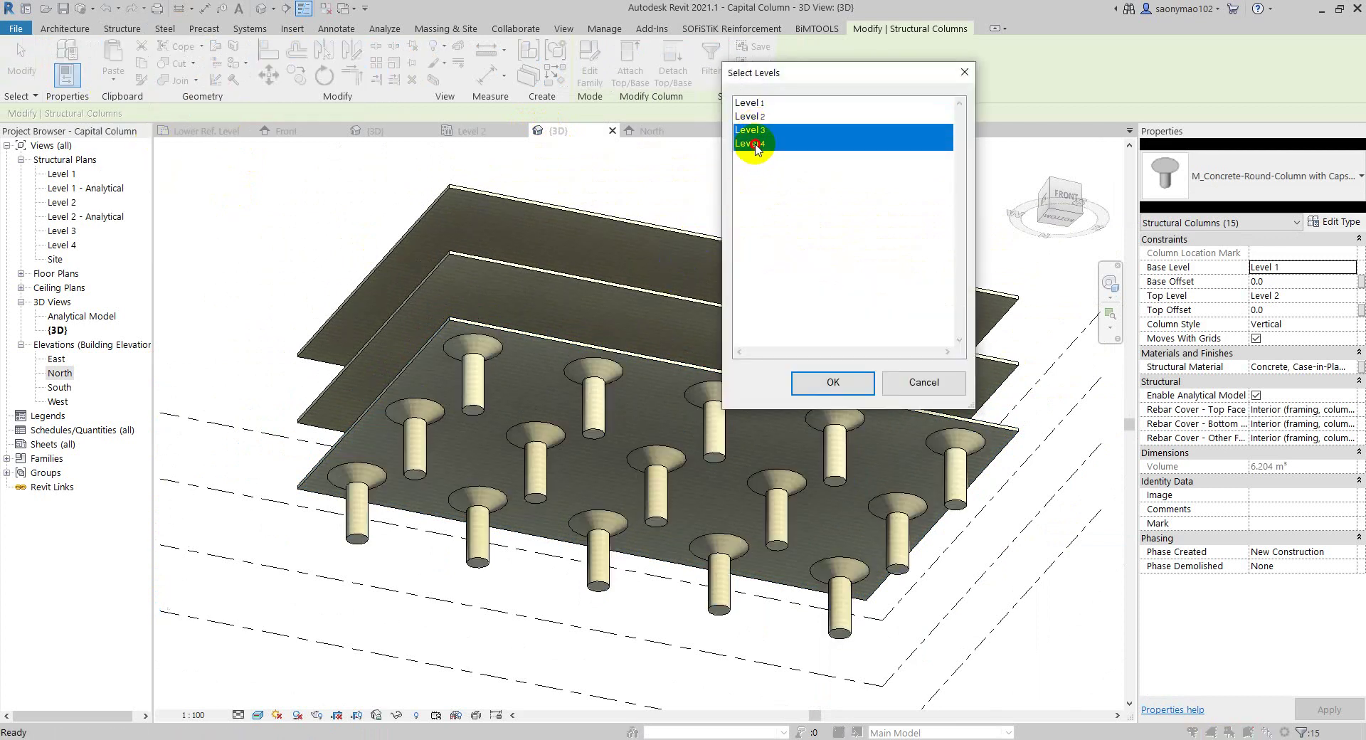
click(847, 393)
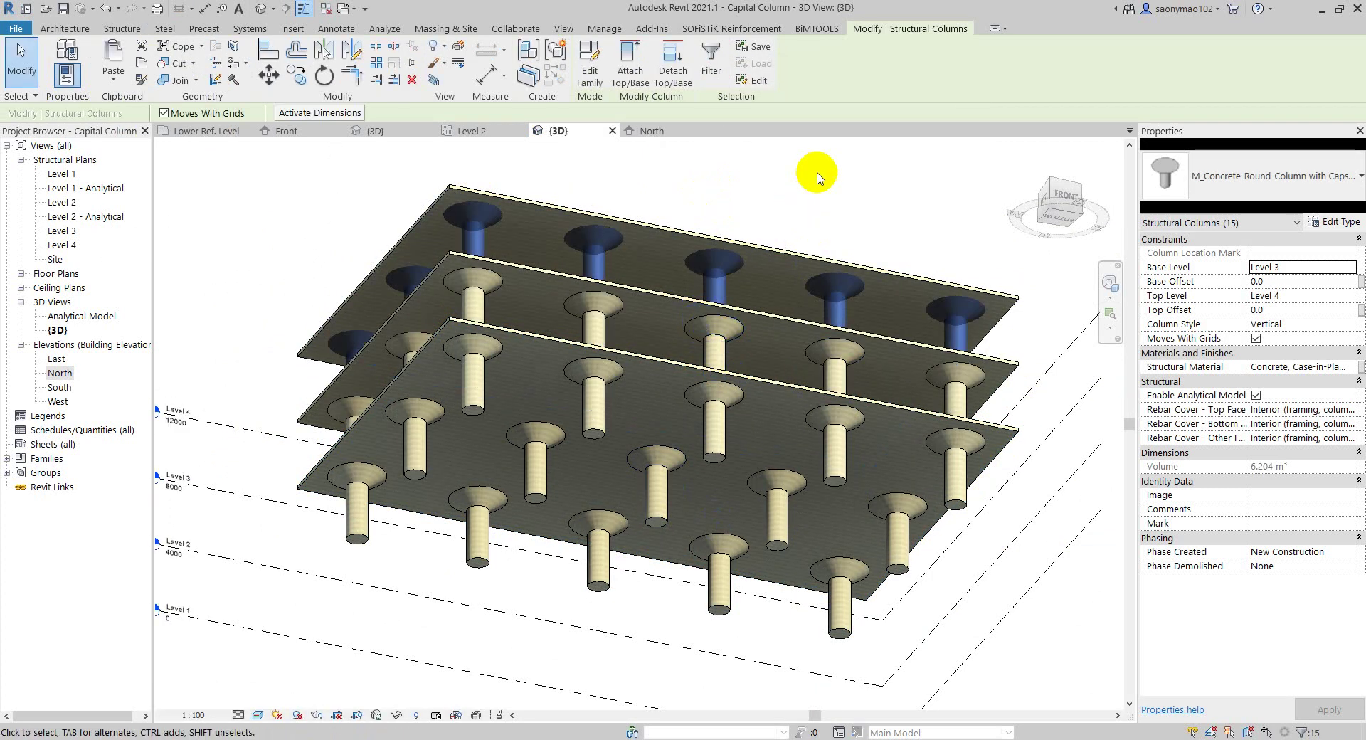
- In the North elevation, drag grid 4's heads up above Level 4
click(650, 132)
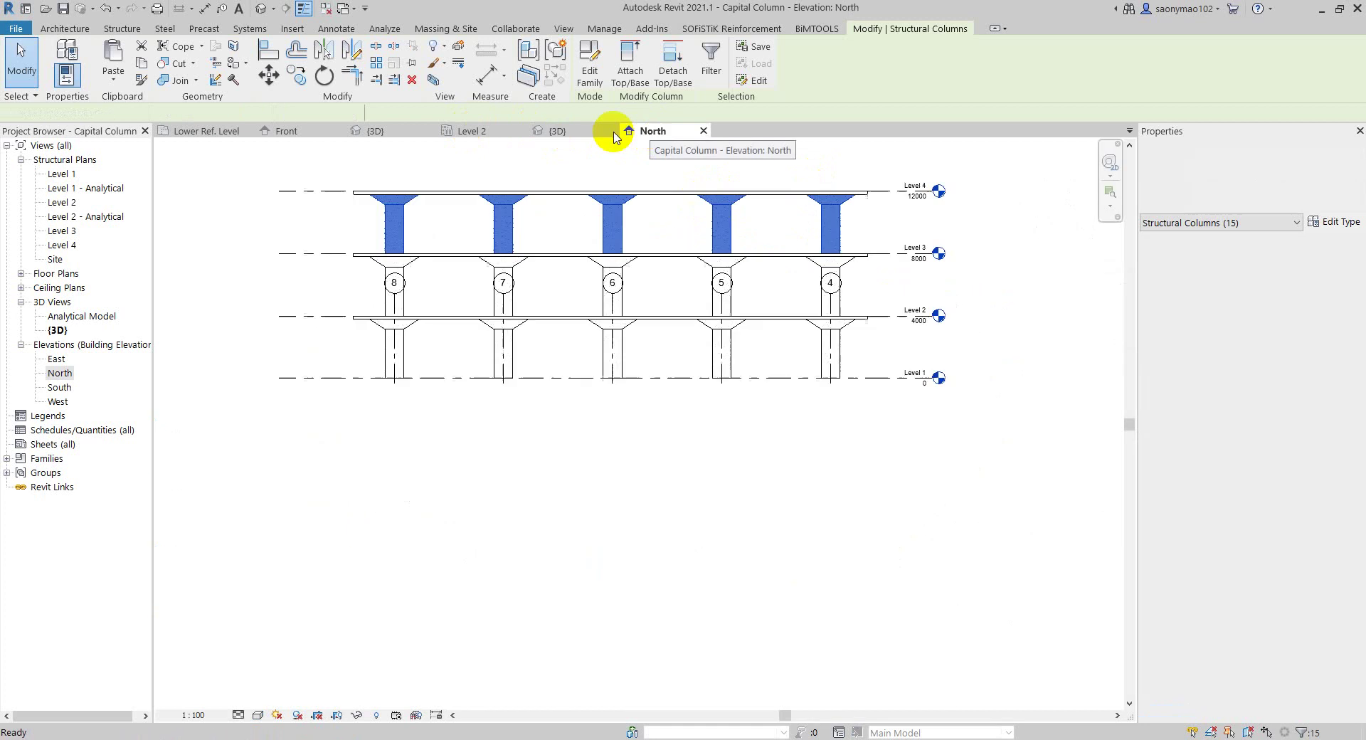
scroll(590, 223, up, 3)
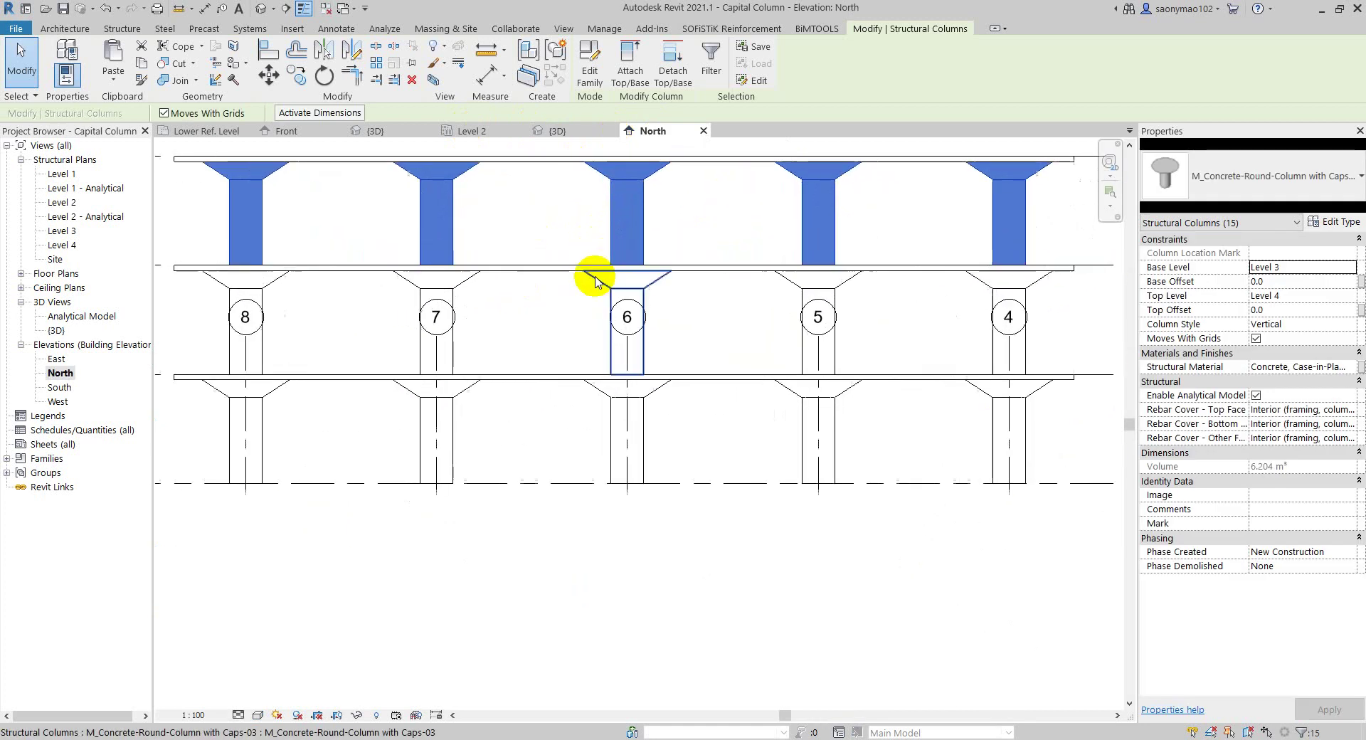
click(555, 319)
scroll(583, 366, down, 2)
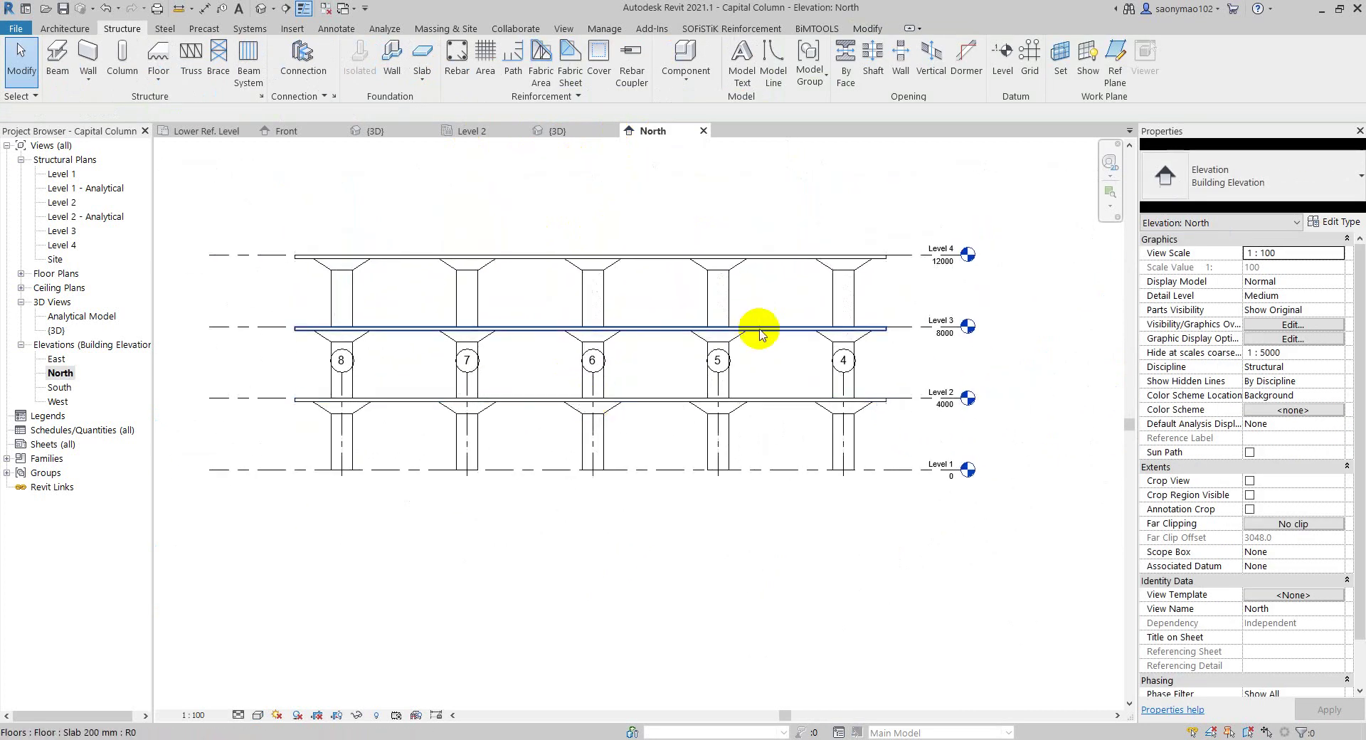
click(846, 487)
scroll(844, 345, up, 2)
scroll(863, 406, up, 1)
scroll(845, 443, up, 2)
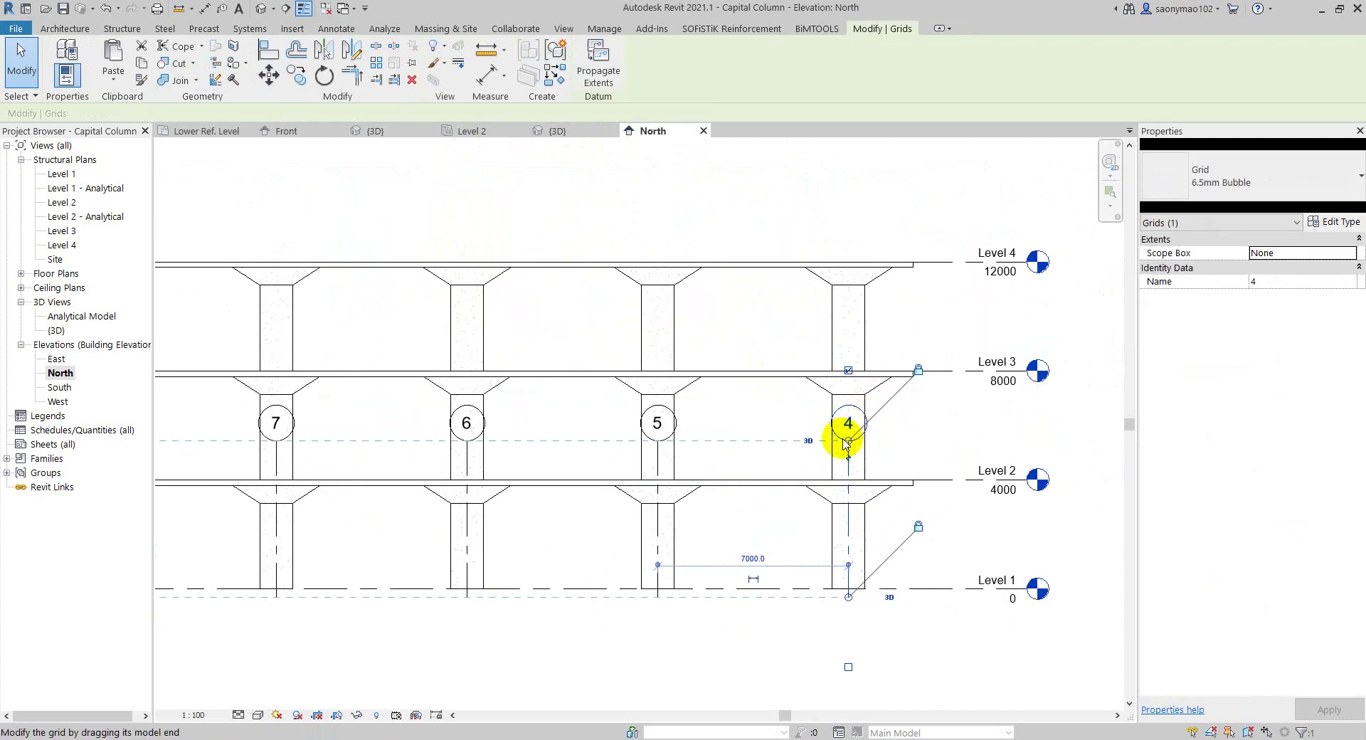
drag(841, 204, 841, 211)
- Deselect the grid, recentre the elevation, and return to the {3D} view
click(786, 238)
scroll(647, 391, down, 2)
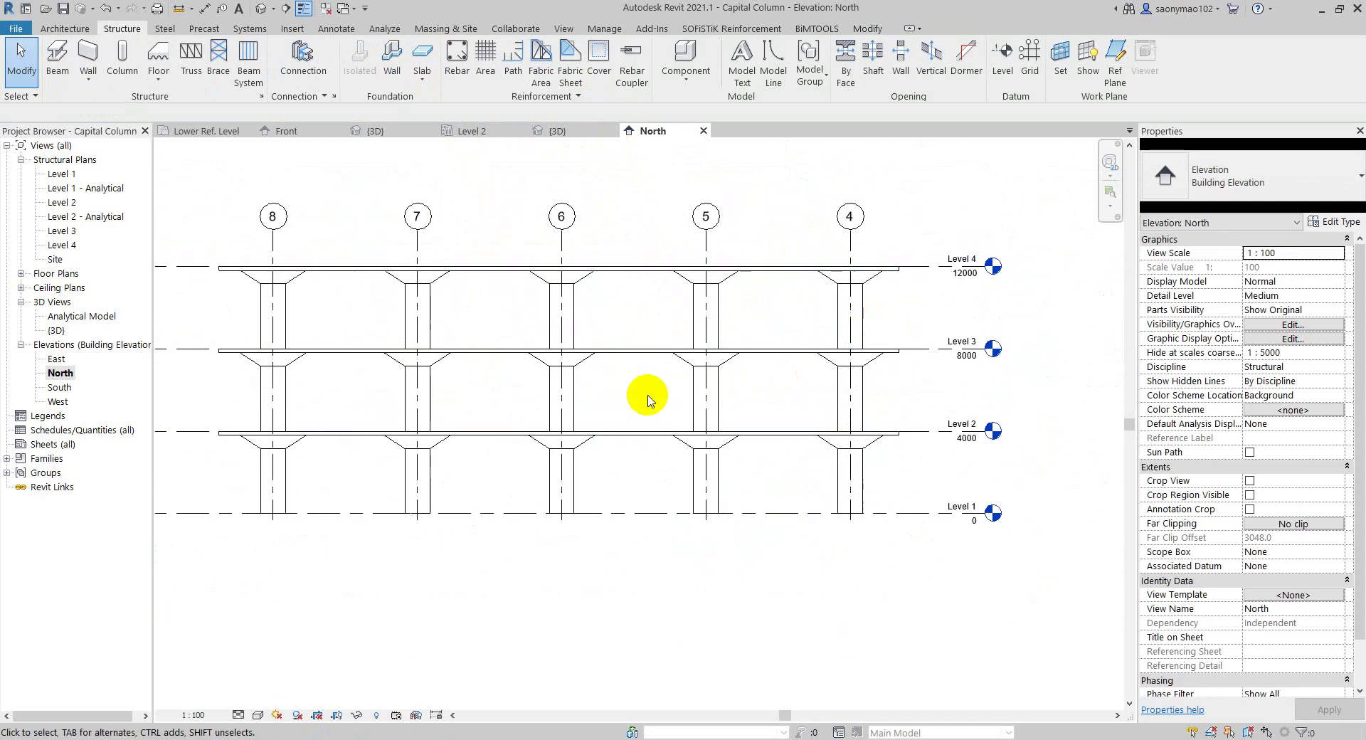
scroll(760, 352, down, 1)
middle_drag(667, 377, 659, 380)
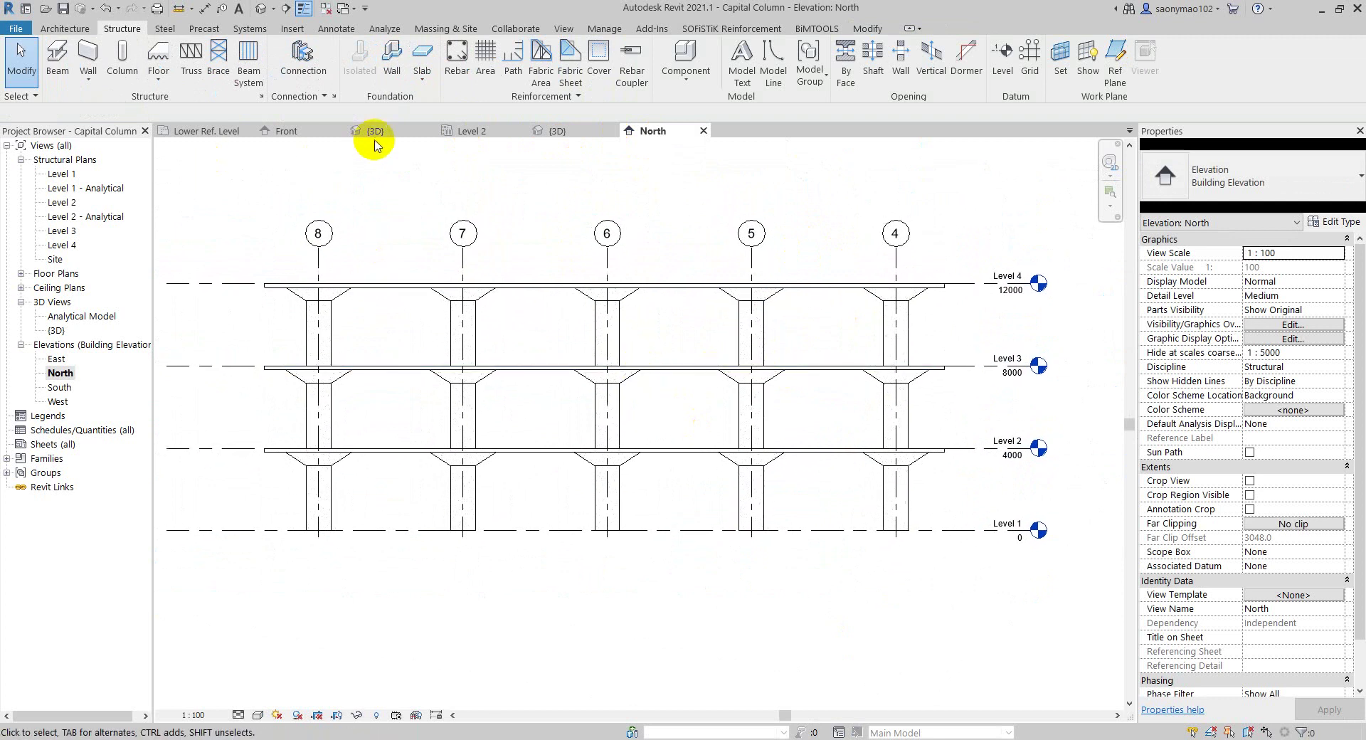
click(558, 131)
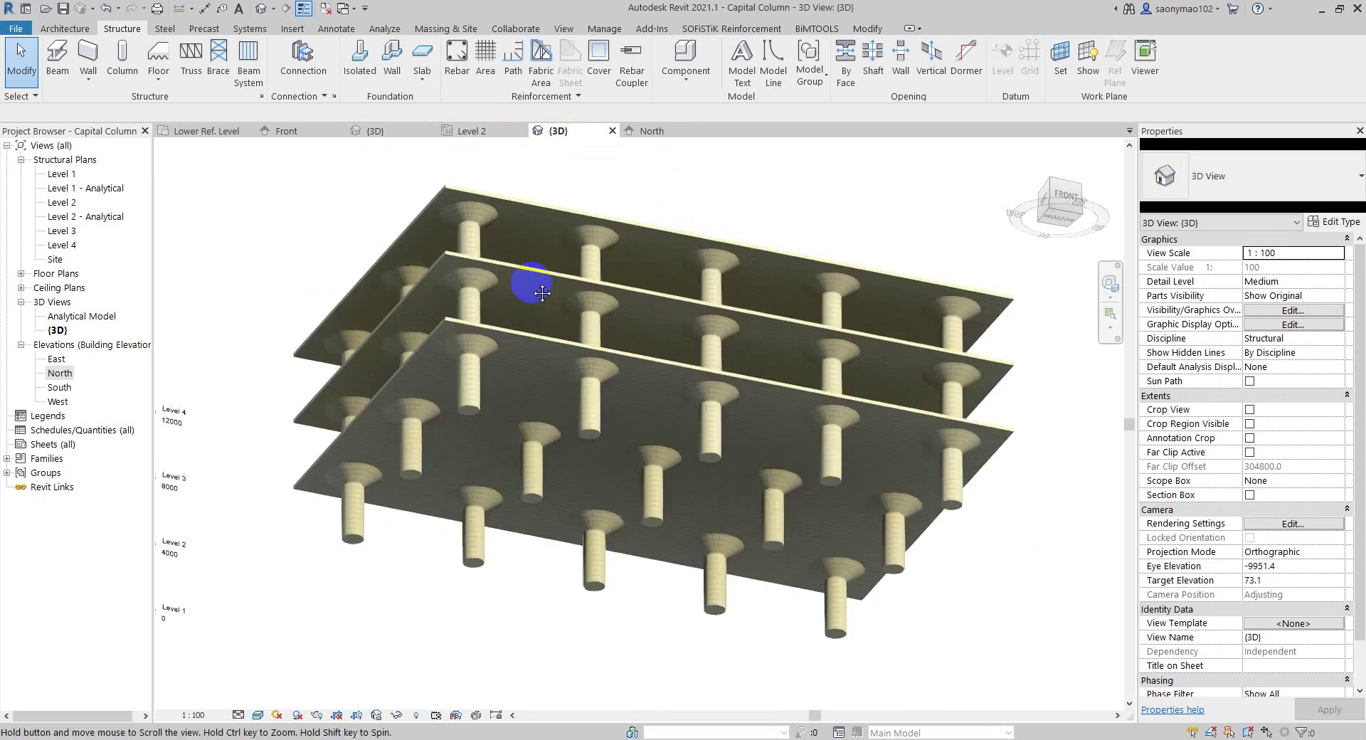
- Orbit the 3D model from front-on to a low side view of the three-storey structure
mouse_move(610, 290)
shift+middle_down()
mouse_move(543, 299)
mouse_move(595, 393)
mouse_move(589, 422)
mouse_move(533, 457)
mouse_move(549, 390)
mouse_move(555, 403)
shift+middle_up()
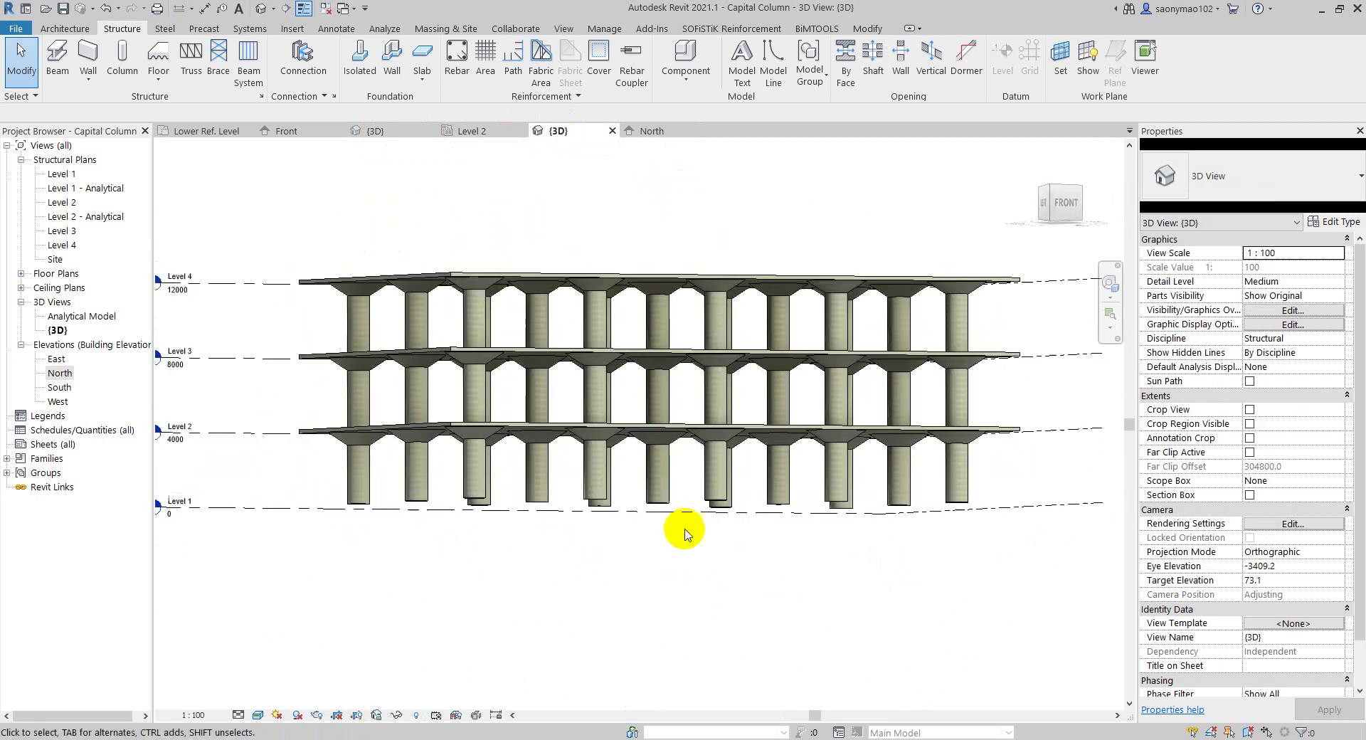
mouse_move(677, 524)
shift+middle_down()
mouse_move(595, 641)
mouse_move(649, 412)
mouse_move(682, 407)
mouse_move(619, 371)
mouse_move(741, 399)
shift+middle_up()
scroll(588, 496, up, 3)
mouse_move(586, 357)
shift+middle_down()
mouse_move(595, 503)
mouse_move(625, 523)
mouse_move(626, 555)
mouse_move(554, 514)
mouse_move(598, 518)
mouse_move(479, 467)
mouse_move(503, 396)
mouse_move(649, 427)
mouse_move(574, 479)
mouse_move(612, 399)
mouse_move(570, 417)
mouse_move(570, 488)
mouse_move(548, 477)
shift+middle_up()
mouse_move(619, 506)
shift+middle_down()
mouse_move(570, 488)
mouse_move(620, 513)
shift+middle_up()
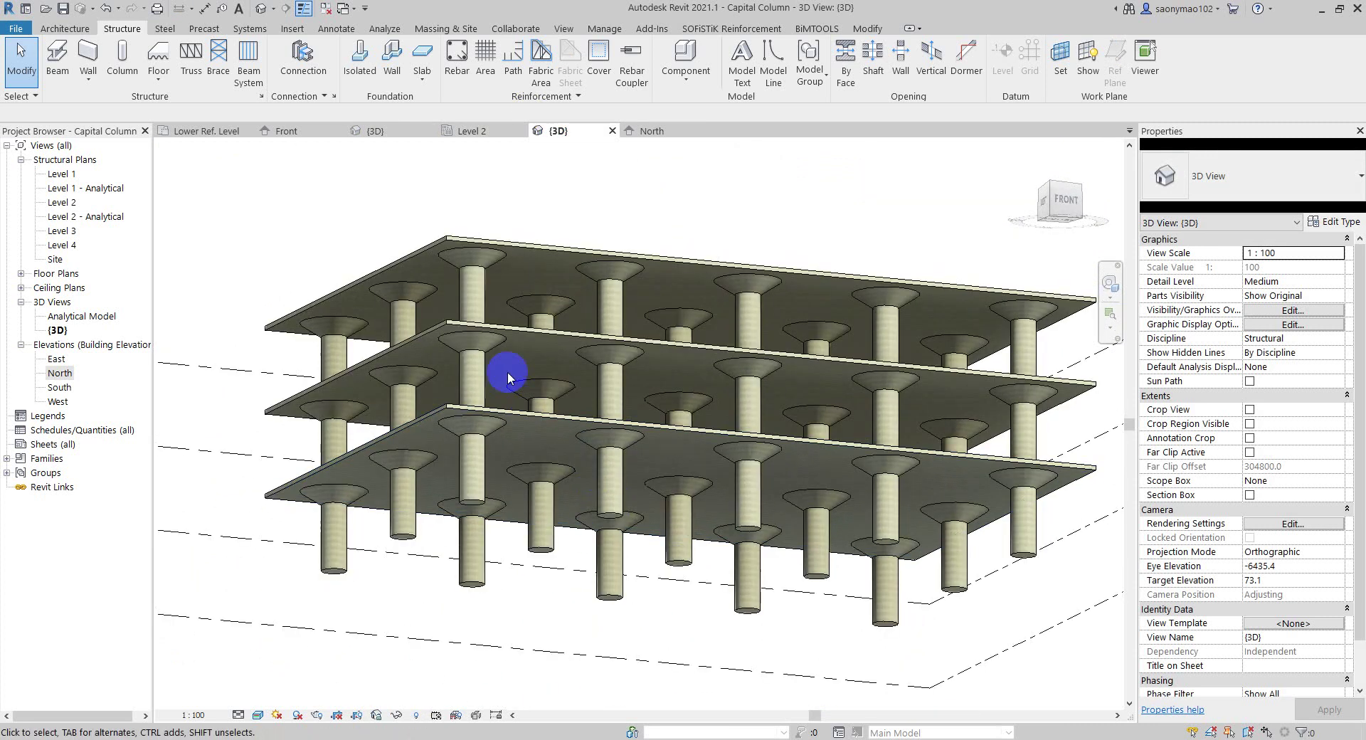
- Switch the visual style to Hidden Line and window-select all slabs and columns
click(258, 714)
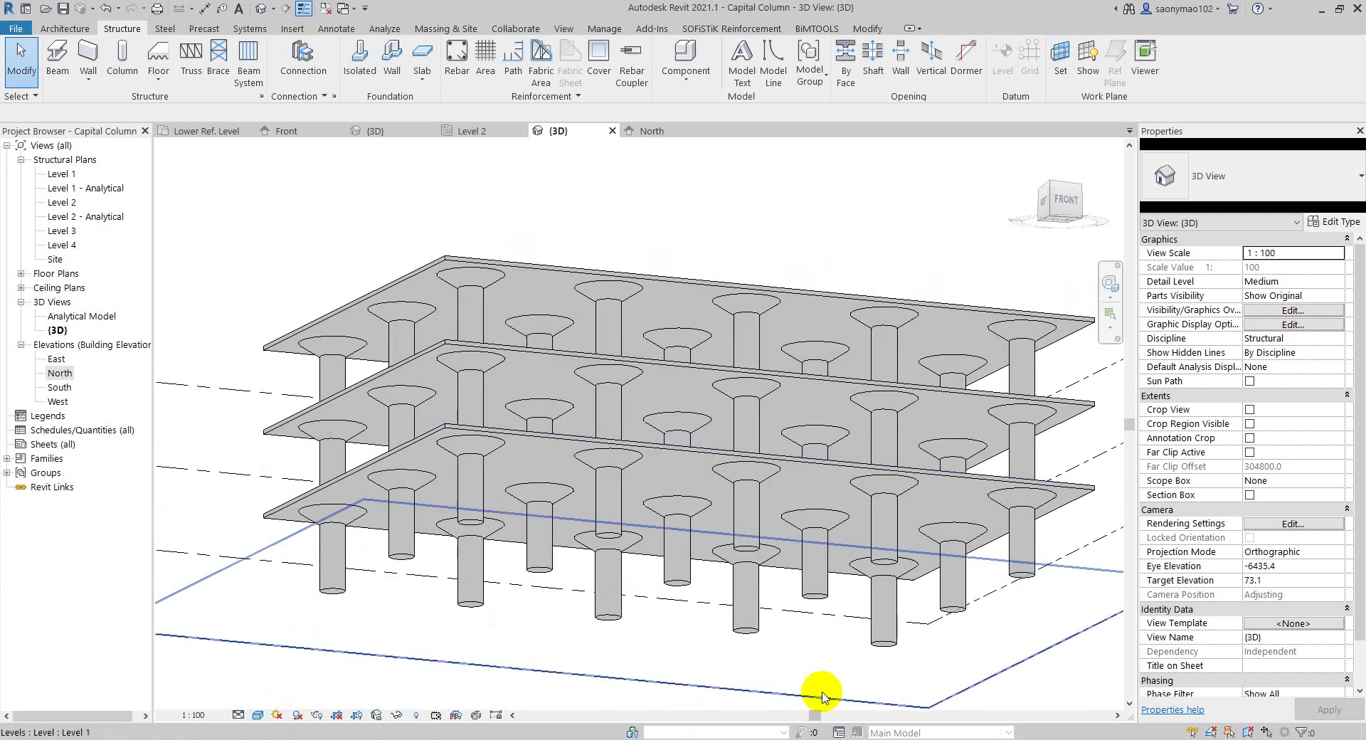
middle_drag(905, 721, 900, 666)
scroll(786, 655, down, 2)
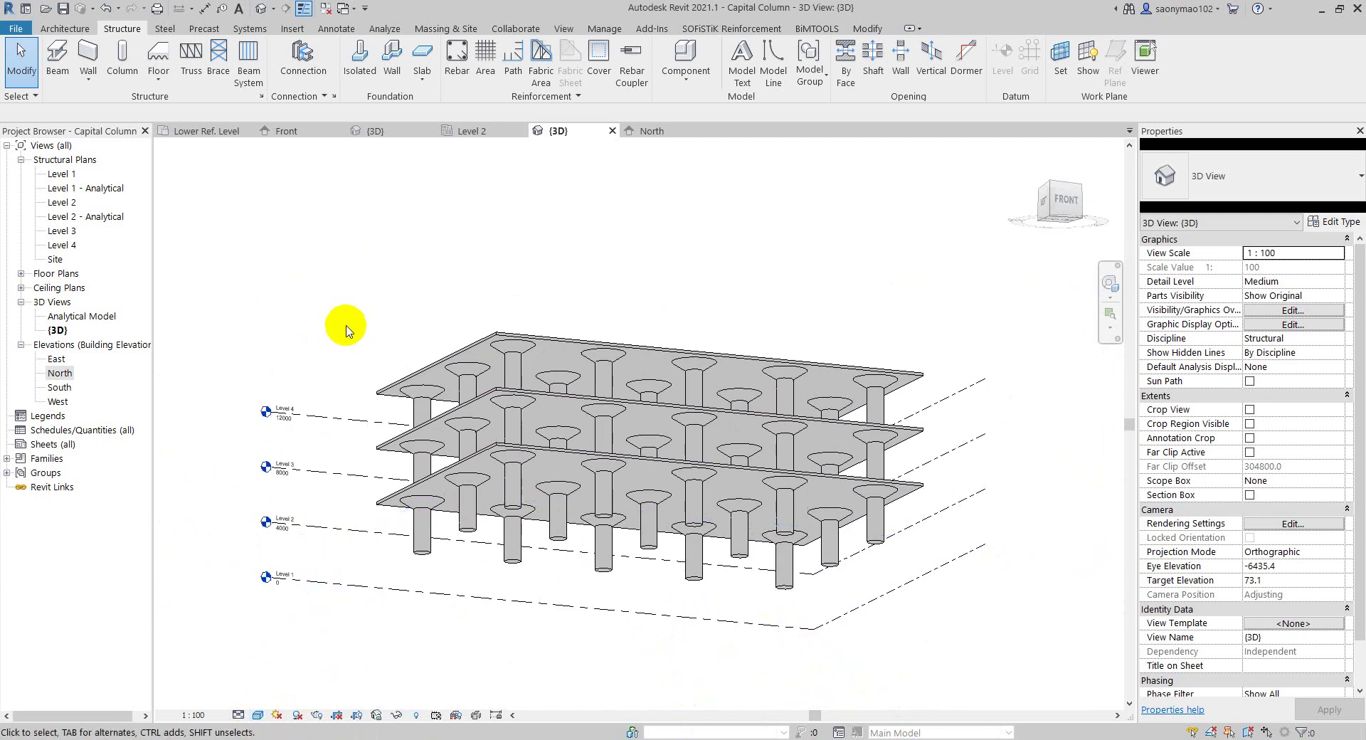
drag(503, 377, 945, 630)
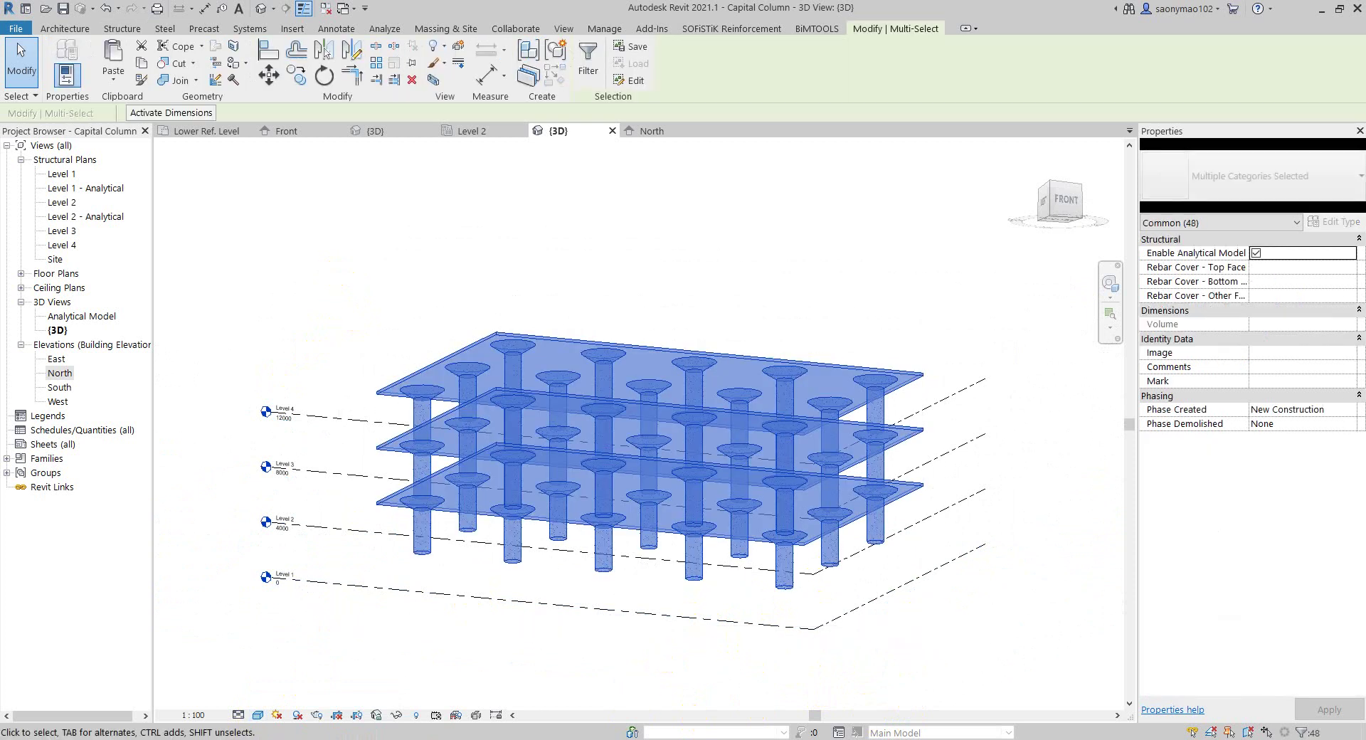
- Temporarily isolate the selected slabs and columns, then orbit to inspect the frame
click(397, 715)
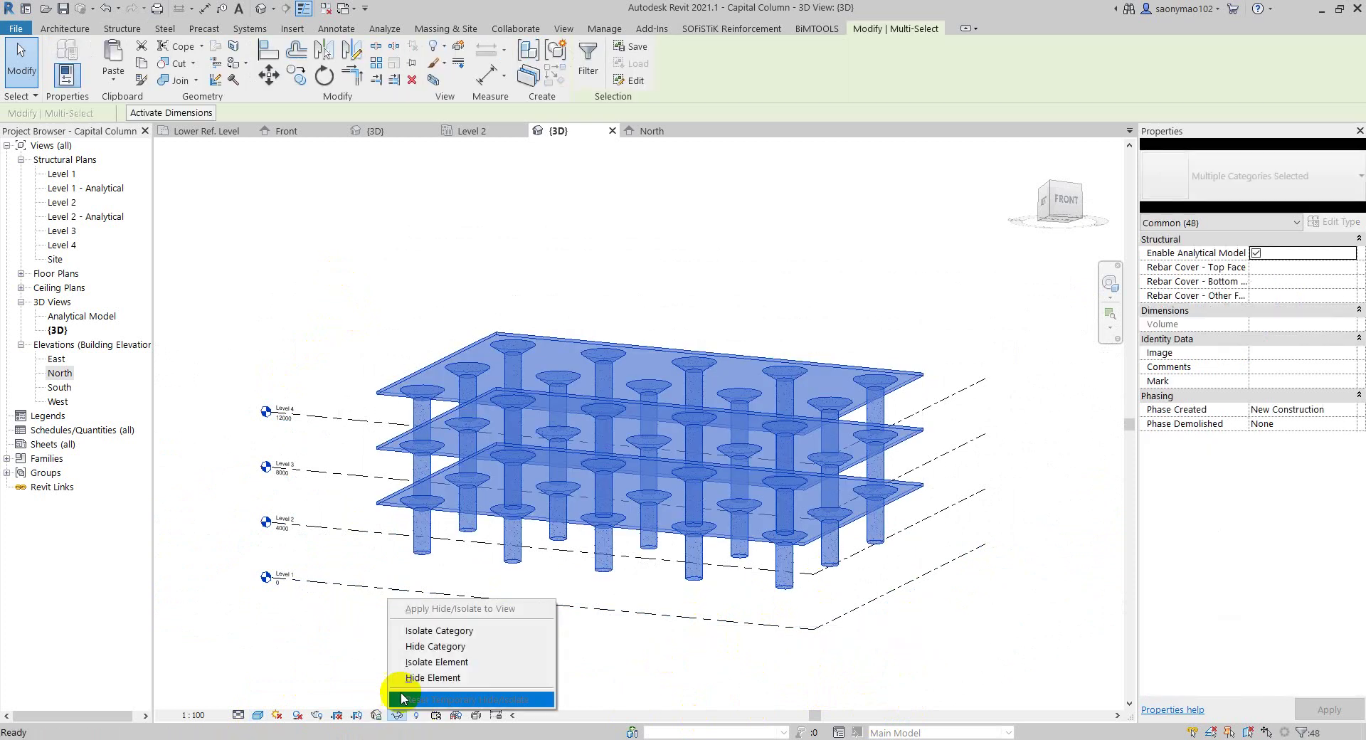
click(426, 663)
click(558, 587)
mouse_move(559, 587)
shift+middle_down()
mouse_move(616, 585)
mouse_move(598, 507)
shift+middle_up()
scroll(605, 569, up, 2)
shift+middle_drag(613, 629, 625, 655)
mouse_move(619, 595)
shift+middle_down()
mouse_move(619, 628)
mouse_move(619, 579)
mouse_move(605, 578)
mouse_move(616, 595)
shift+middle_up()
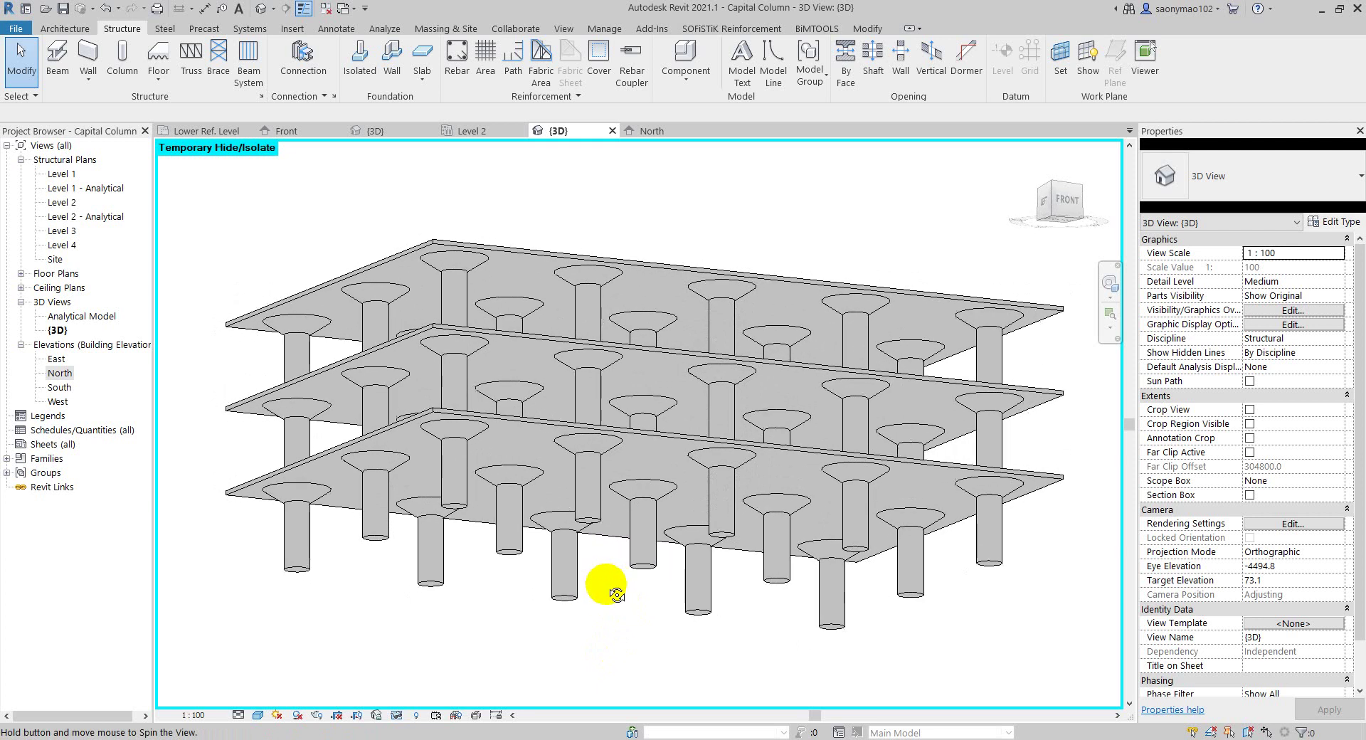
mouse_move(674, 695)
shift+middle_down()
mouse_move(664, 662)
mouse_move(700, 666)
shift+middle_up()
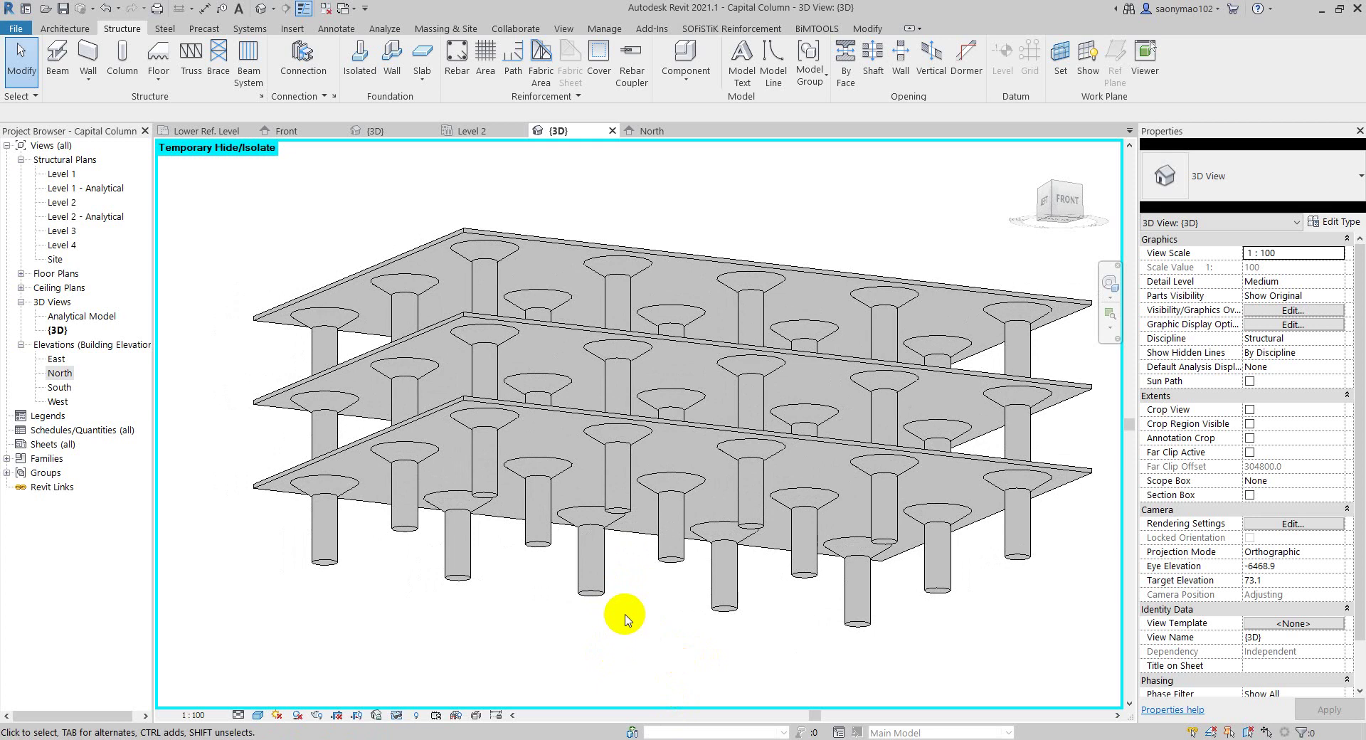
middle_drag(625, 621, 658, 612)
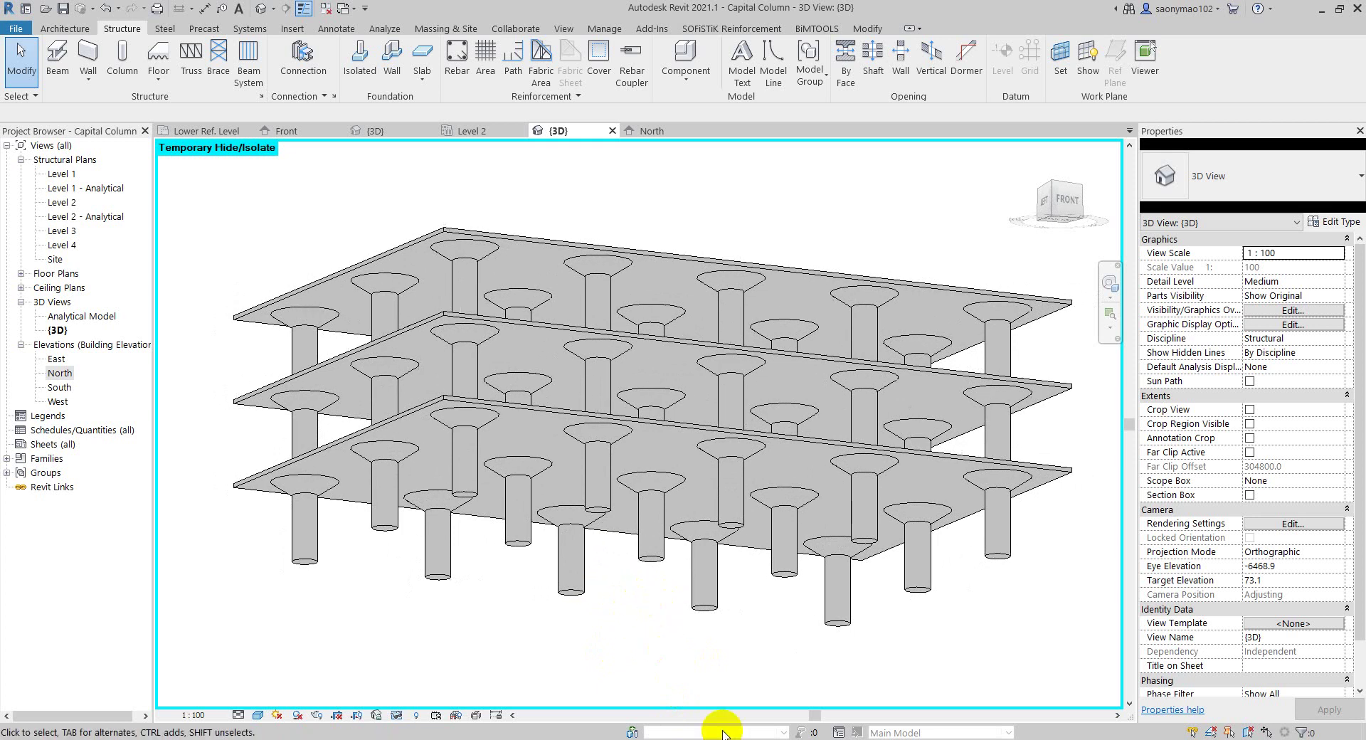